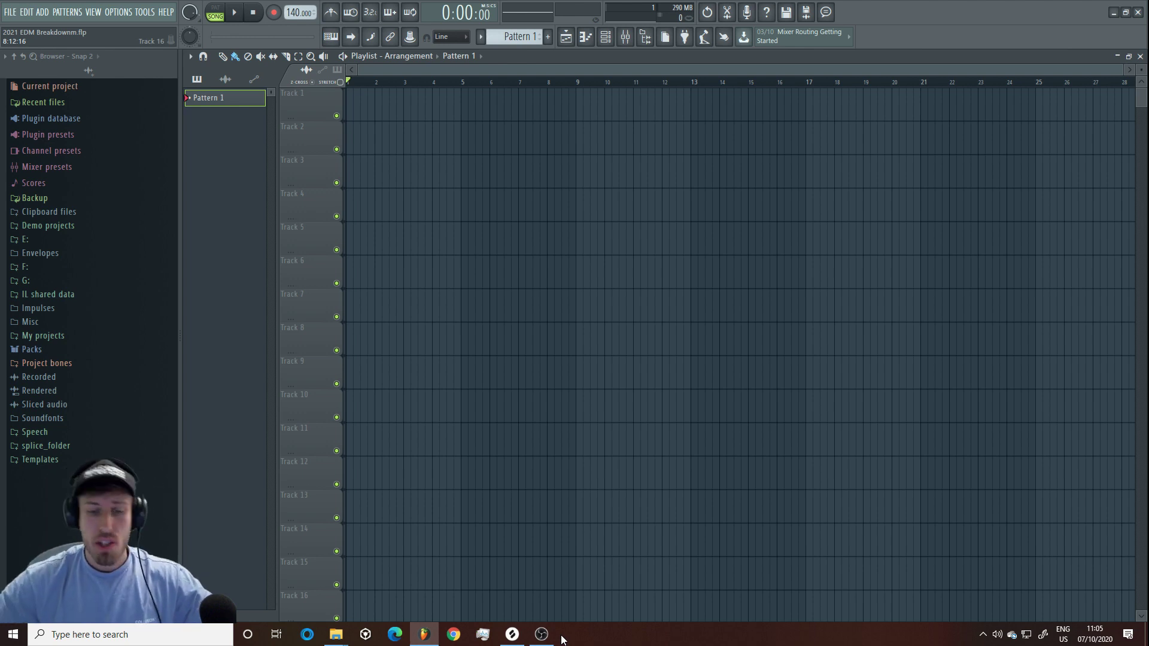
mouse_move(545, 638)
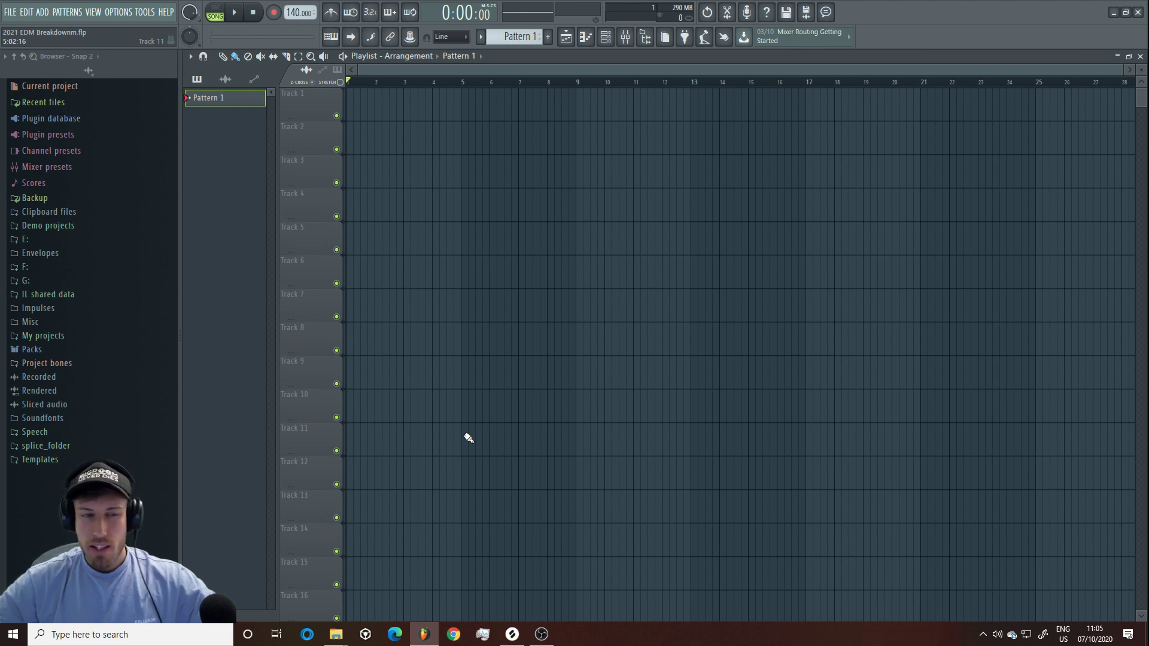
drag(315, 320, 314, 316)
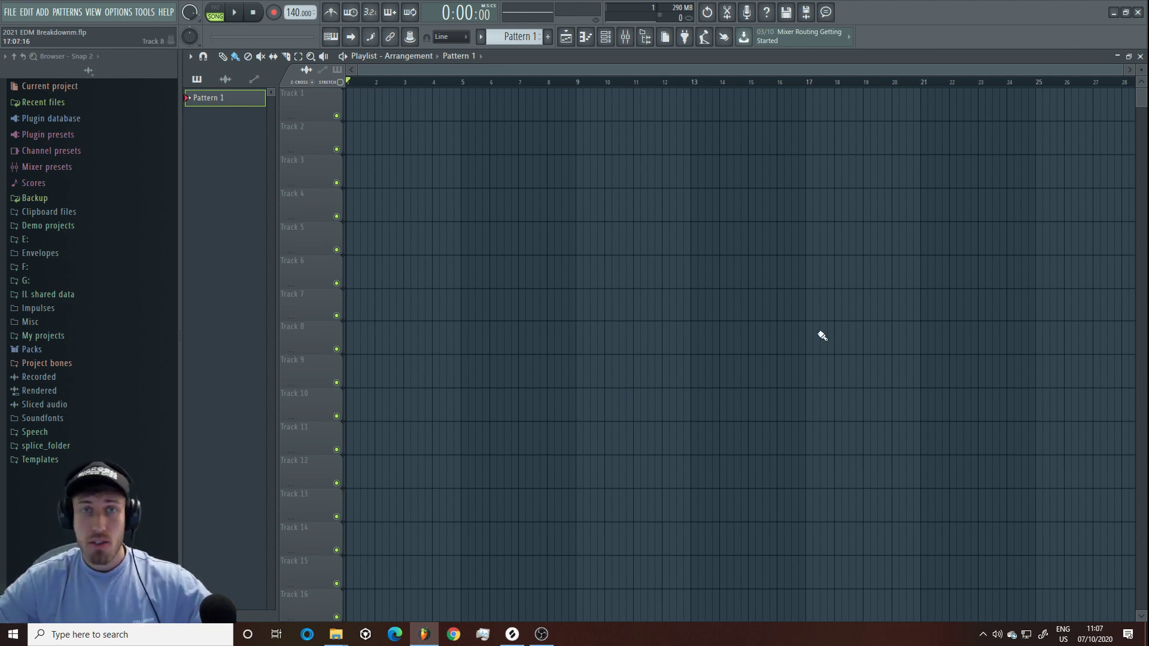
Step: Add a Serum_x64 synth channel to the project and close its plugin window
click(42, 12)
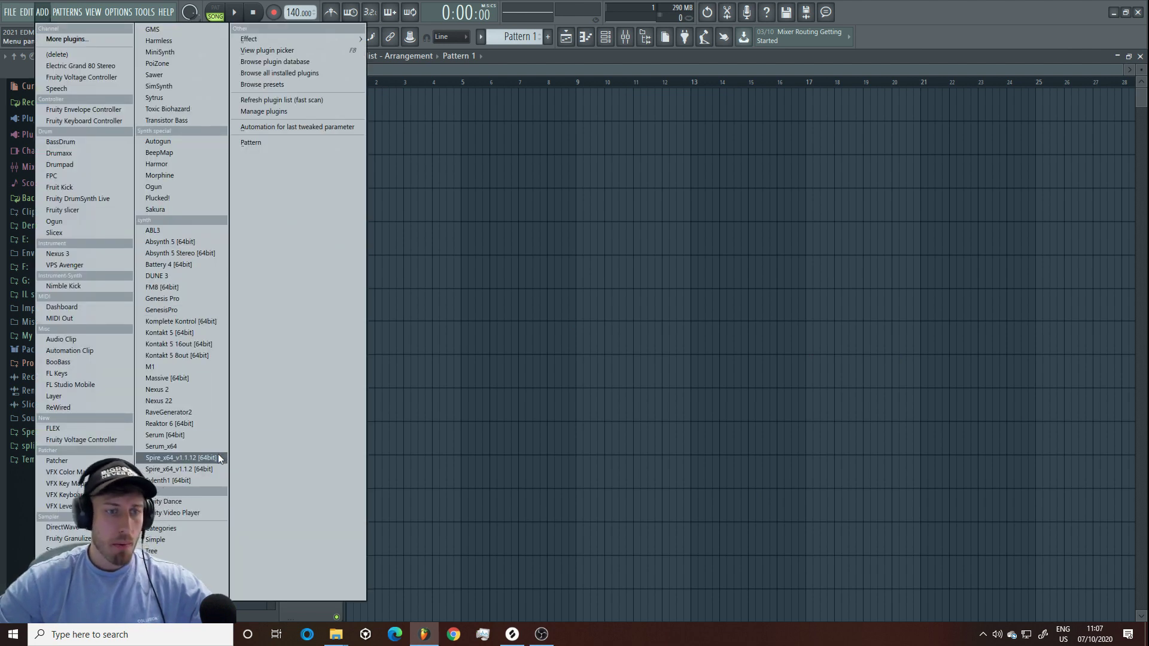
click(197, 447)
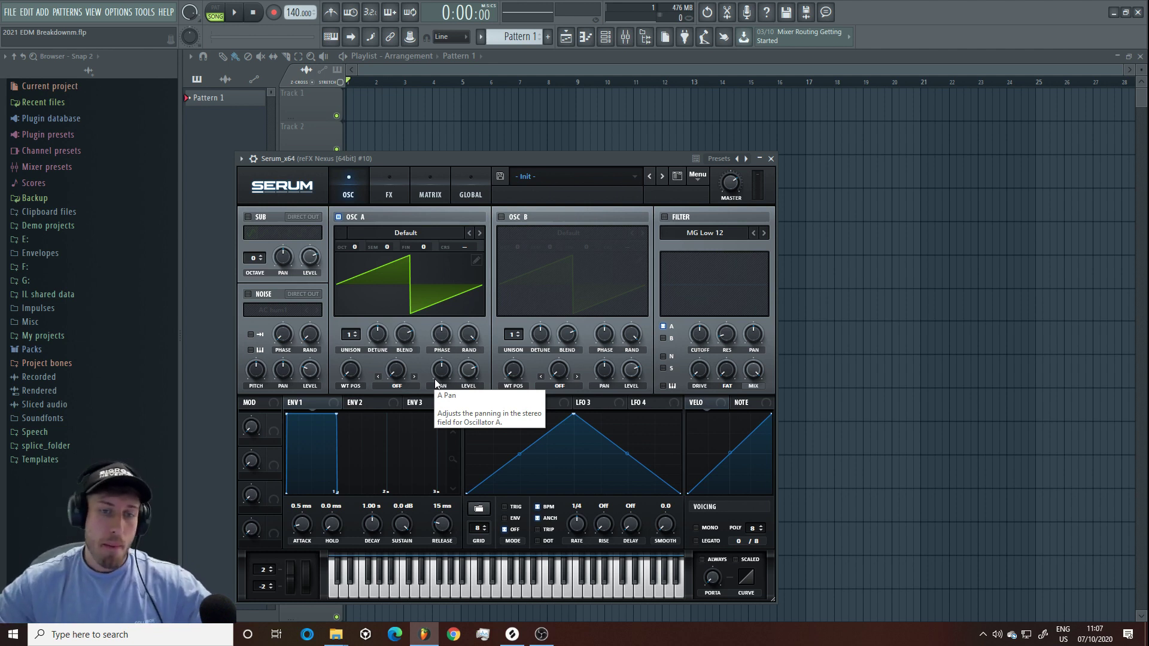
click(771, 159)
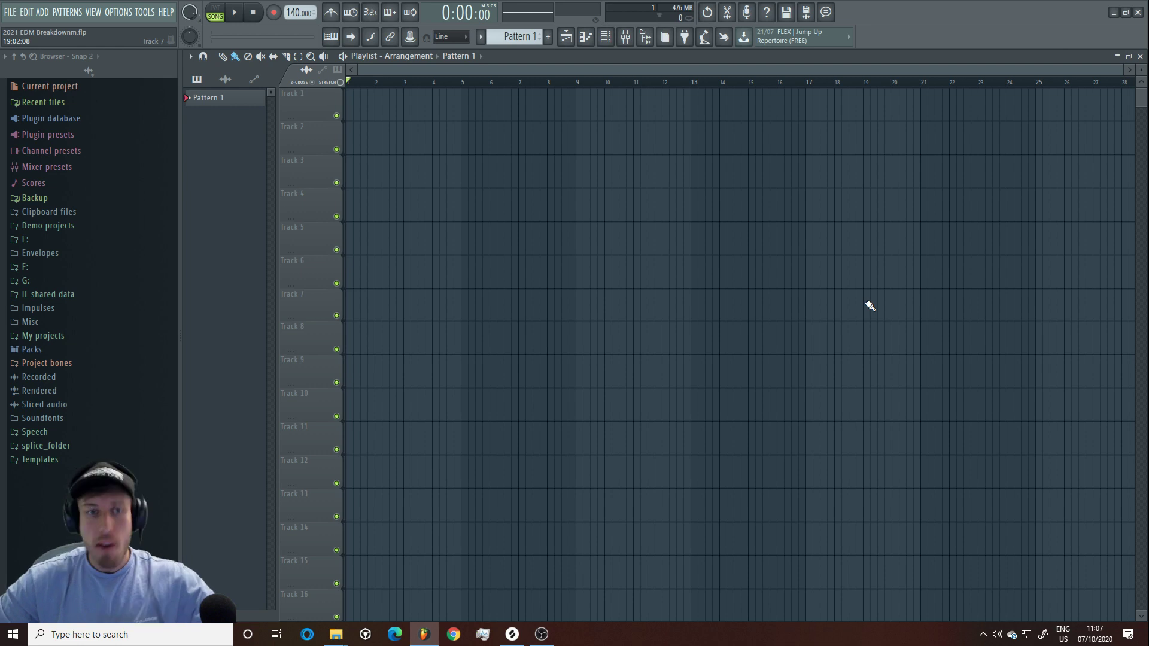
Step: Open the Serum channel's piano roll and draw a one-bar G4 note starting at bar 1
click(604, 37)
right_click(341, 168)
click(396, 171)
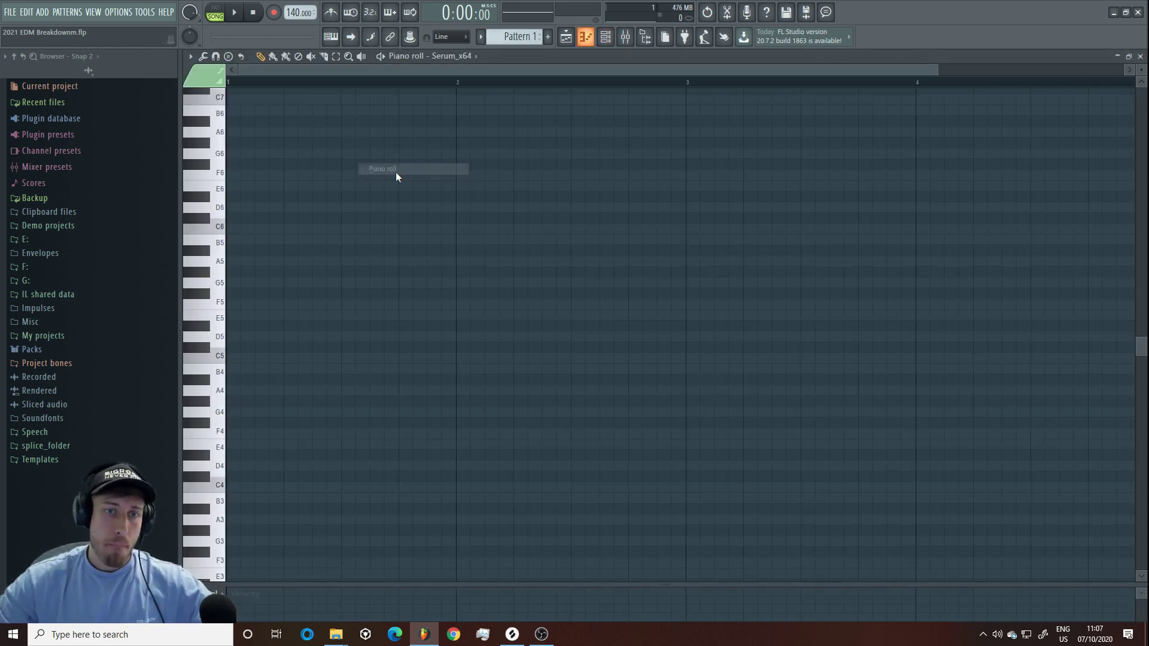
drag(260, 392, 236, 413)
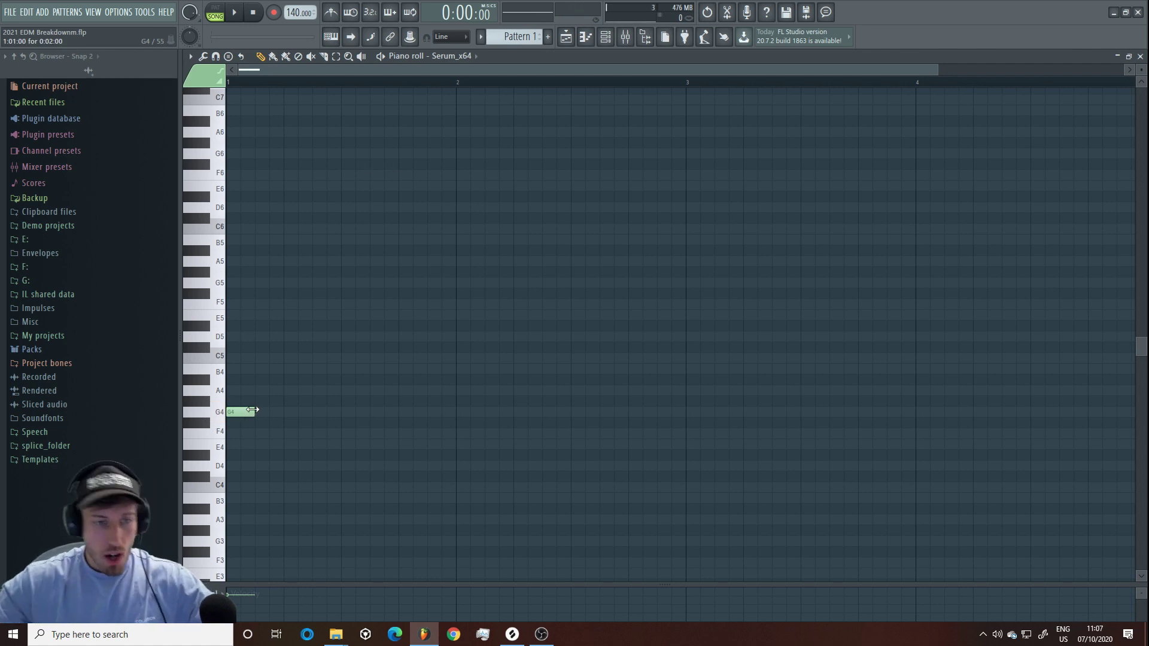
drag(252, 410, 683, 427)
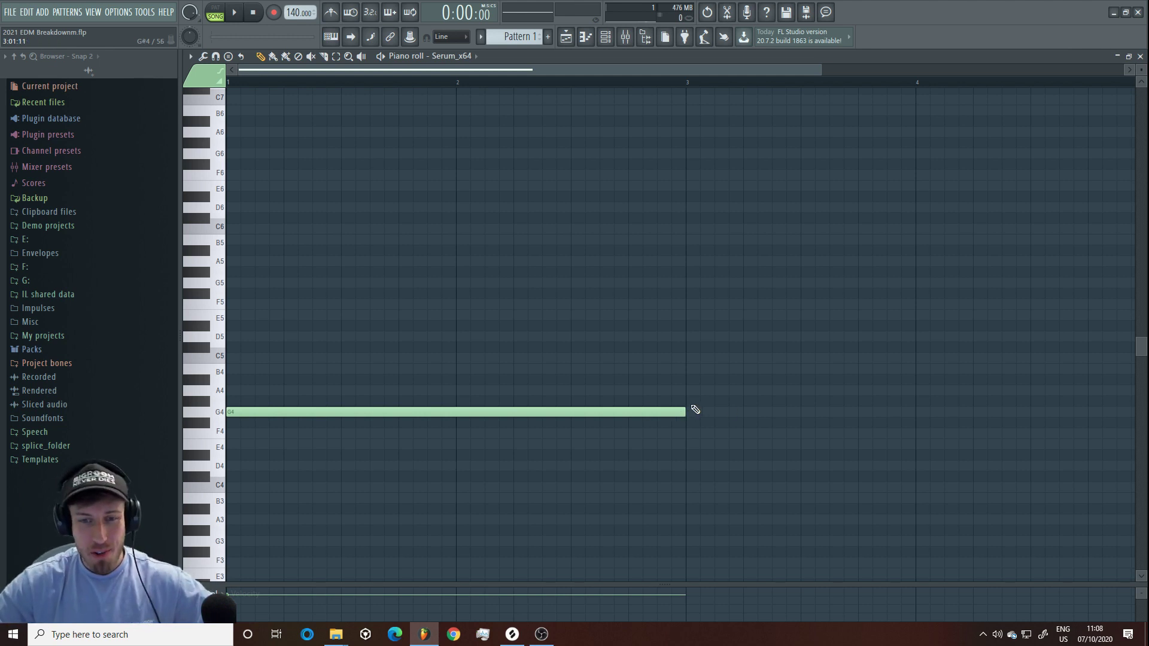
drag(686, 413, 453, 420)
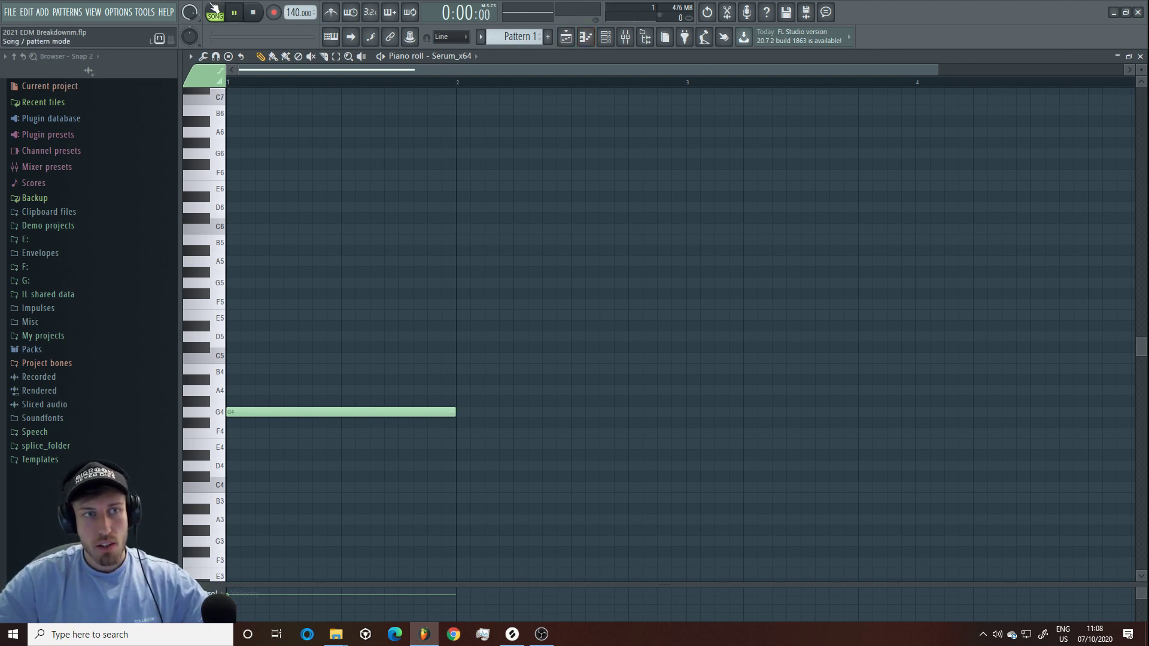
Step: Switch playback to pattern mode and check the audio device settings
key(space)
key(space)
click(118, 12)
click(133, 51)
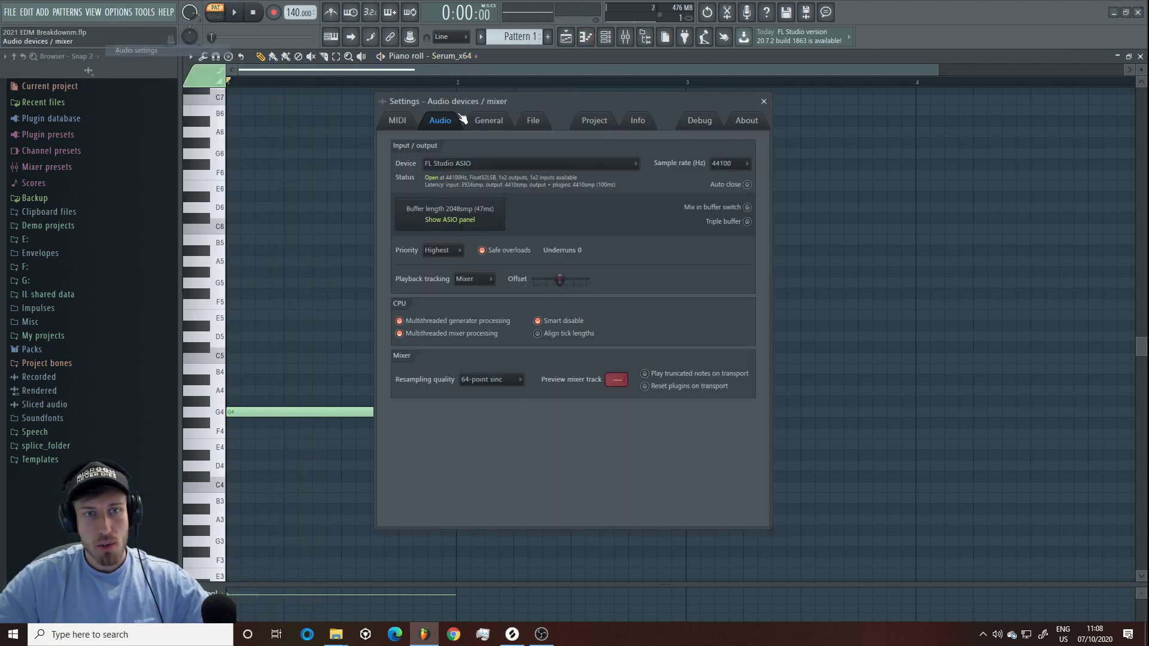
click(763, 102)
Step: Audition the G4 note and reopen Serum from the channel rack, placing its window below the channel list
key(space)
key(F6)
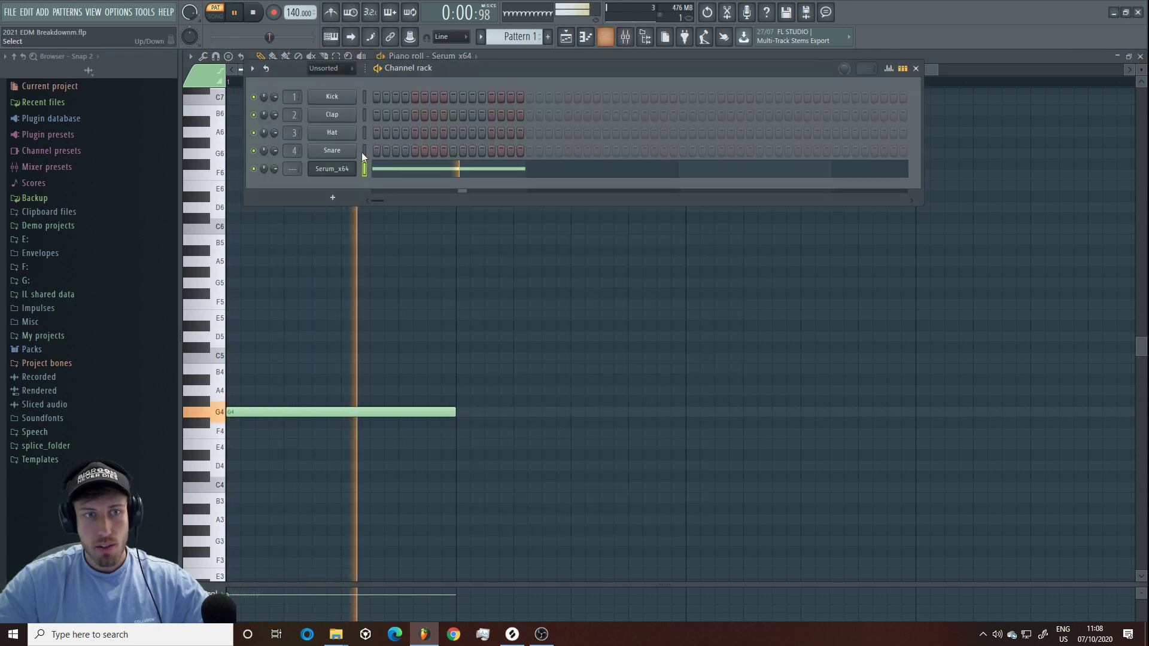
key(space)
click(336, 169)
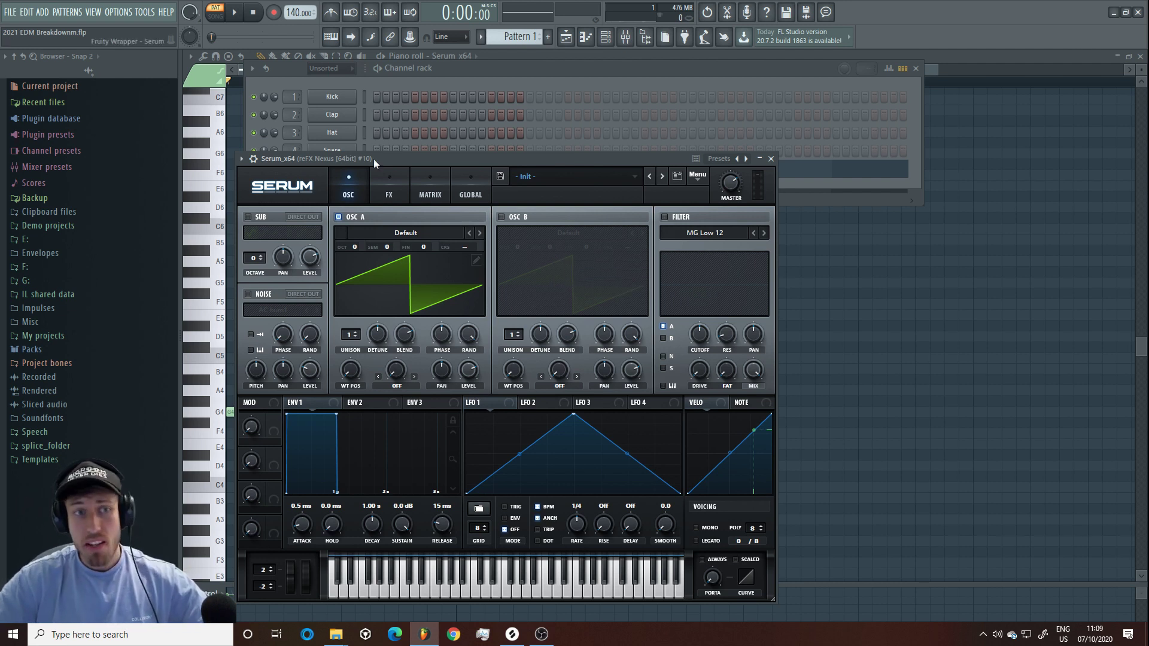
drag(374, 159, 377, 214)
key(space)
key(space)
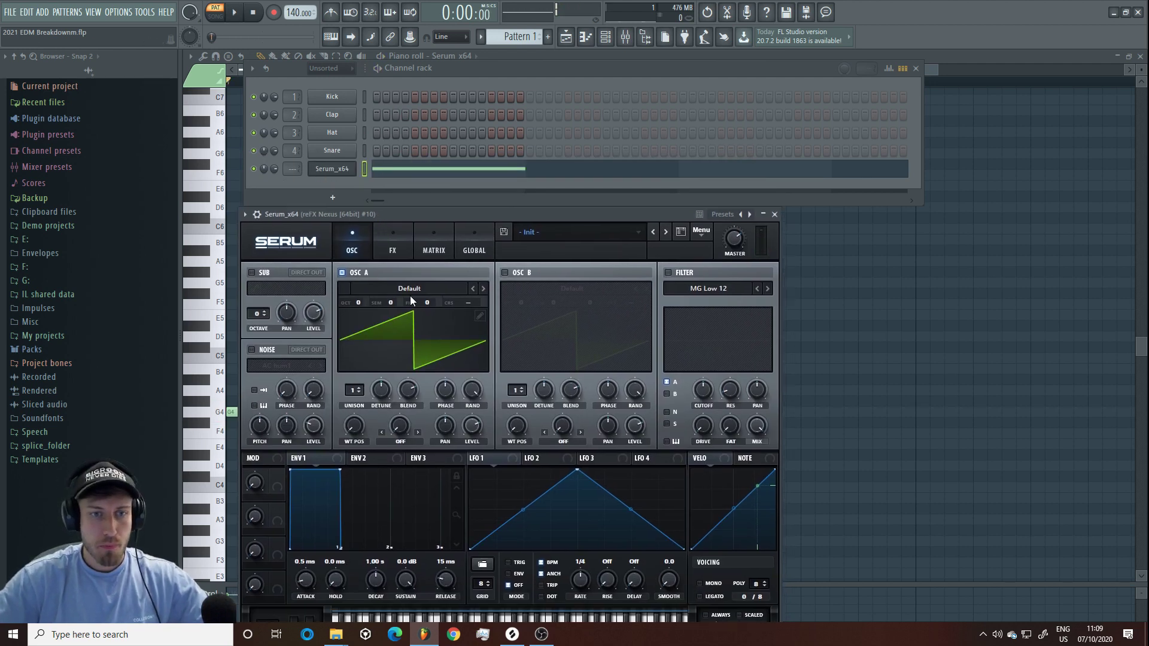
Step: Set oscillator A in Serum to 8 unison voices with a detune of about 0.60 during playback
scroll(360, 390, up, 6)
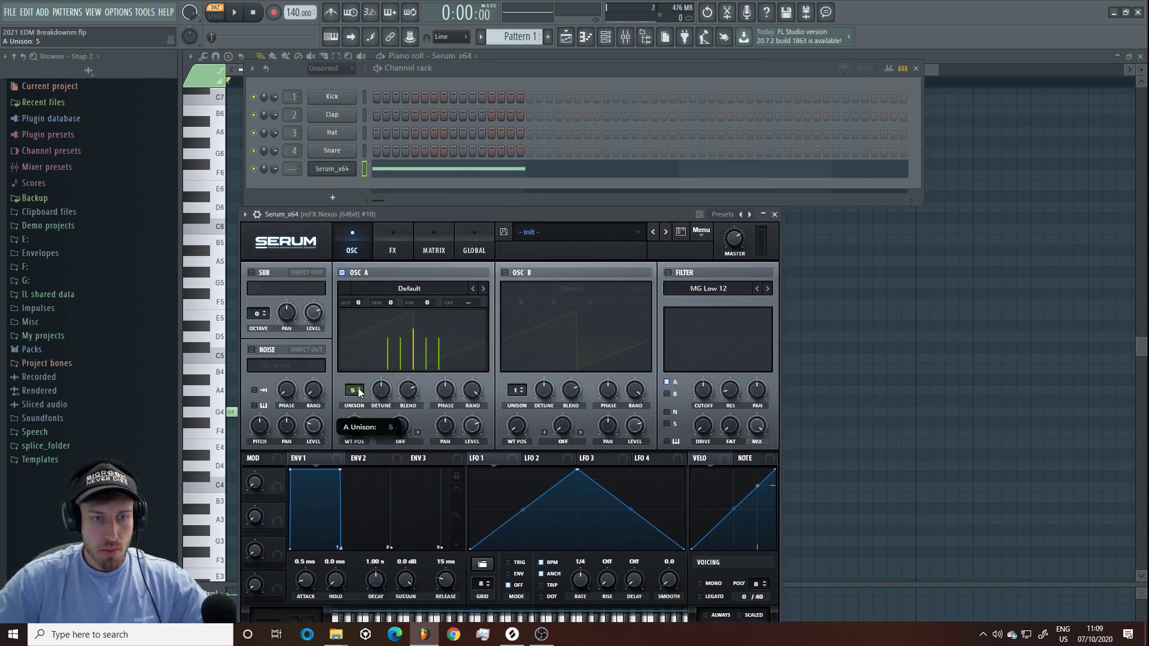
scroll(361, 390, up, 1)
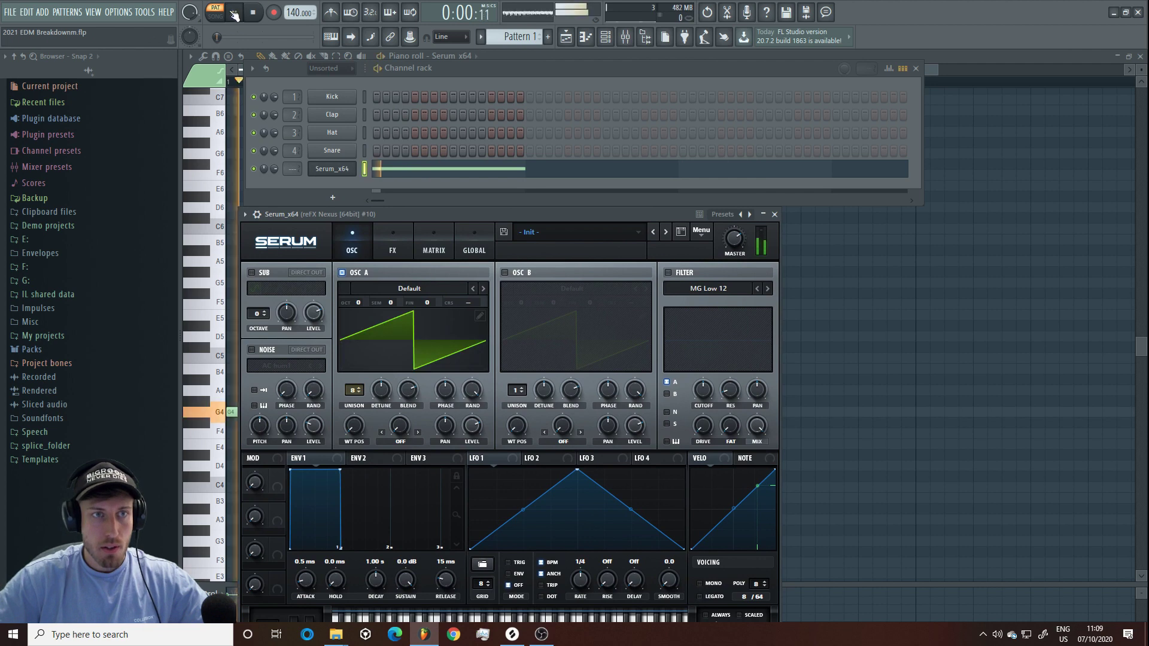
drag(383, 388, 380, 366)
key(space)
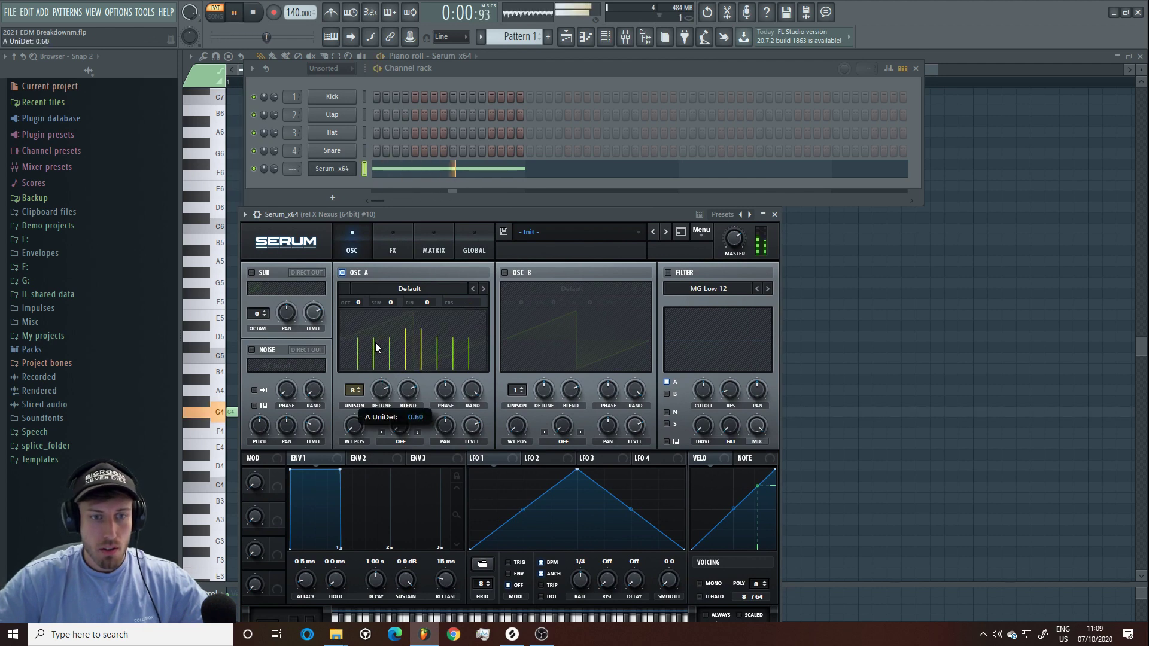
Step: Move the one-bar note down an octave to G3 and audition it
drag(232, 413, 230, 541)
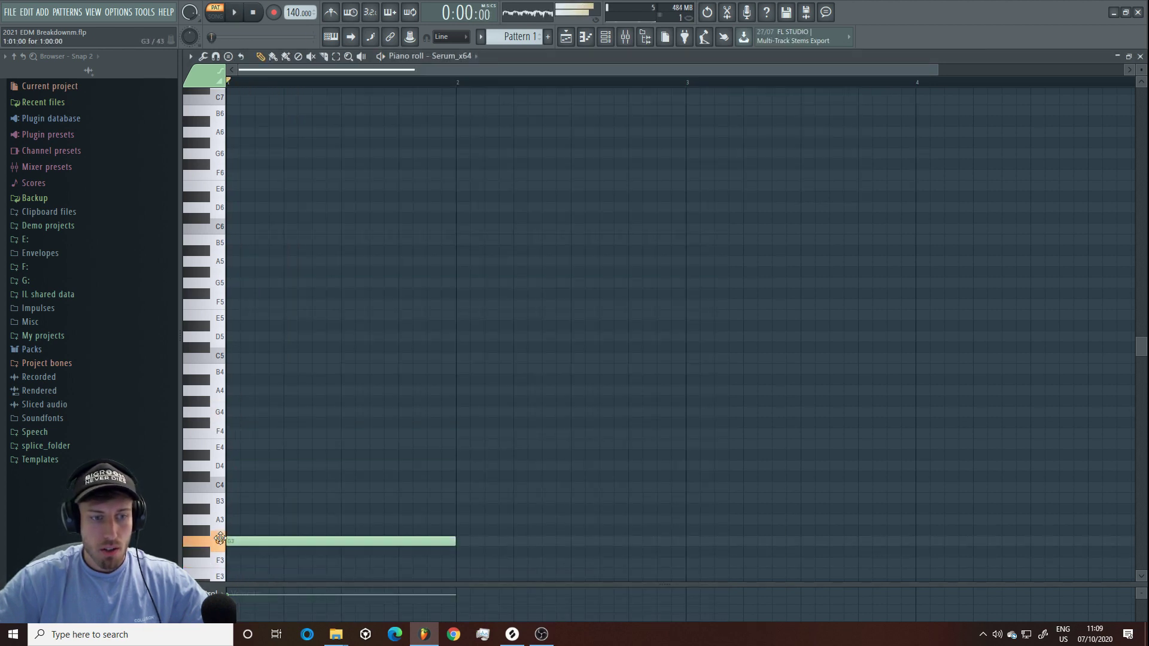
scroll(503, 231, down, 4)
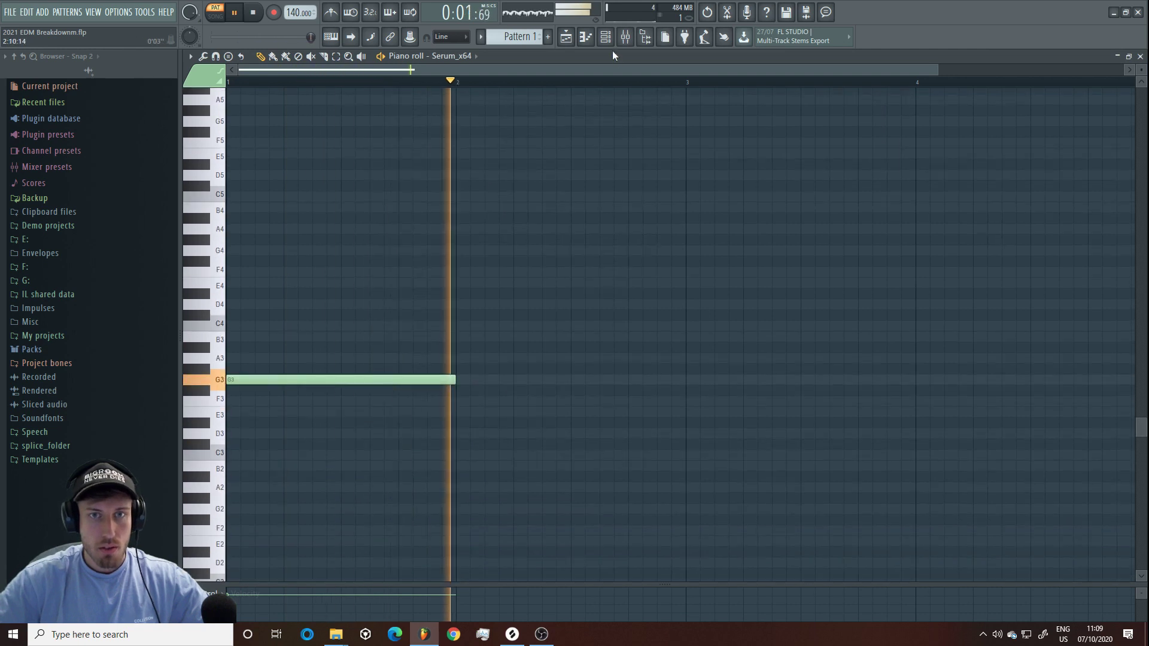
key(space)
key(space)
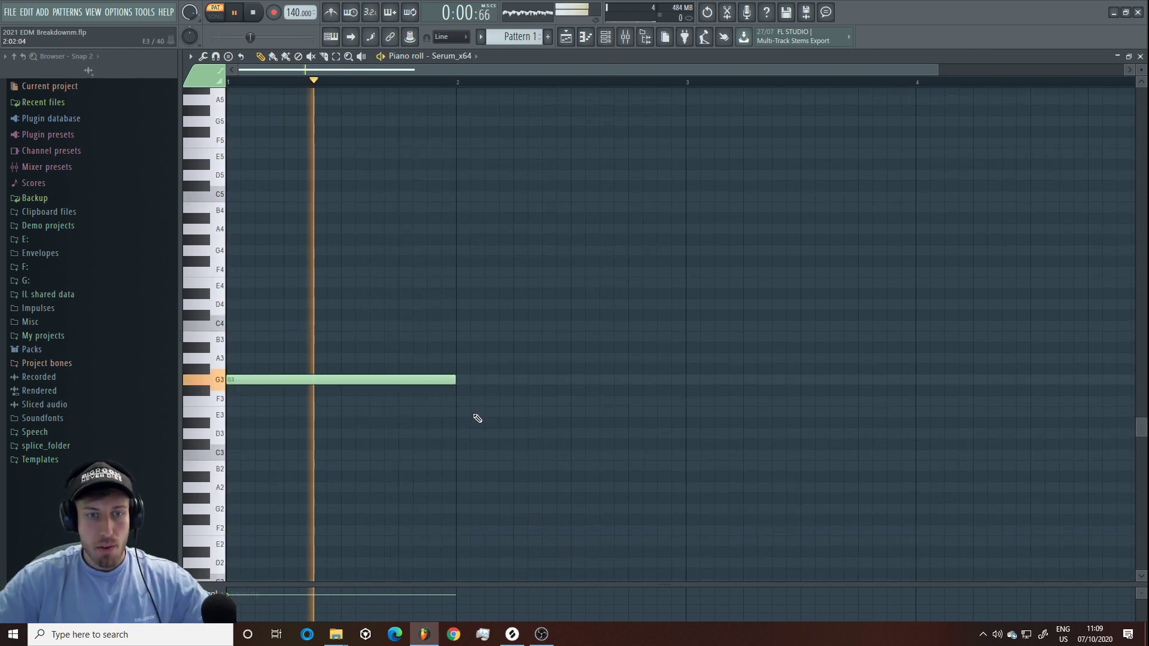
key(space)
Step: Lengthen the G3 note to two bars and follow it with a two-bar D#4 note from bar 3
drag(456, 390, 697, 297)
key(space)
drag(455, 379, 686, 379)
scroll(742, 87, down, 3)
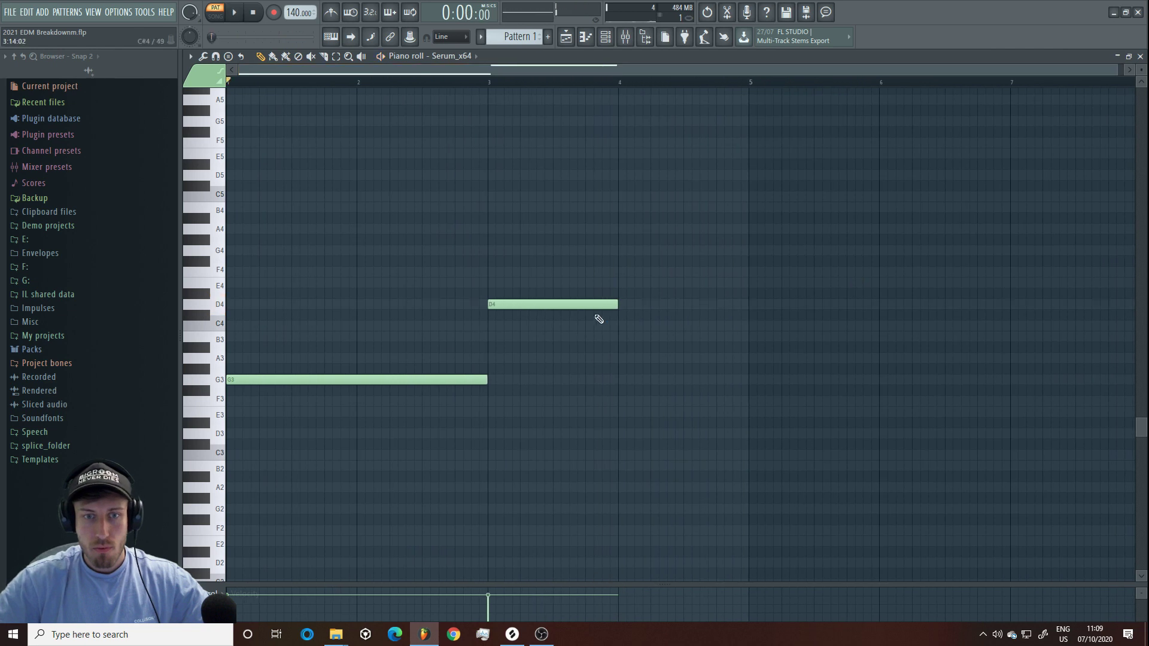
drag(580, 304, 748, 293)
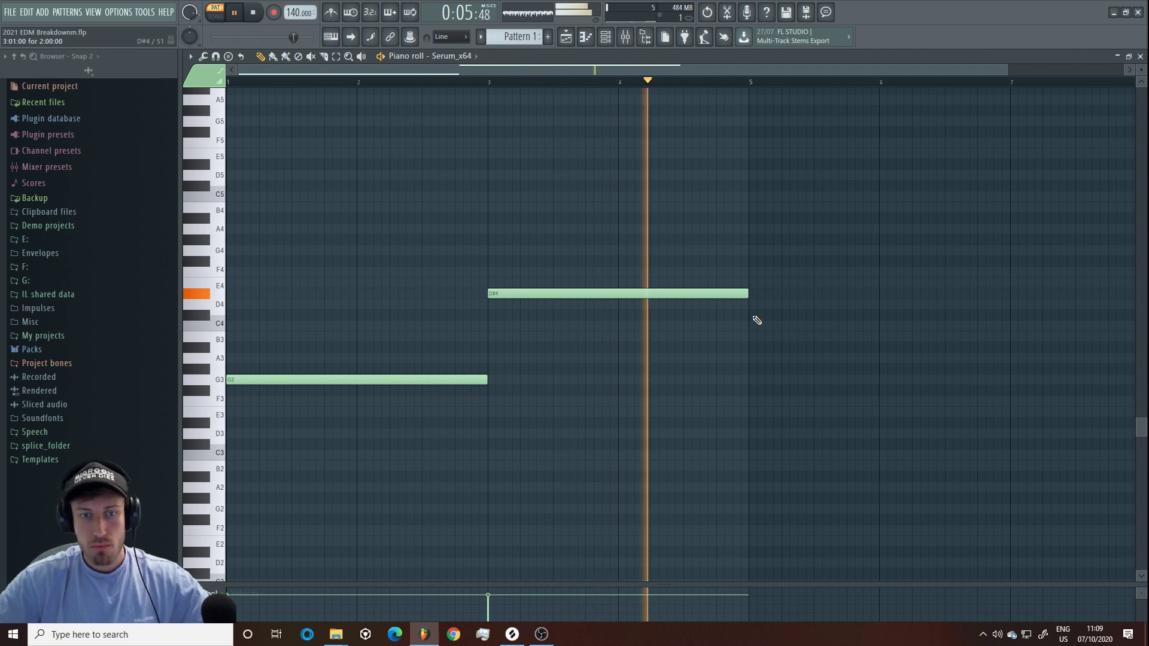
Step: Place Pattern 1 in the playlist at bar 1 of Track 2 and trim the clip to two bars
click(569, 40)
key(space)
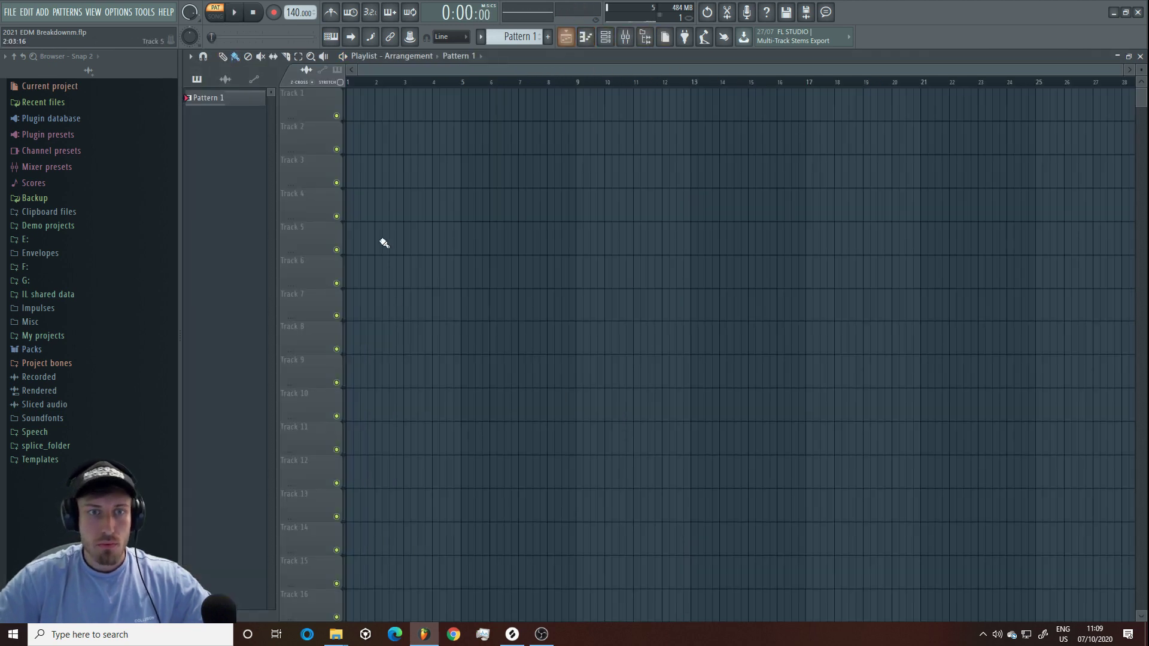
click(371, 130)
drag(406, 146, 383, 145)
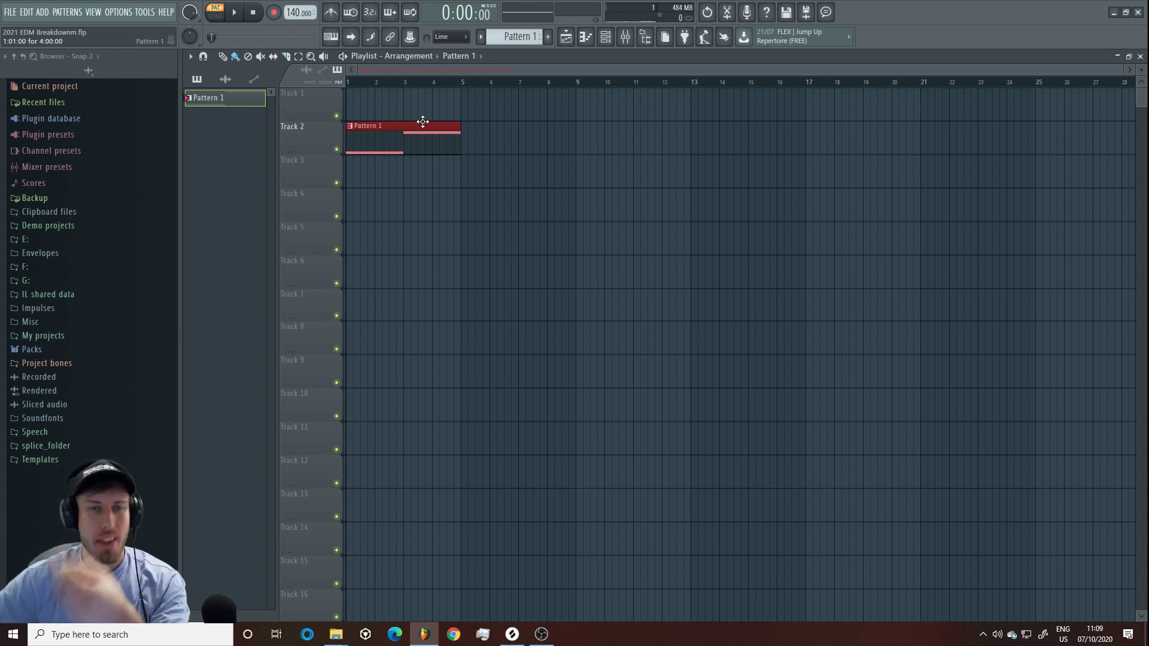
click(469, 148)
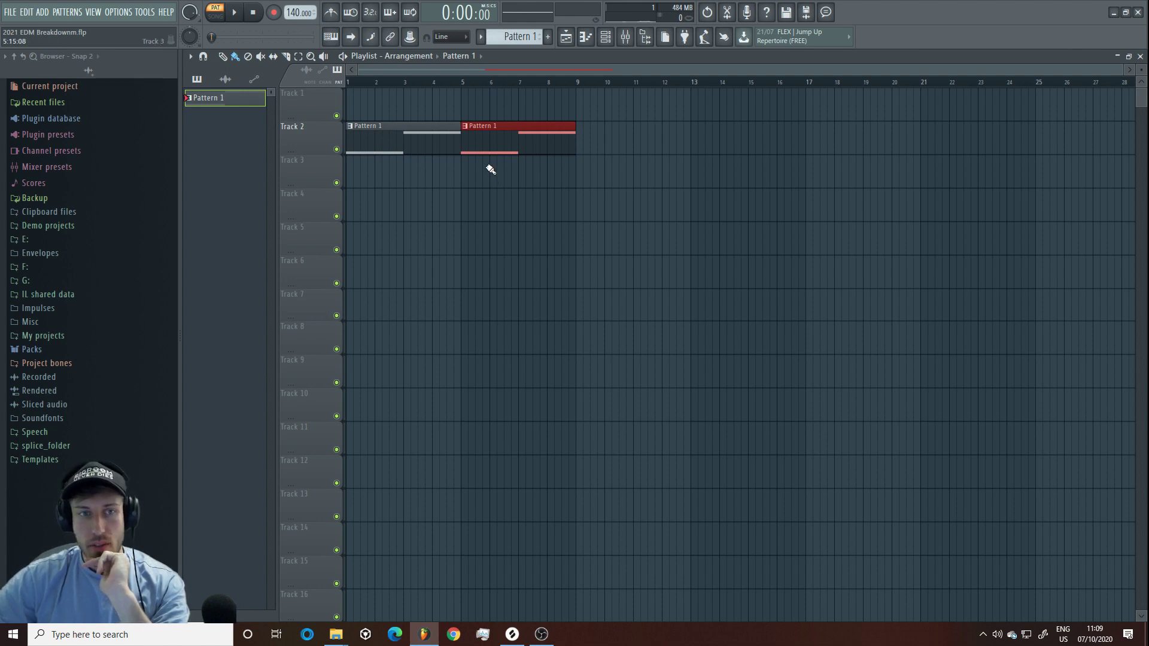
right_click(483, 142)
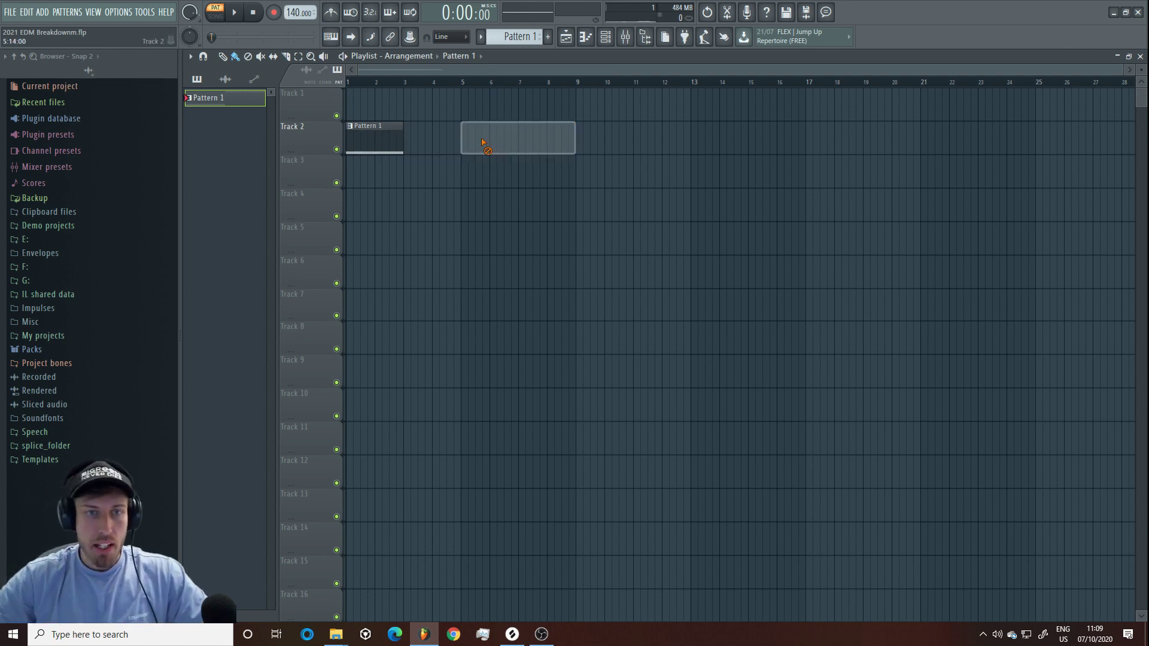
Step: Add a two-bar Pattern 1 clip at bar 5 of Track 2 and an eight-bar one at bar 9 during song playback
click(461, 139)
key(space)
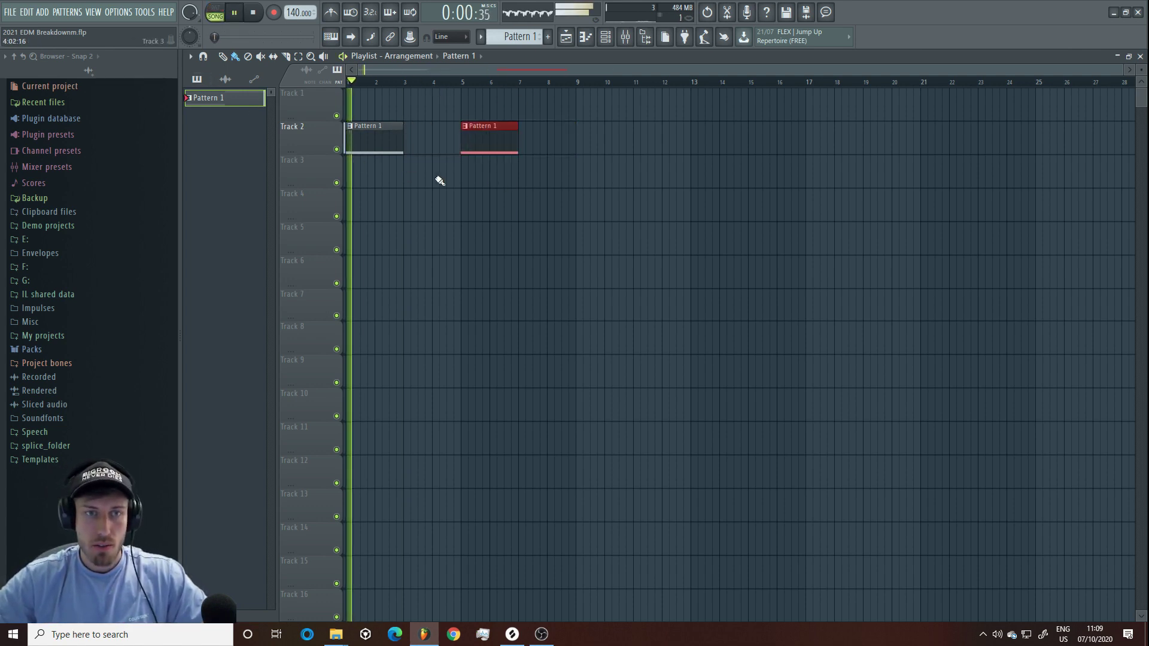
click(584, 145)
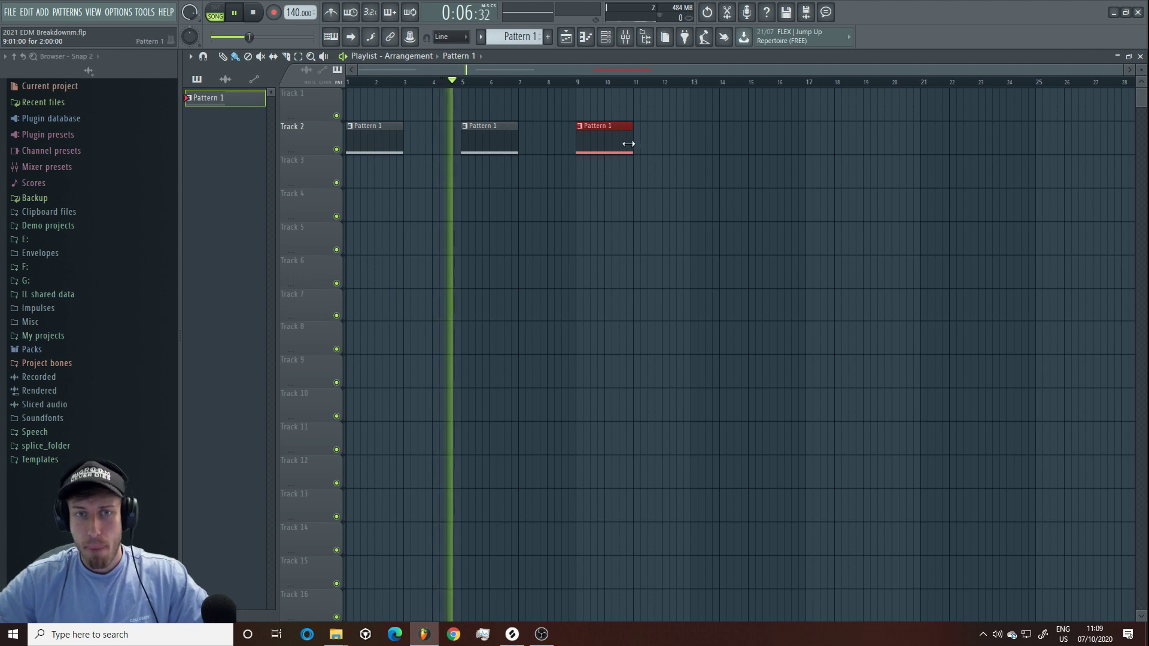
drag(628, 143, 685, 137)
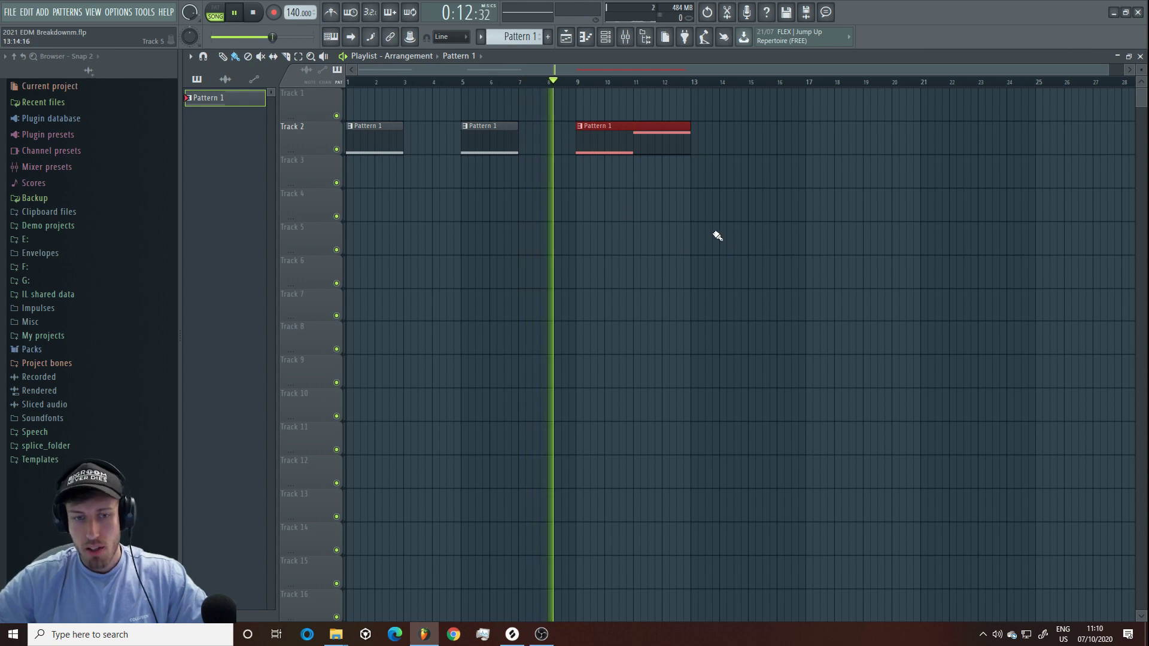
drag(683, 143, 806, 136)
Step: Shorten the D#4 note to one and a half bars and fill the last half bar before bar 5 with D4
double_click(675, 135)
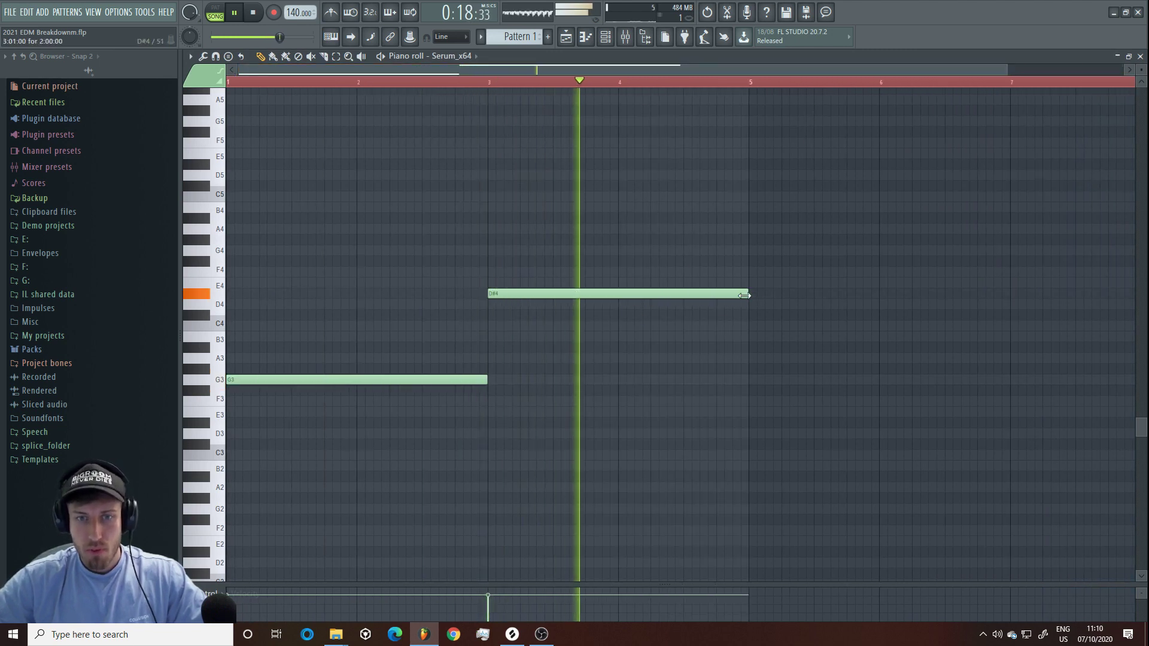
drag(744, 295, 685, 294)
key(space)
click(685, 305)
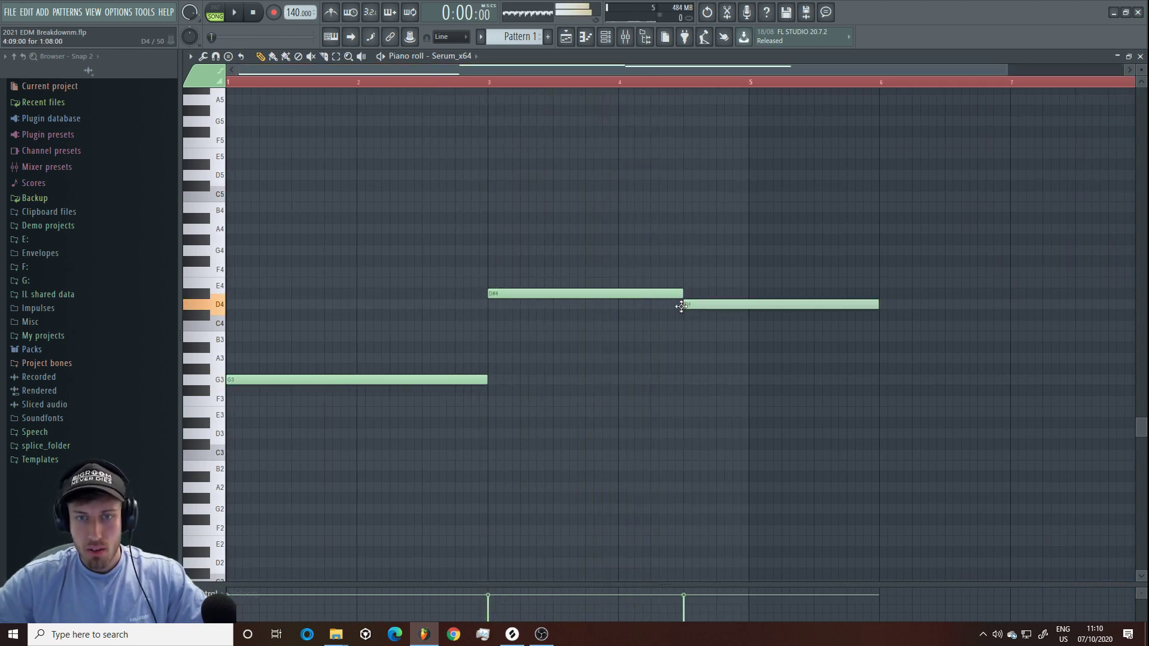
drag(875, 305, 748, 305)
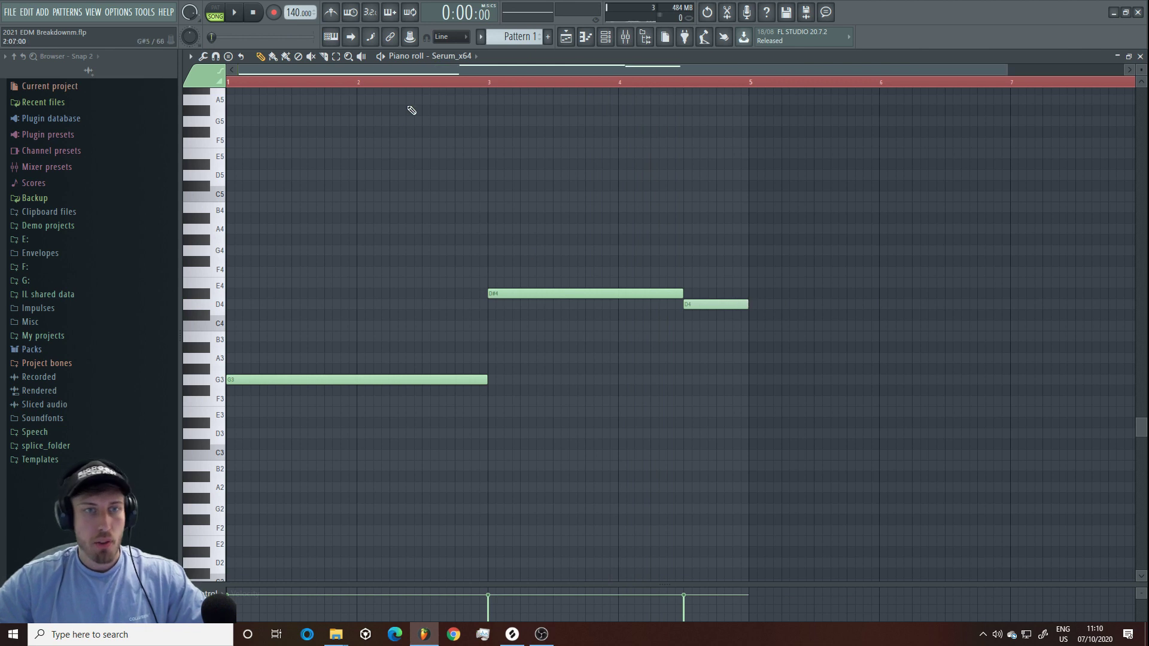
Step: Duplicate the whole four-bar note sequence to start at bar 5 and play the arrangement in the playlist
drag(347, 123, 849, 581)
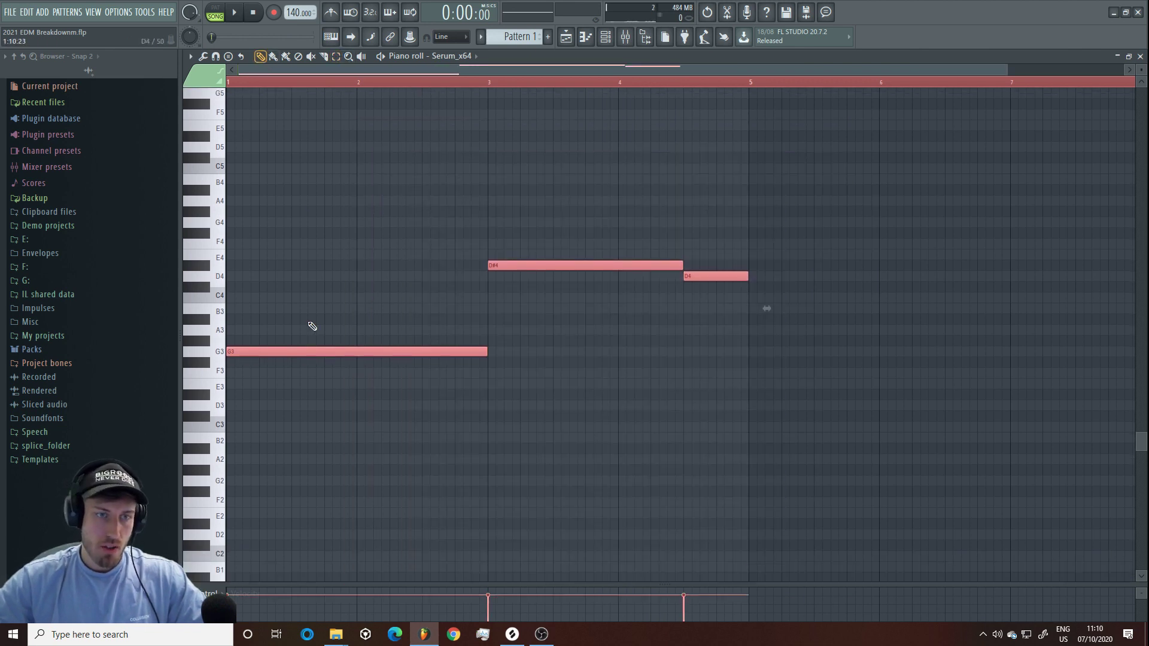
key(space)
drag(309, 351, 827, 342)
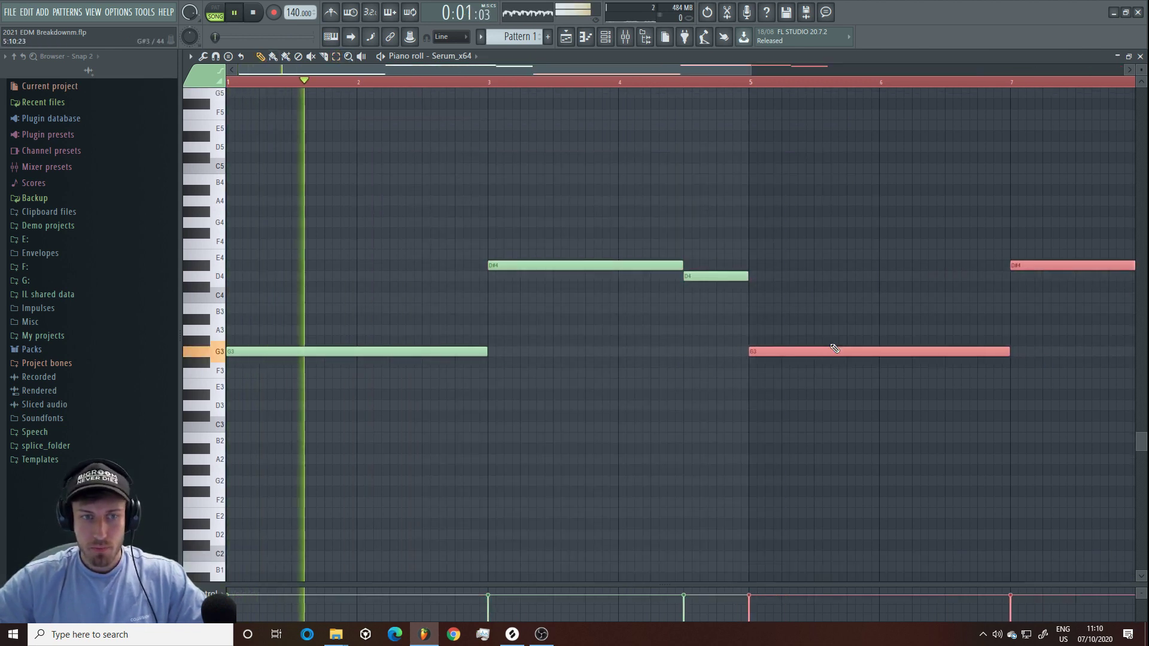
key(F5)
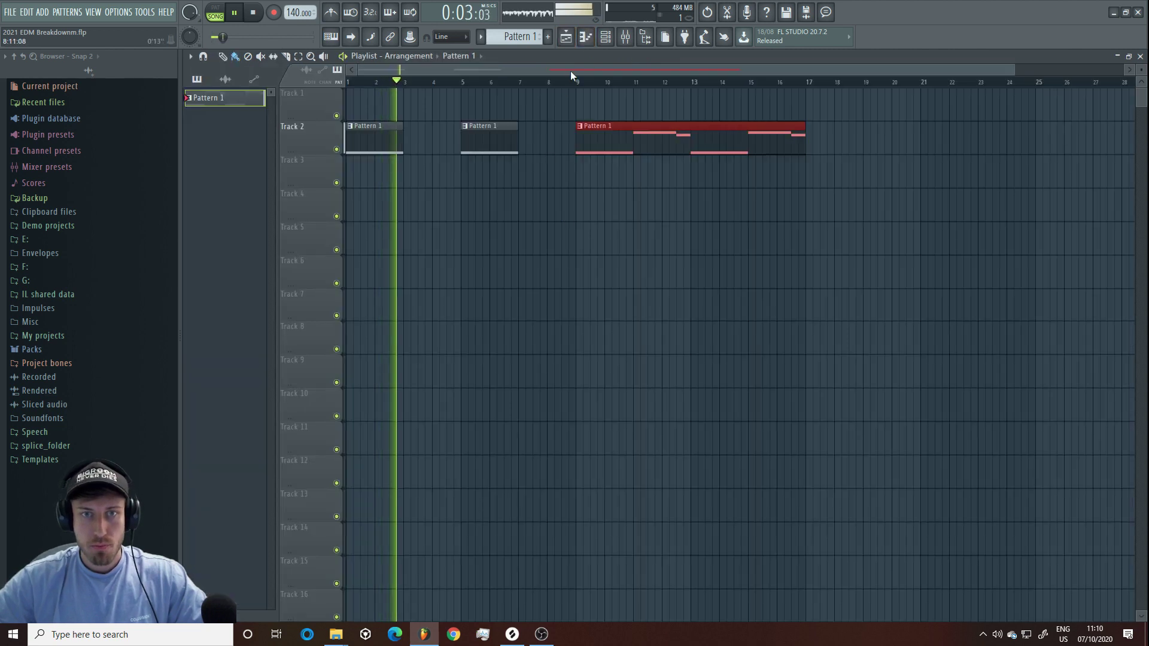
scroll(988, 72, down, 1)
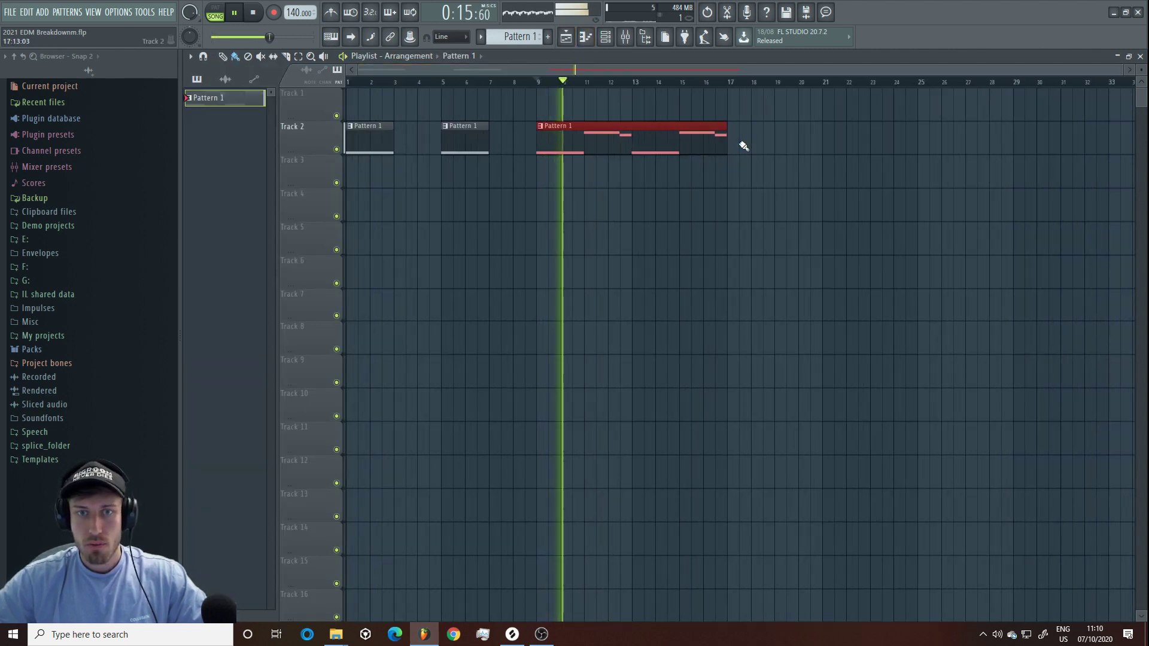
Step: Raise the last half-bar D4 note of Pattern 1, ending at bar 9, to G4 and play the arrangement in the playlist
key(ctrl+b)
key(Delete)
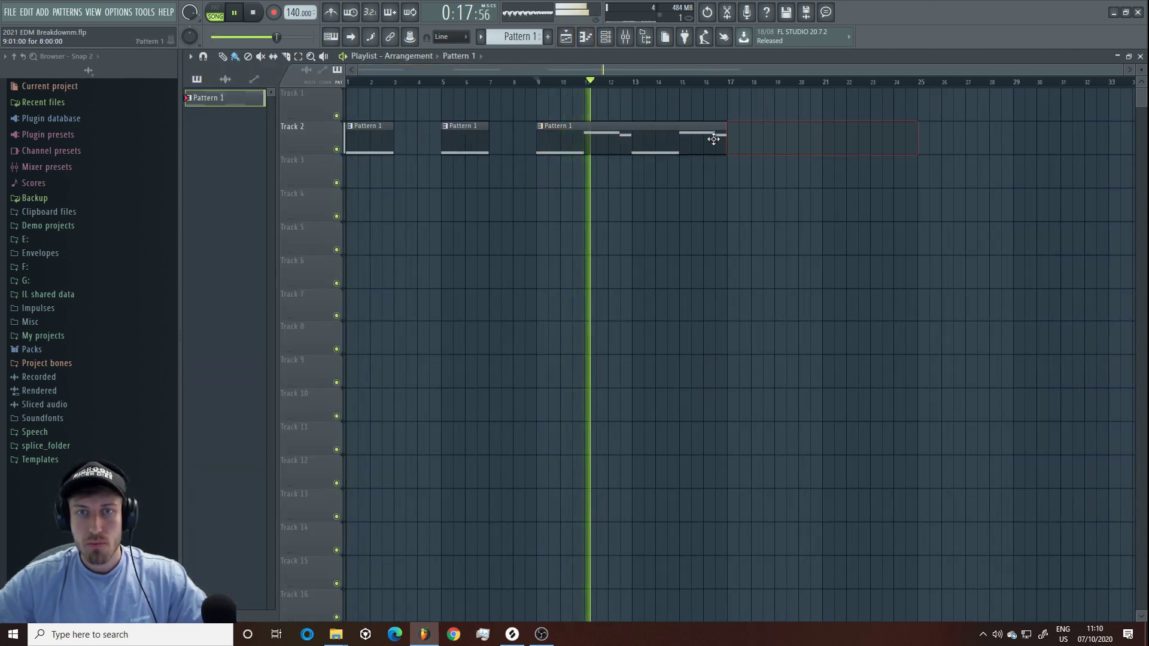
key(F7)
drag(752, 70, 371, 106)
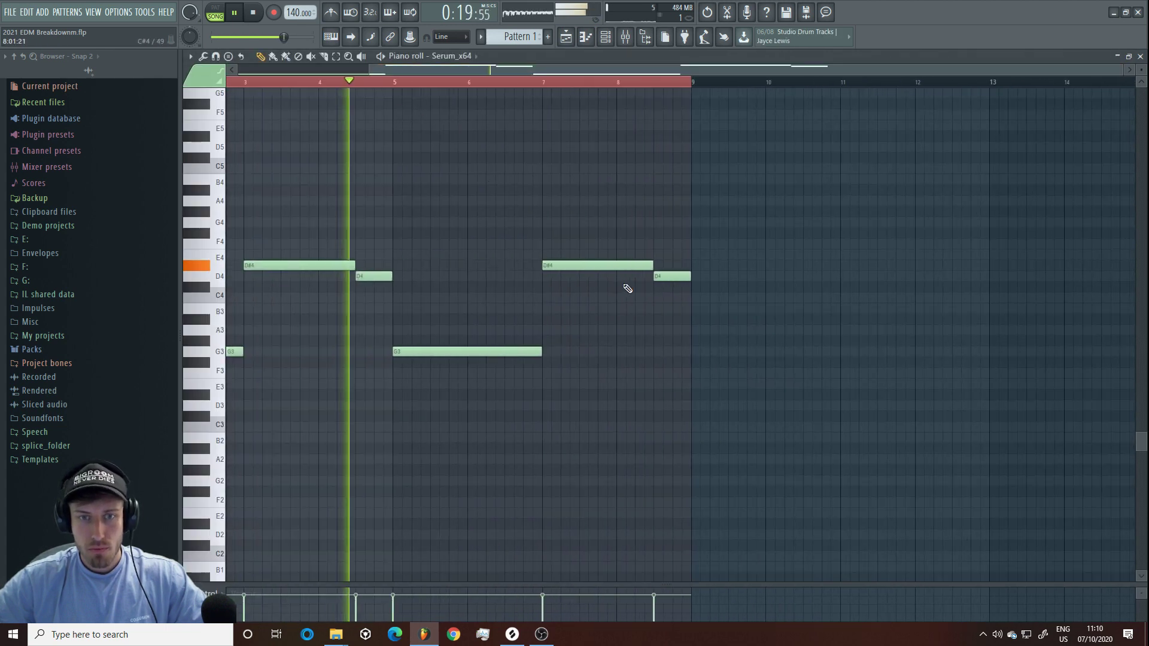
drag(669, 277, 669, 222)
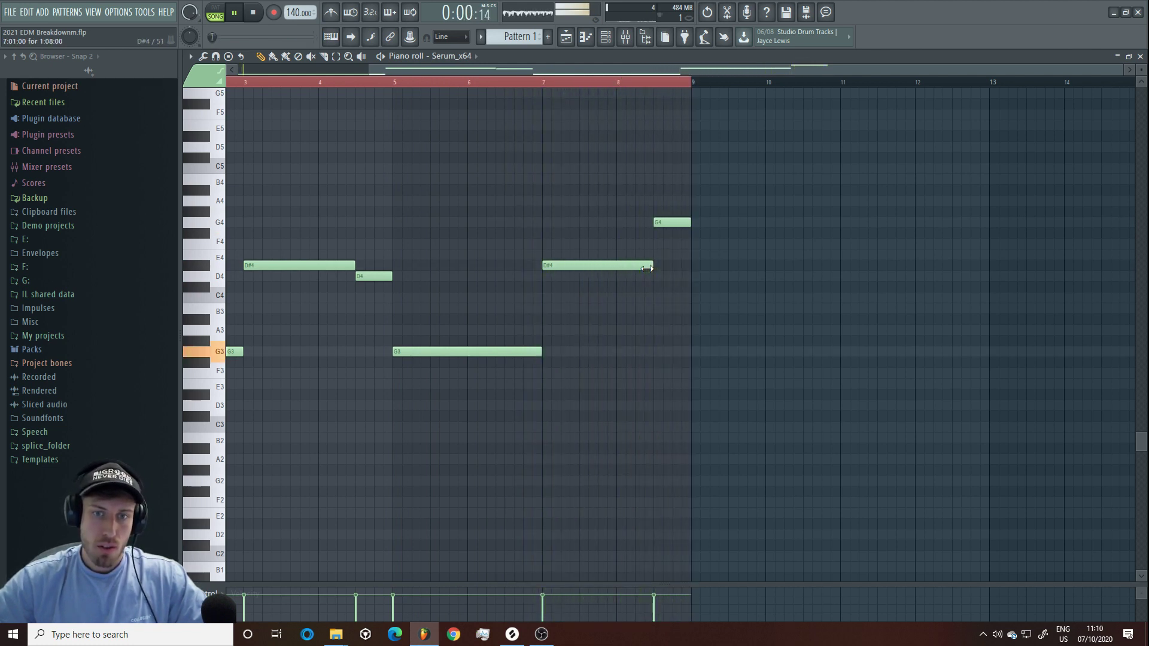
click(565, 36)
key(space)
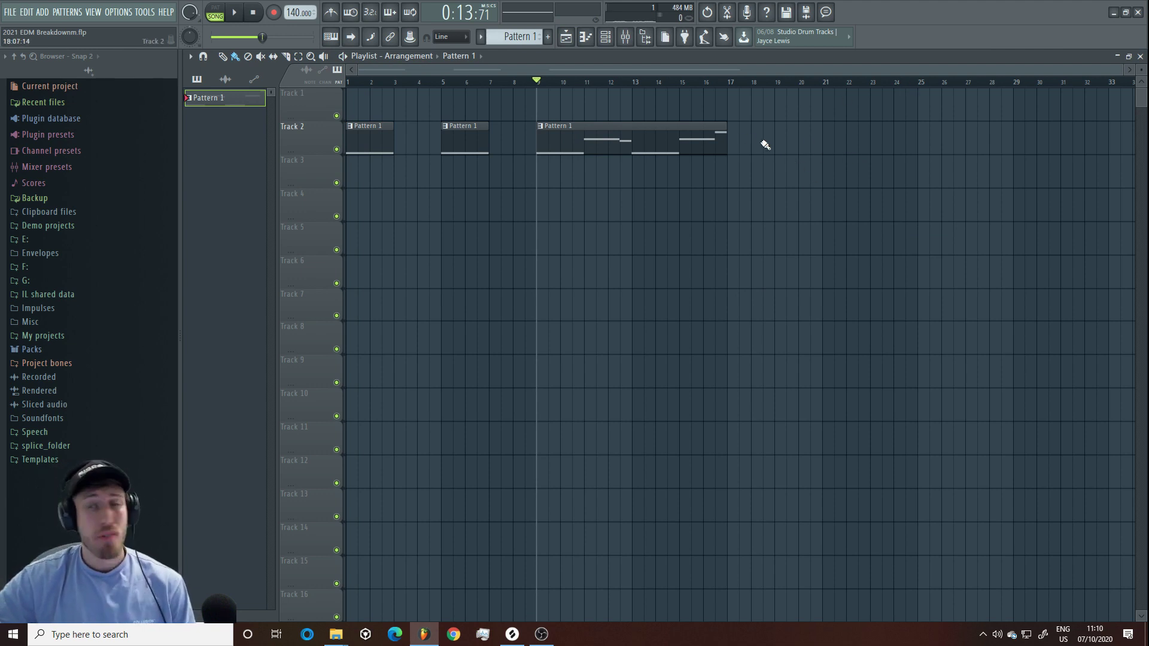
key(ctrl+a)
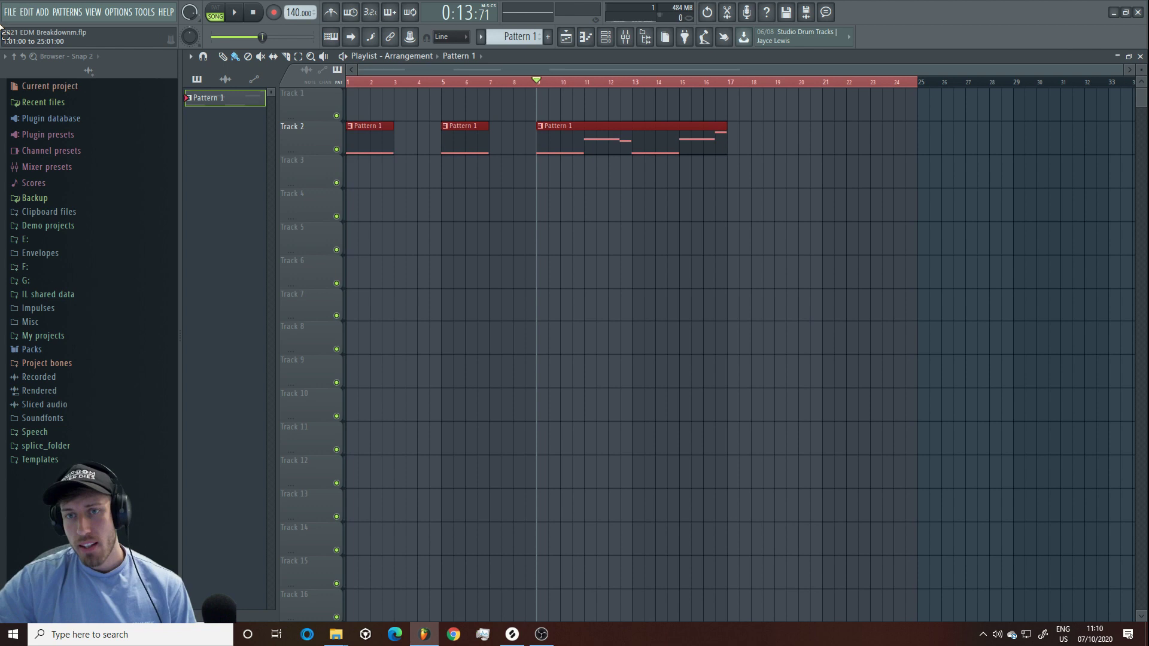
click(850, 145)
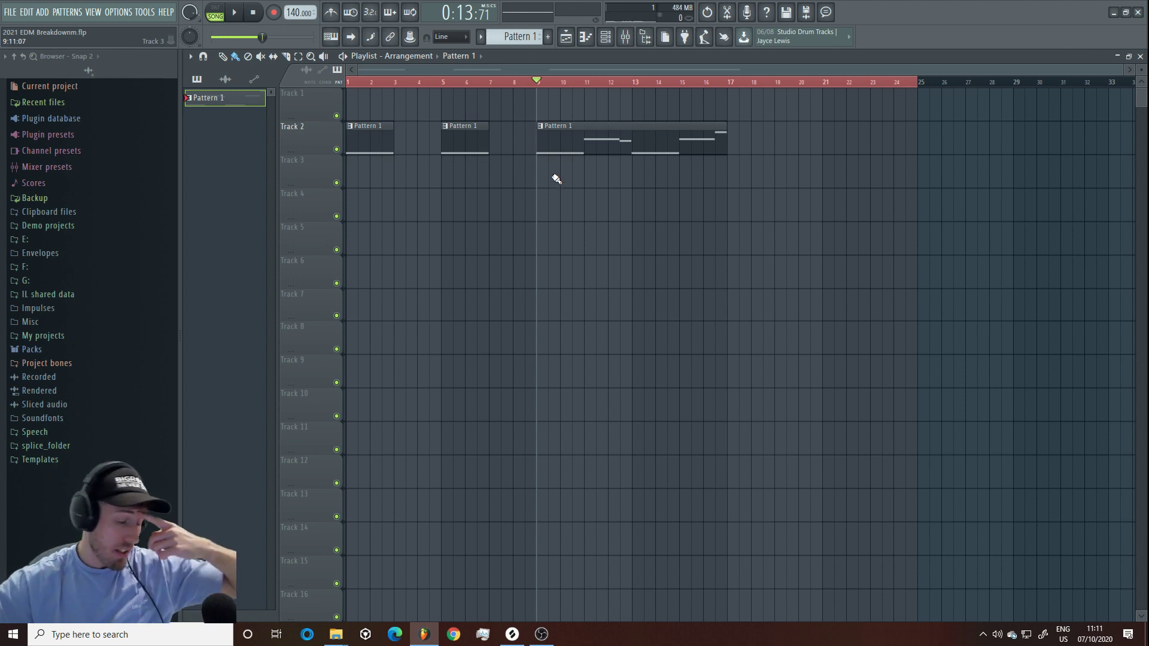
Step: Route the Serum channel to mixer insert 1 and switch playback to pattern mode, with the mixer open
double_click(596, 140)
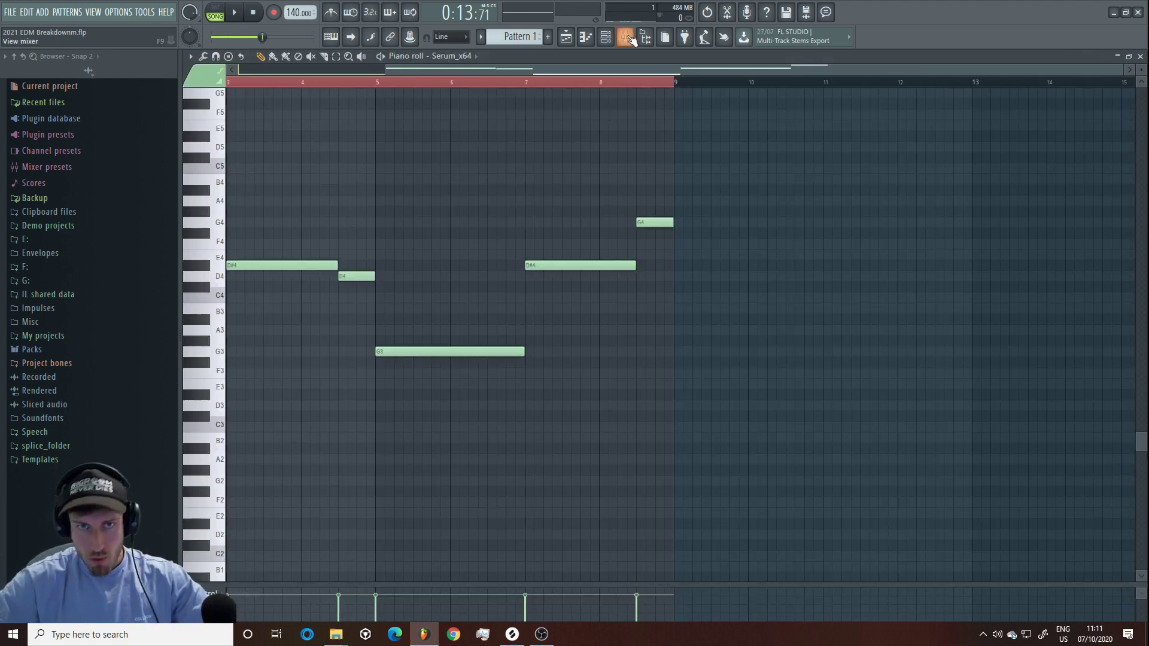
key(F6)
click(333, 168)
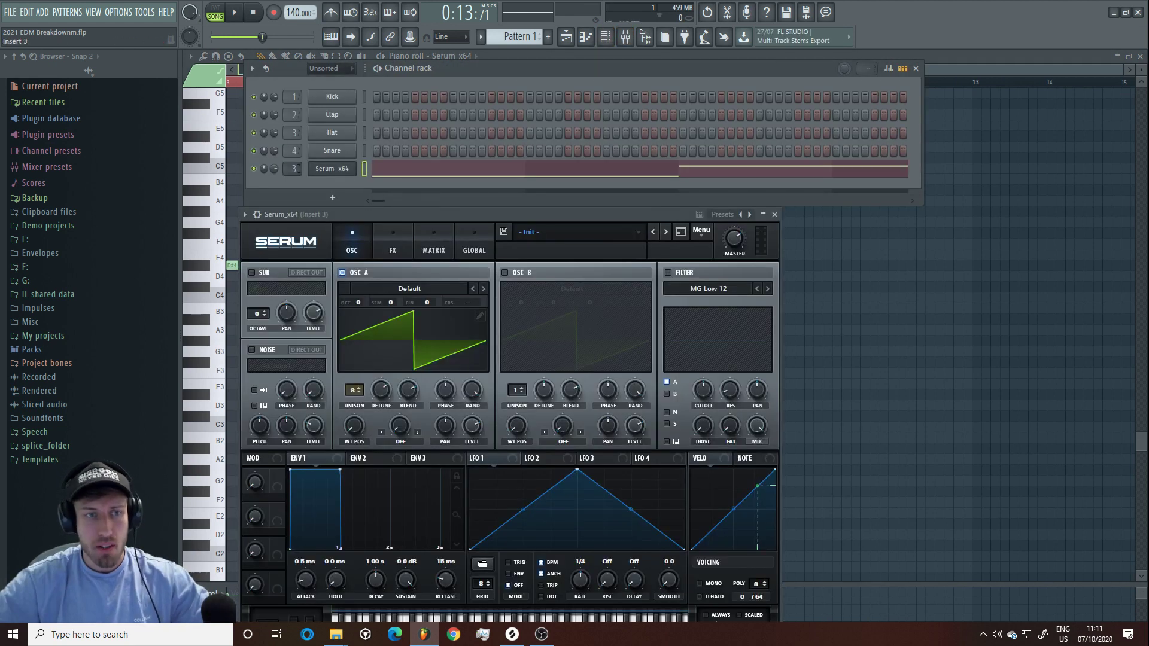
scroll(293, 168, up, 3)
click(321, 170)
click(322, 173)
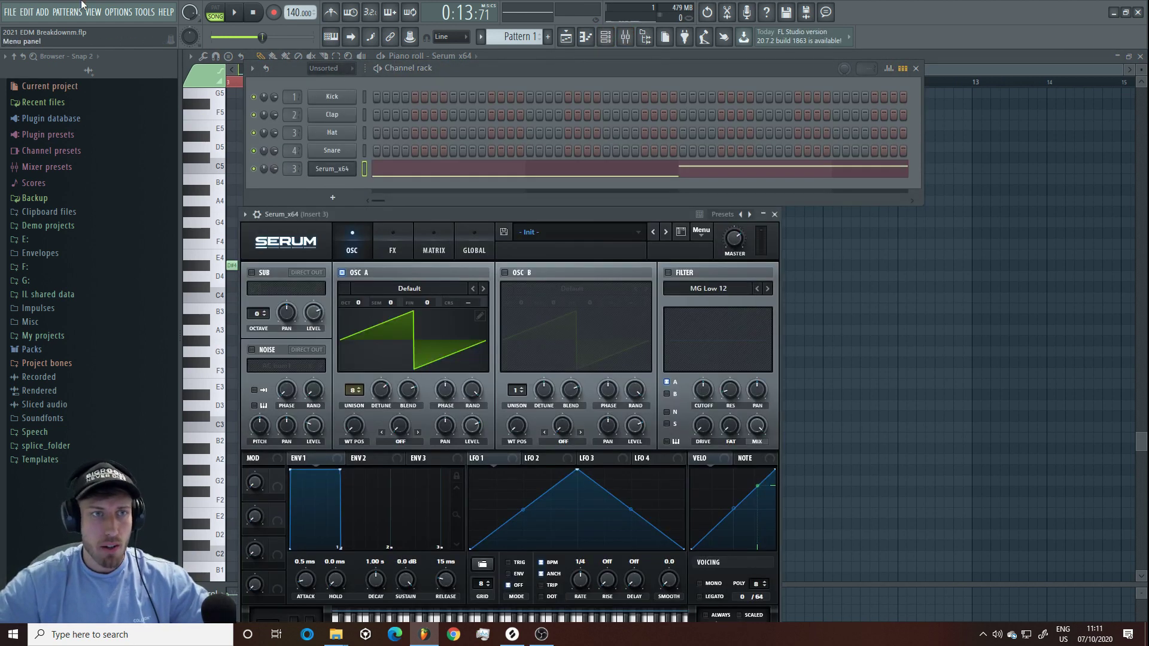
key(l)
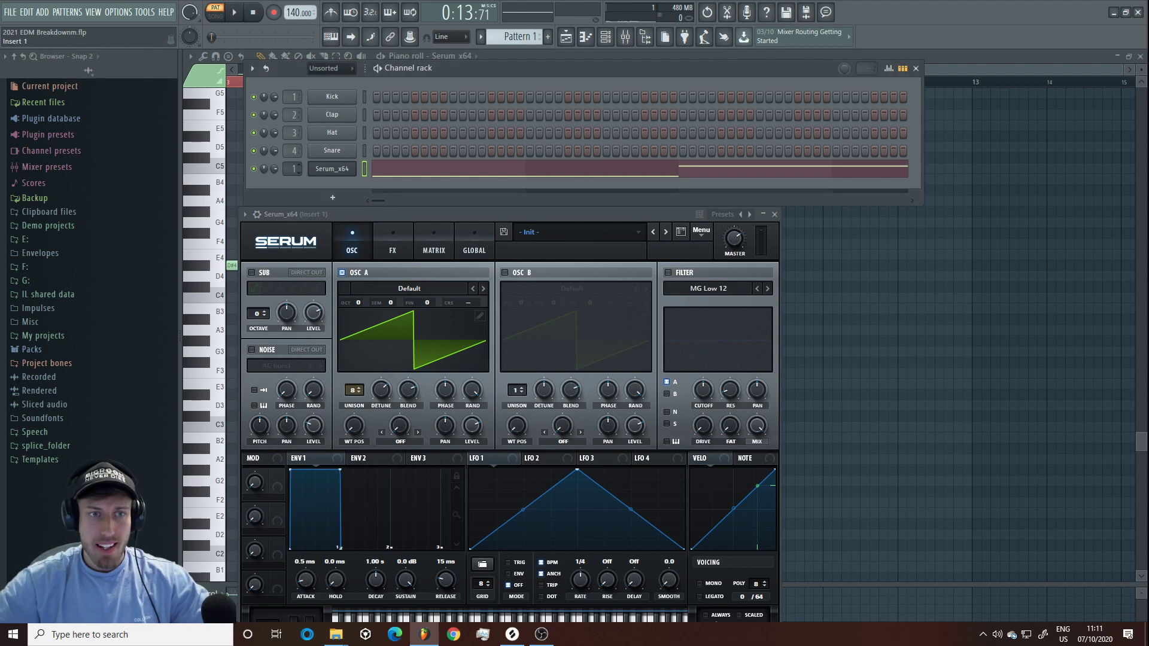
scroll(293, 169, down, 2)
double_click(294, 168)
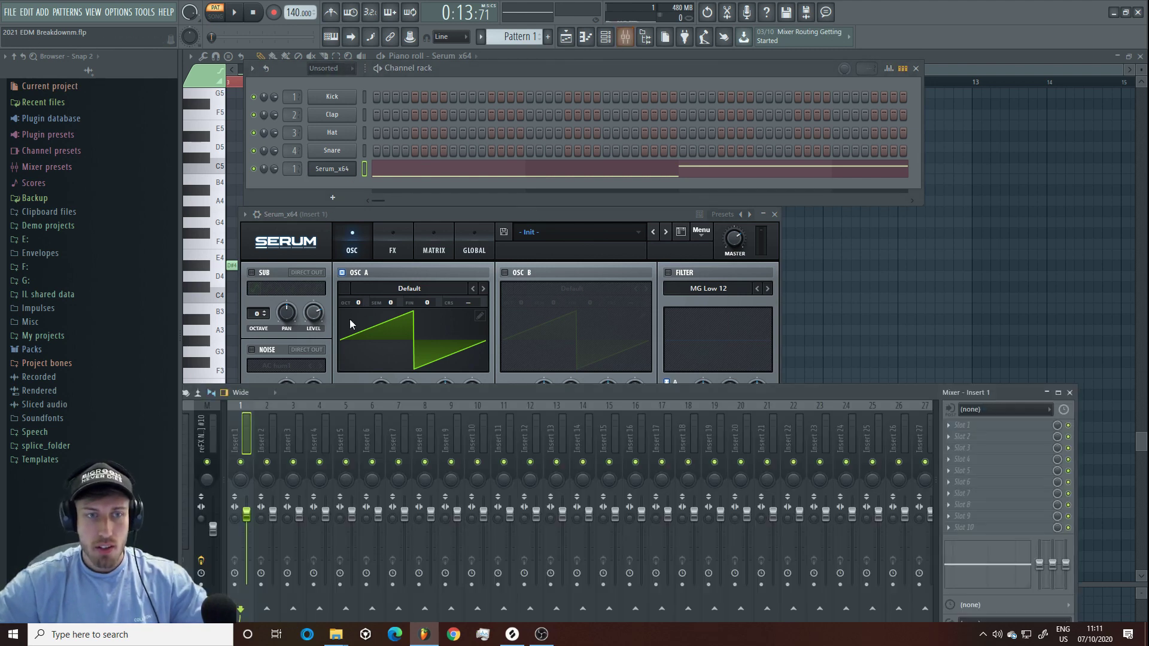
Step: Rename mixer insert 1 as Break Rave Saw
right_click(250, 431)
mouse_move(271, 387)
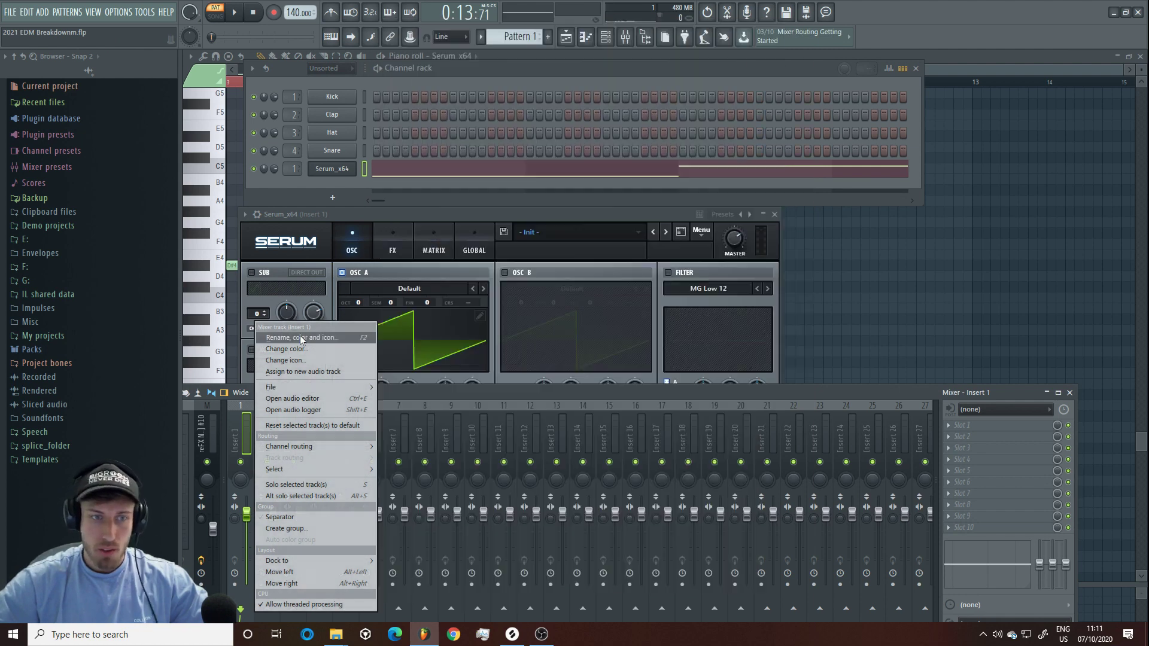
click(300, 337)
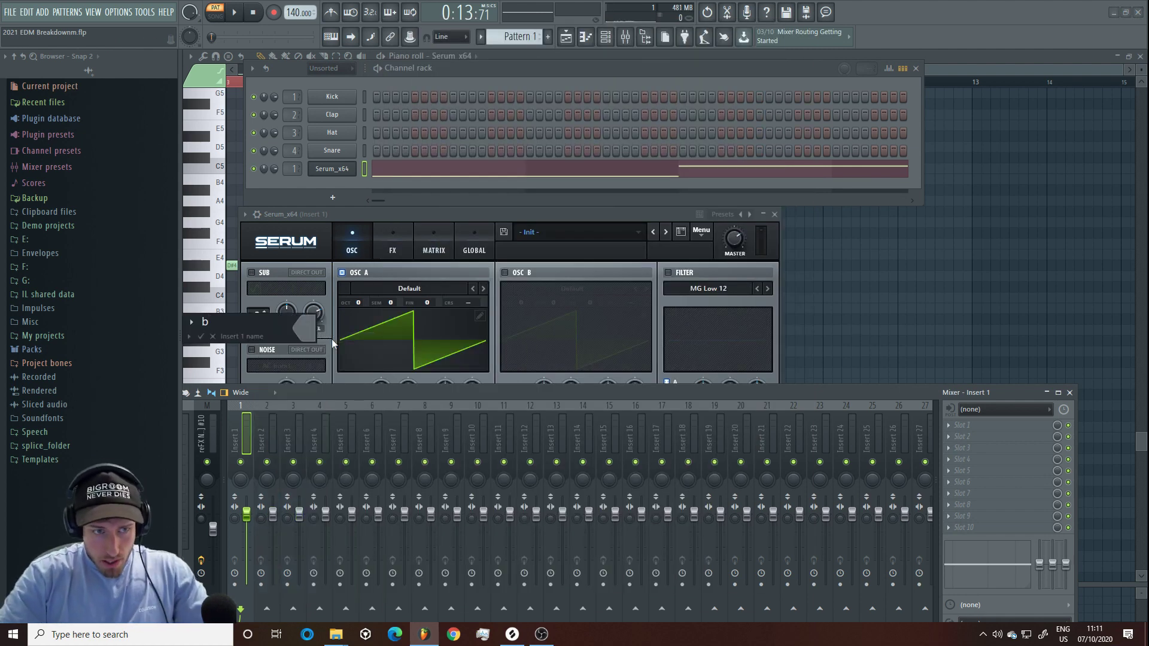
text(Break Rave Sw)
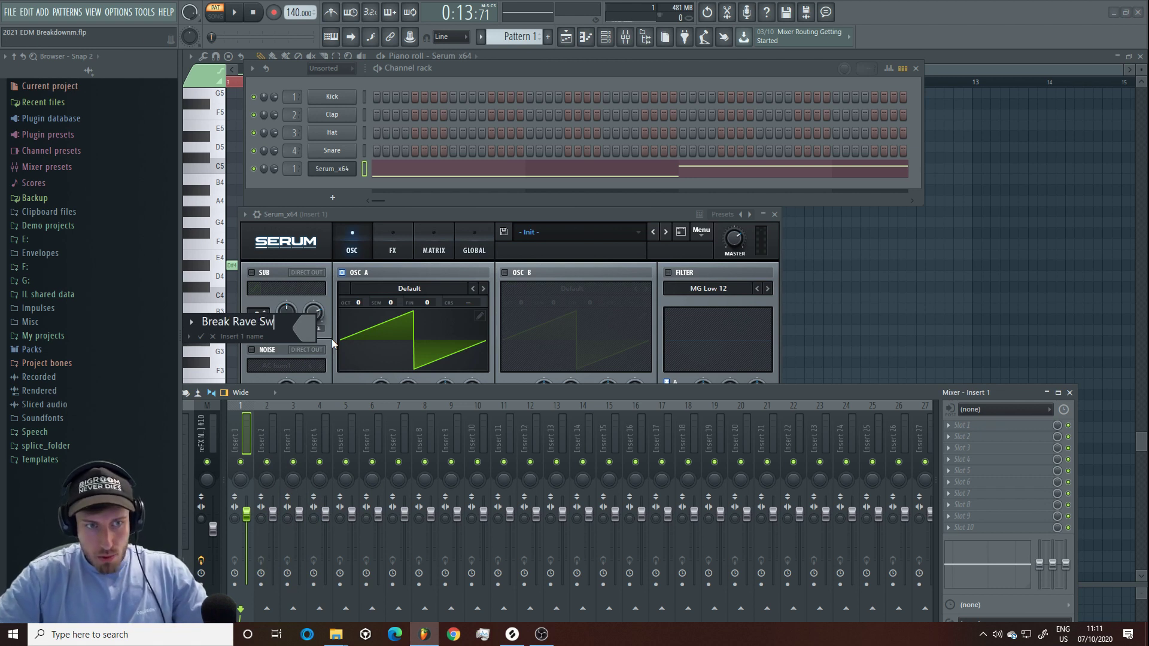
key(BackSpace)
text(aw)
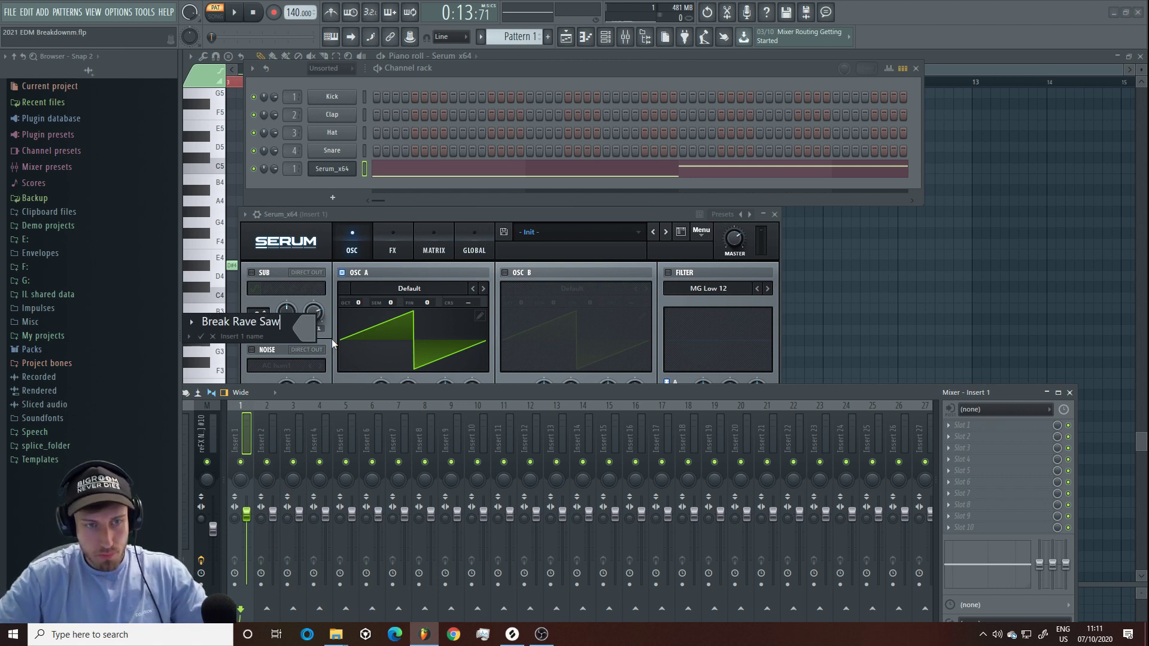
key(Return)
Step: Give the Break Rave Saw mixer track a random colour
right_click(247, 458)
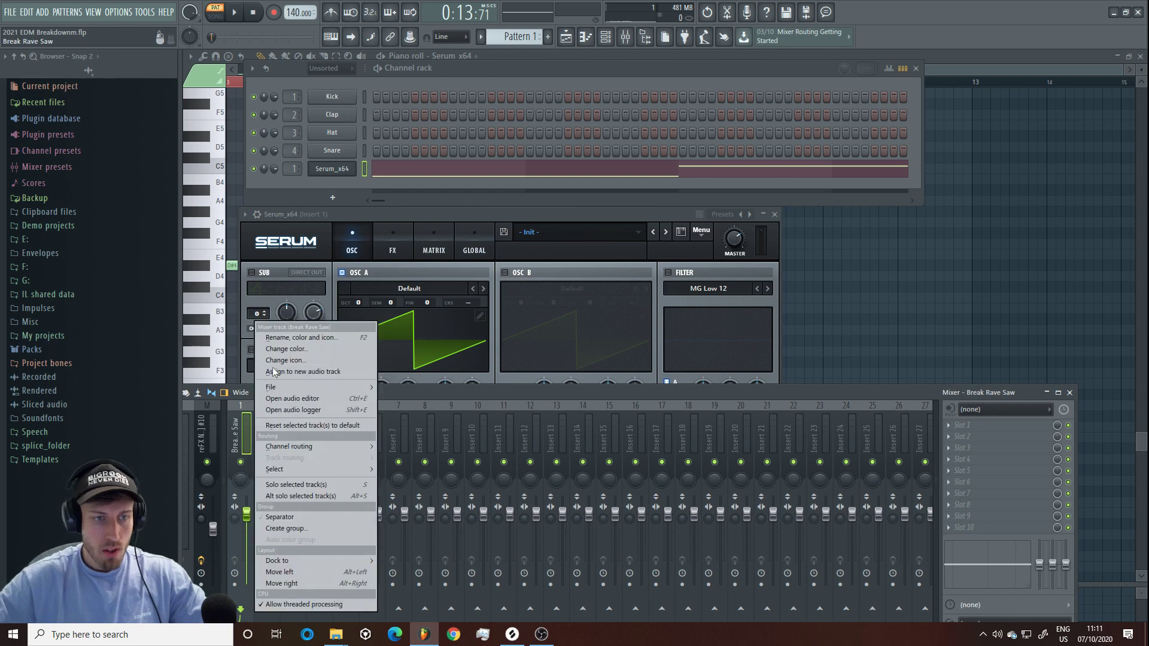
click(299, 338)
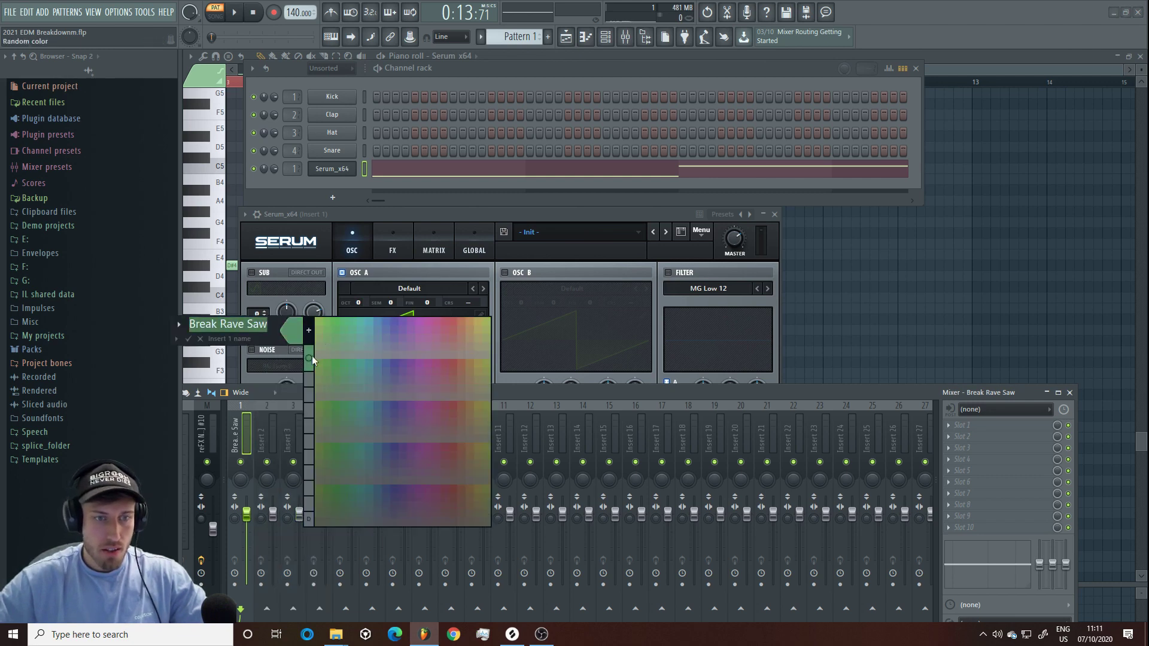
click(311, 355)
key(Return)
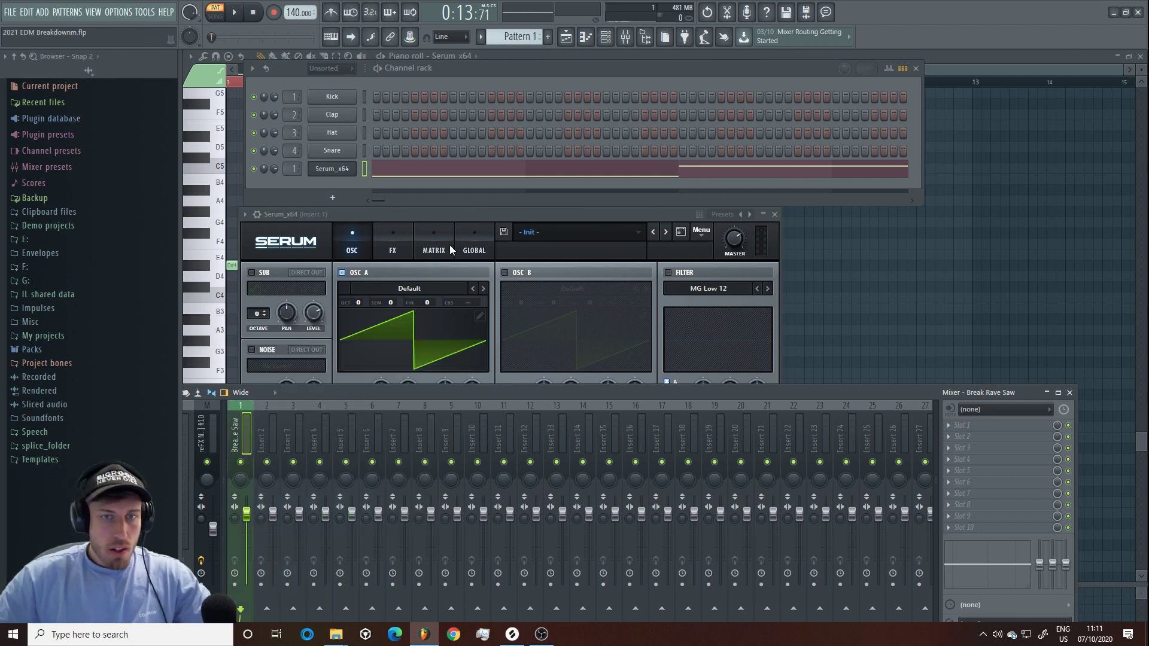
Step: Load CamelCrusher in the first effect slot of the Break Rave Saw track and choose its British Clean preset
click(945, 426)
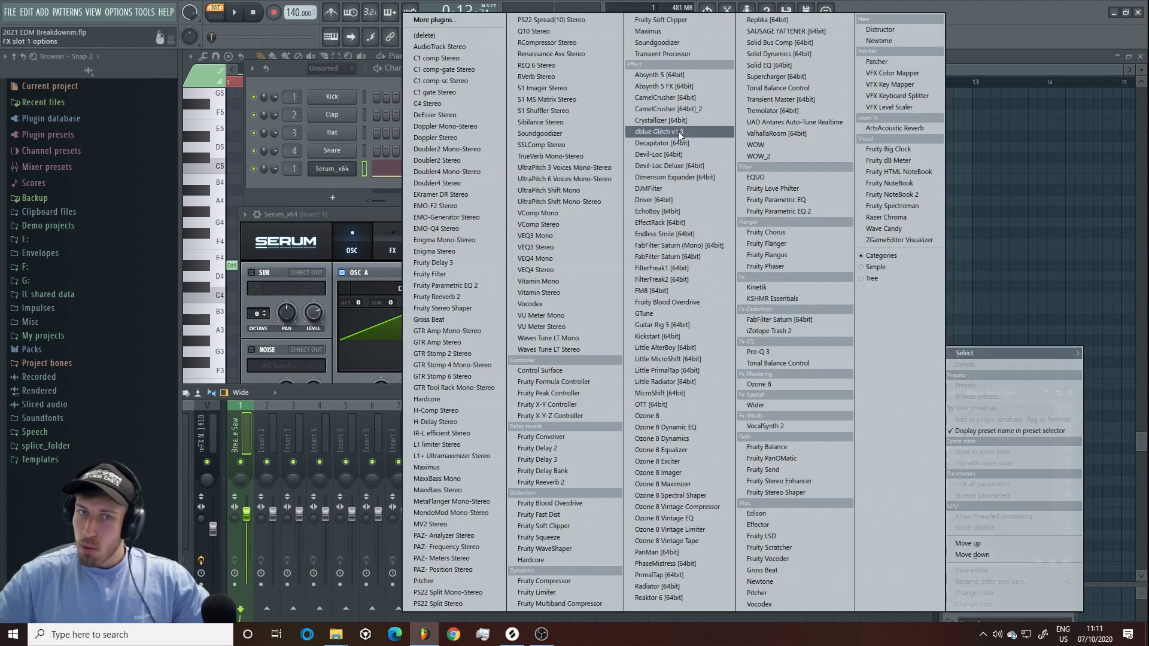
click(674, 98)
click(339, 261)
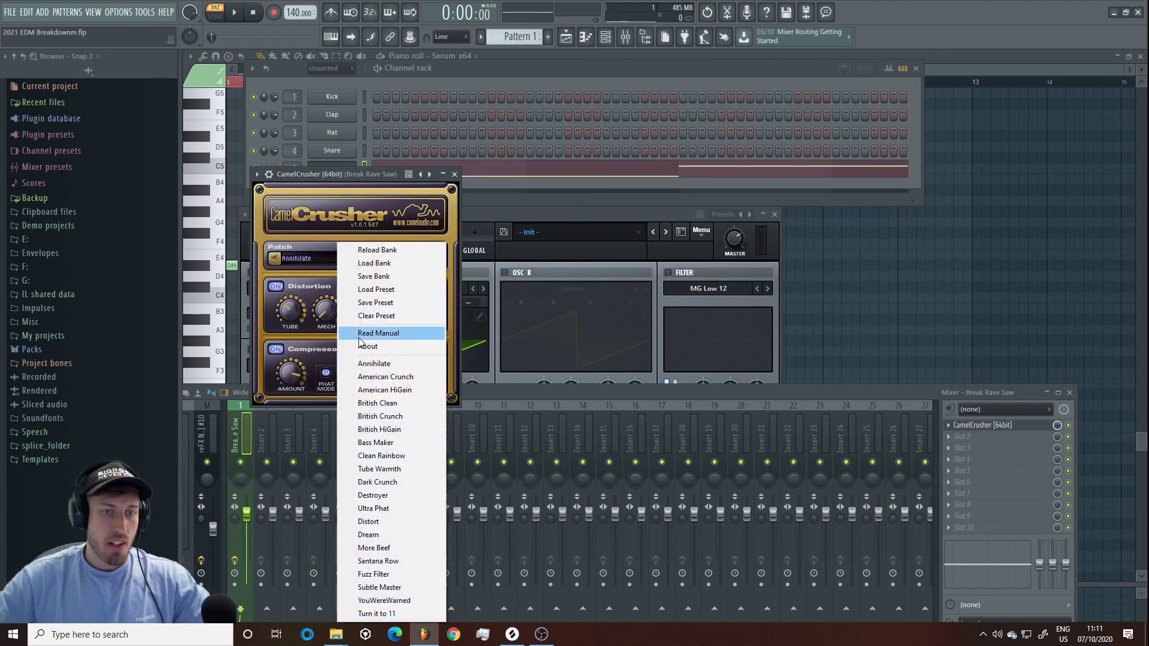
click(396, 404)
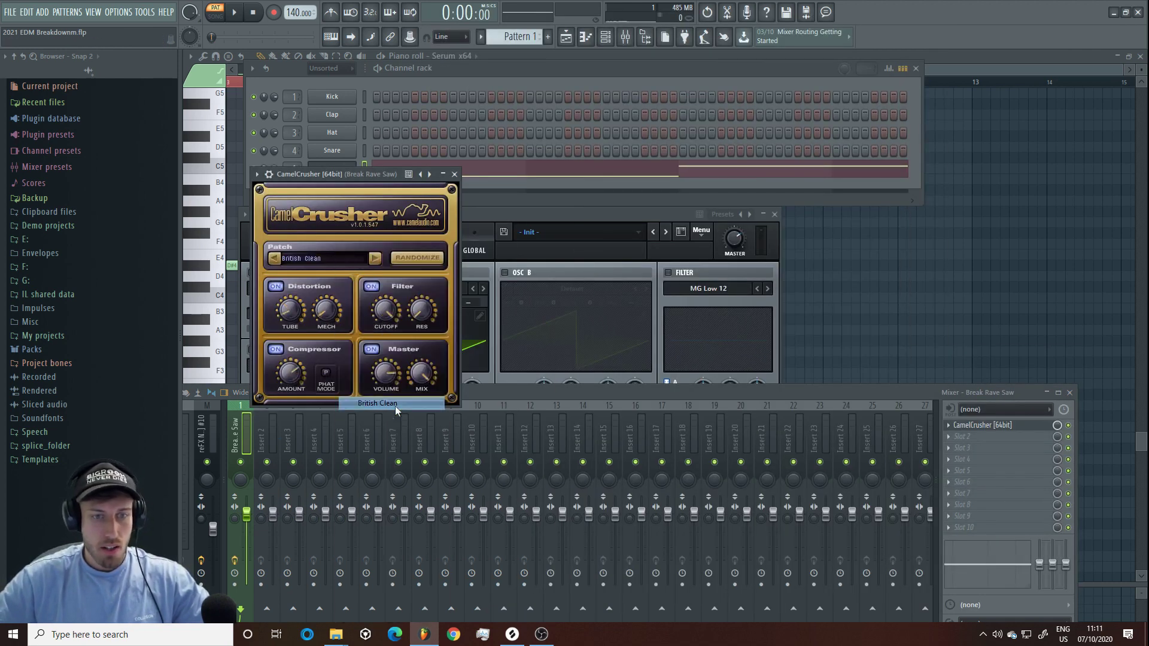
Step: During pattern playback, raise CamelCrusher's tube distortion and set the unison detune of Serum's oscillator A to 0.44
click(235, 13)
drag(295, 312, 314, 294)
click(461, 318)
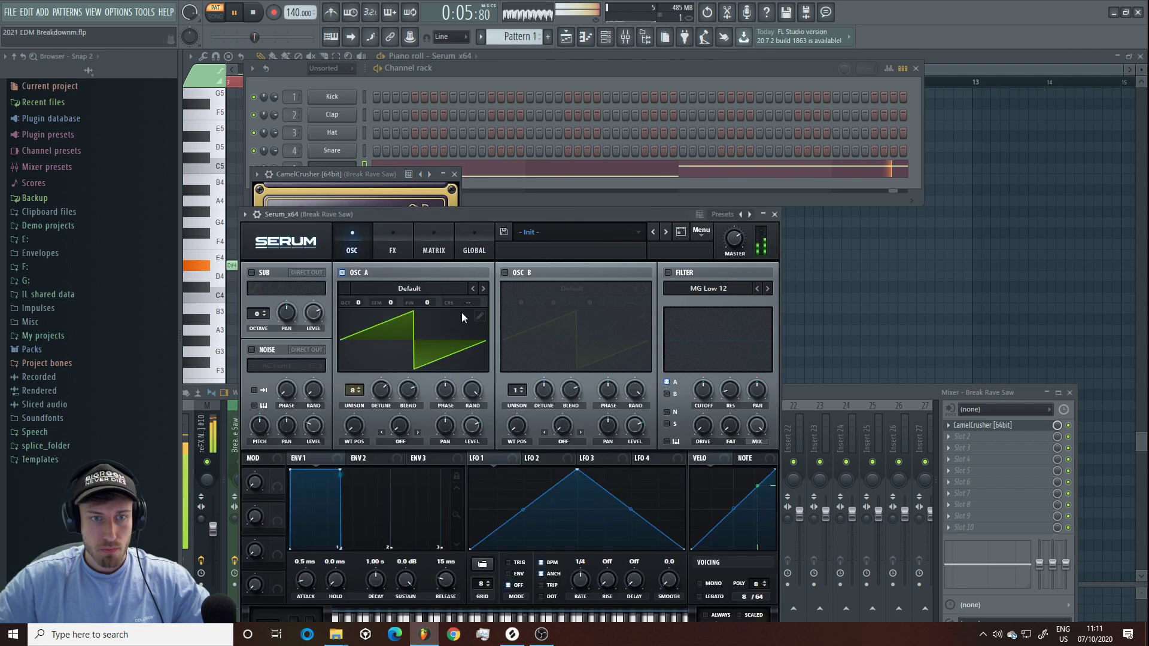
drag(383, 392, 381, 370)
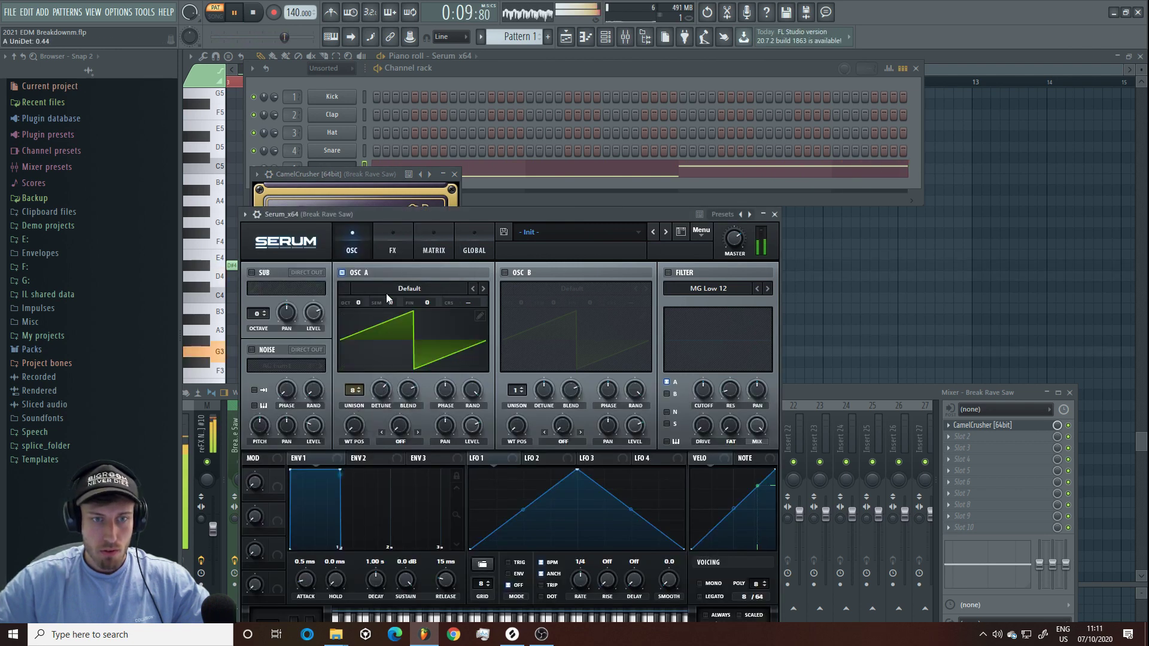
Step: Try Serum's phaser and its flanger with 26% depth on the playing saw, switching each one off again
click(395, 237)
click(256, 329)
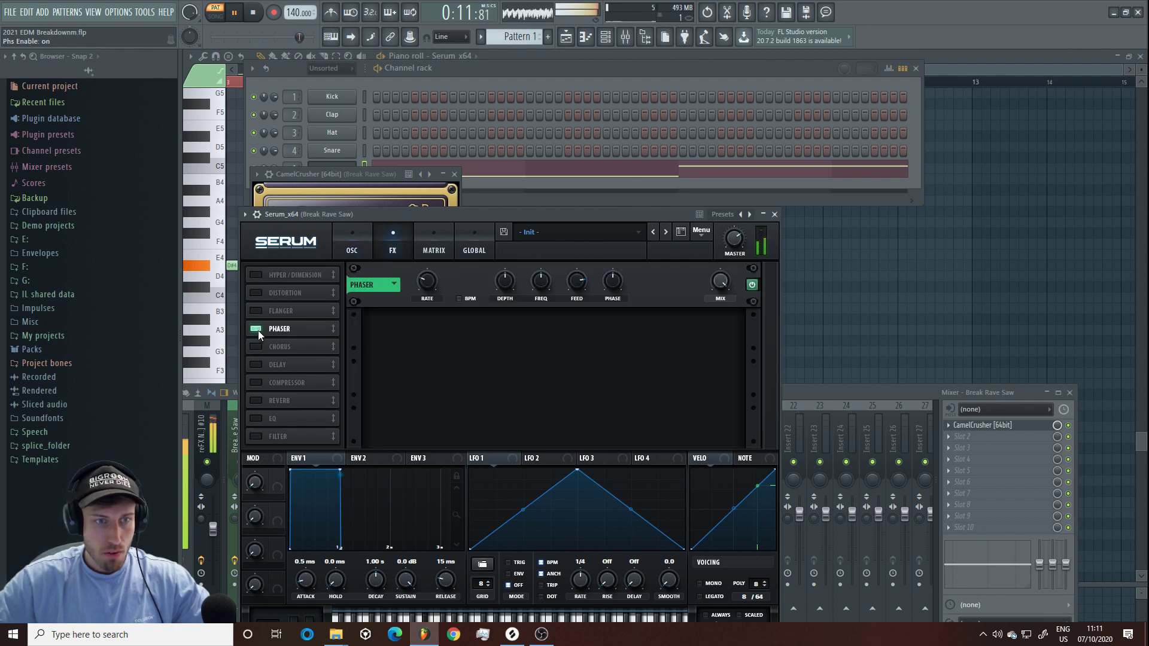
click(257, 328)
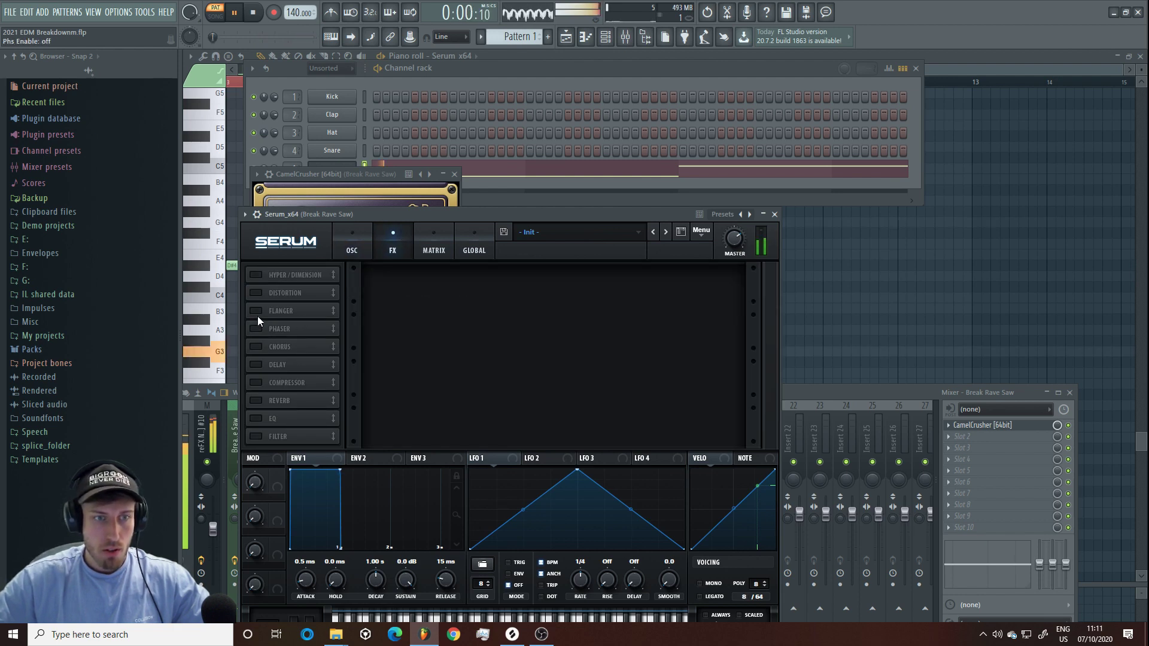
click(255, 310)
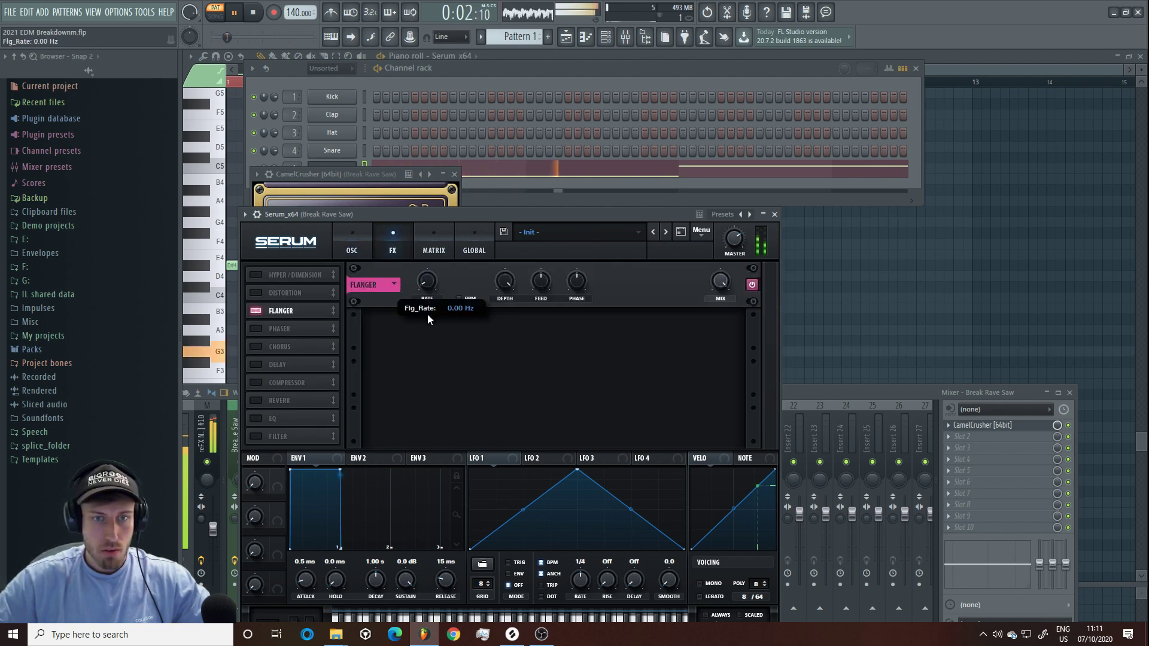
drag(507, 310, 500, 360)
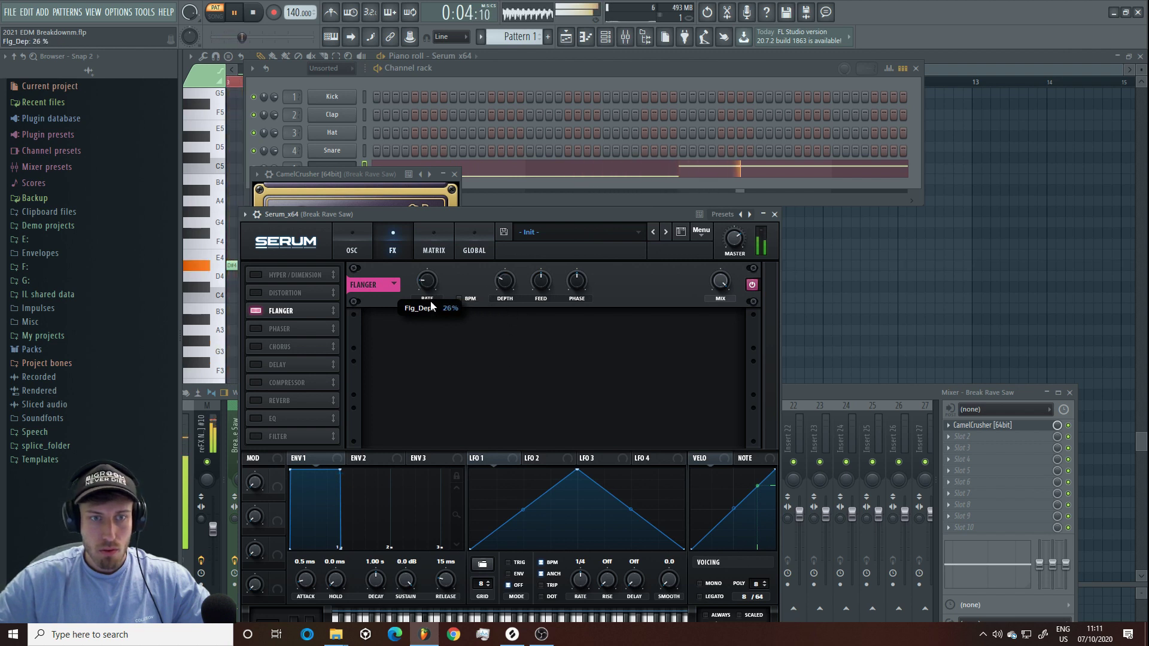
click(257, 310)
Step: Try Serum's Tube distortion with more drive and 100% mix, switching it off again and stopping playback
click(256, 293)
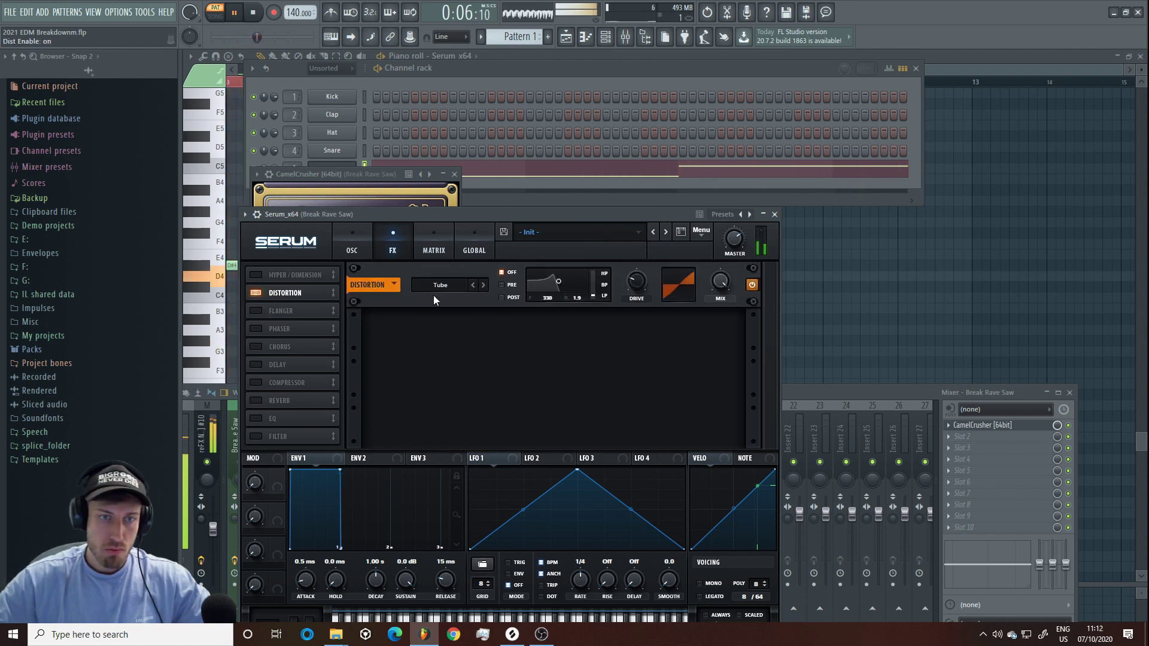
click(258, 293)
click(257, 293)
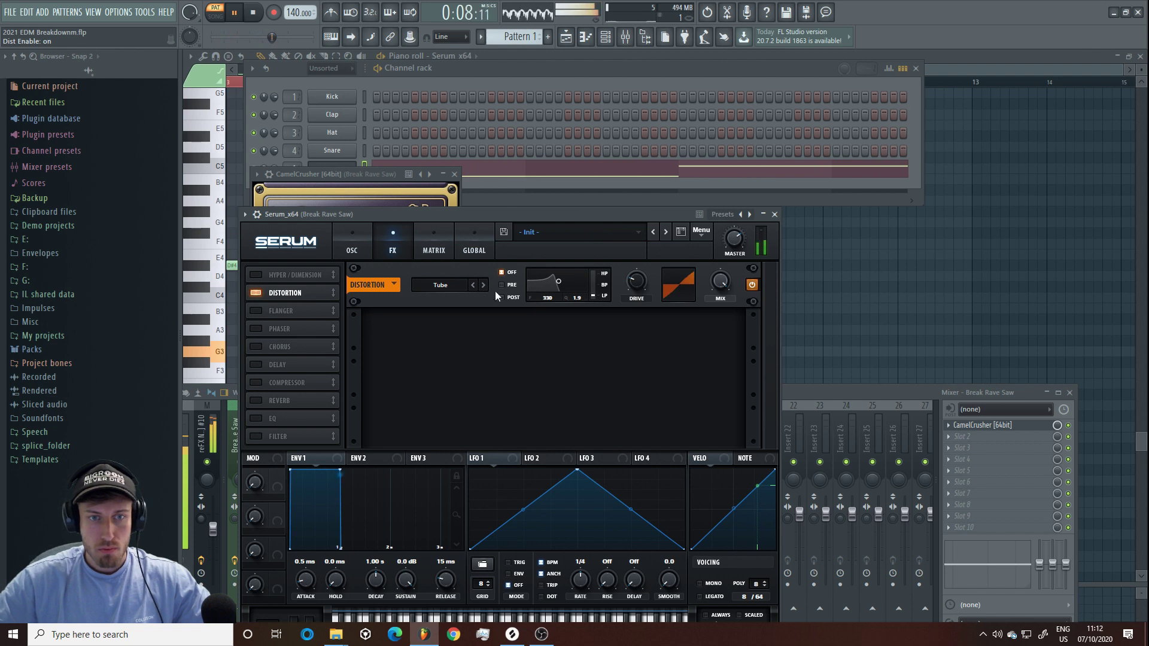
drag(628, 247, 627, 240)
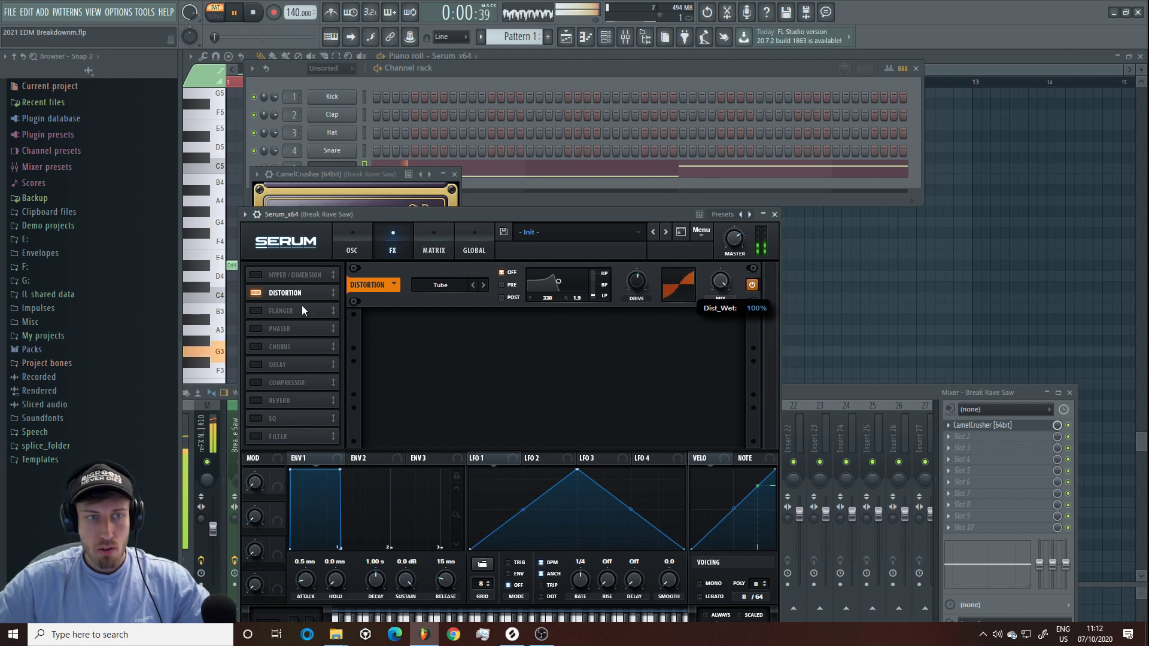
click(255, 293)
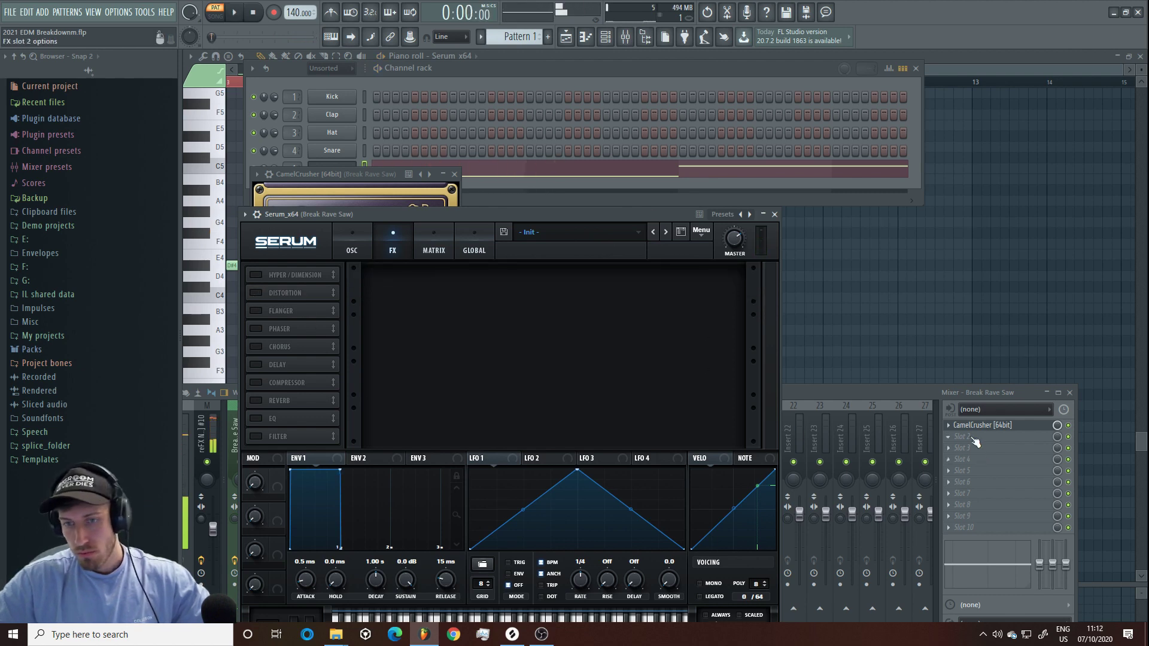
Step: Load Fruity Blood Overdrive in the second effect slot, raise its pre-amp and set post gain to -0.0947 during playback
click(973, 438)
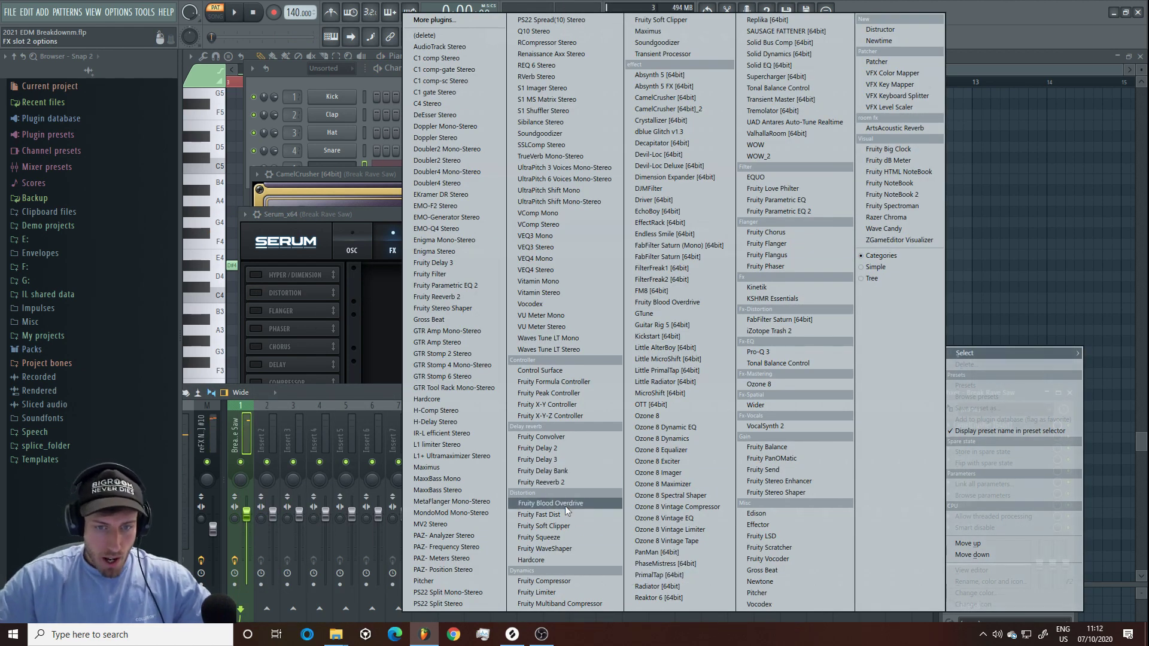
click(566, 505)
click(985, 438)
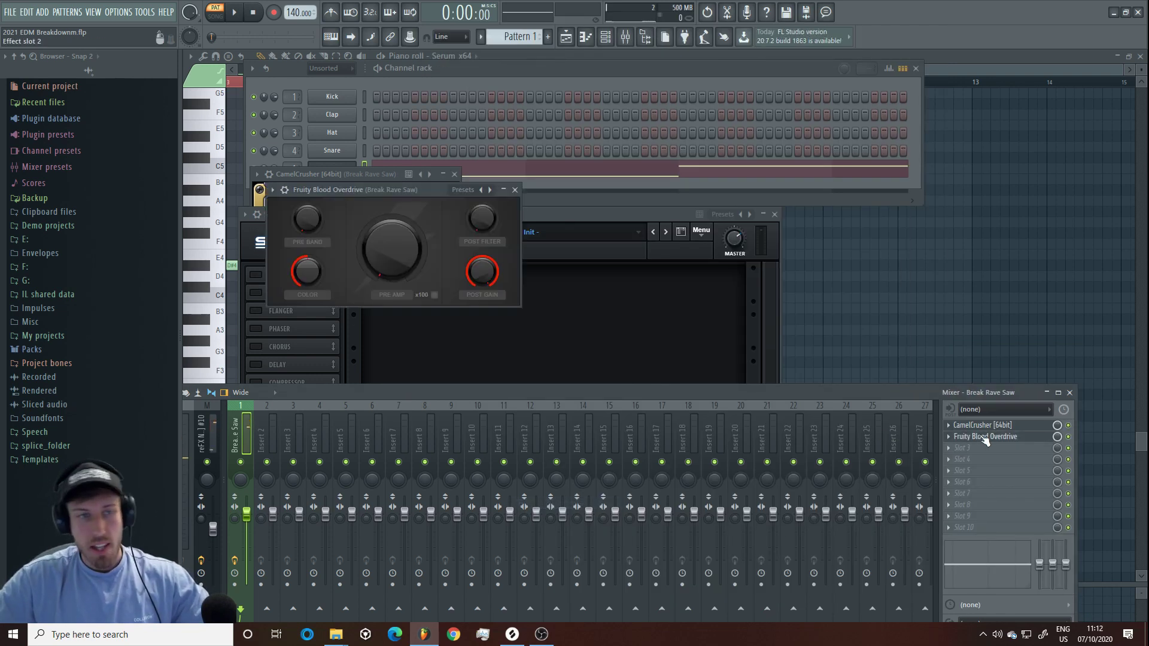
key(space)
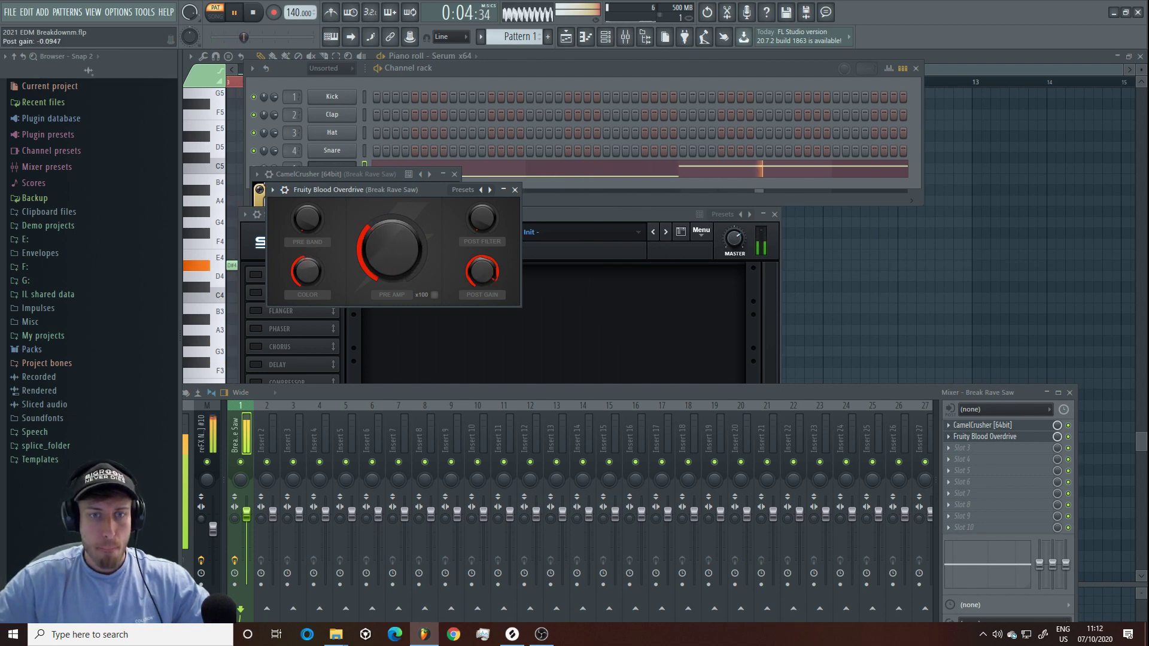
Step: Load ArtsAcoustic Reverb in the third effect slot with the W&W Reverb preset and set its wet level to -1.22 dB during playback
click(974, 451)
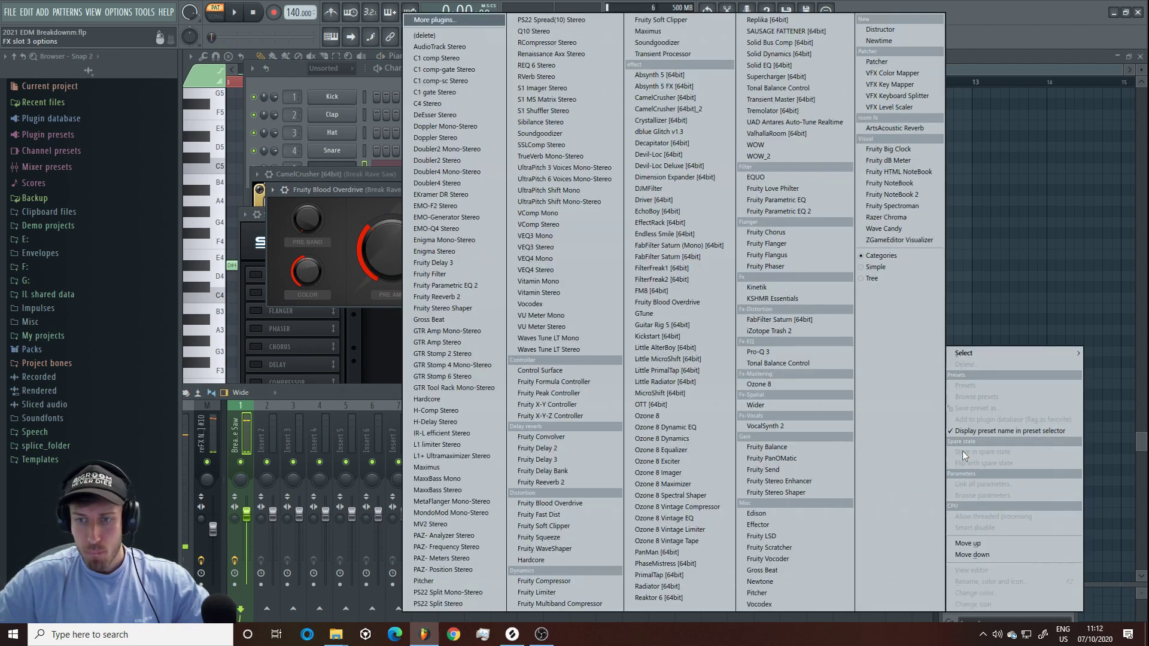
click(895, 128)
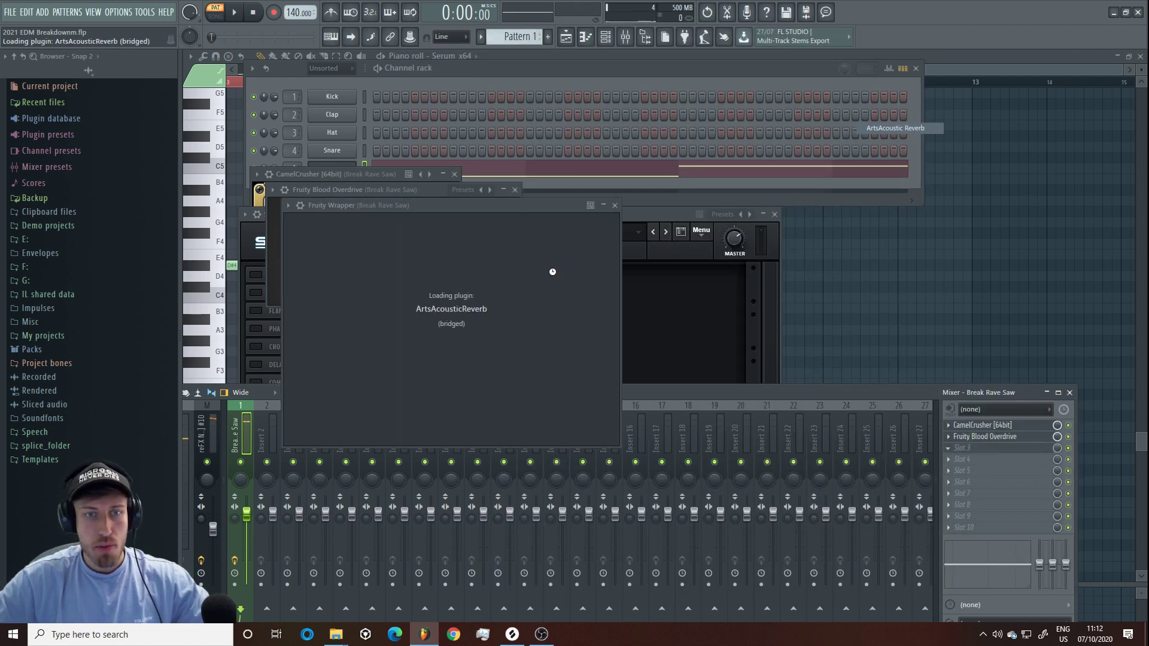
click(582, 222)
click(593, 235)
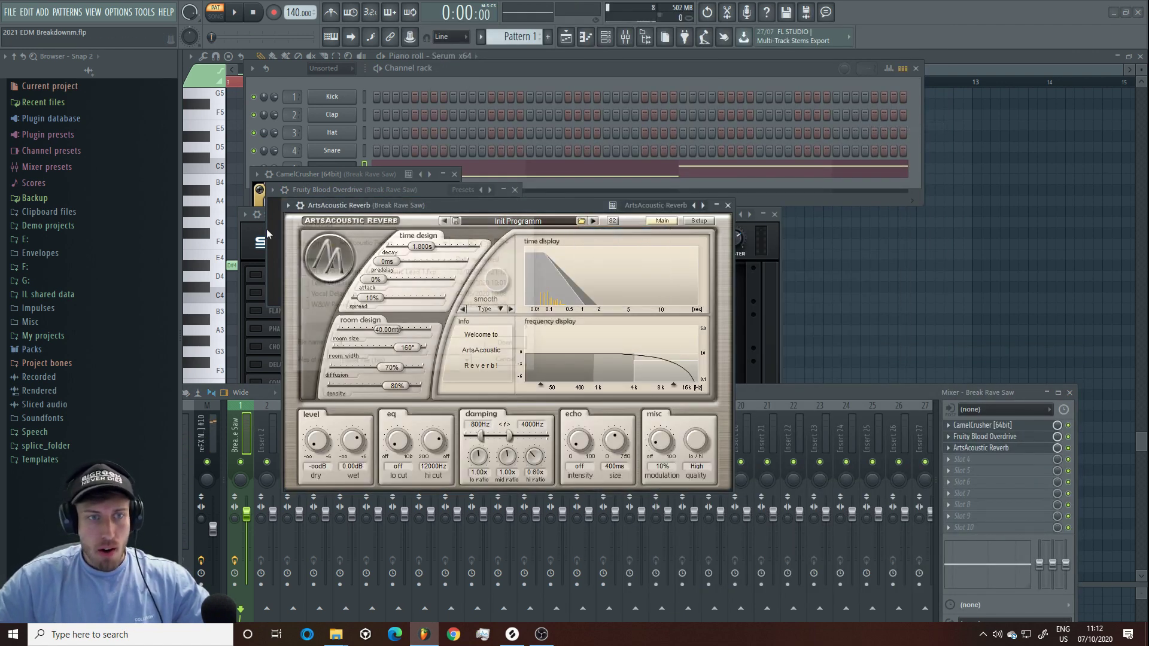
double_click(352, 306)
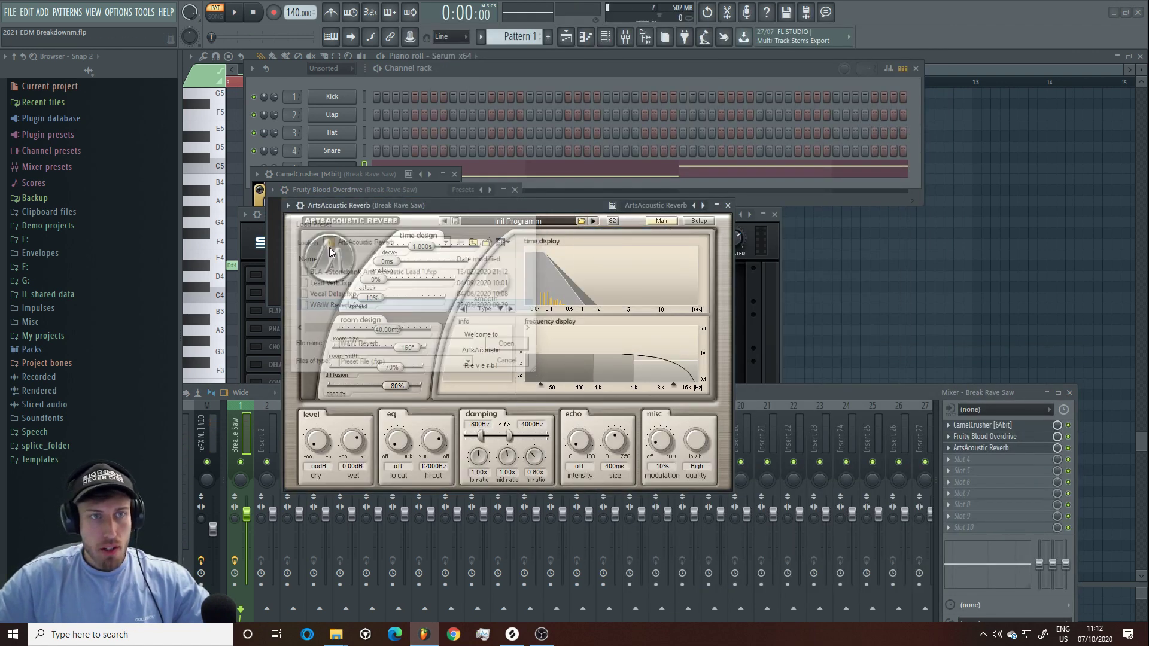
click(234, 13)
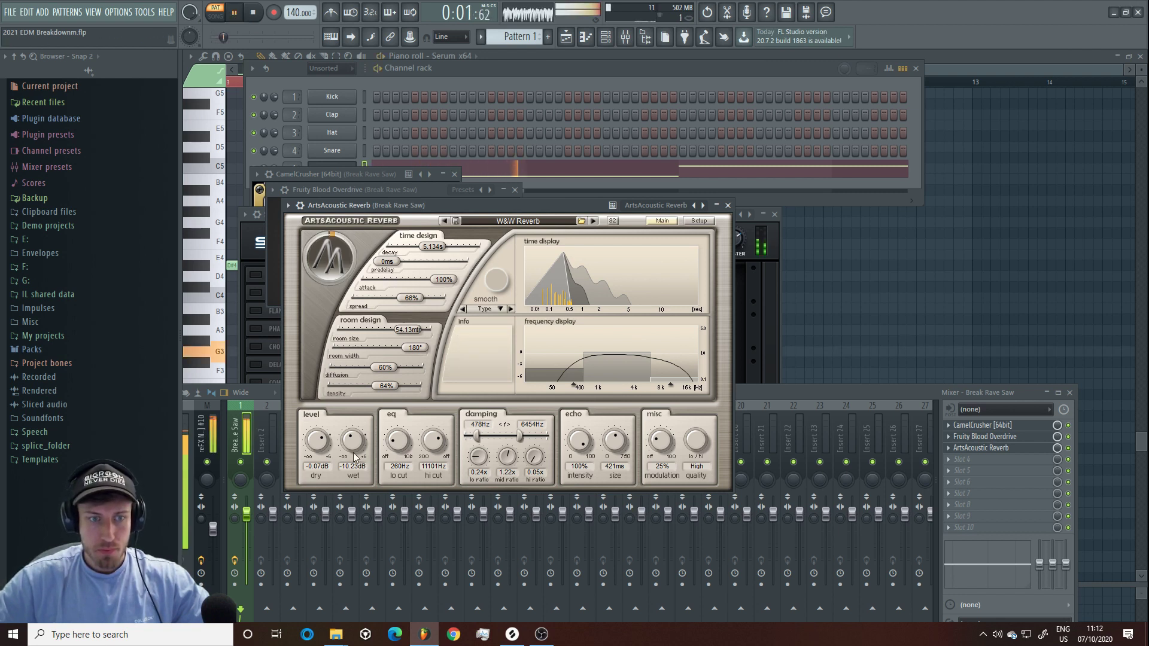
mouse_move(346, 419)
mouse_down()
mouse_move(354, 364)
mouse_move(347, 400)
mouse_up()
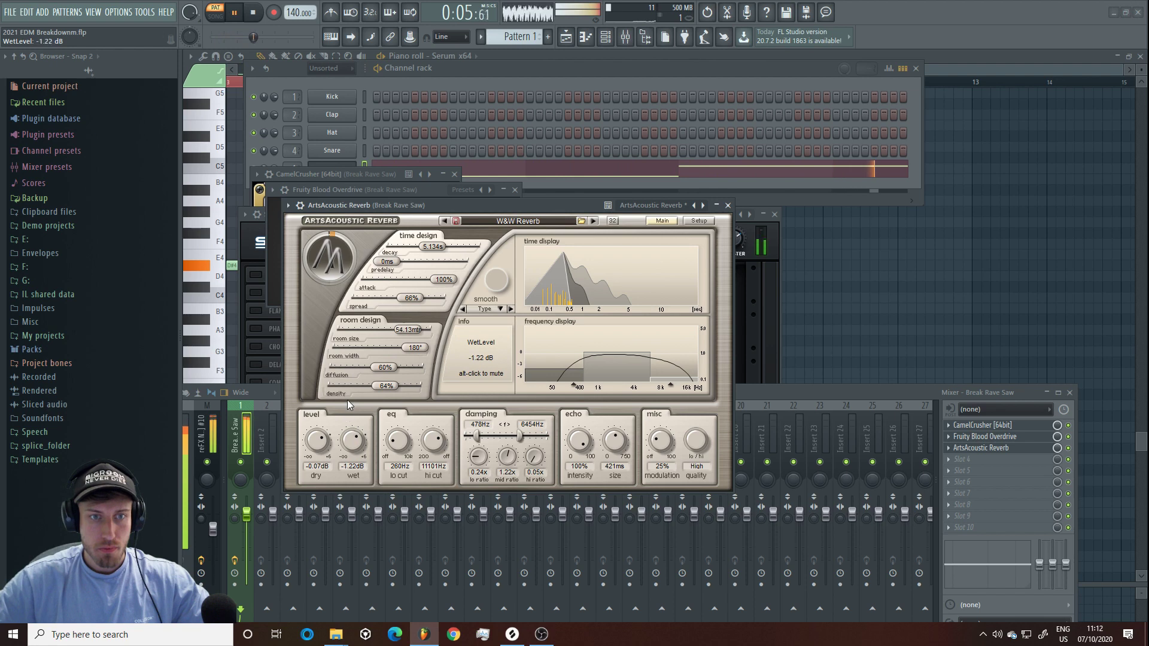
Step: Load Pro-Q 3 in the fourth effect slot and add a treble bell boost of about +5.2 dB near 6.3 kHz
click(979, 461)
mouse_move(989, 352)
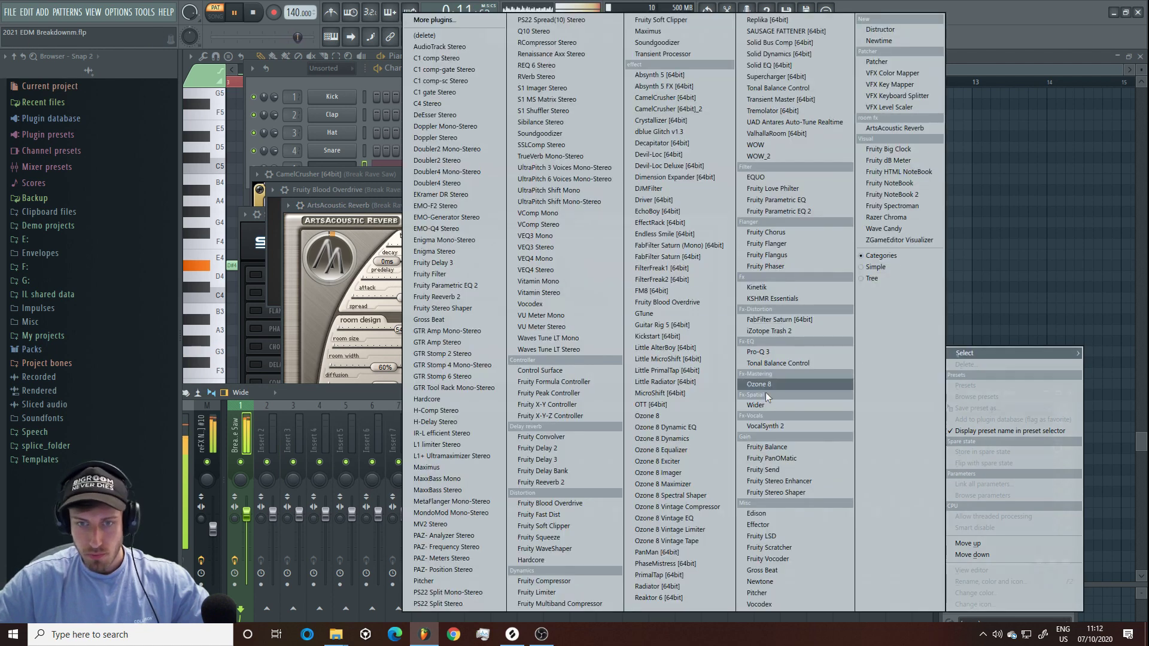
click(758, 352)
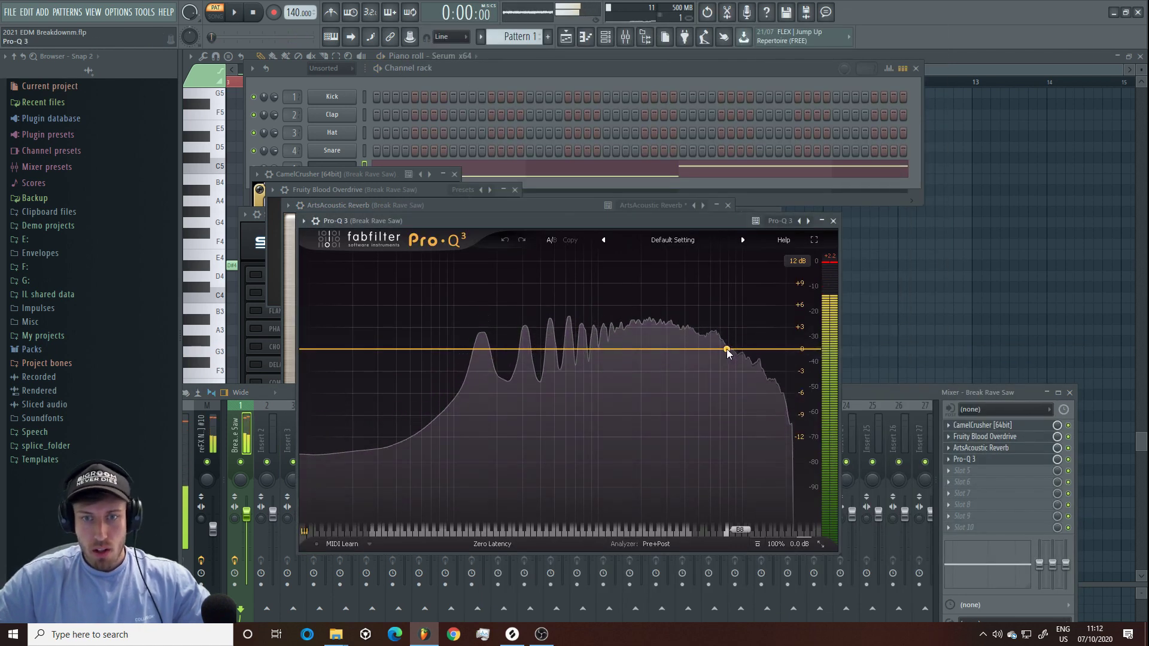
drag(726, 351, 711, 314)
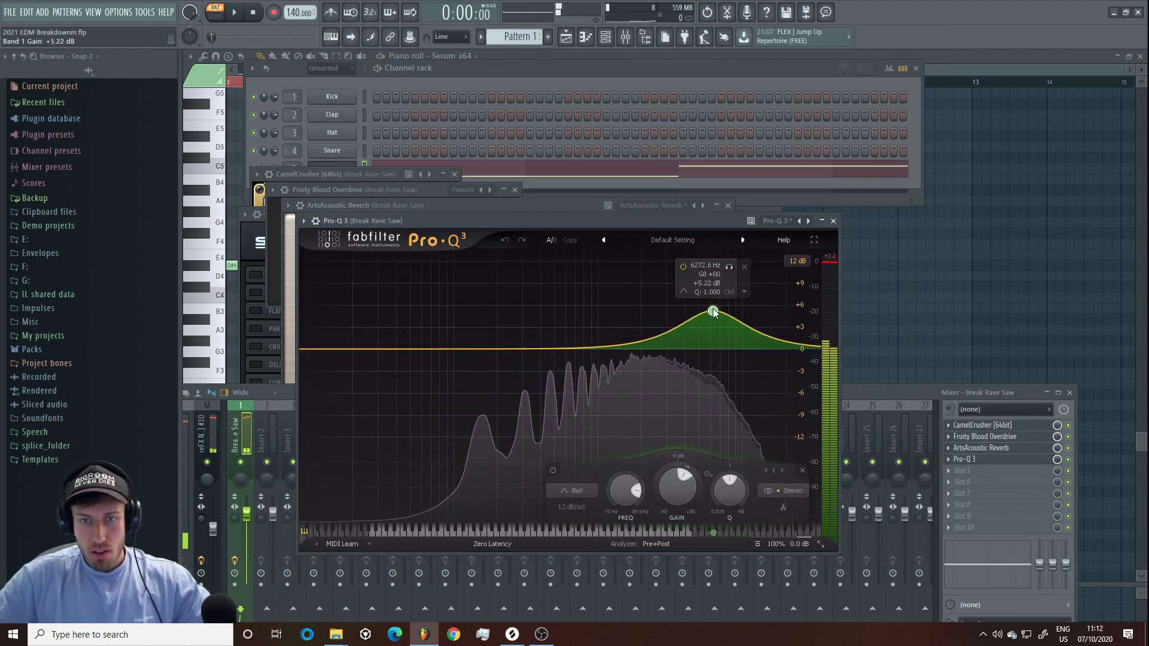
Step: Try the treble band as a High Shelf with Q 0.100 and about +7.6 dB near 6.2 kHz during playback
click(572, 491)
click(579, 413)
key(space)
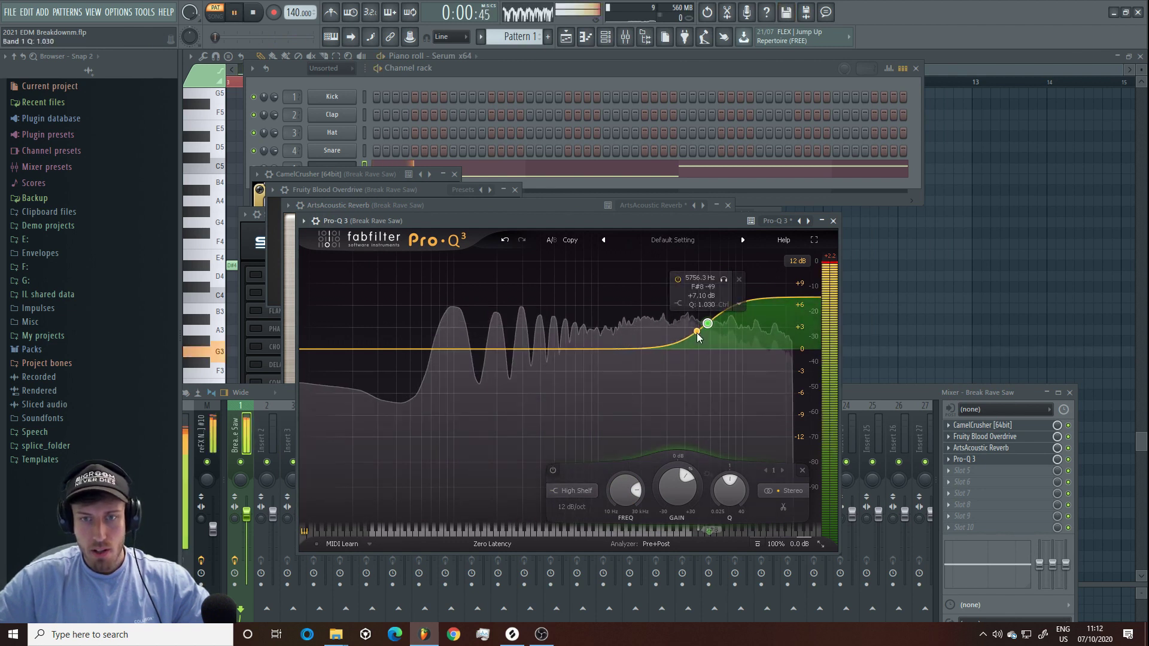
scroll(712, 337, down, 10)
drag(711, 337, 713, 300)
Step: Set the treble band to a Bell near 9.1 kHz at +3.18 dB and add gentle boosts around 783 Hz and in the low end
click(582, 490)
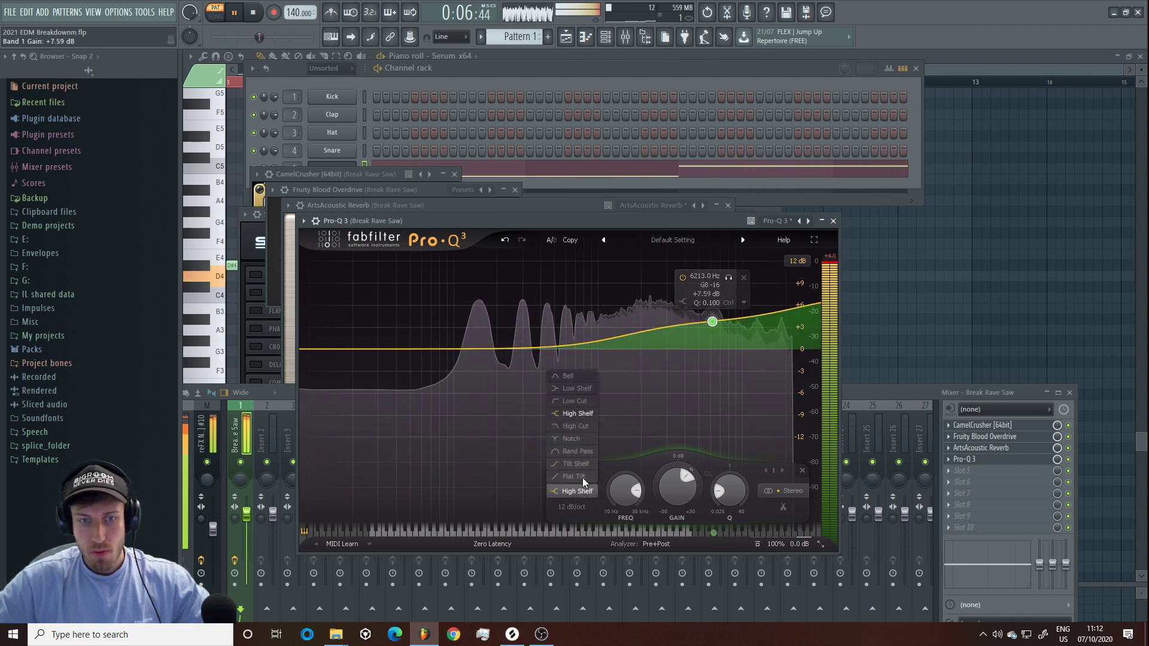
click(579, 377)
scroll(713, 296, up, 8)
drag(712, 297, 738, 331)
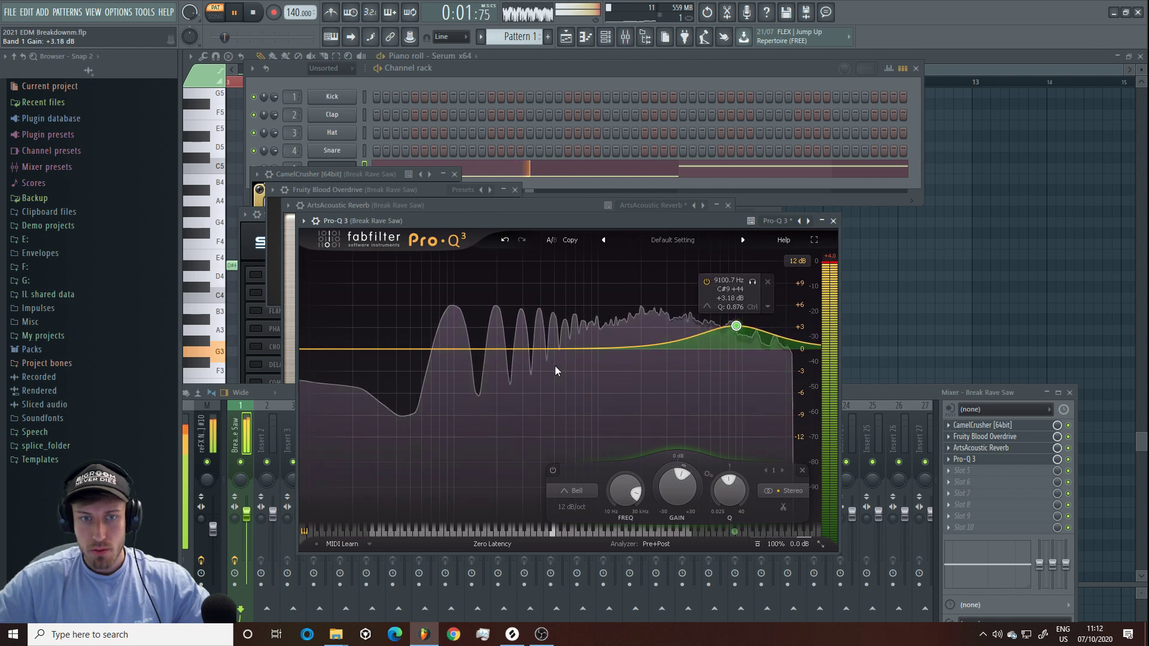
drag(589, 348, 582, 326)
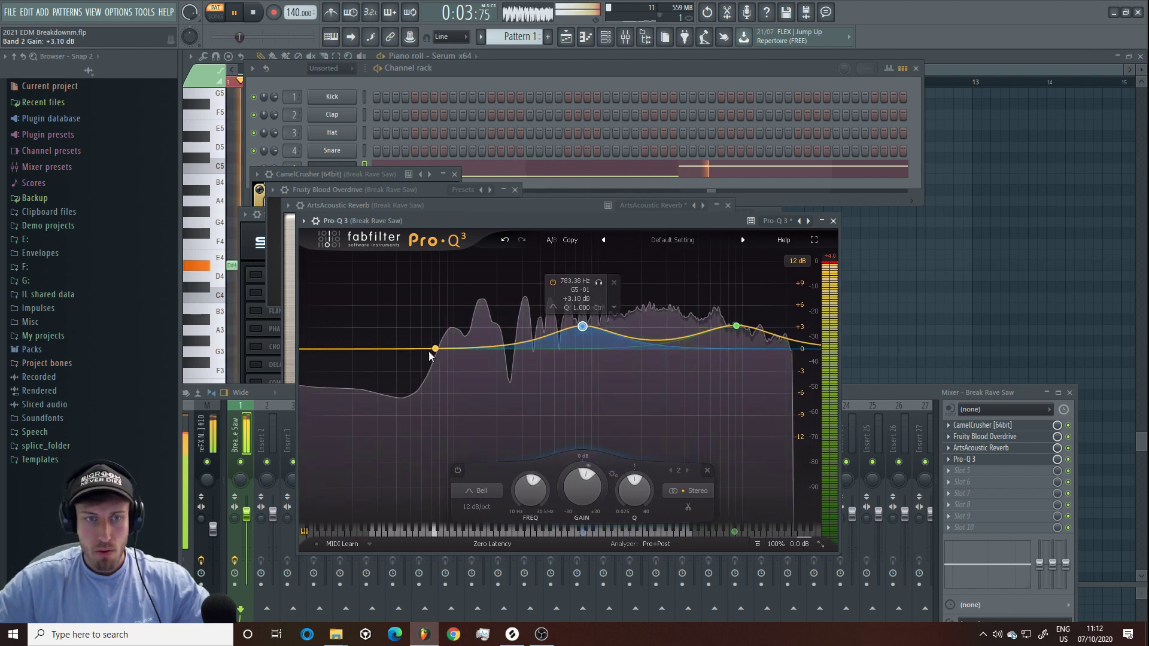
mouse_move(434, 349)
mouse_down()
mouse_move(439, 316)
mouse_move(436, 335)
mouse_up()
Step: Add a narrow bell cut of -8.12 dB near 1618 Hz with Q 40, and raise the treble band's gain slightly
drag(736, 327, 624, 426)
scroll(686, 408, up, 6)
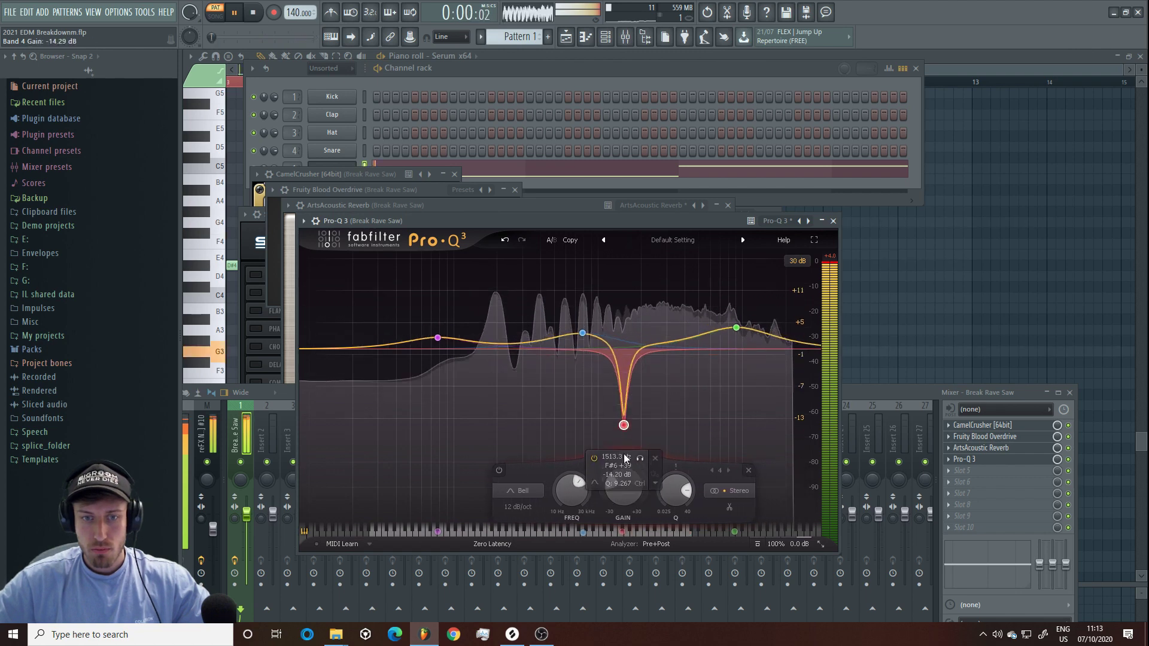
click(597, 416)
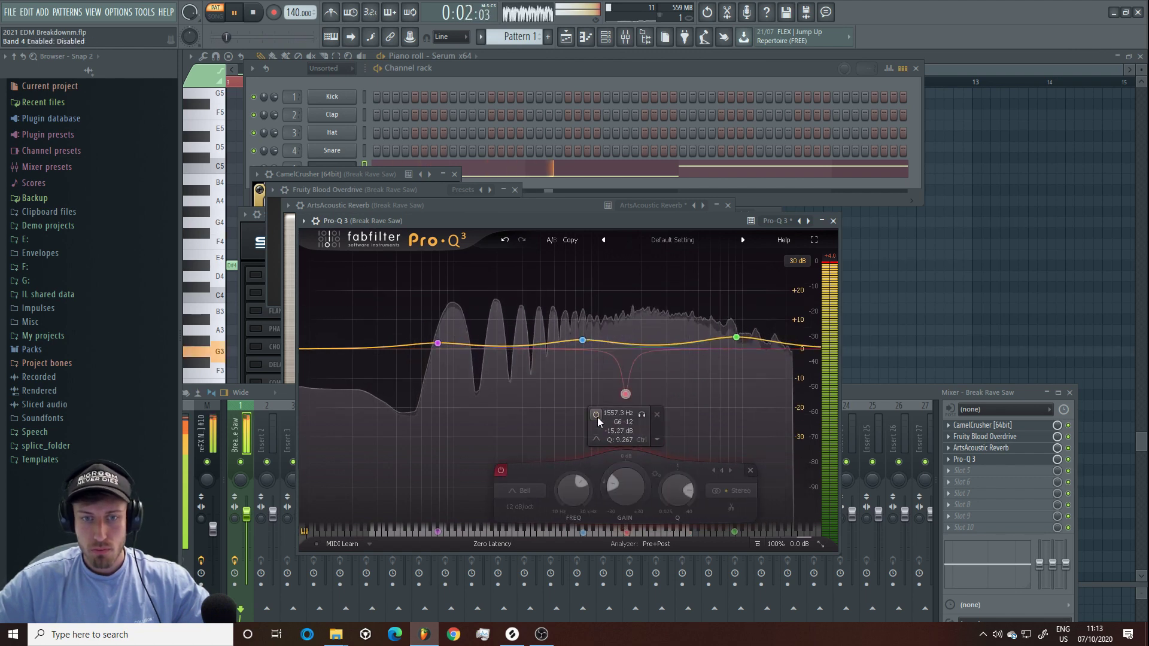
click(597, 415)
mouse_move(625, 394)
mouse_down()
mouse_move(625, 450)
mouse_move(624, 329)
mouse_move(628, 400)
mouse_move(627, 374)
mouse_up()
scroll(628, 398, up, 5)
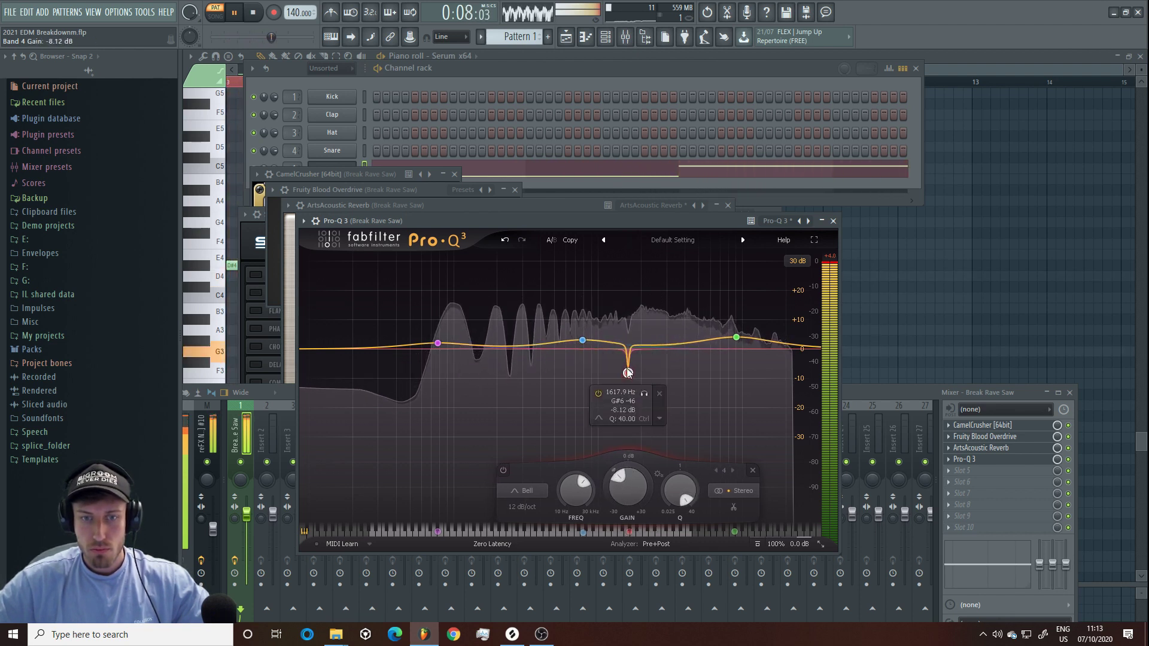
mouse_move(736, 339)
mouse_down()
mouse_move(741, 401)
mouse_move(723, 329)
mouse_move(745, 327)
mouse_move(737, 337)
mouse_up()
mouse_move(583, 340)
mouse_down()
mouse_move(585, 371)
mouse_move(585, 326)
mouse_move(581, 340)
mouse_up()
Step: Move Pro-Q 3 down to the fifth effect slot, load iZotope Trash 2 in the fourth slot and stop playback
click(912, 392)
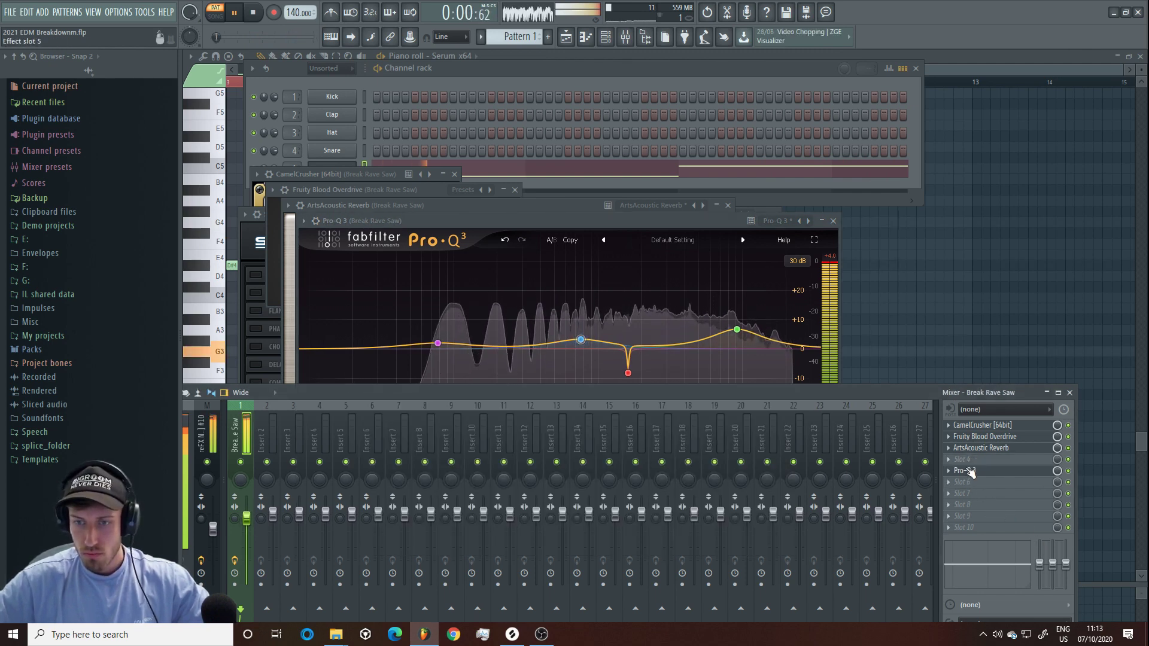
click(965, 471)
mouse_move(1011, 352)
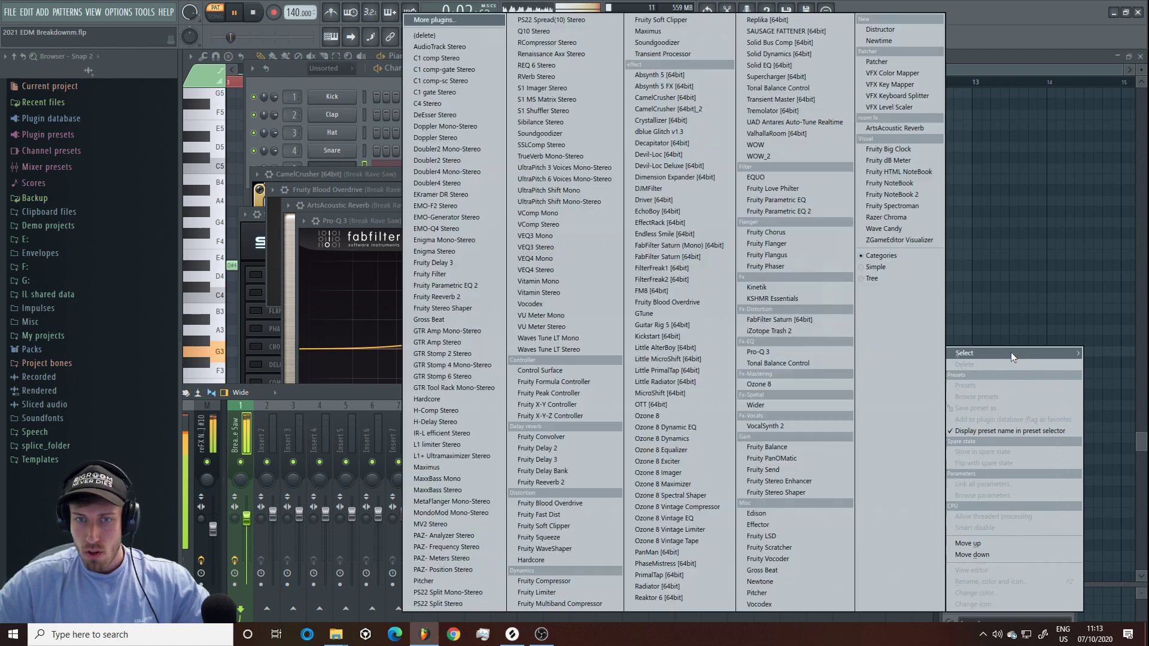
click(785, 332)
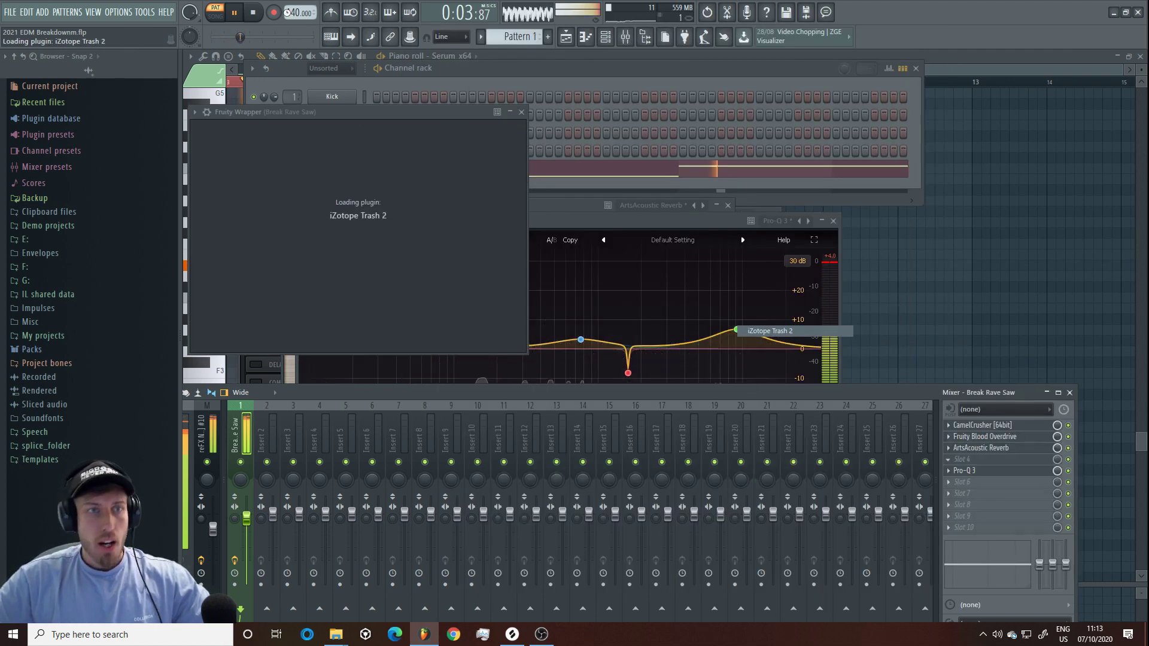
click(252, 12)
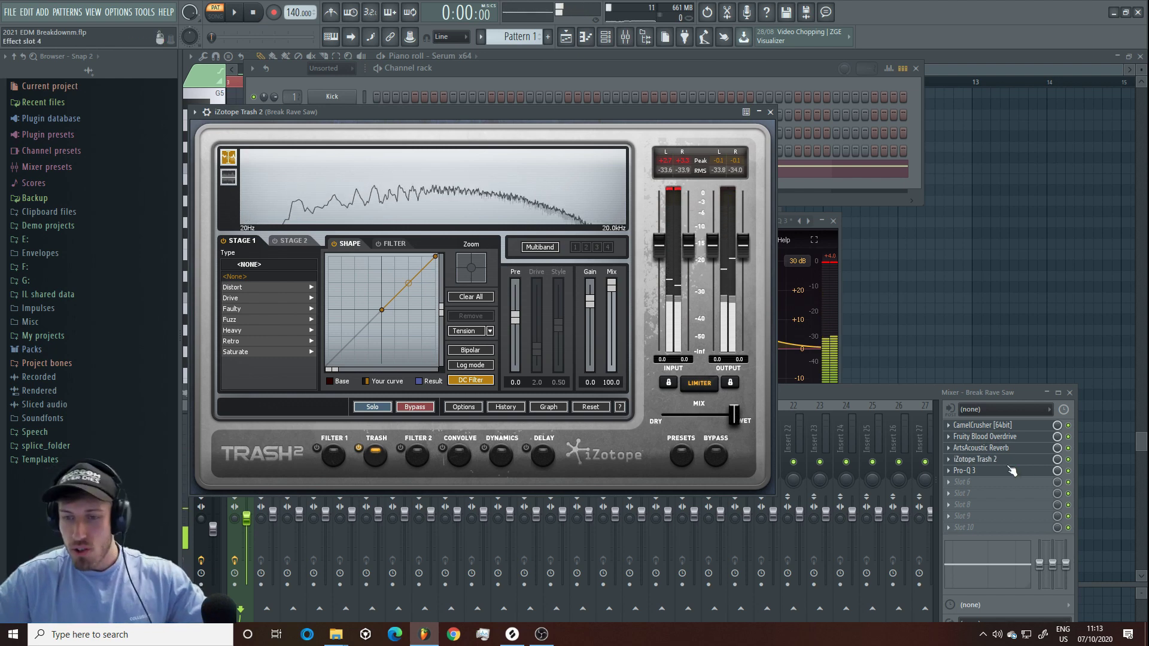
Step: Lower the Break Rave Saw track's volume slightly and choose Trash 2's Clip Control algorithm from the Distort group during playback
click(233, 524)
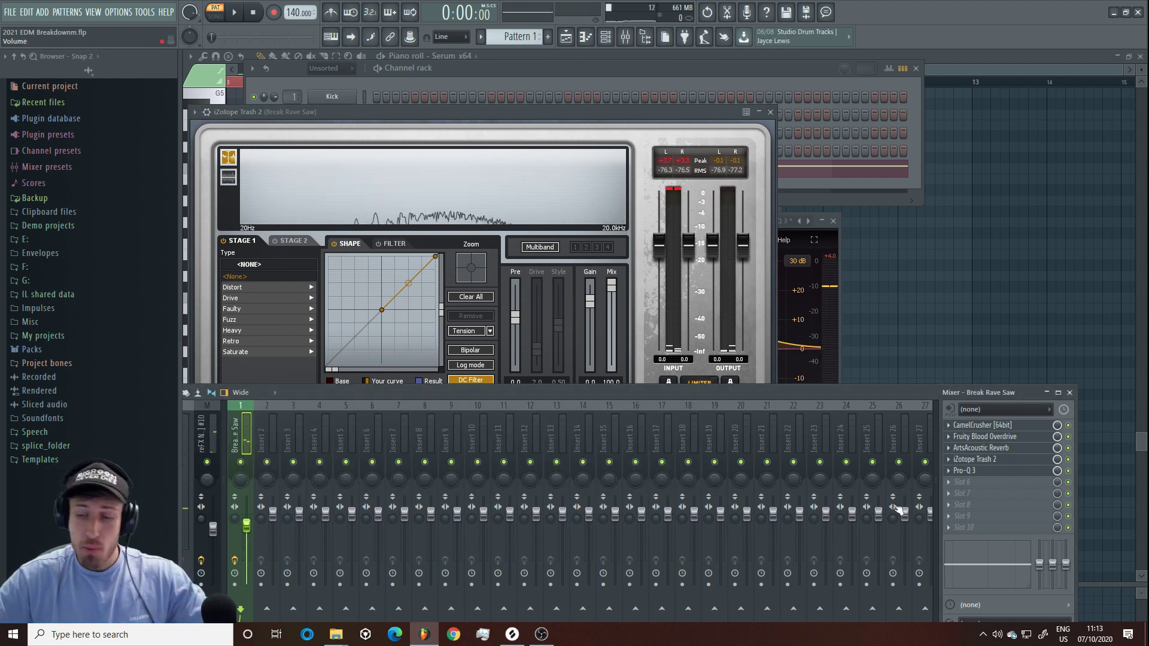
click(459, 110)
click(241, 12)
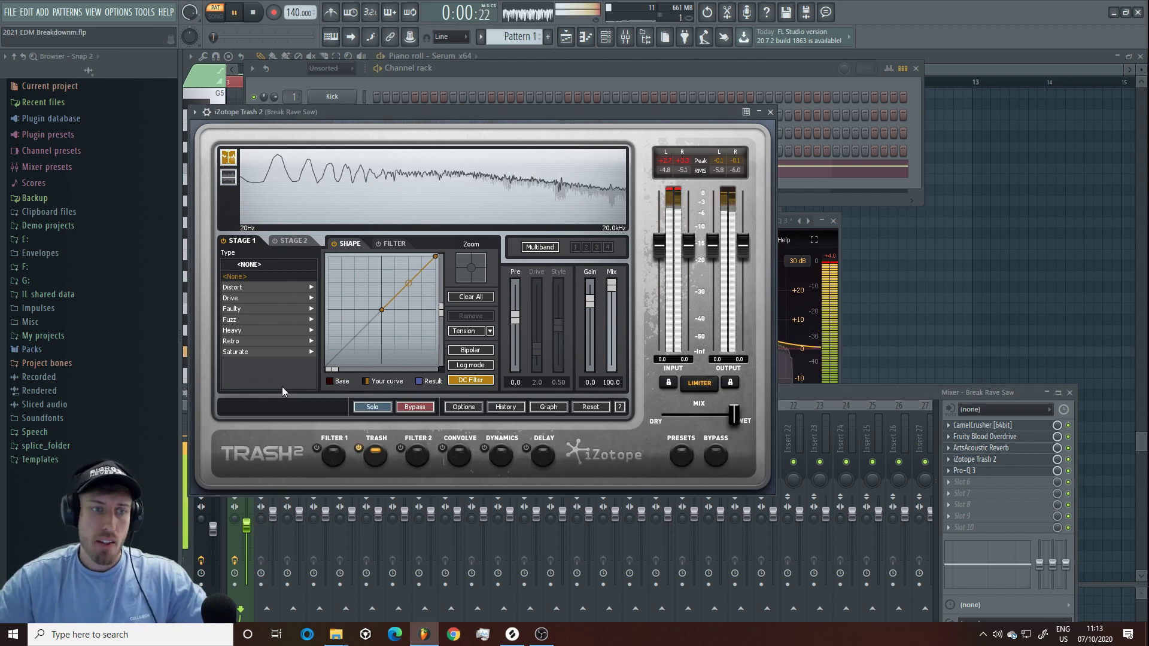
click(255, 289)
click(247, 309)
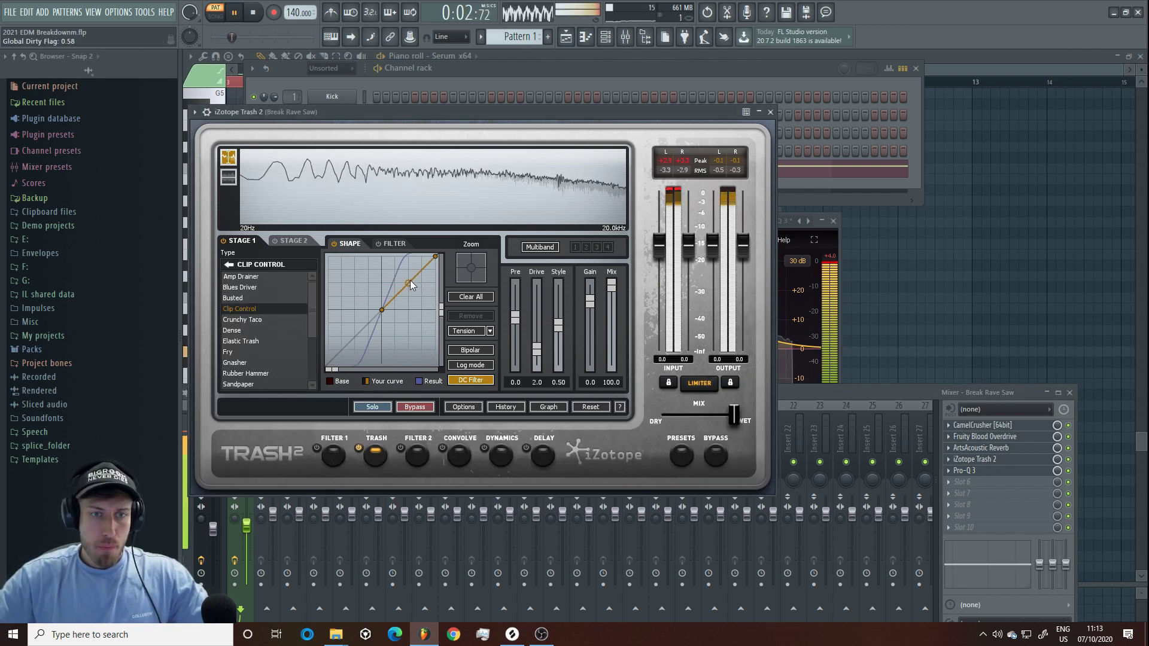
Step: Bend the upper segment of Trash 2's waveshaping curve slightly downward and reduce the global mix toward dry
mouse_move(410, 282)
mouse_down()
mouse_move(408, 296)
mouse_move(416, 278)
mouse_up()
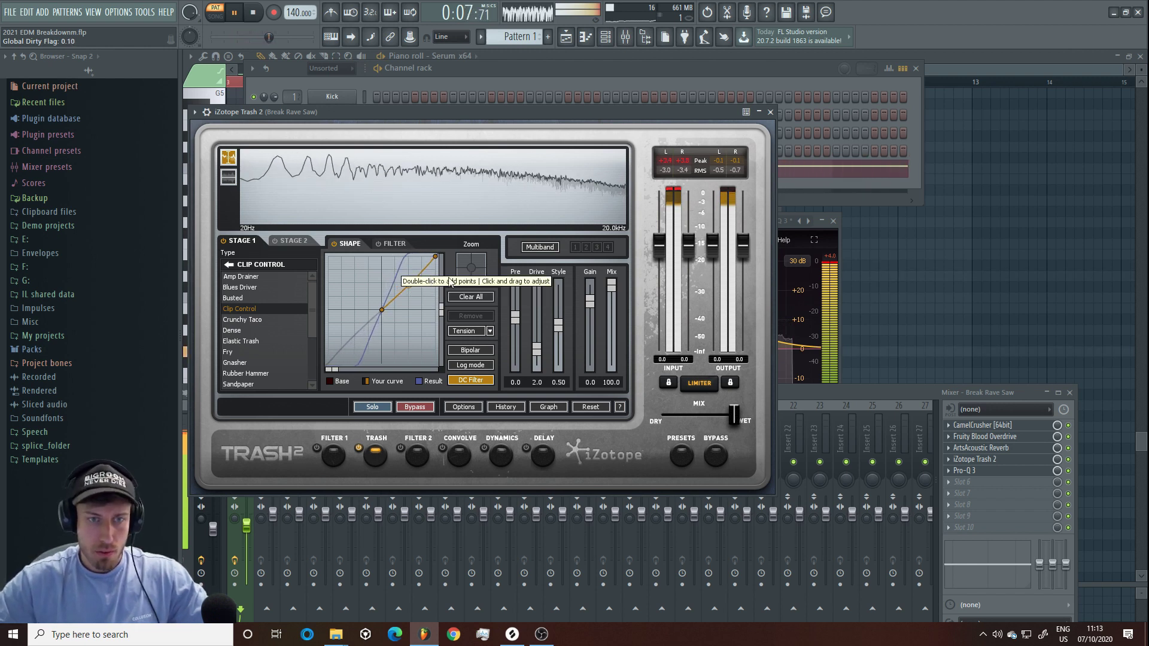
double_click(411, 289)
mouse_move(411, 288)
mouse_down()
mouse_move(411, 310)
mouse_move(409, 271)
mouse_move(404, 287)
mouse_up()
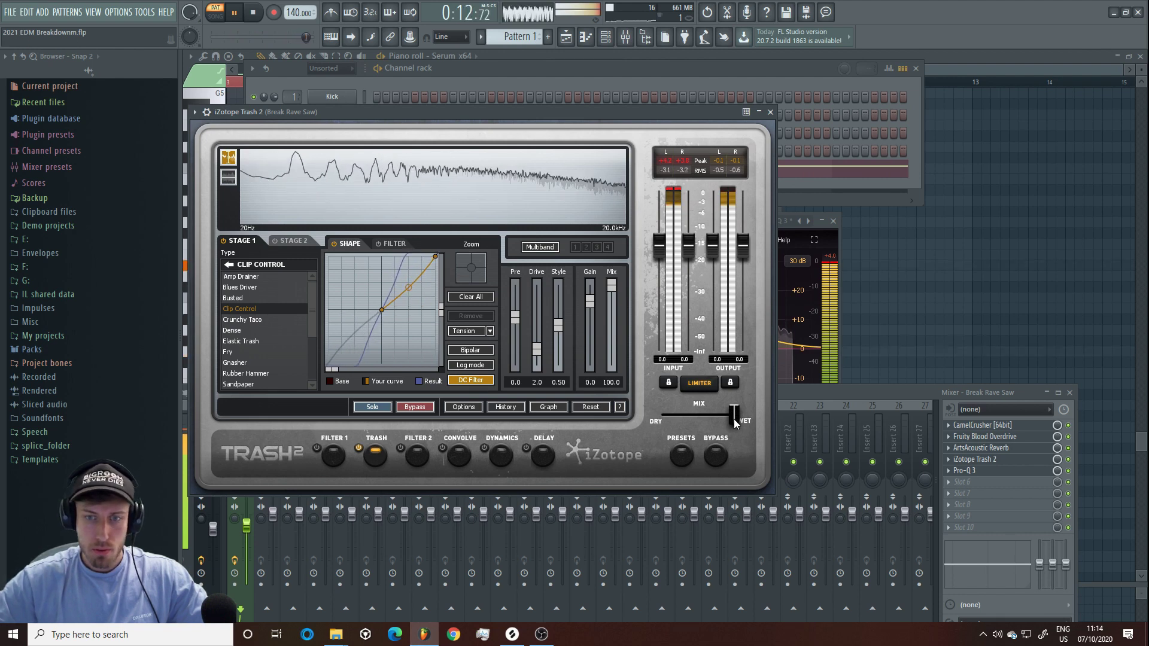
drag(734, 415, 706, 432)
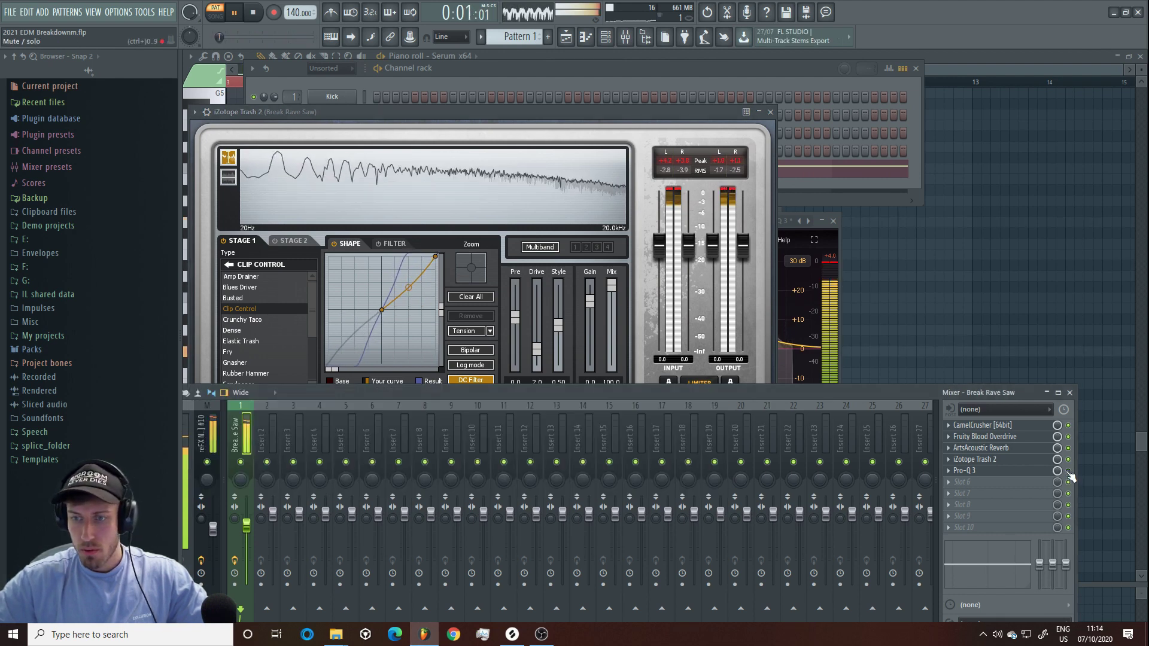
Step: Load FabFilter Saturn in the sixth effect slot, split it into three bands and raise band 2's level to +5.92 dB
click(973, 486)
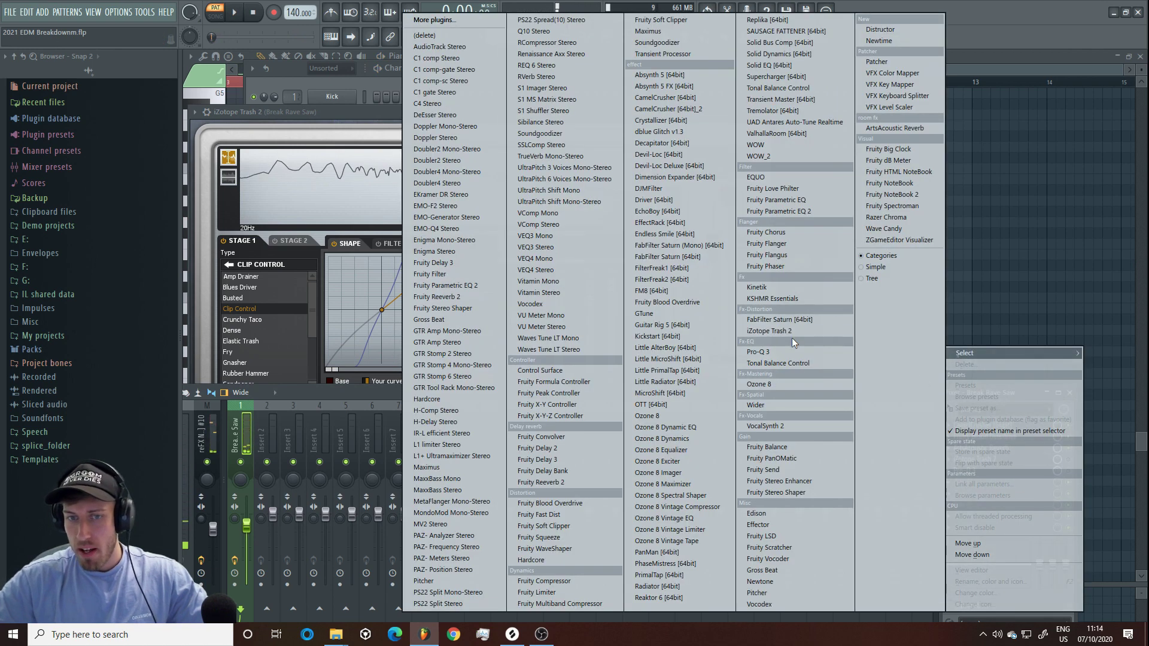
click(789, 321)
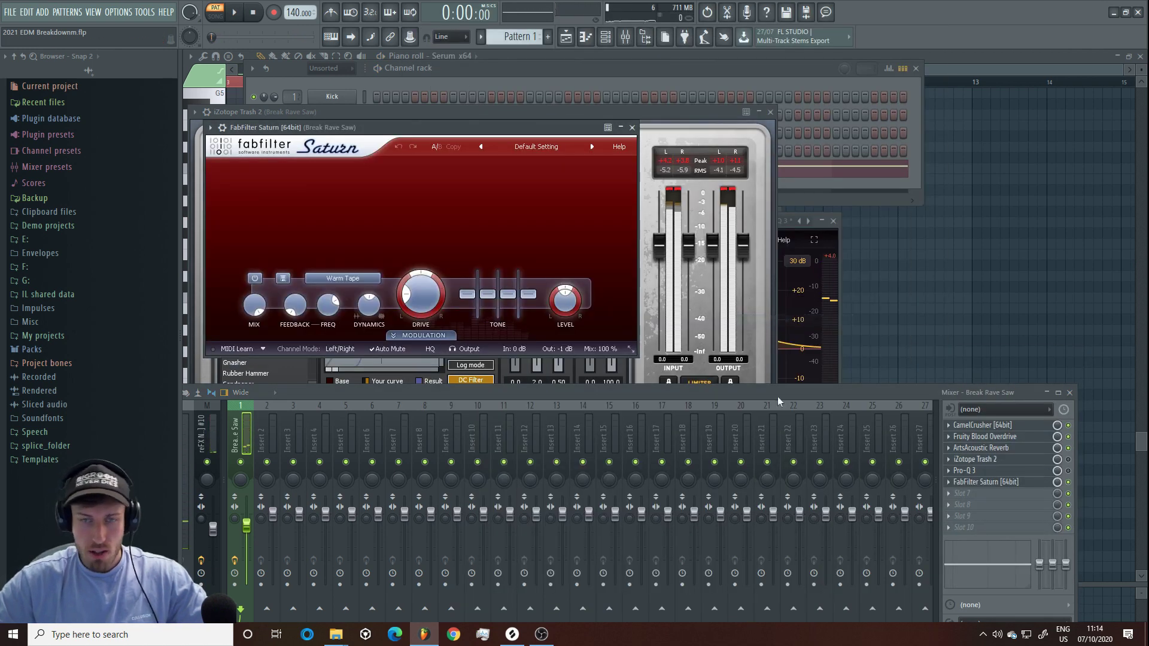
click(501, 167)
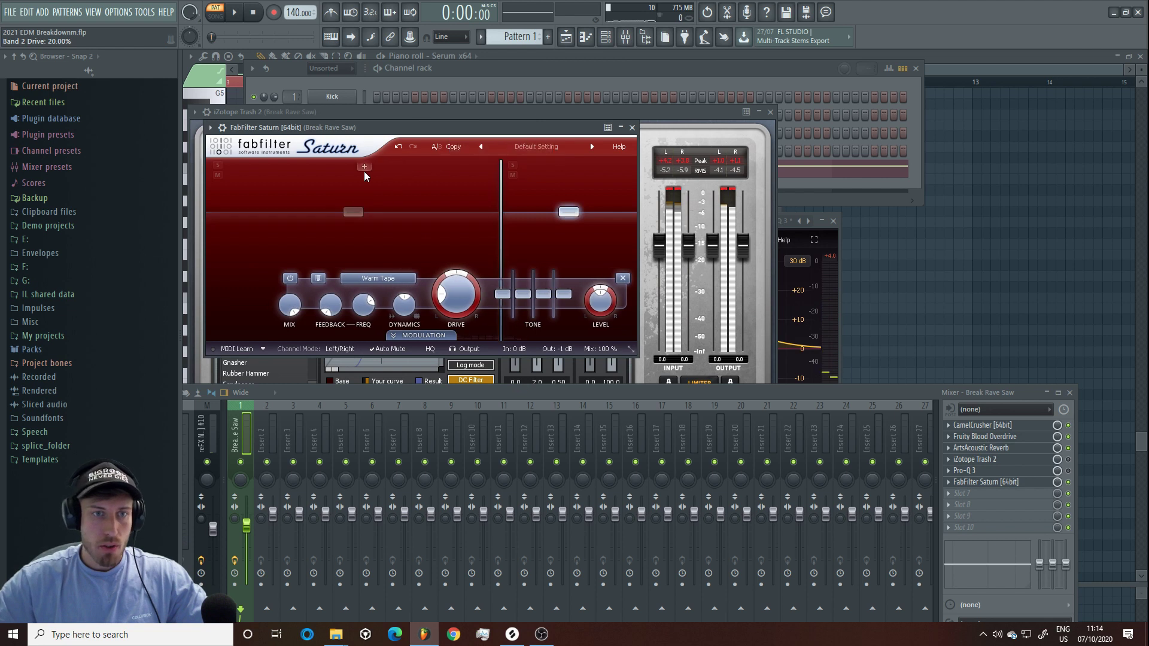
click(364, 171)
drag(432, 211, 439, 207)
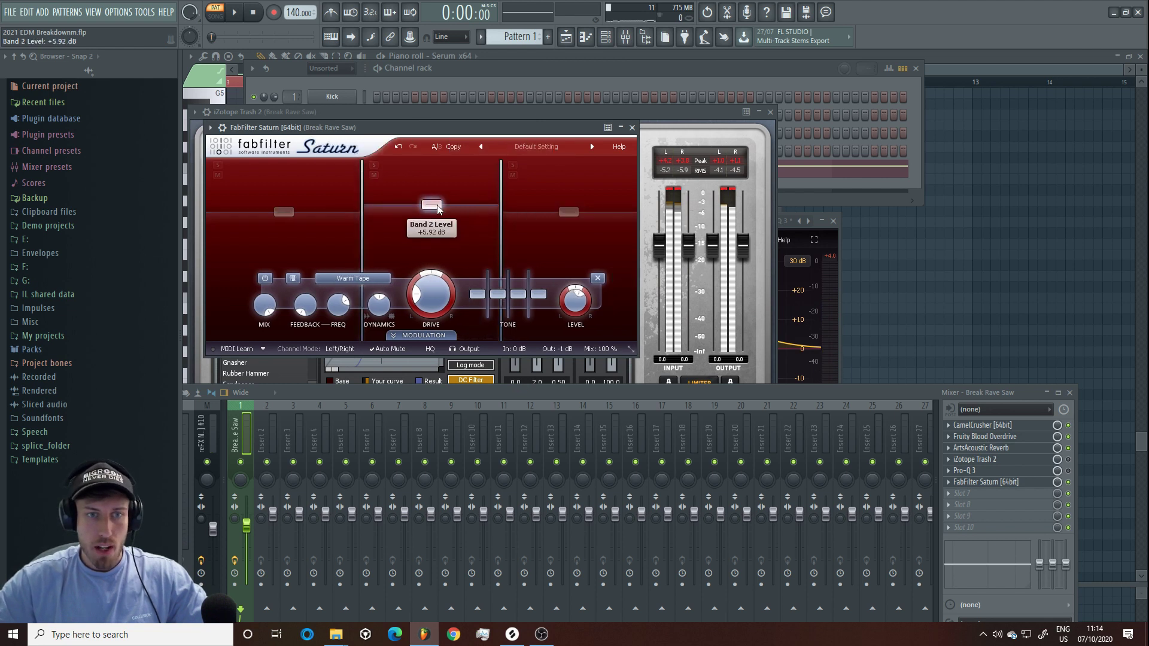
Step: Raise Saturn's band 3 level to +5.42 dB during playback, then stop and restart playback to audition the effect
click(236, 12)
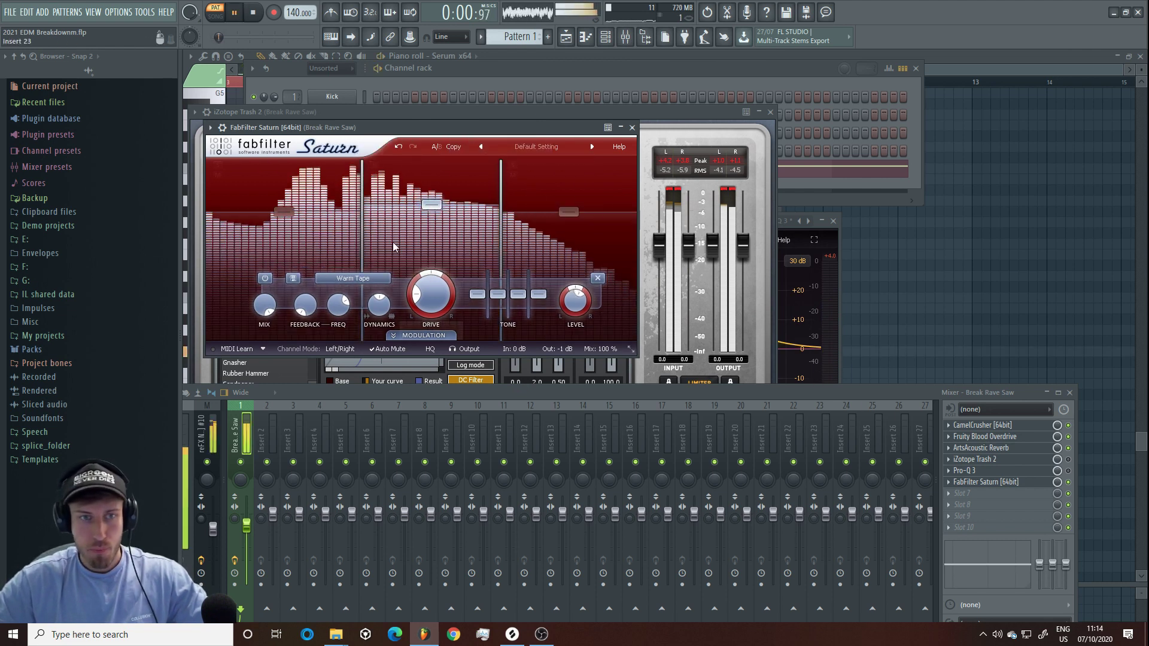
drag(569, 212, 569, 206)
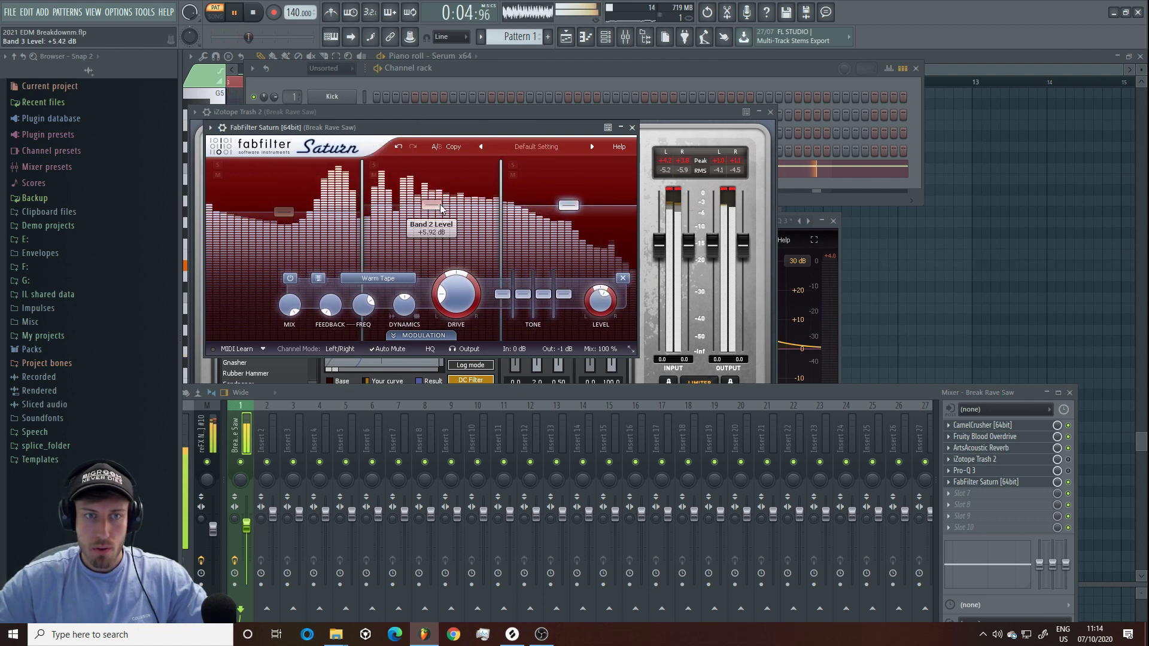
drag(441, 208, 434, 205)
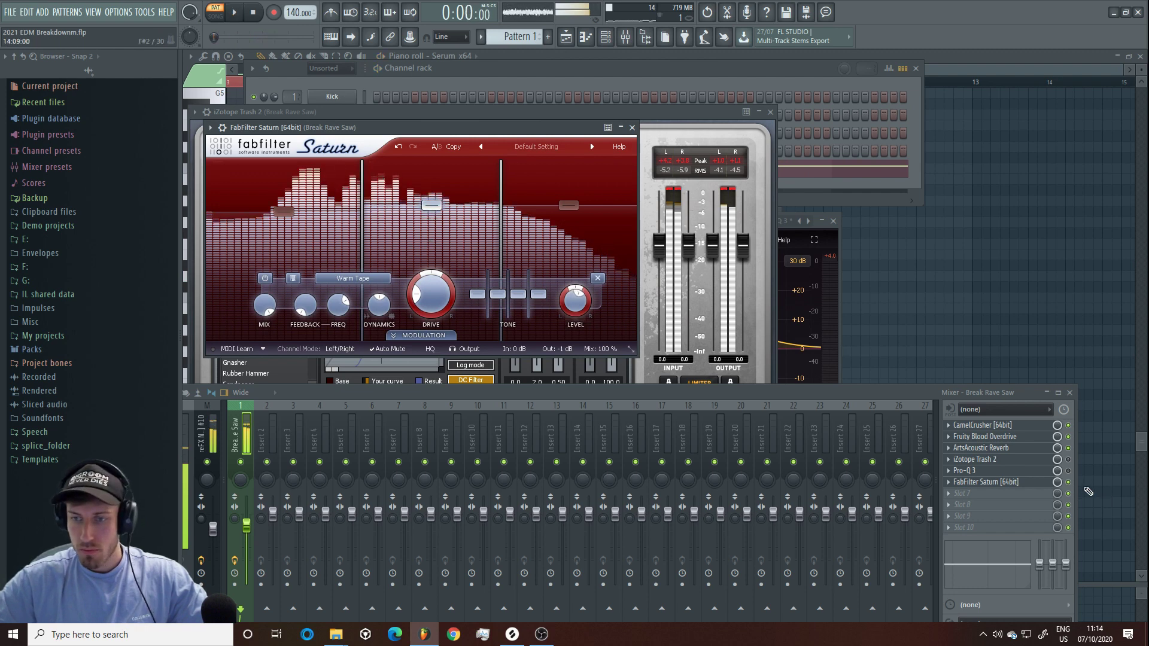
key(space)
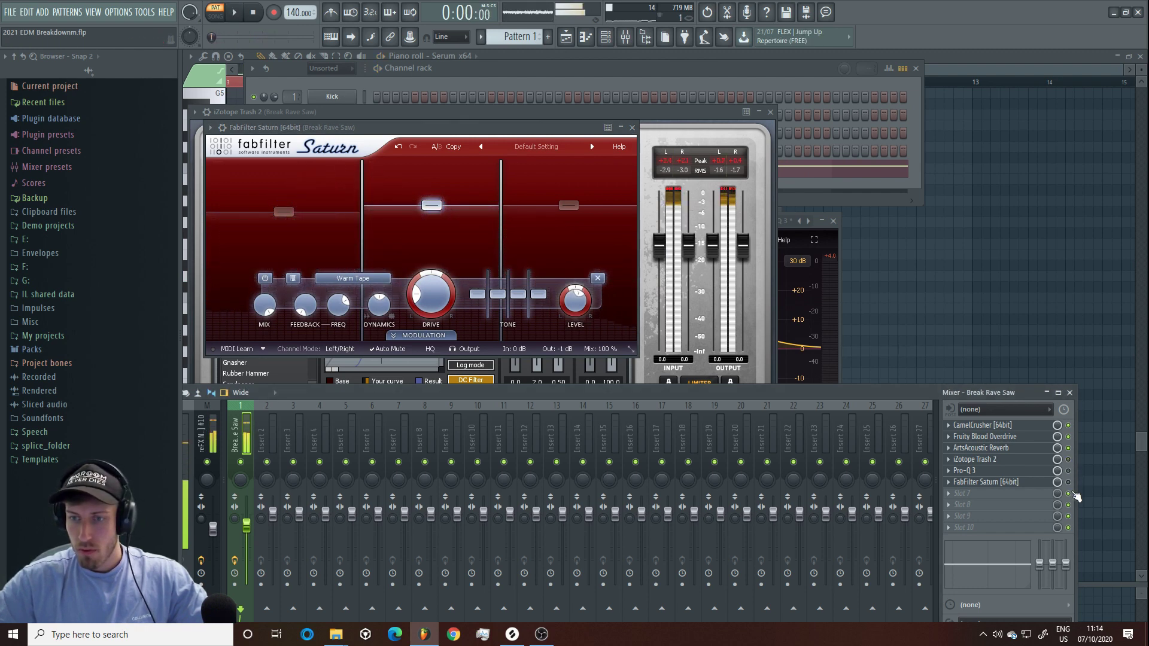
key(space)
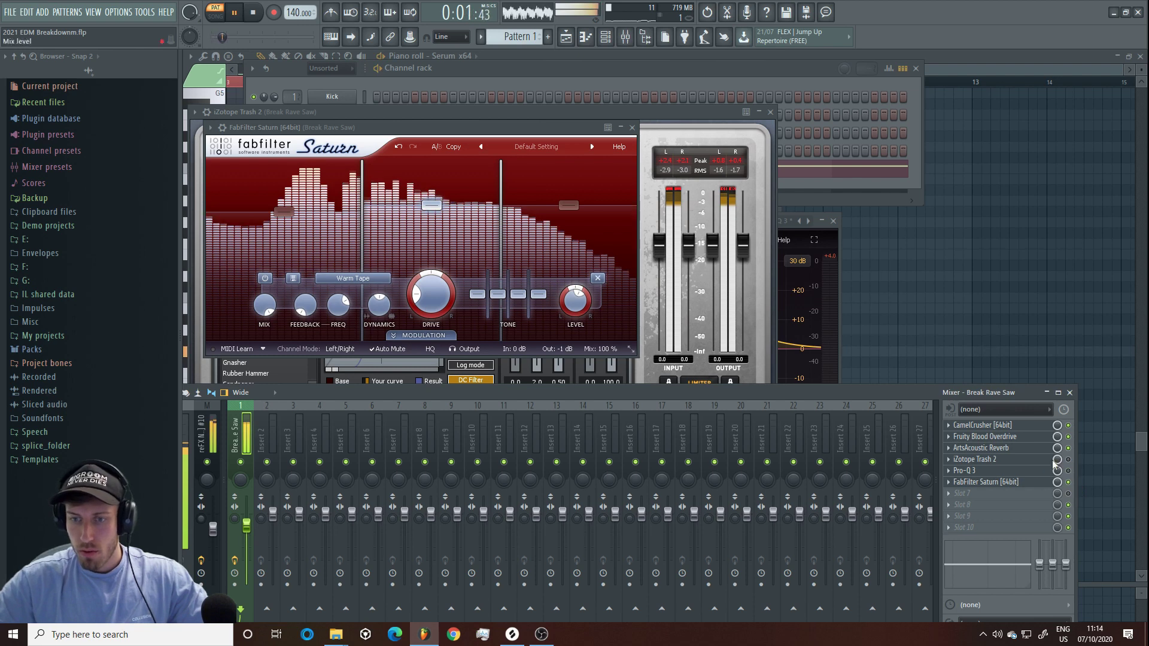
Step: Open Pro-Q 3 on the Break Rave Saw track and lower the high-frequency bell's gain to +2.86 dB
key(F7)
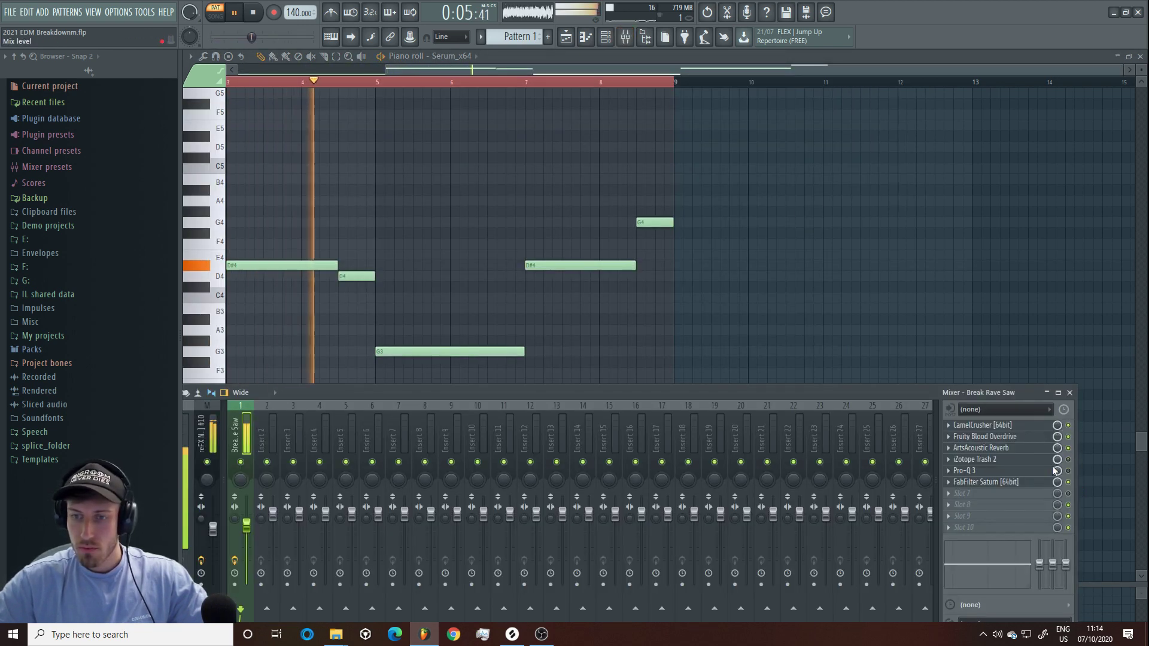
click(1019, 472)
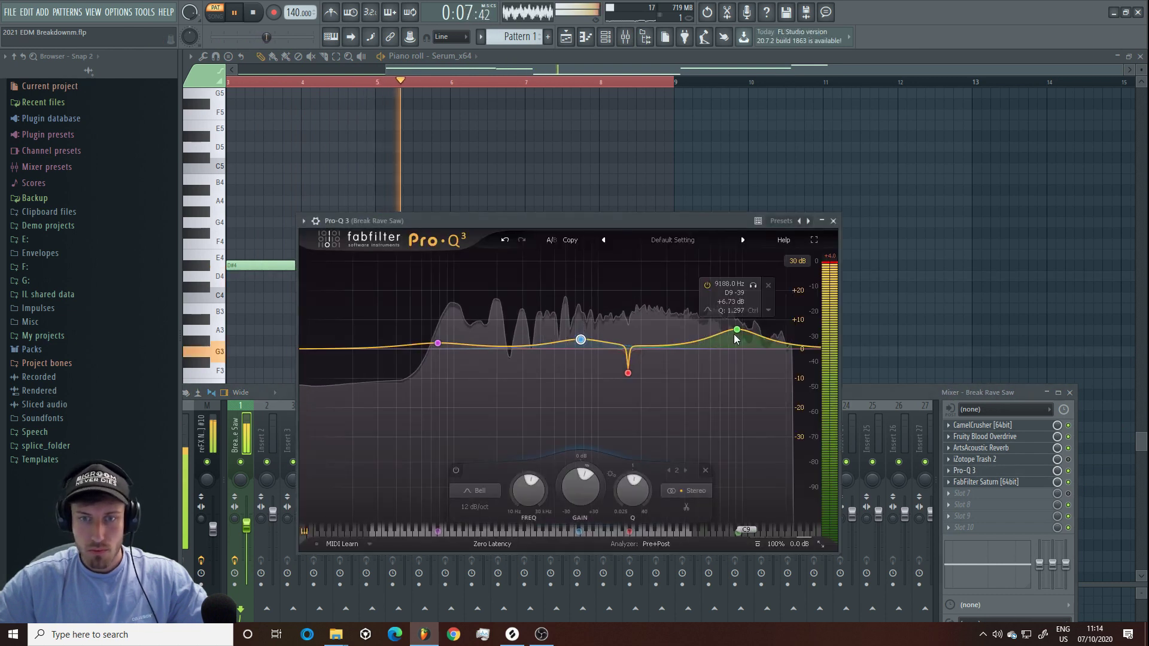
drag(735, 336, 739, 341)
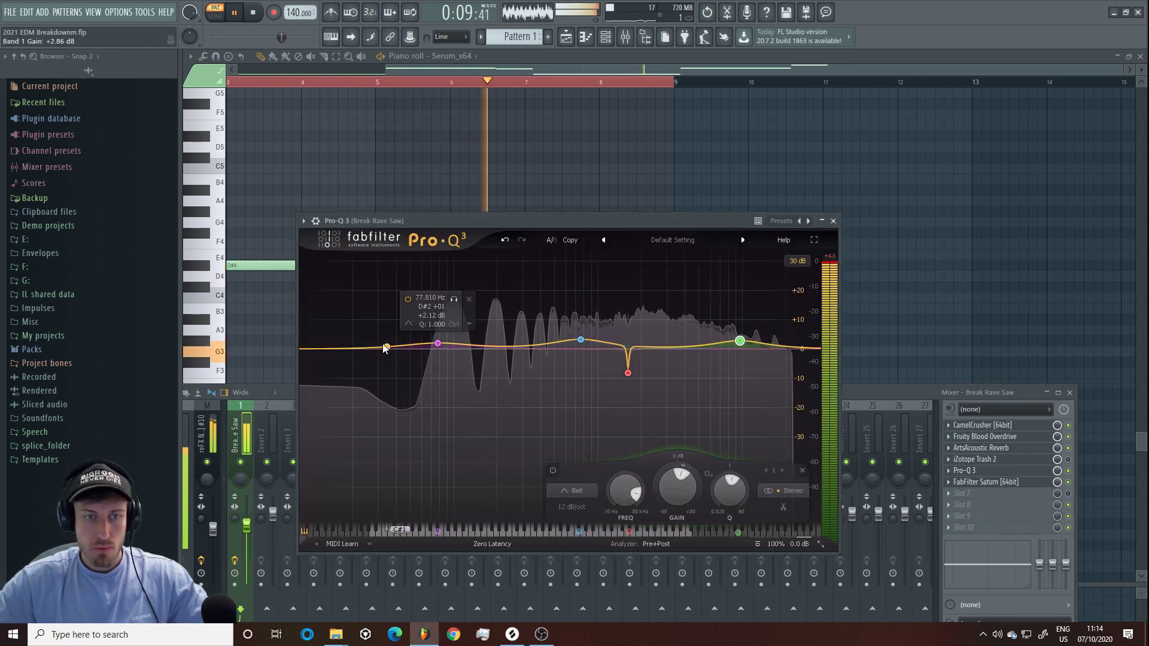
Step: Turn Pro-Q 3's lowest band into a 72 dB/oct Low Cut at about 70 Hz with a Q of 0.128
drag(384, 347, 374, 471)
click(338, 491)
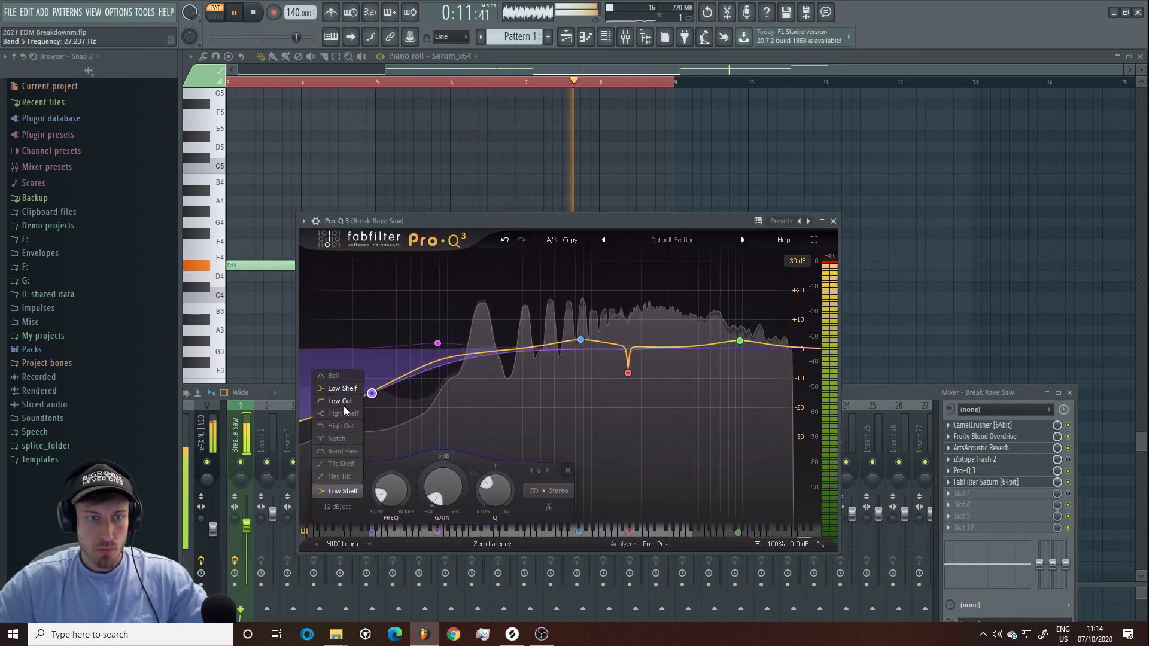
click(340, 401)
scroll(373, 379, up, 6)
drag(373, 379, 419, 402)
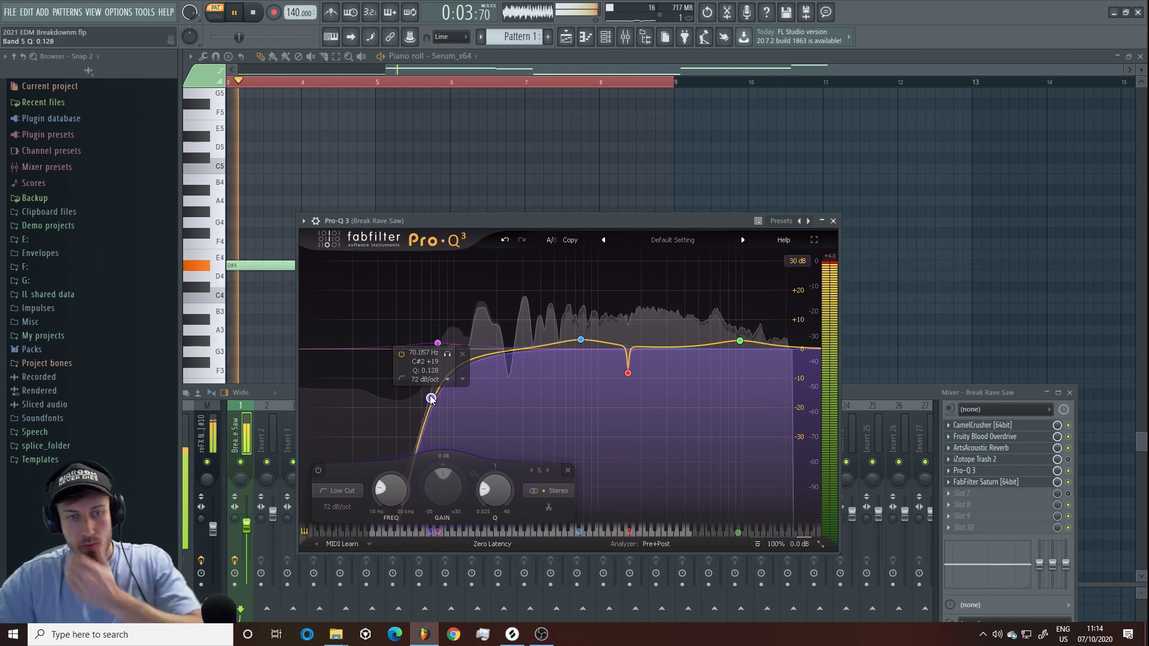
Step: Raise Pro-Q 3's band 2 gain to +4.73 dB, then toggle the Trash 2 slot while checking the effect chain
drag(581, 340, 579, 334)
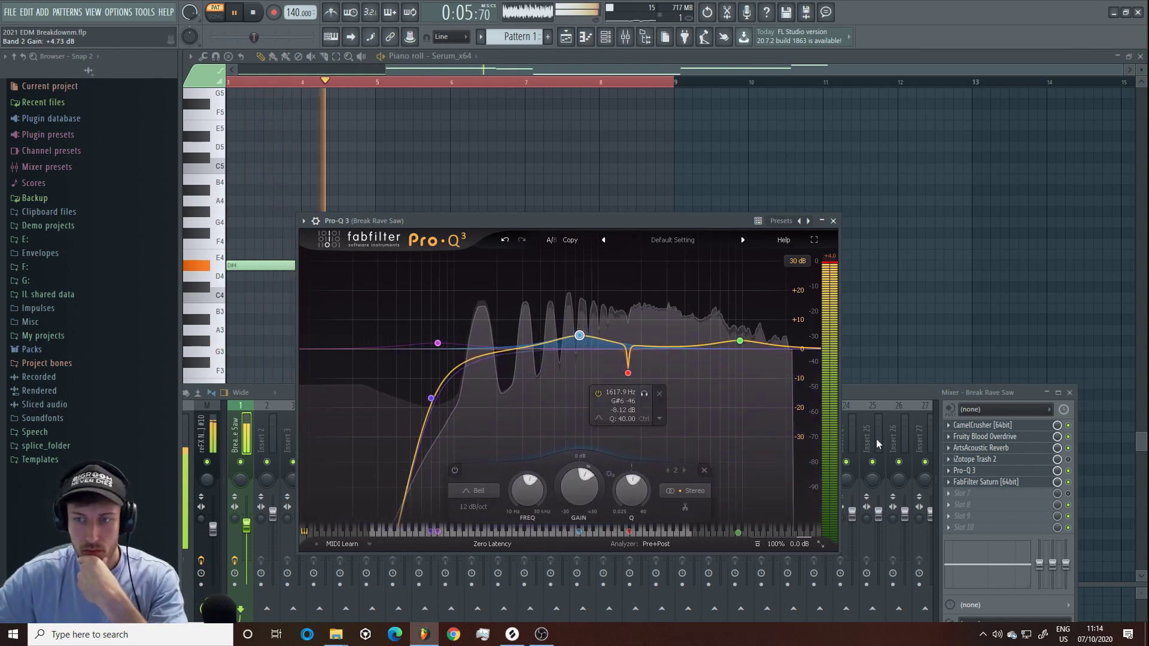
click(1071, 462)
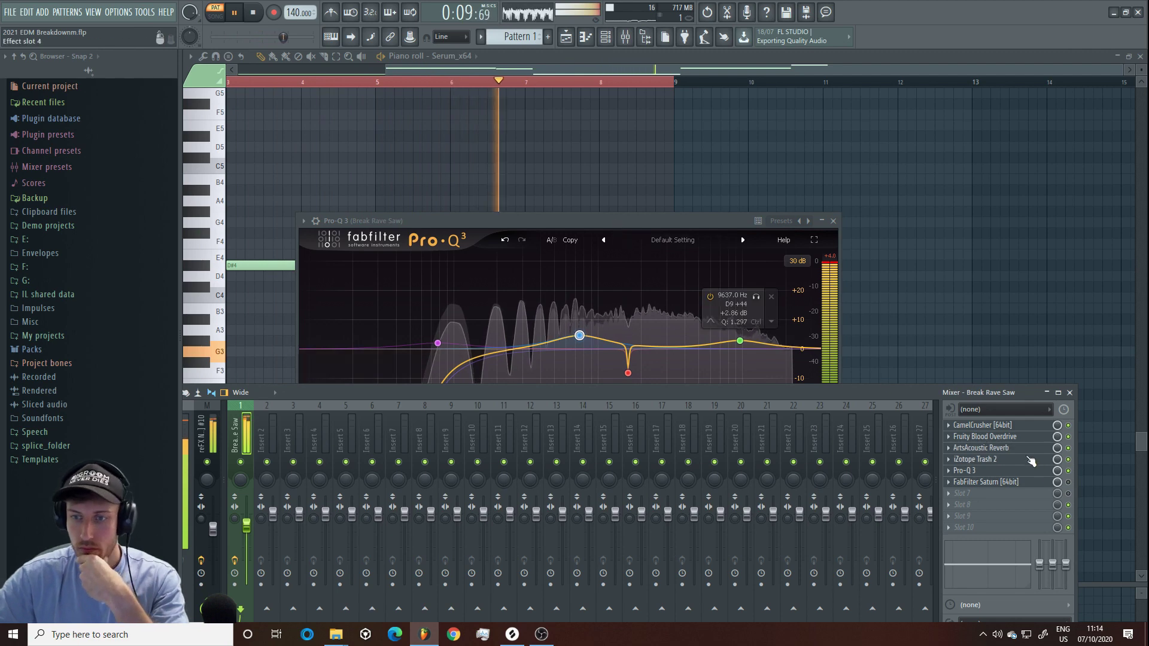
click(981, 448)
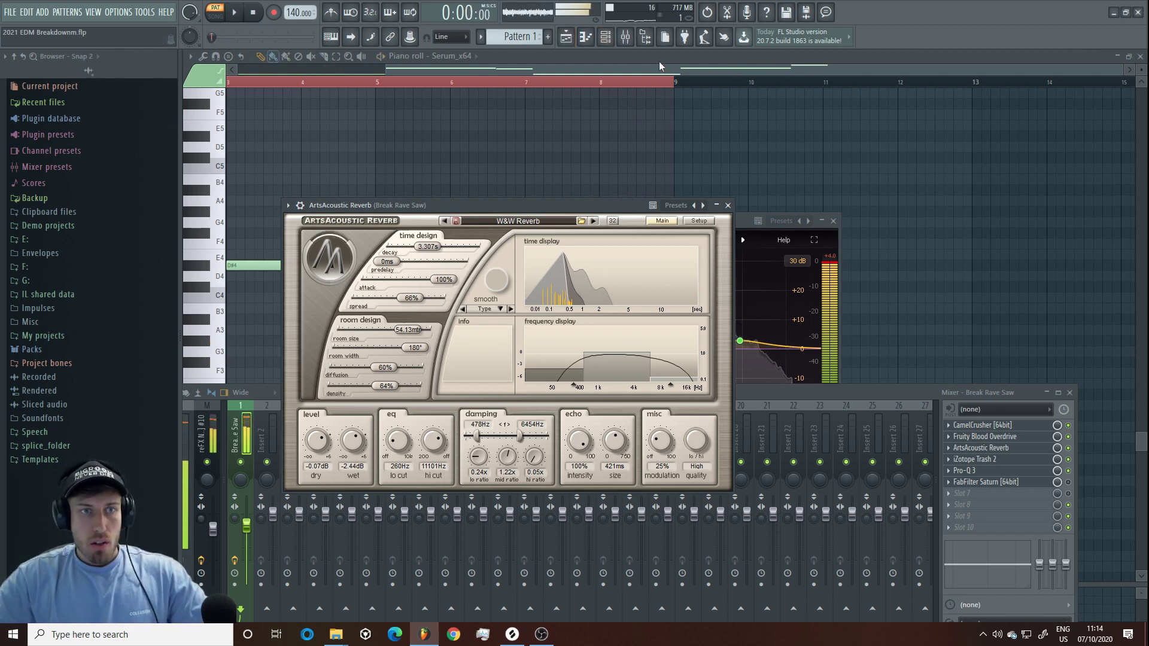
Step: Insert a new pattern named subbass and add a Spire_x64_v1.1.2 [64bit] instrument channel
click(566, 38)
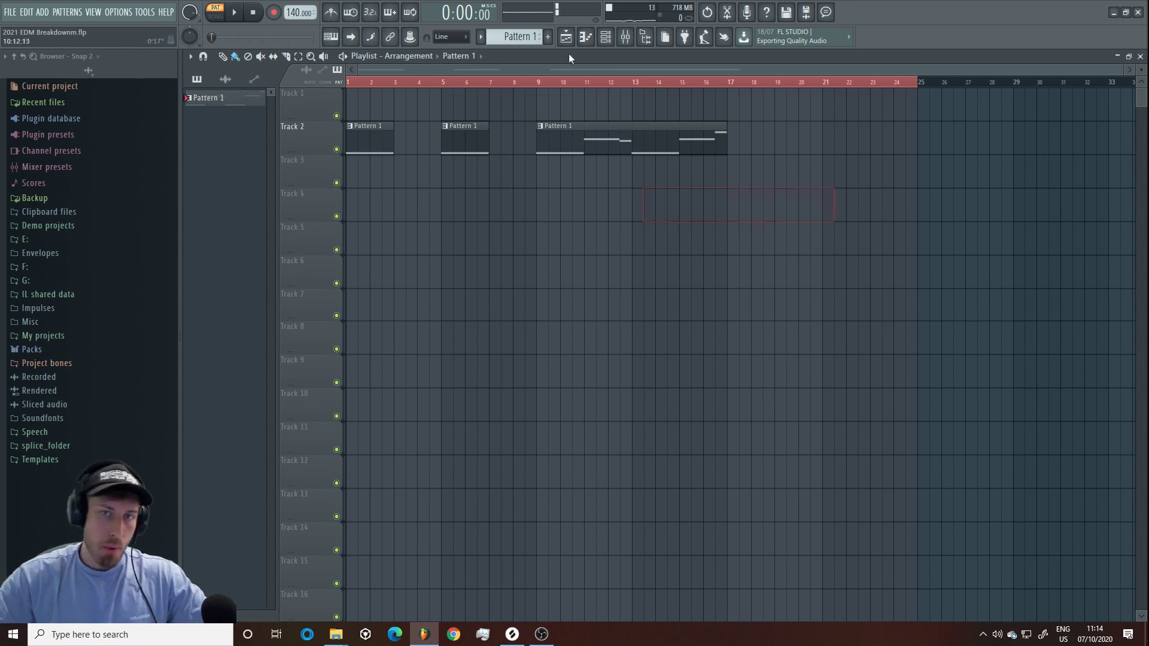
click(531, 35)
click(648, 146)
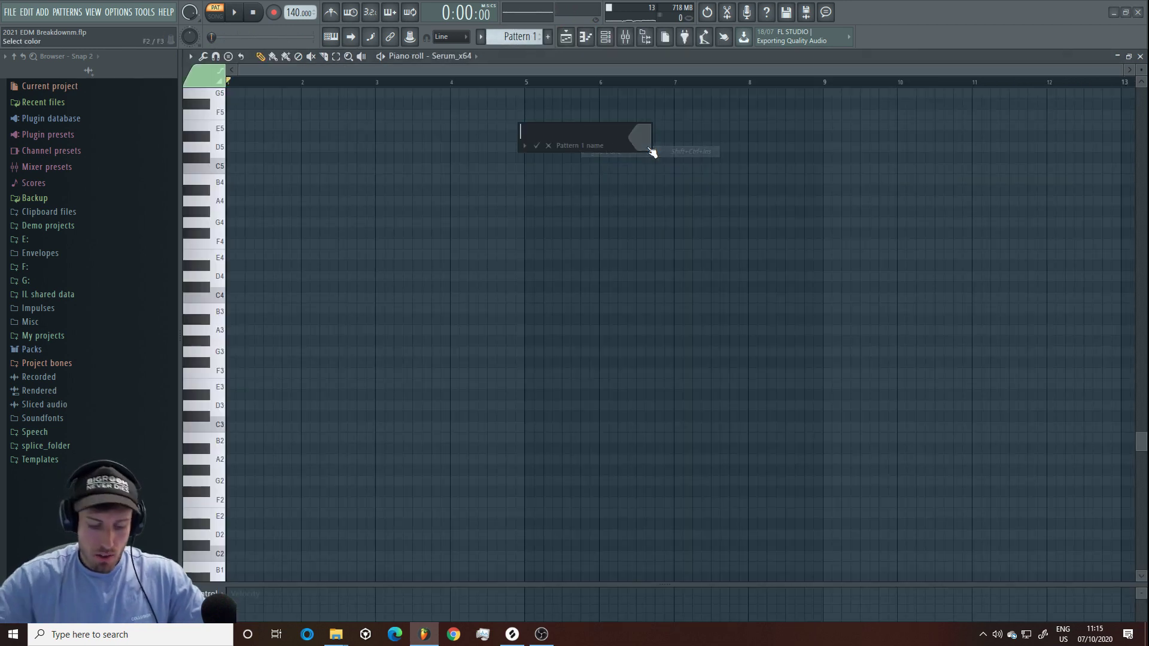
text(subbass)
key(Return)
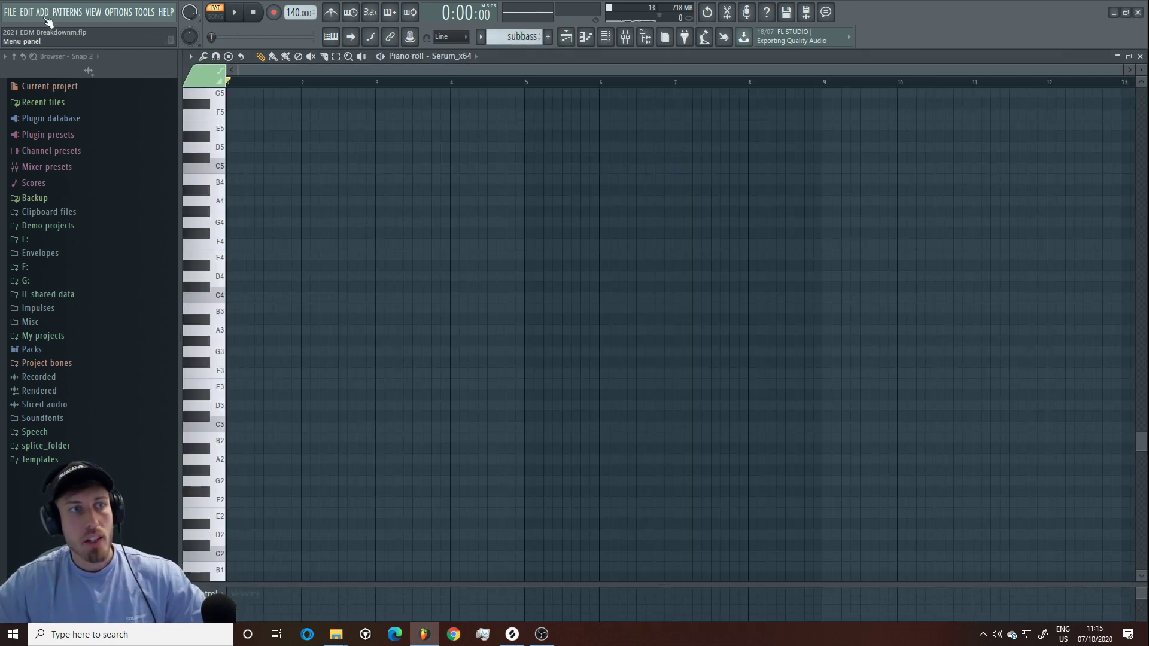
click(41, 12)
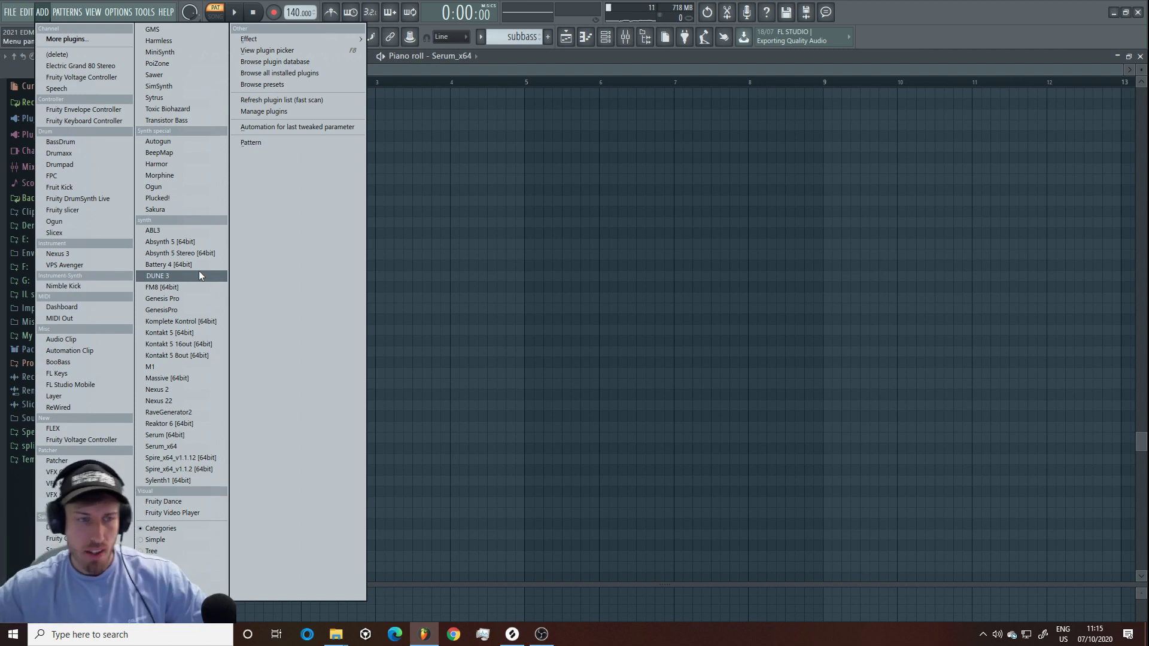
click(197, 469)
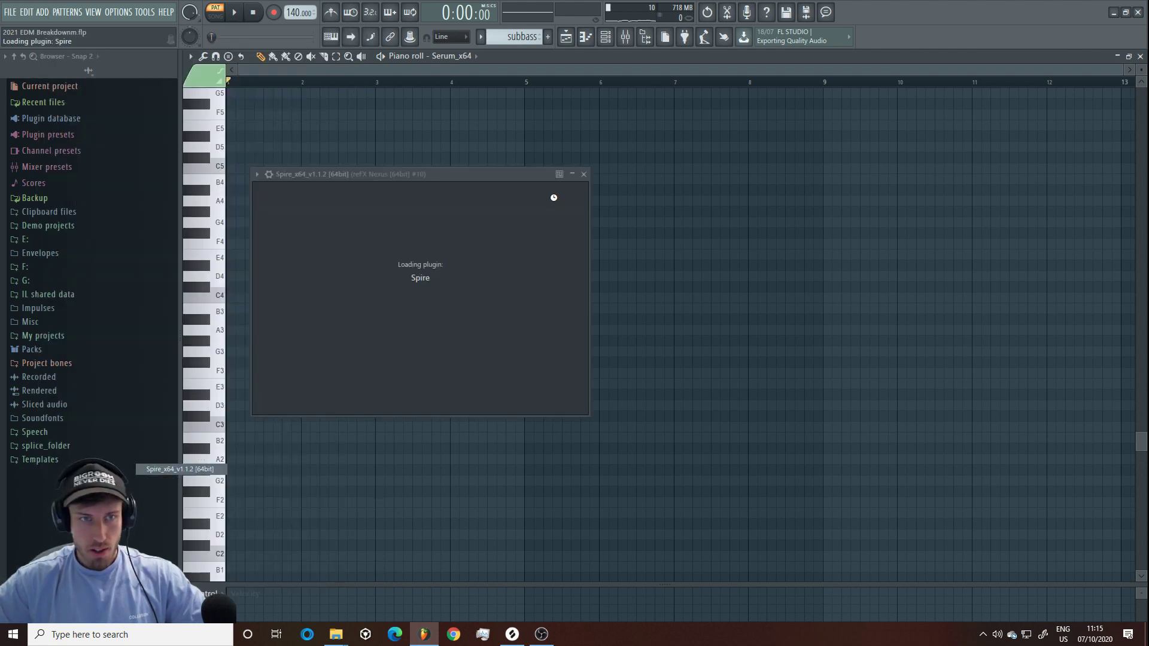
click(480, 199)
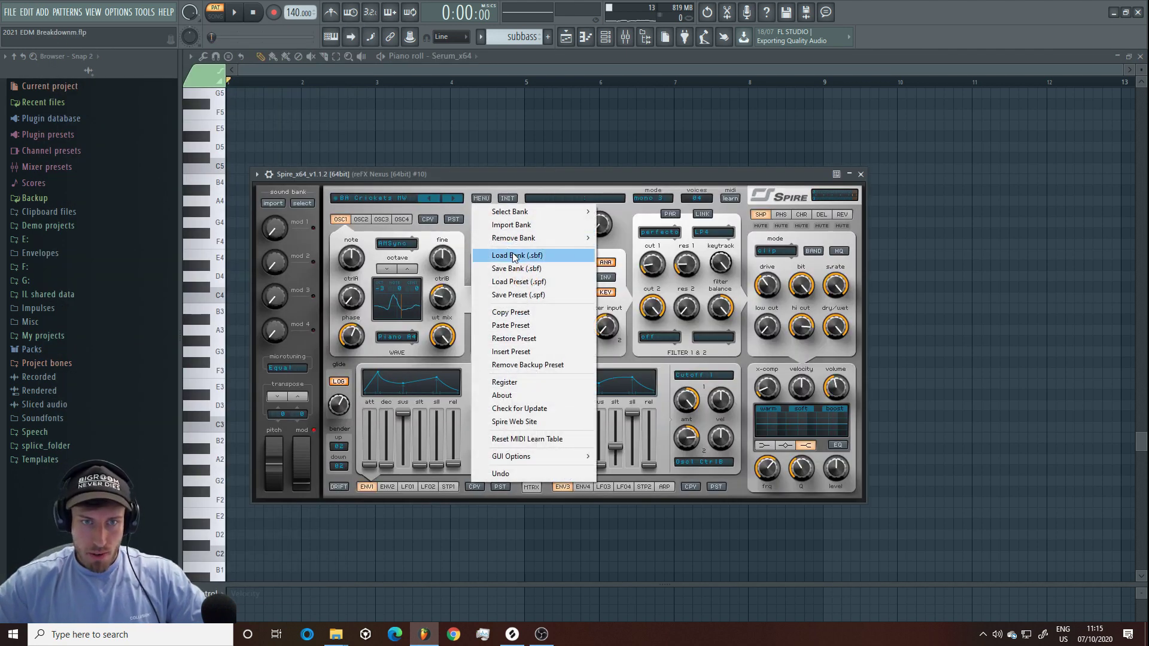
click(515, 256)
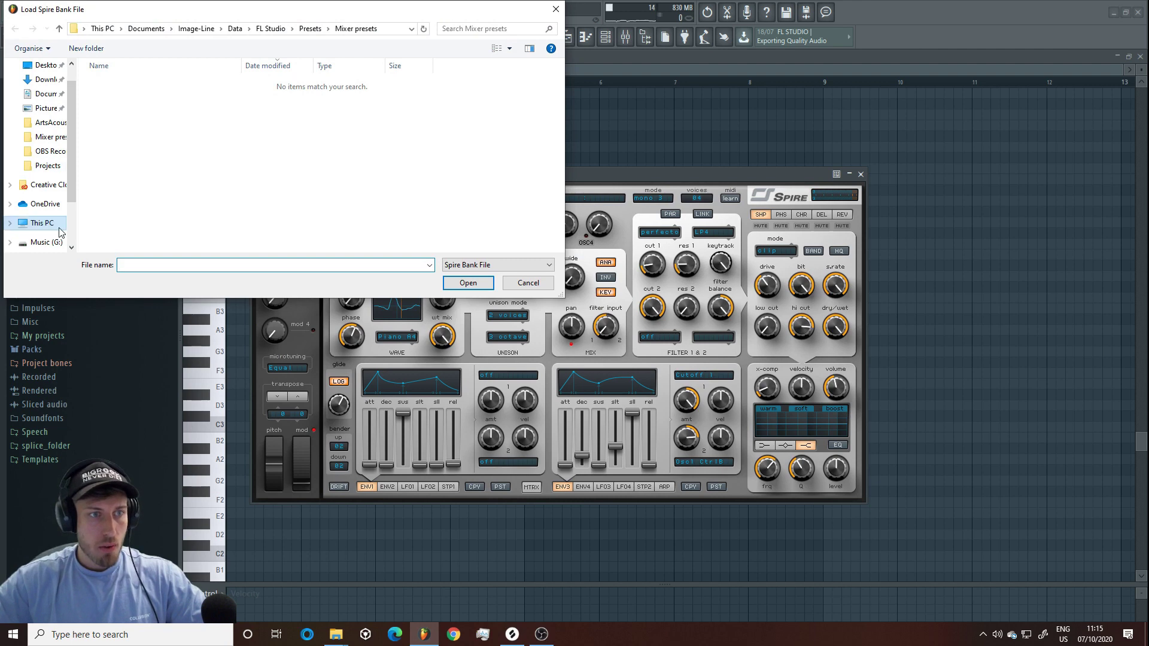
double_click(258, 209)
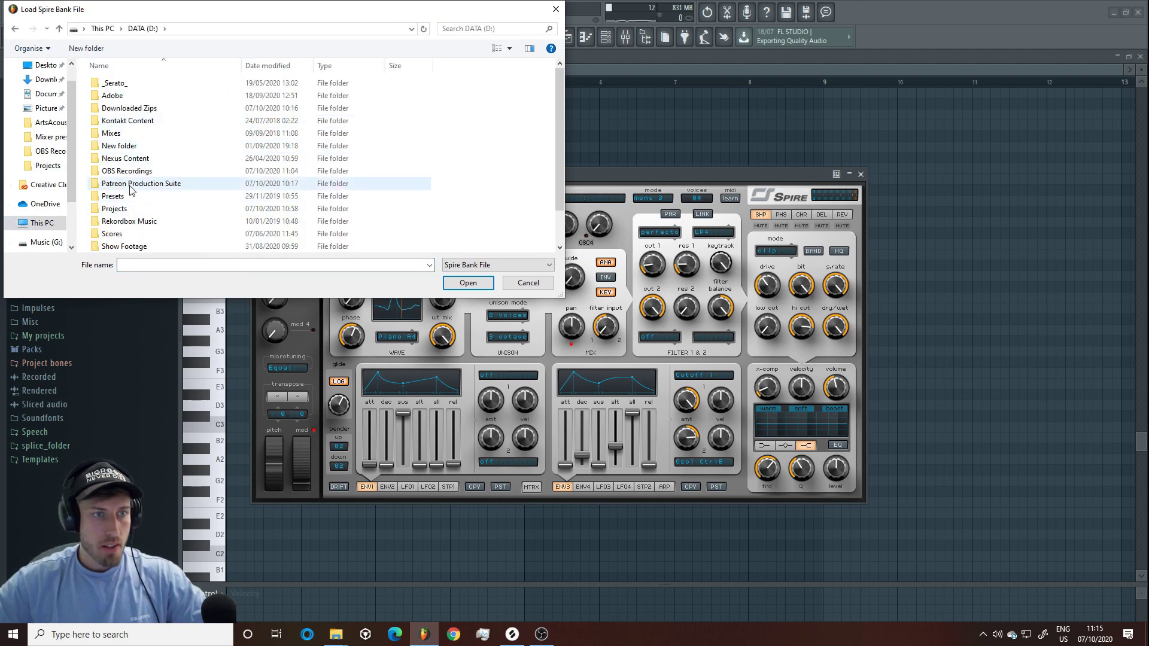
double_click(133, 201)
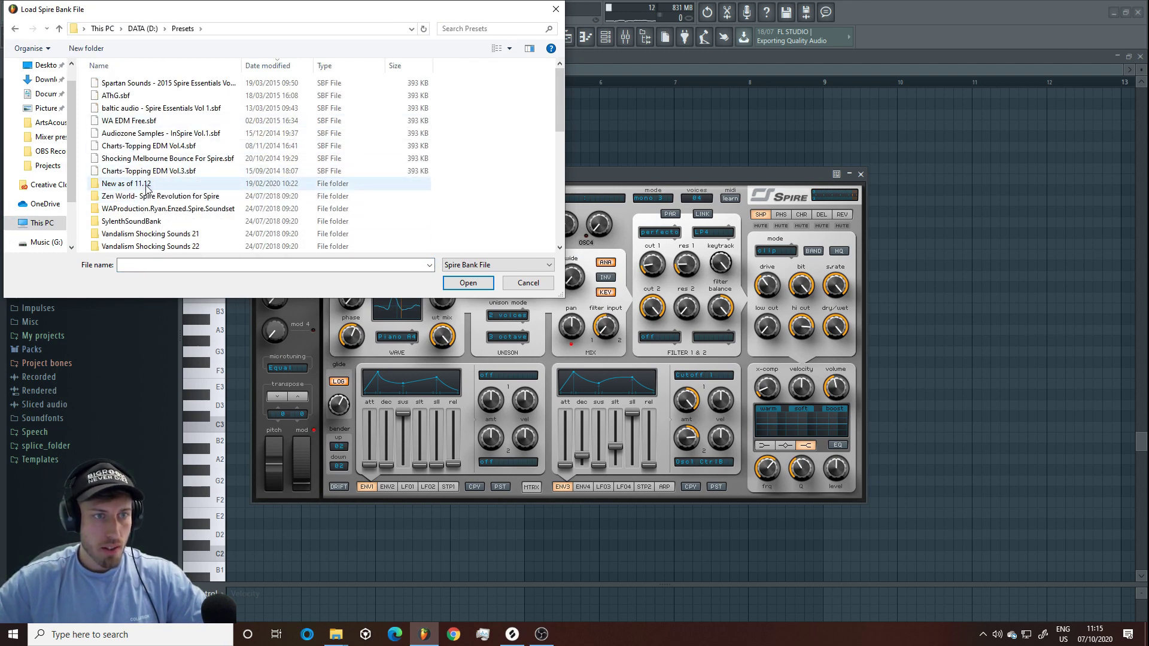
double_click(141, 185)
double_click(123, 172)
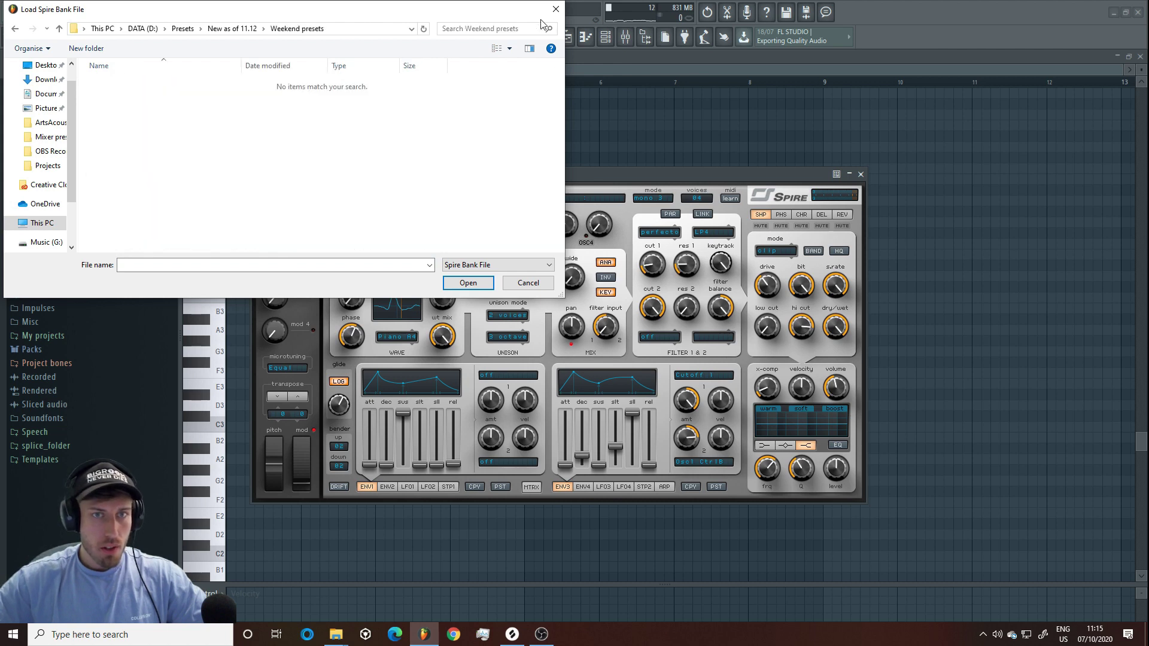
click(555, 9)
Step: Load the HS BASS 2.spf preset into Spire from the Weekend presets folder in D:\Presets\New as of 11.12
click(480, 198)
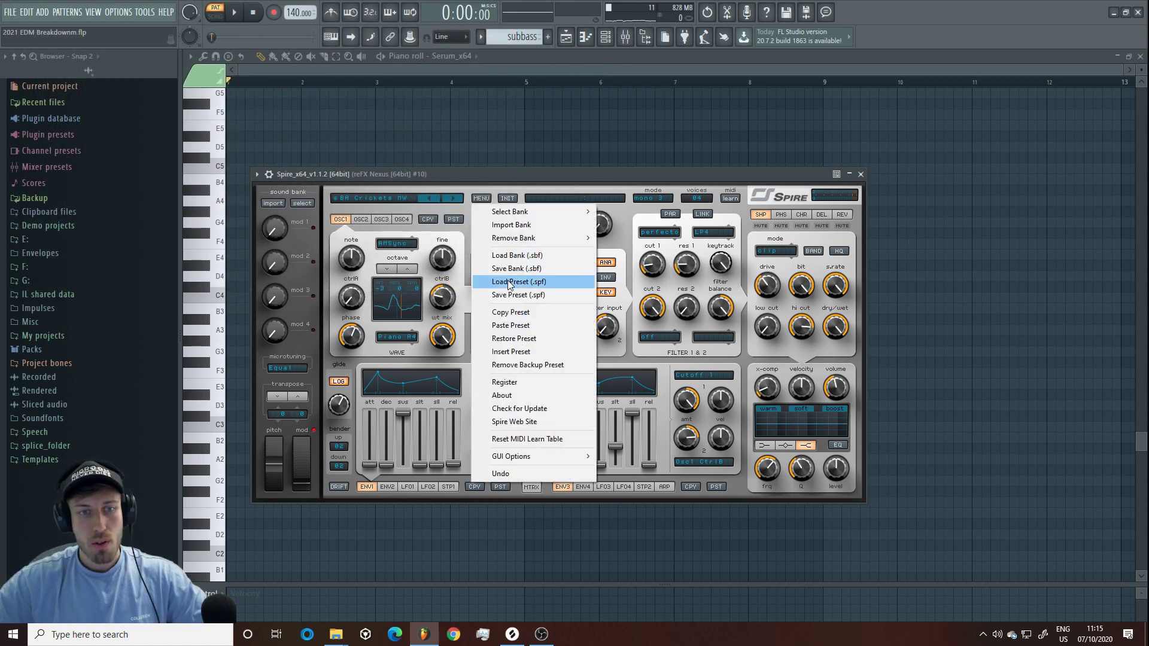
click(510, 282)
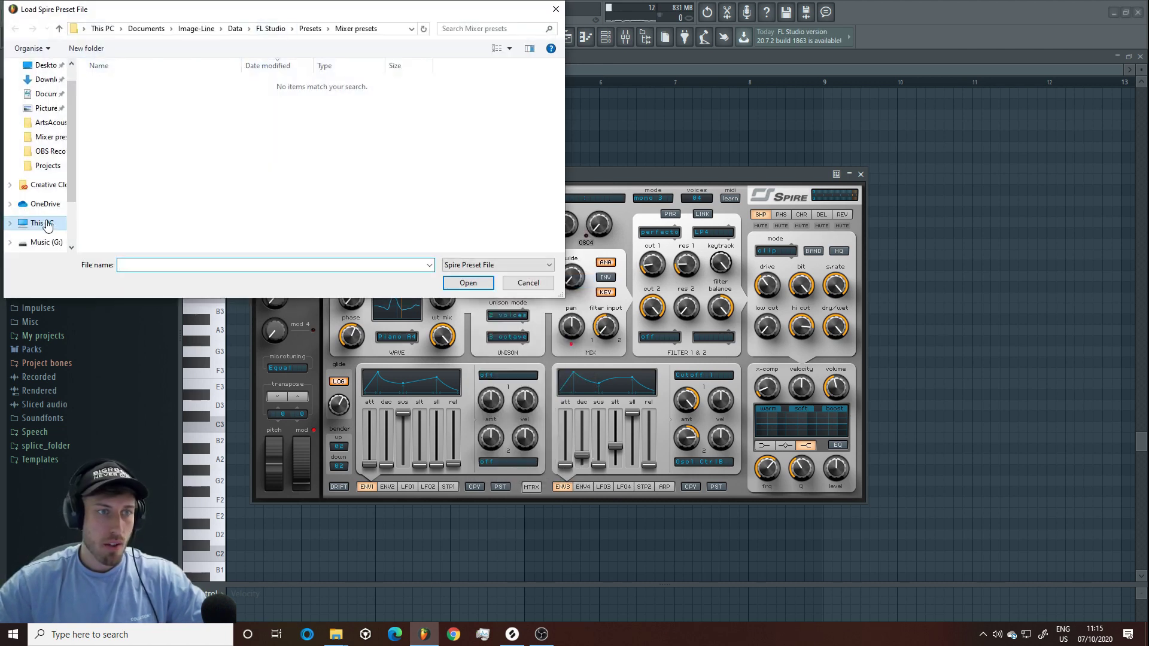
click(47, 225)
double_click(281, 207)
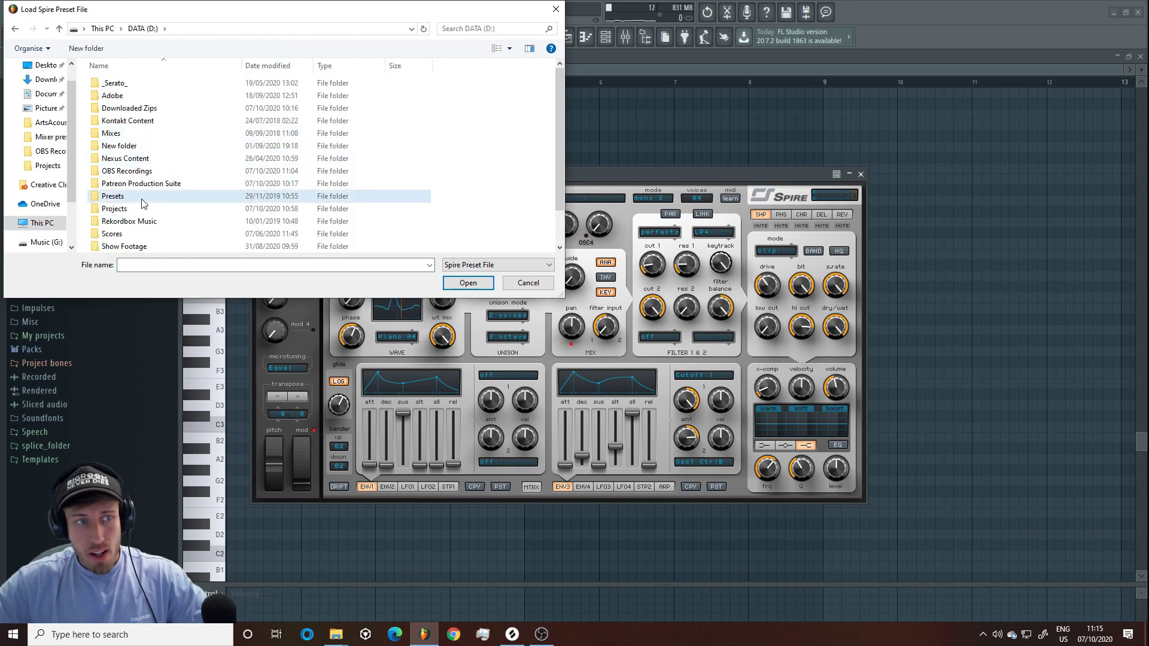
double_click(142, 199)
scroll(138, 156, down, 10)
click(134, 151)
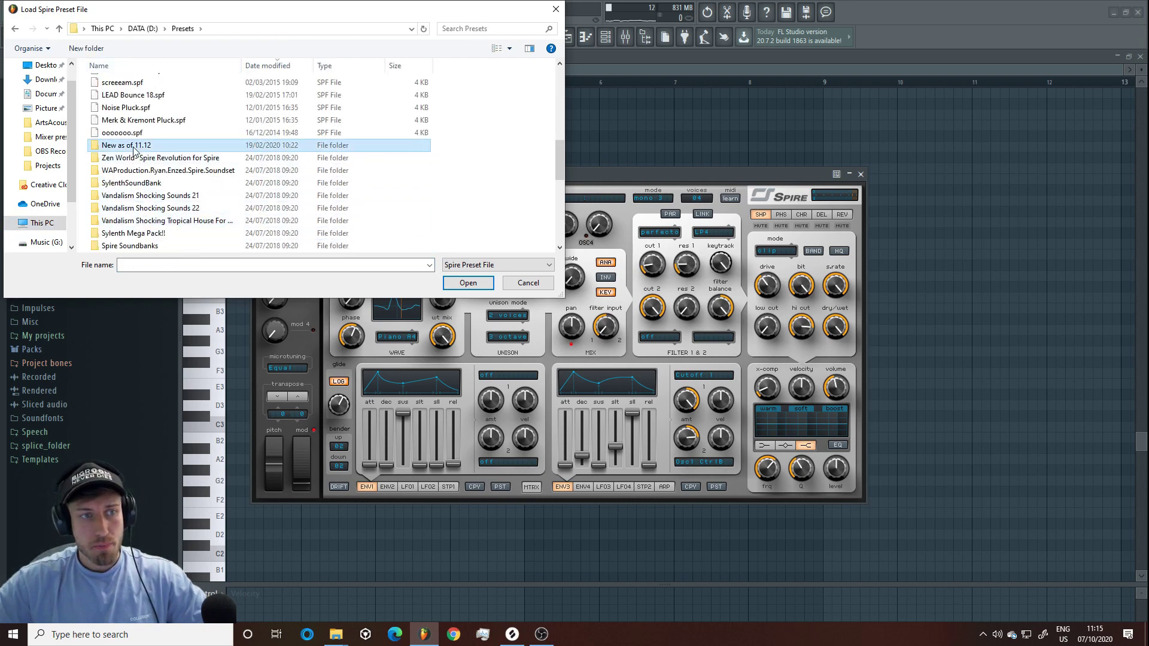
double_click(134, 145)
double_click(135, 120)
double_click(150, 83)
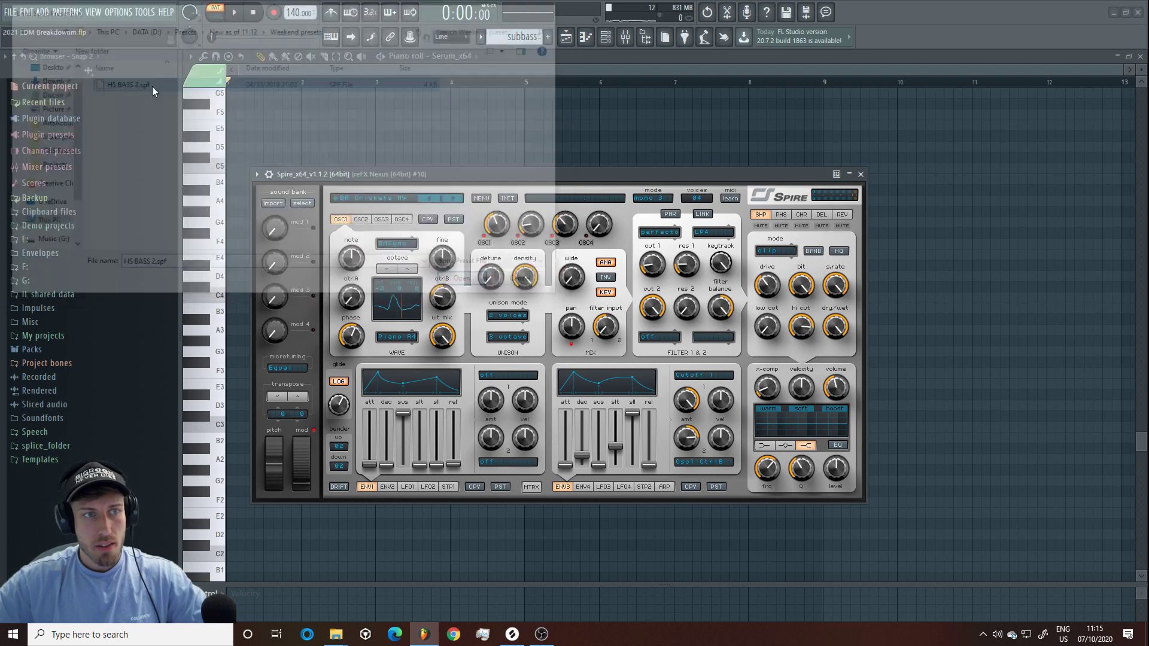
Step: Place the subbass pattern on Track 4 of the playlist, beneath the existing Pattern 2 clips
click(611, 36)
click(567, 37)
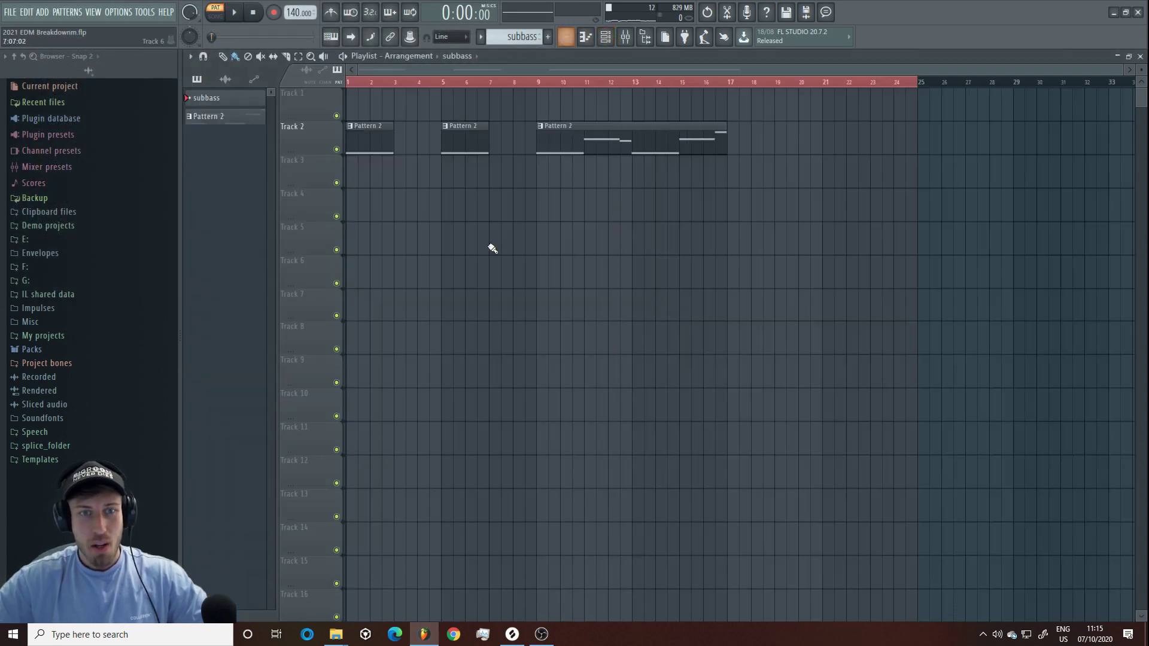
click(544, 211)
Step: Copy all the Serum notes from Pattern 2 into the Spire channel's piano roll in the subbass pattern
double_click(562, 136)
click(219, 128)
key(ctrl+a)
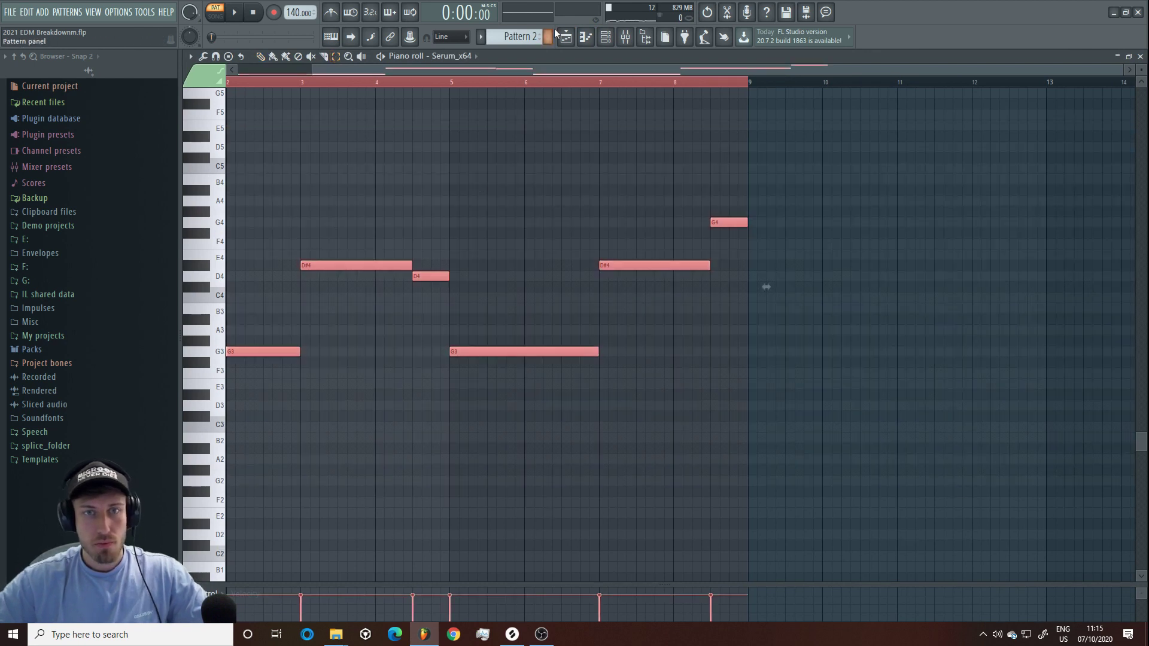
click(565, 36)
key(F6)
right_click(347, 177)
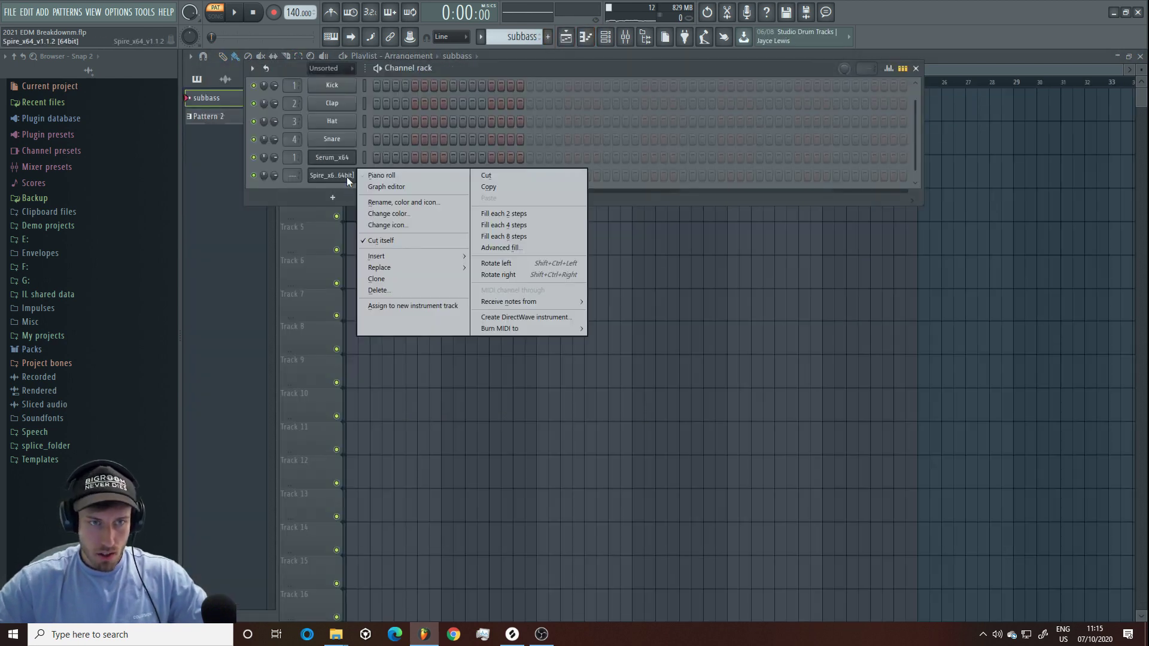
click(419, 175)
key(ctrl+v)
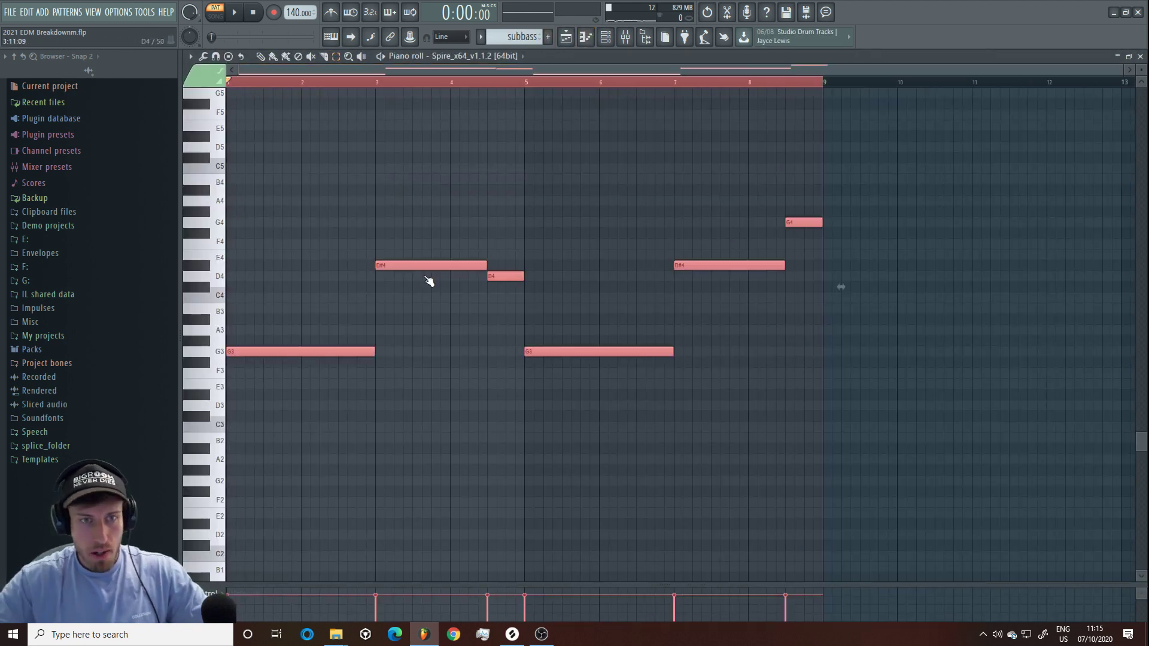
Step: Raise the subbass notes by one octave and play the arrangement from the start in song mode
key(Return)
click(586, 39)
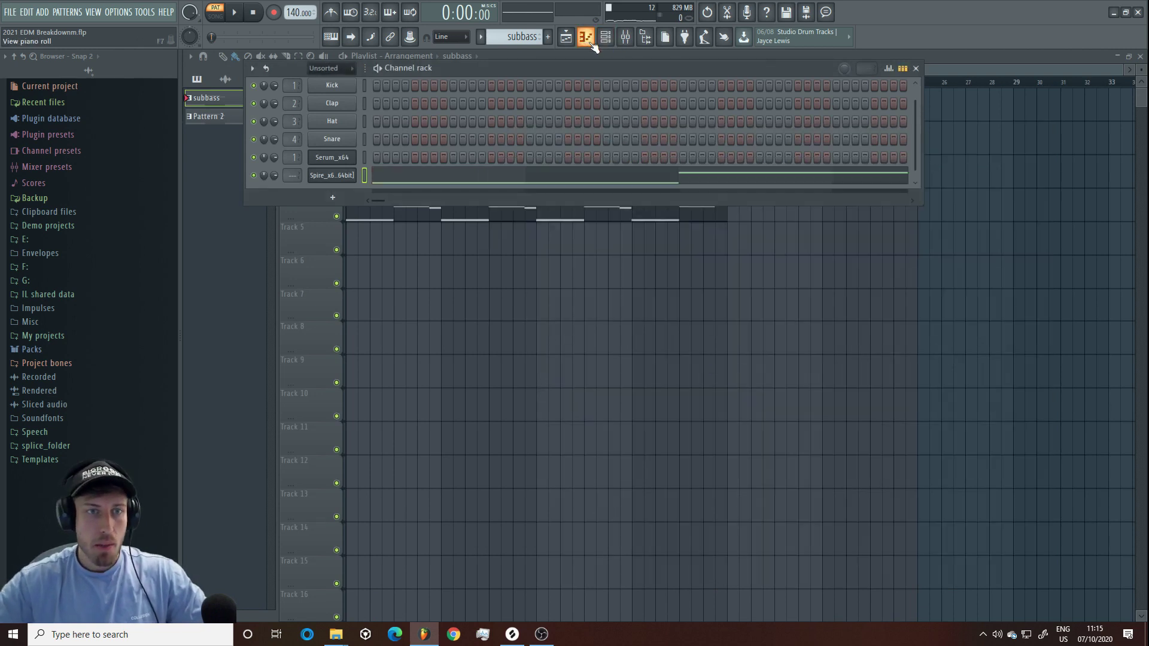
key(F6)
key(space)
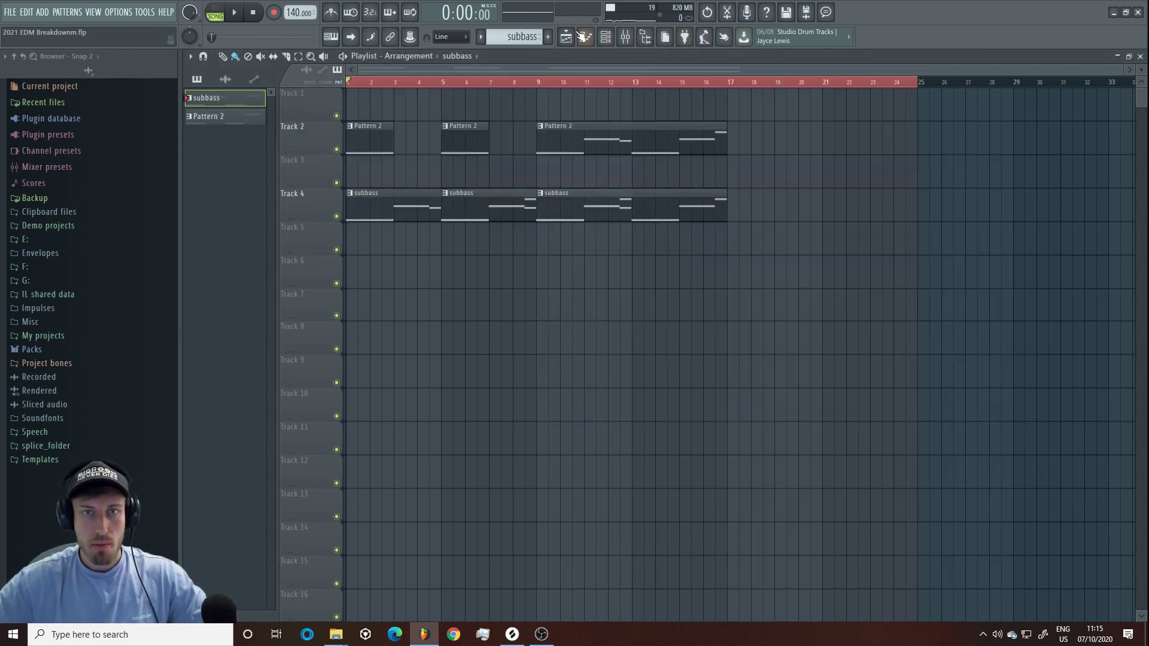
click(586, 39)
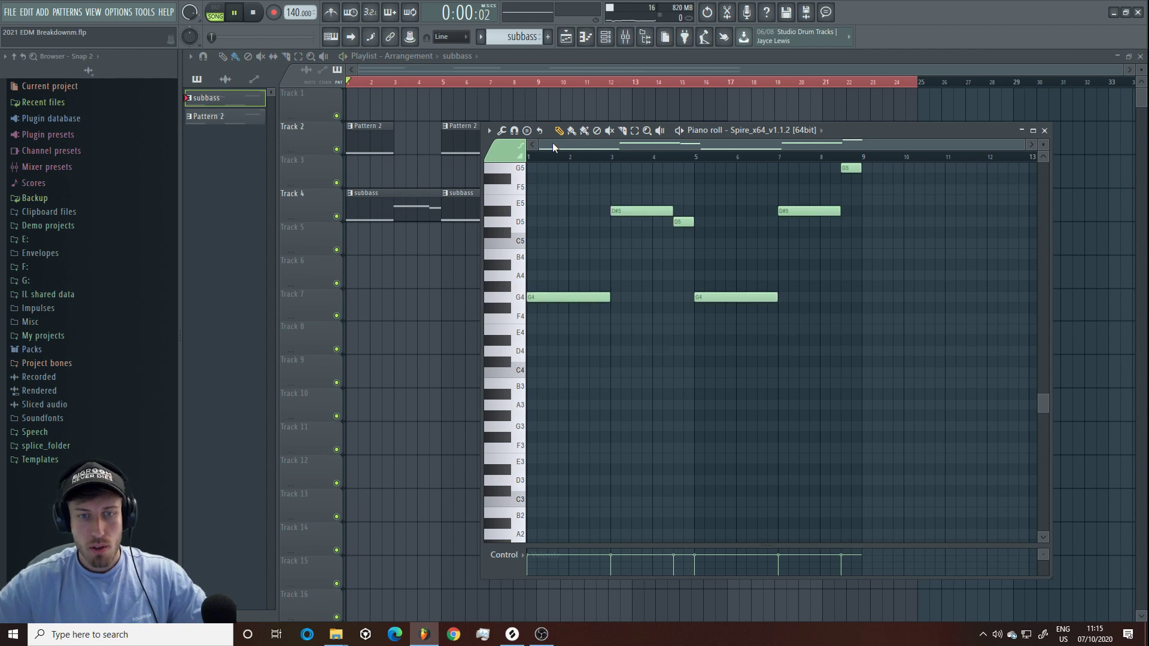
key(space)
key(space)
key(space)
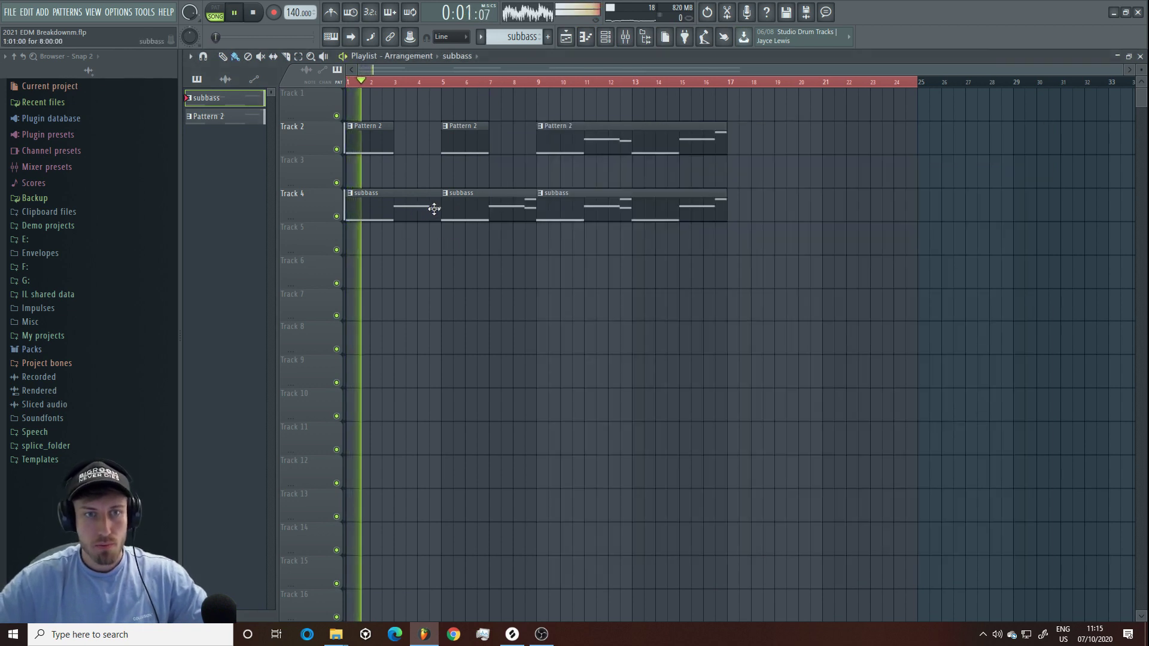
Step: Arrange the subbass clips on Track 4 as two-bar clips at bars 1 and 5 and an eight-bar clip at bar 9
right_click(466, 212)
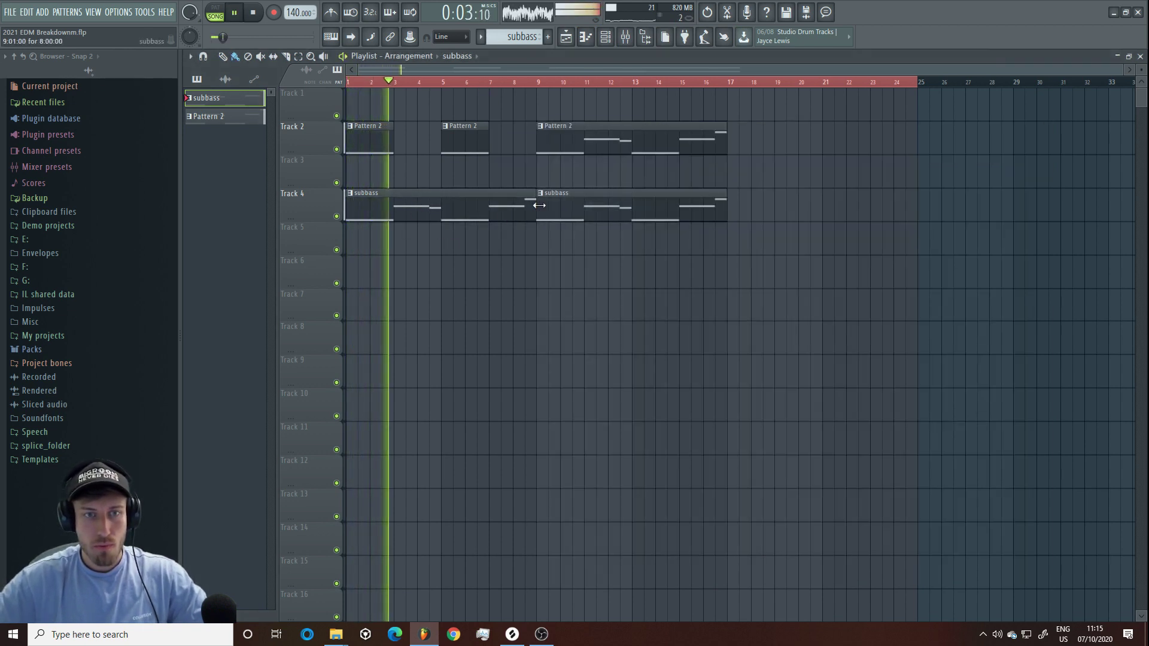
drag(532, 205, 393, 206)
click(443, 209)
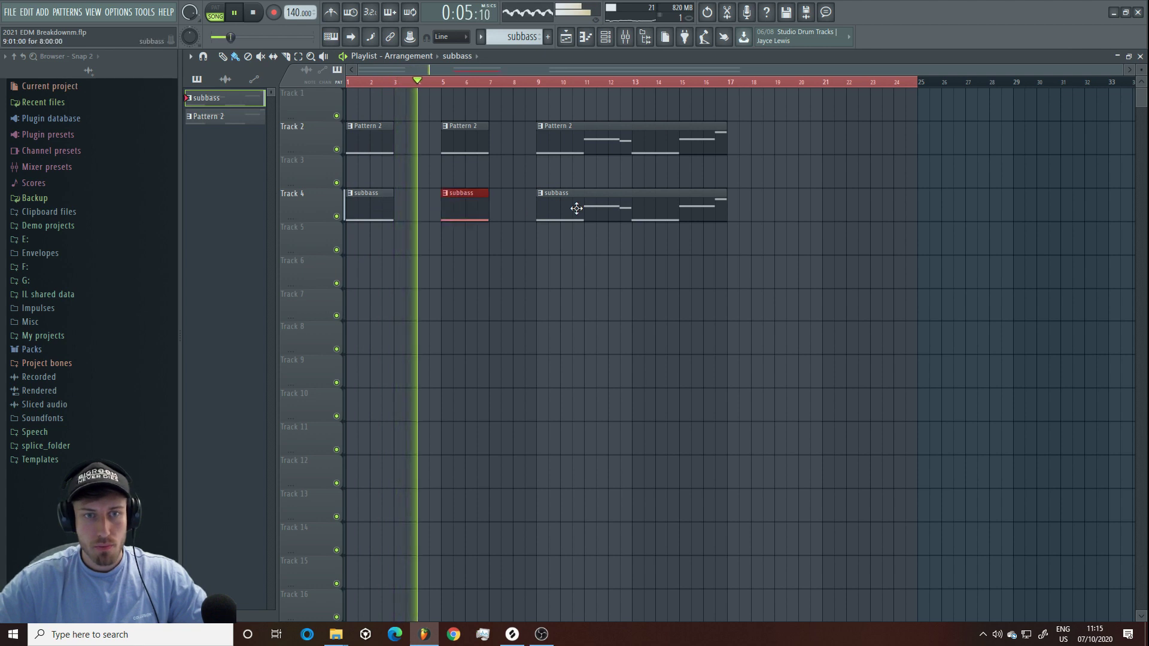
right_click(537, 214)
click(536, 214)
drag(585, 219, 727, 209)
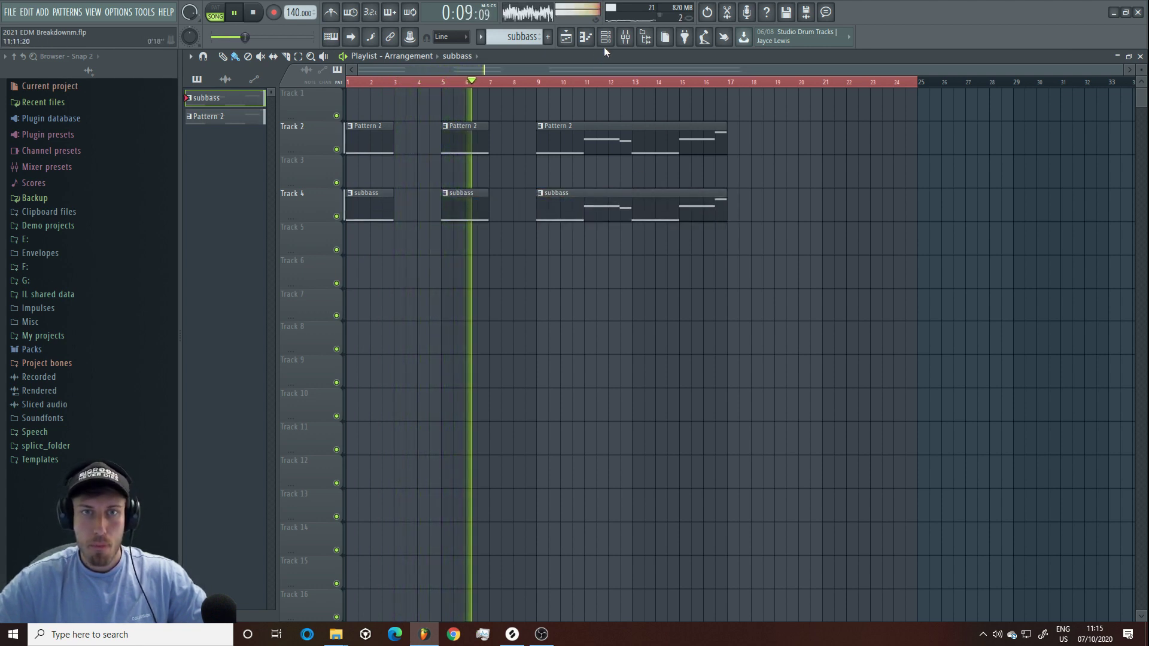
Step: Route the Spire channel to mixer track 2 during playback
click(605, 42)
drag(293, 175, 293, 166)
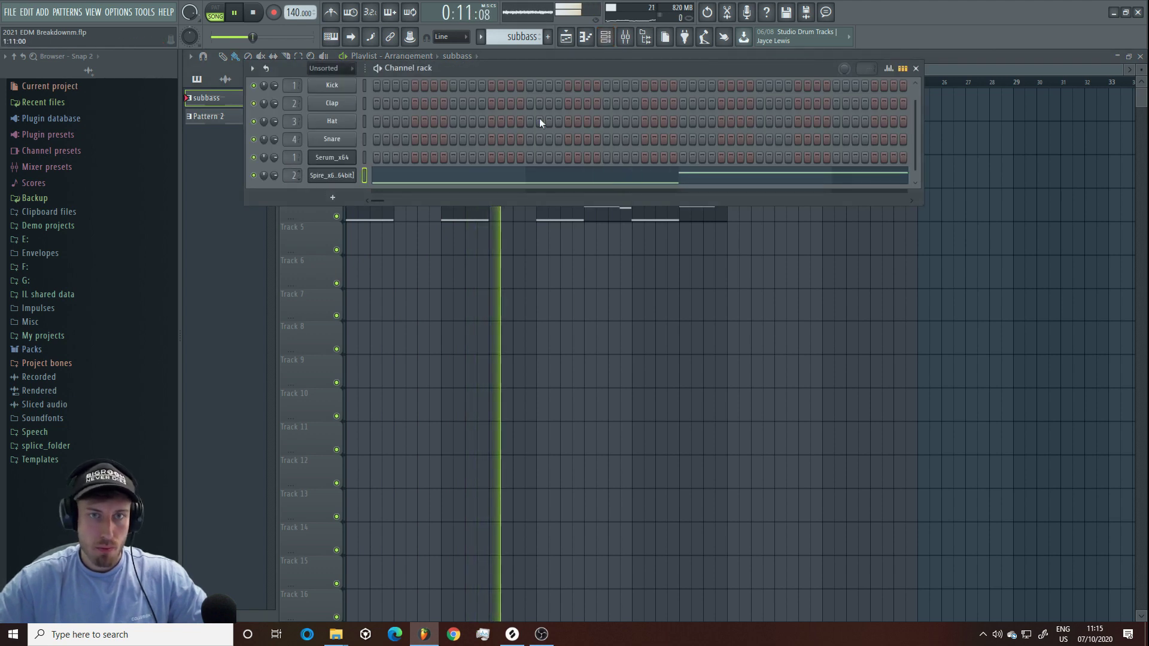
Step: Rename mixer insert 2 to "Subbass"
click(626, 38)
right_click(270, 433)
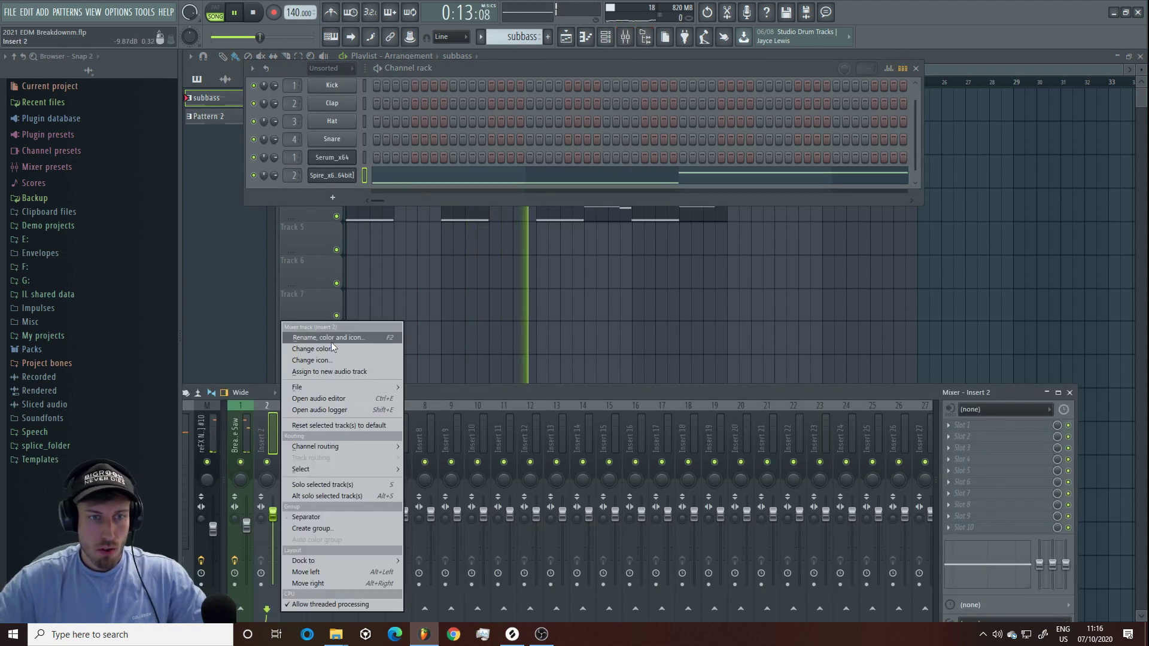
click(332, 343)
text(Subbass)
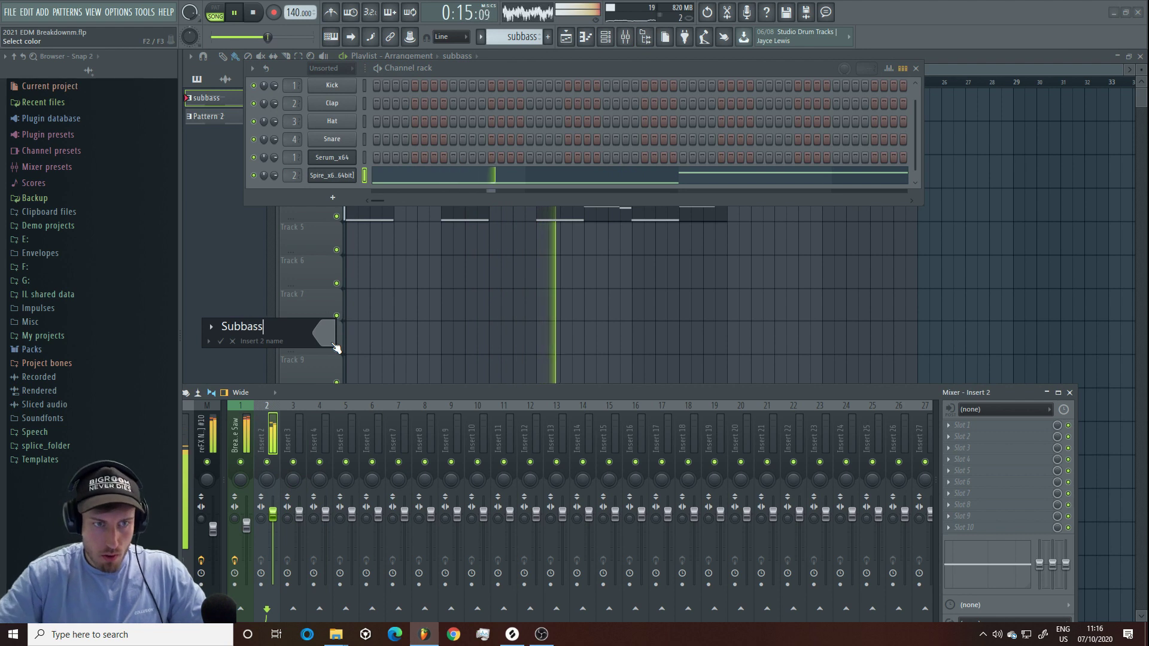
key(Return)
Step: Color the Subbass mixer track purple
right_click(261, 425)
click(336, 338)
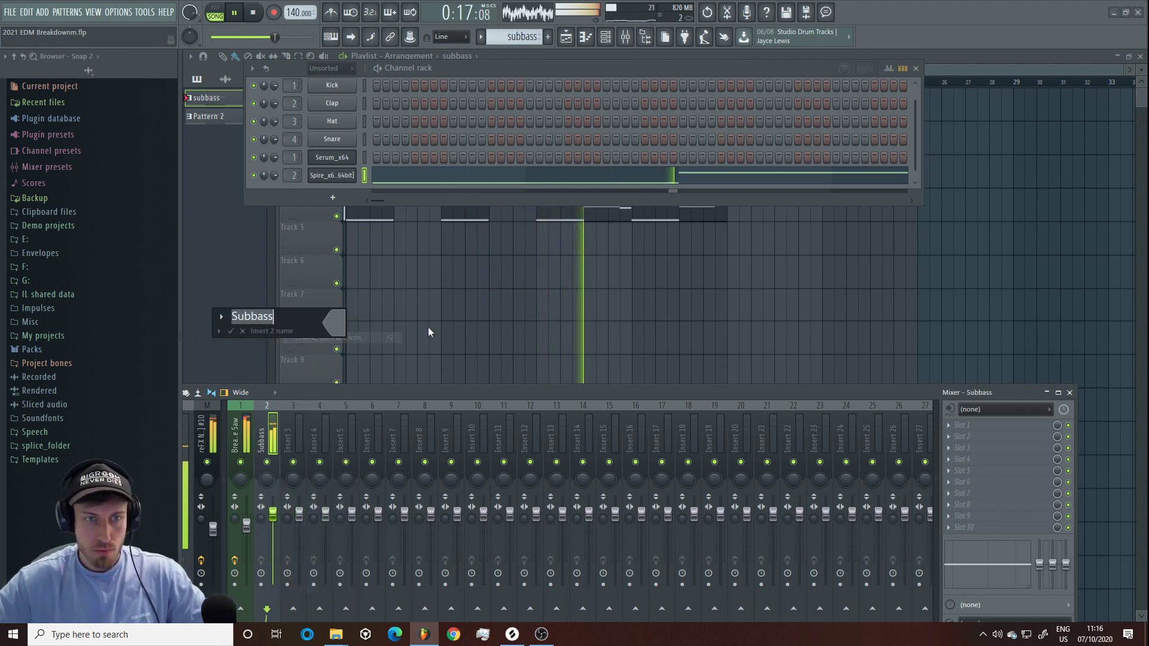
click(328, 322)
click(352, 344)
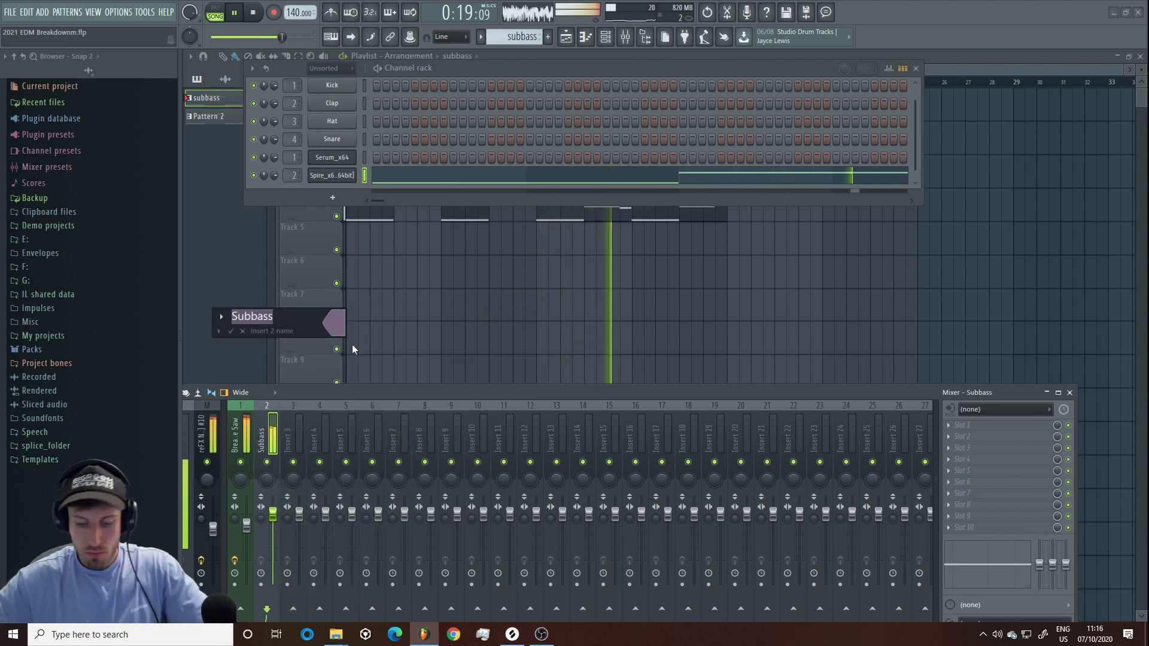
key(Return)
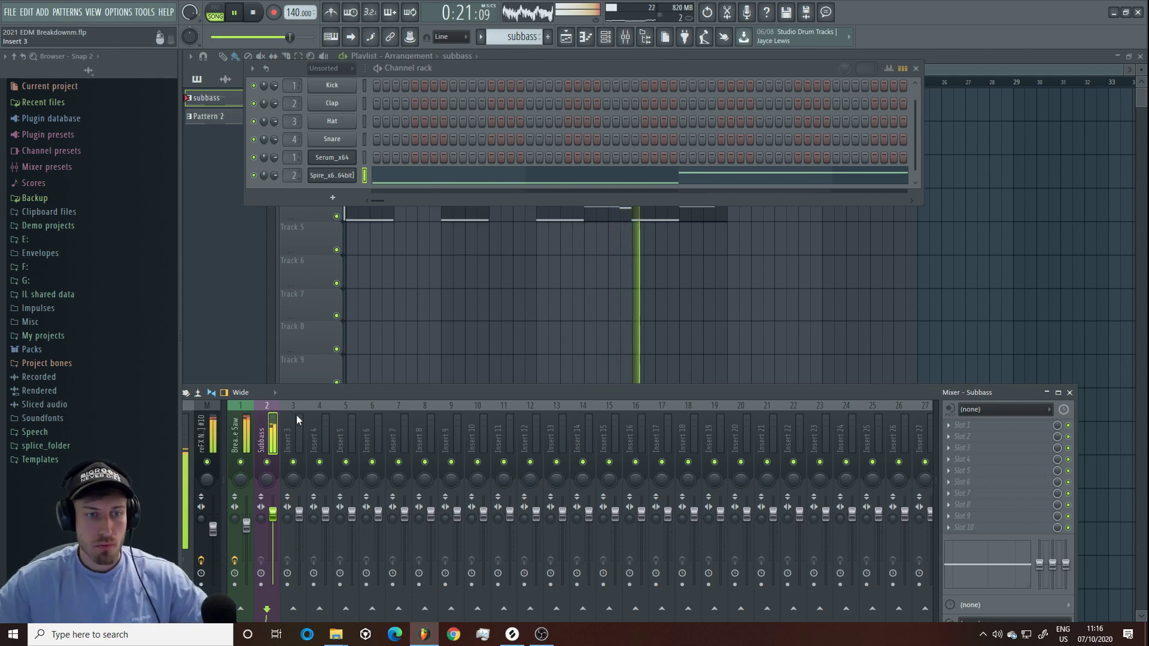
Step: Mute Track 2 in the playlist while keeping Track 4 active, and open the subbass clip's notes together with the mixer
click(337, 217)
click(336, 149)
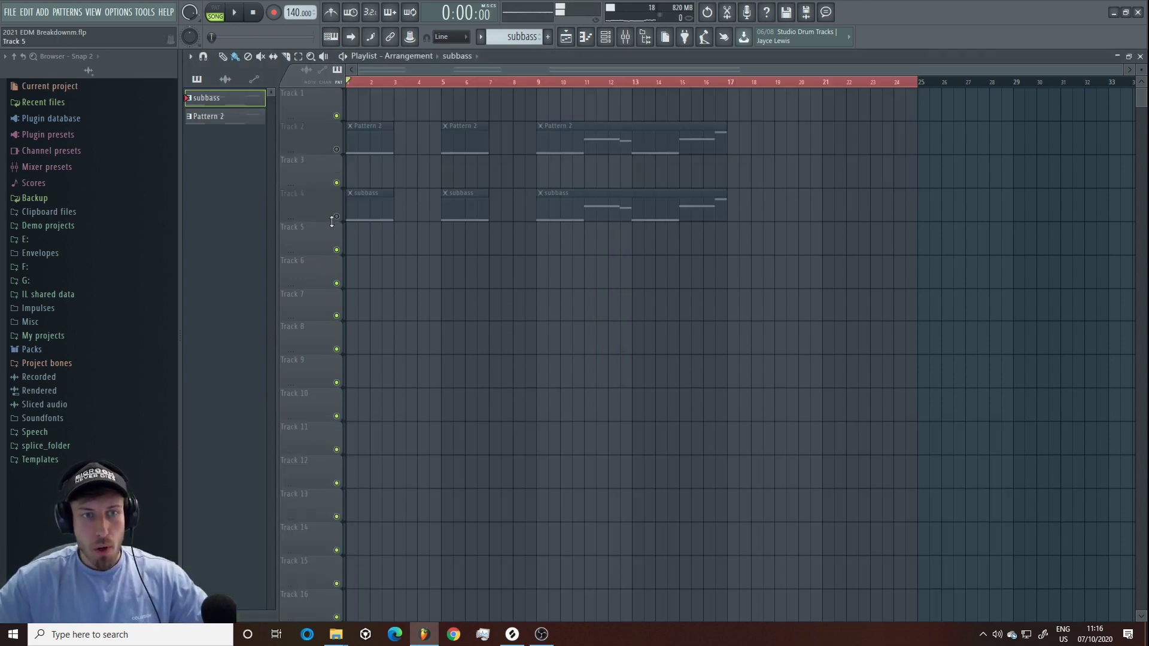
click(336, 217)
double_click(375, 203)
click(625, 37)
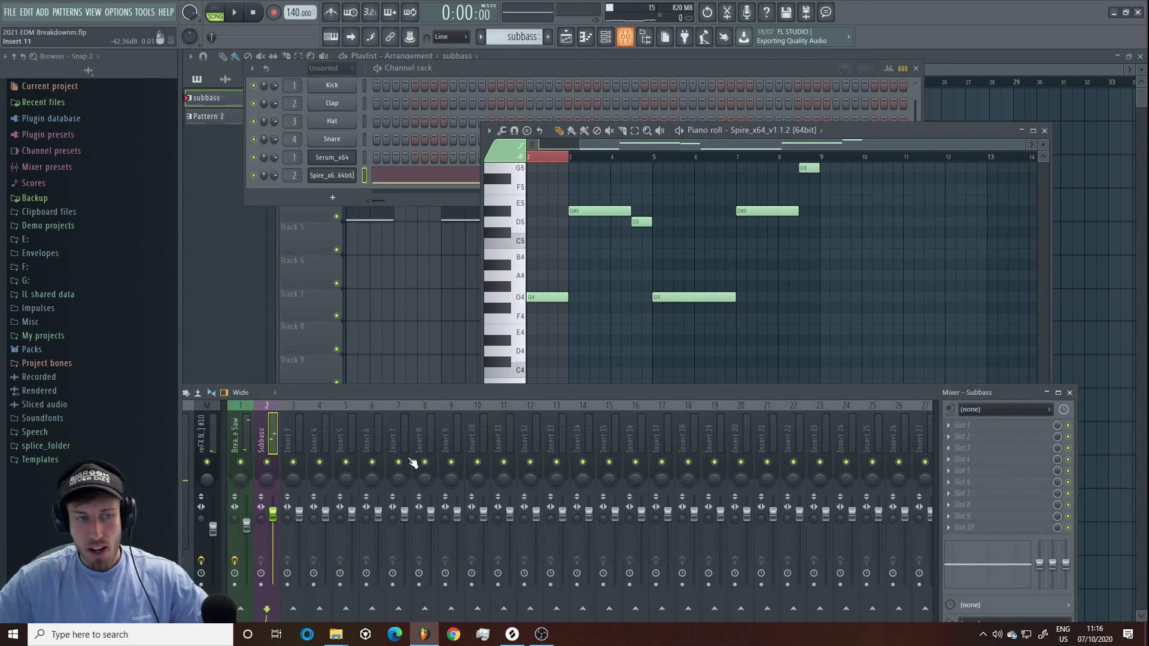
Step: Load CamelCrusher into effect slot 4 of the Subbass mixer track and choose its British Clean preset
click(982, 464)
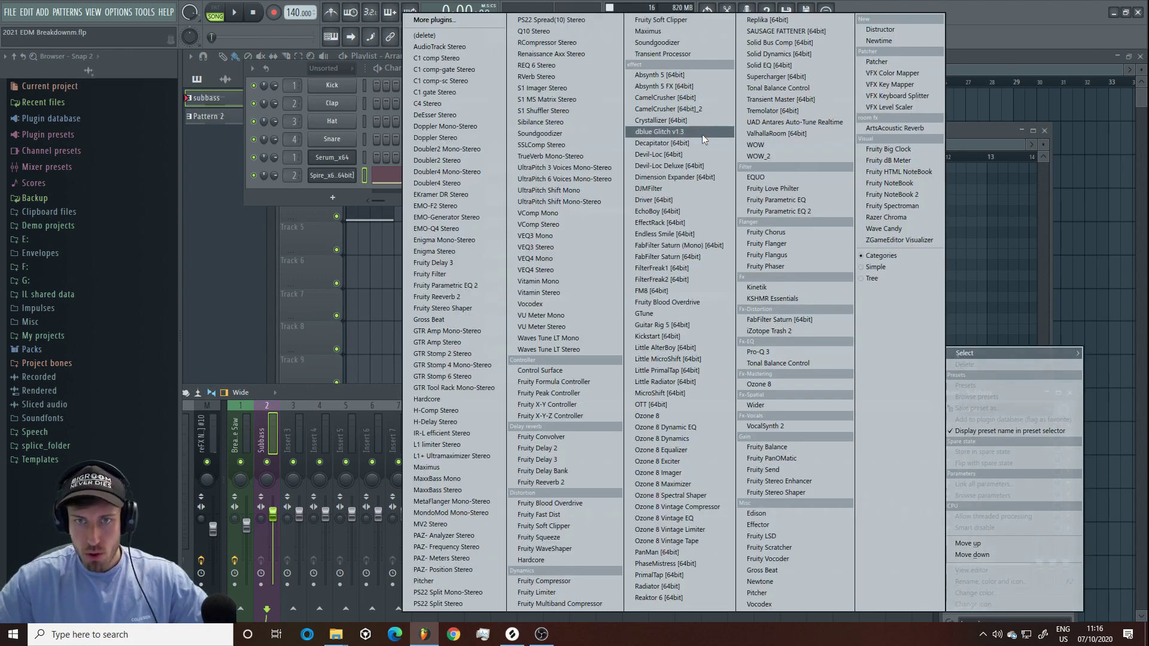
click(678, 109)
click(287, 212)
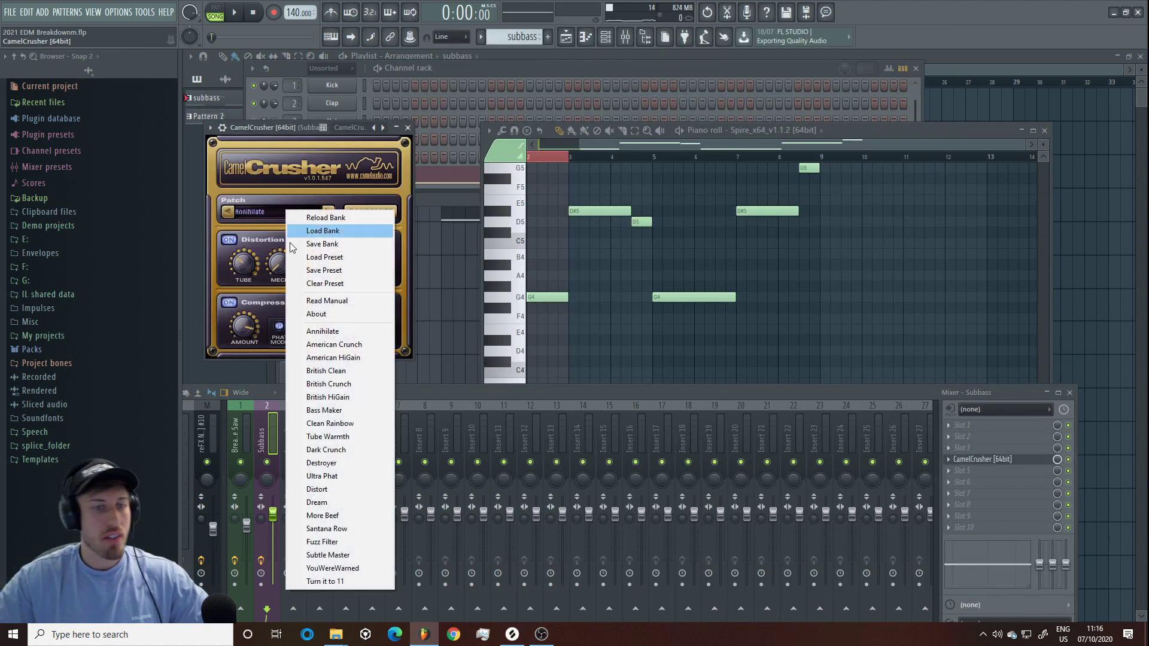
click(329, 372)
Step: Load Pro-Q 3 into slot 5 of the Subbass track and boost the lows with a low shelf and a second band during playback
click(961, 476)
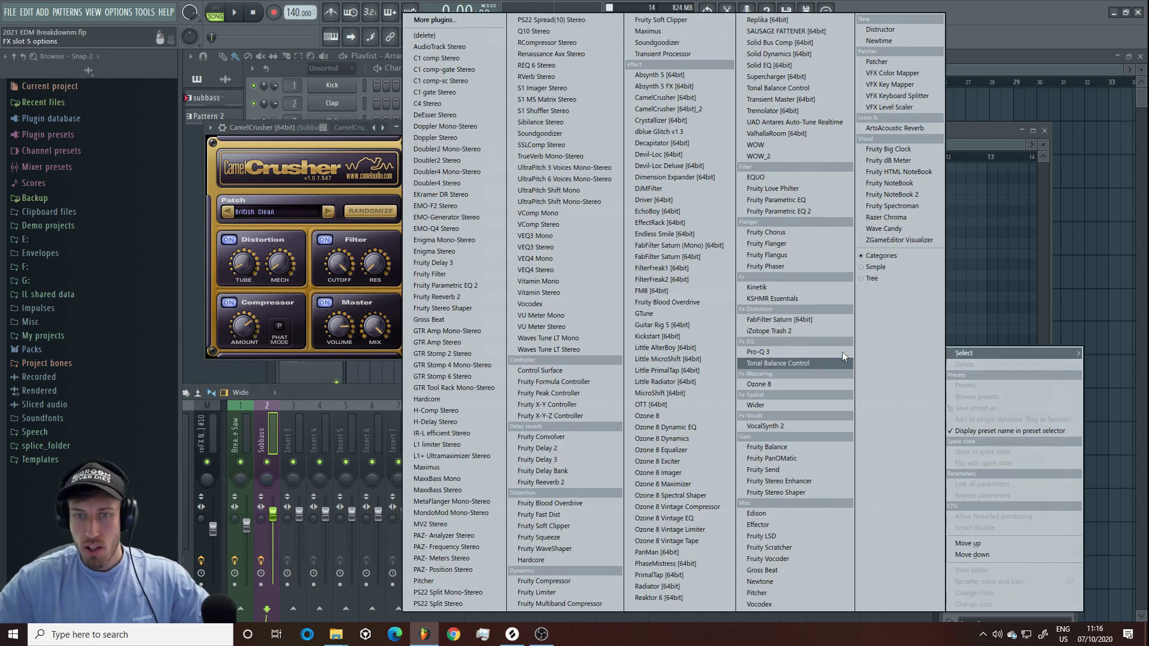
click(759, 352)
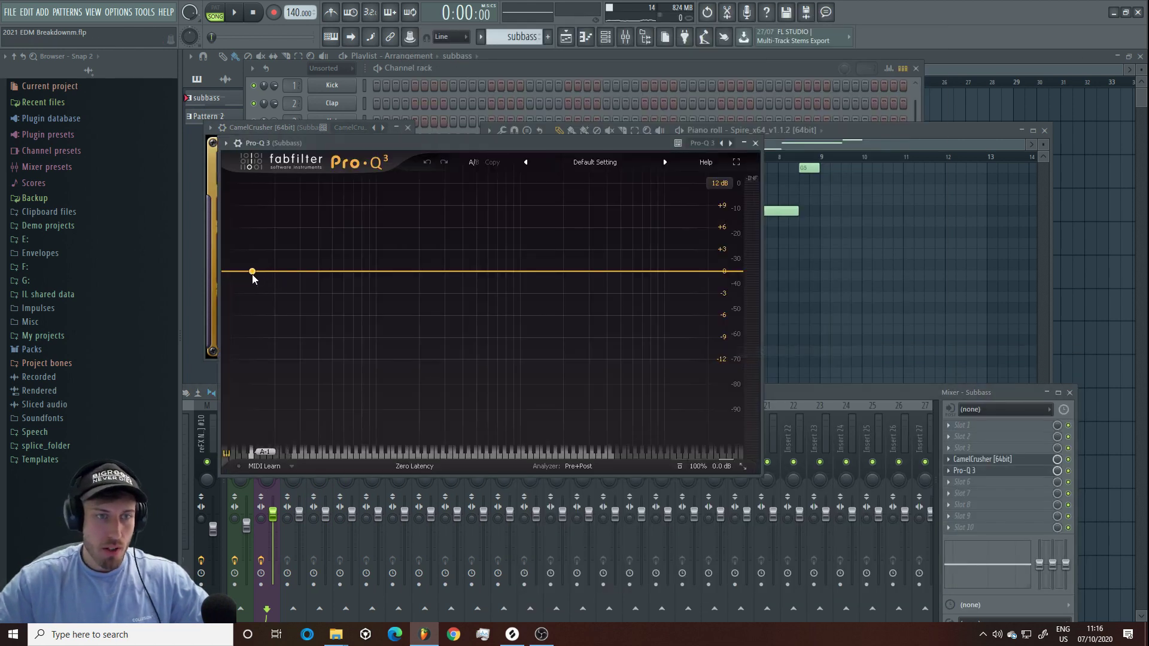
key(space)
drag(252, 272, 333, 257)
scroll(368, 227, up, 5)
scroll(368, 228, down, 3)
scroll(368, 228, up, 3)
scroll(354, 228, down, 3)
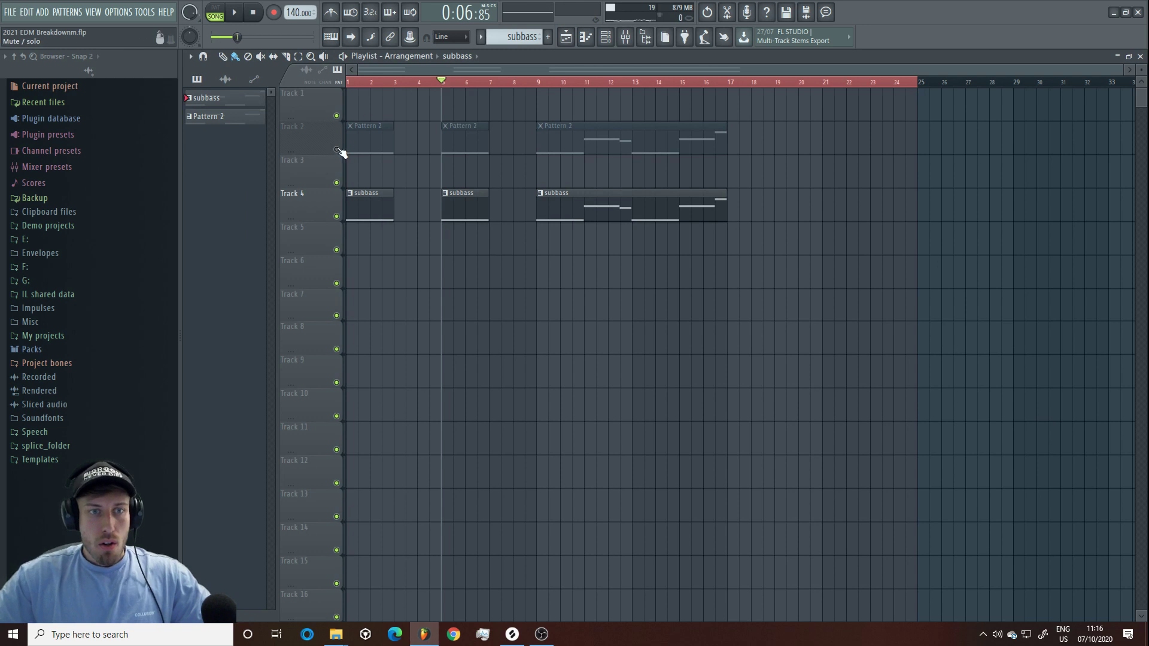
Step: Play the arrangement with Track 2 unmuted and open Fruity Blood Overdrive on the Serum channel's Break Rave Saw mixer track
key(space)
key(F6)
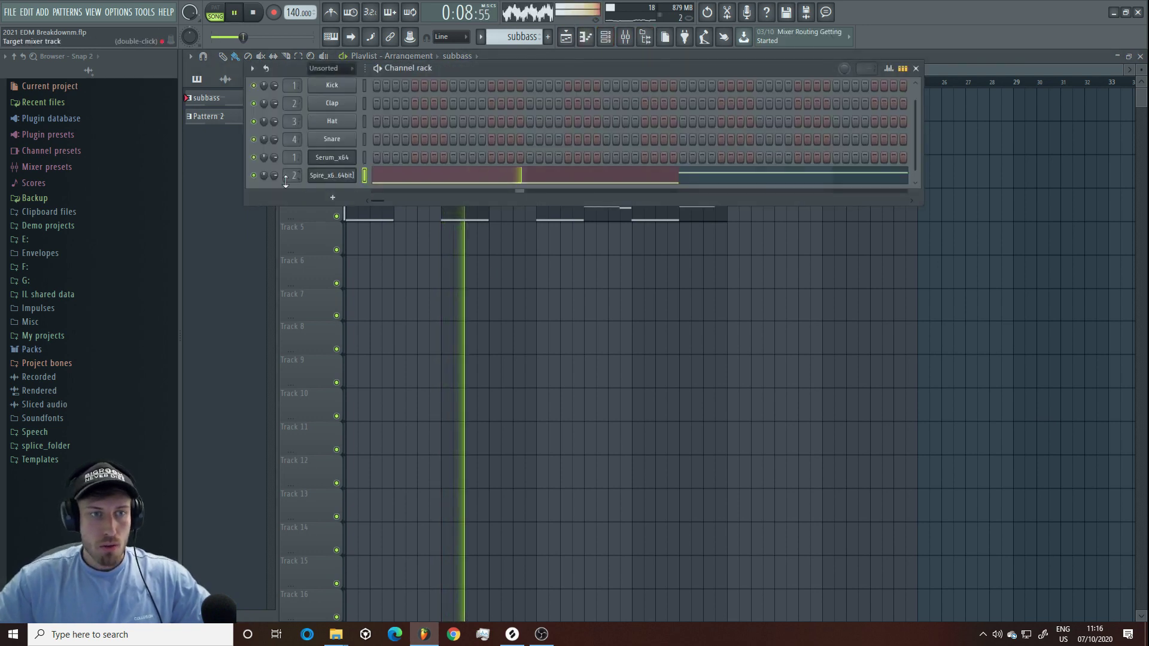
click(333, 158)
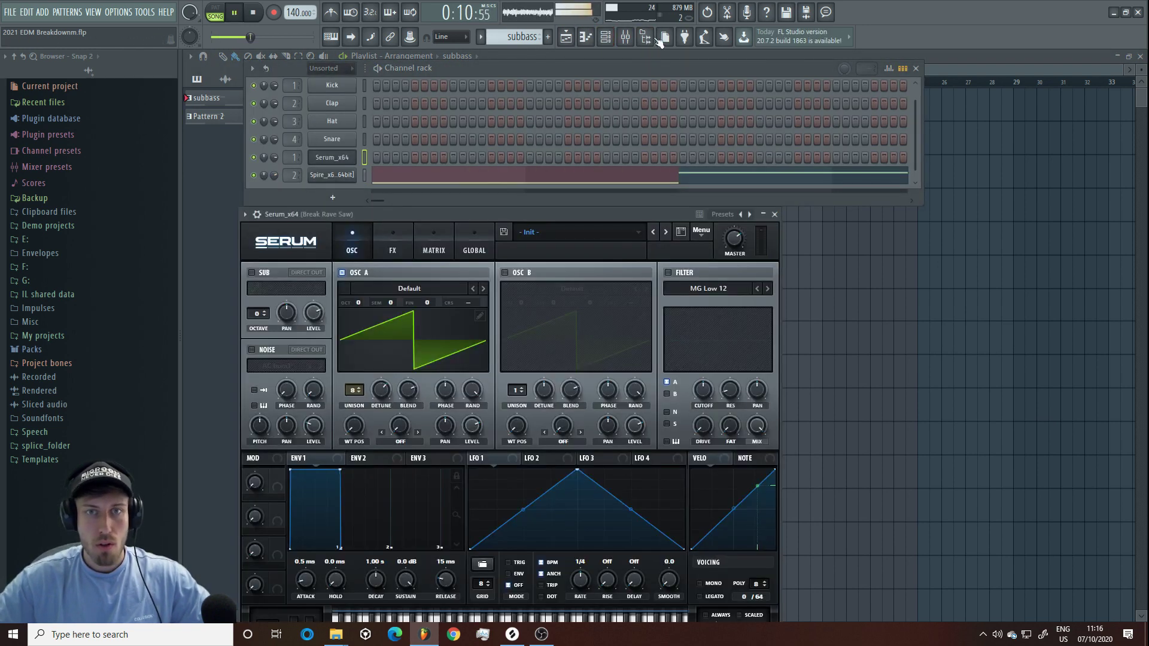
key(F9)
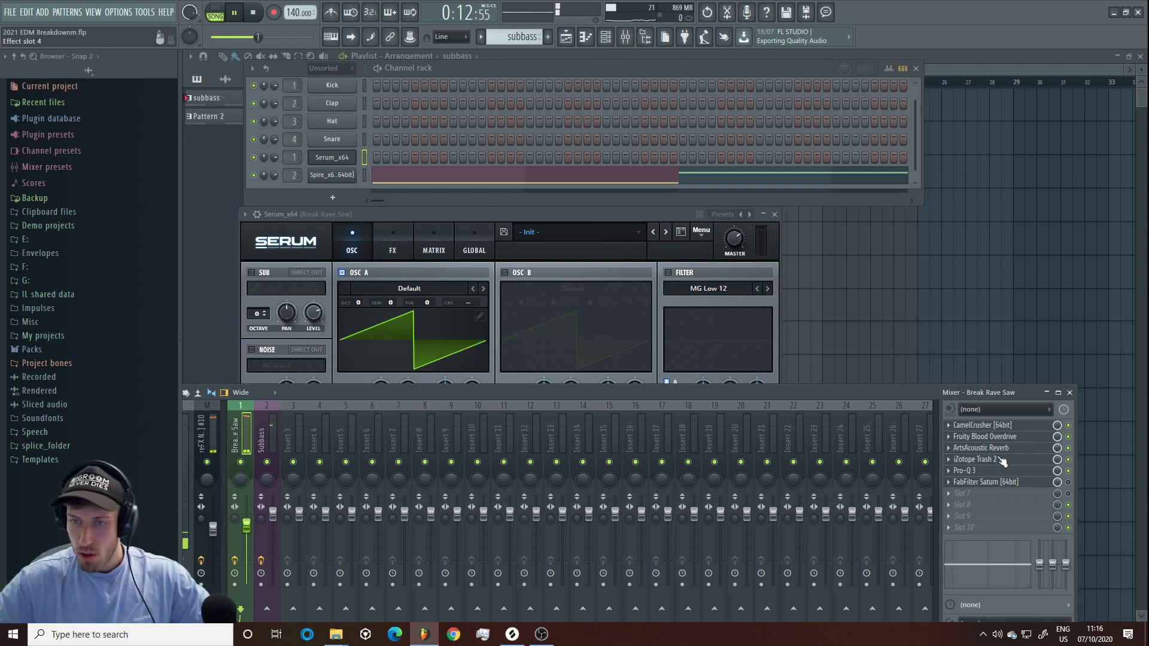
click(1010, 438)
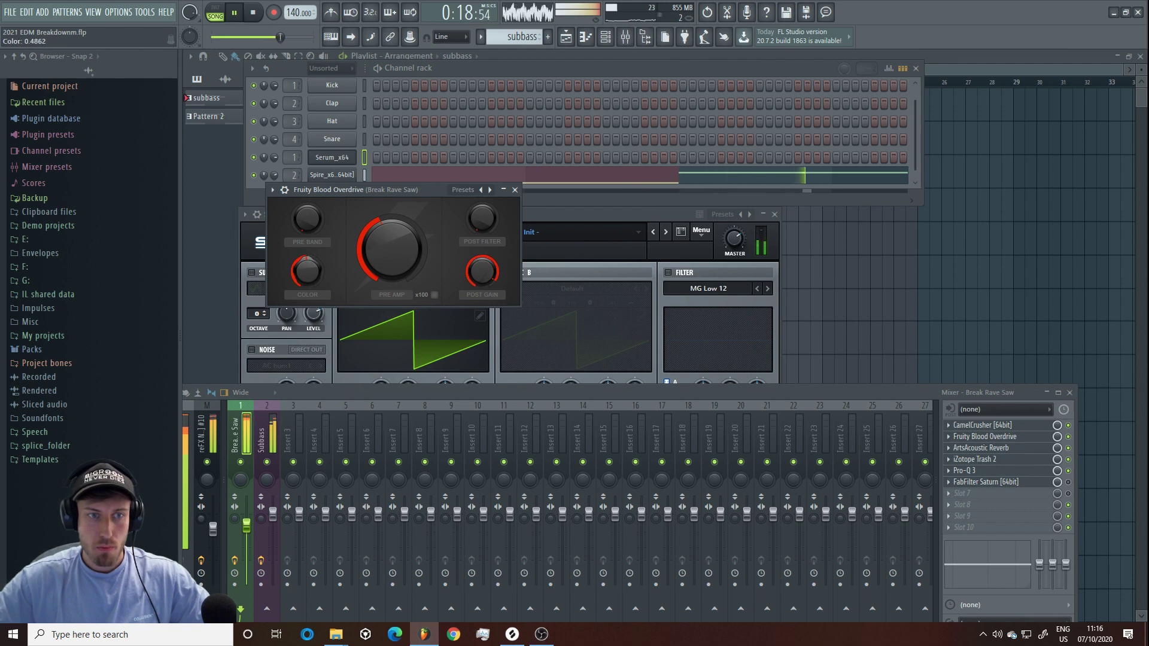
Step: In the Break Rave Saw's Pro-Q 3, adjust the low cut and add a bell band at 222.29 Hz with +0.41 dB and Q 2.259
click(1003, 475)
drag(431, 396, 396, 394)
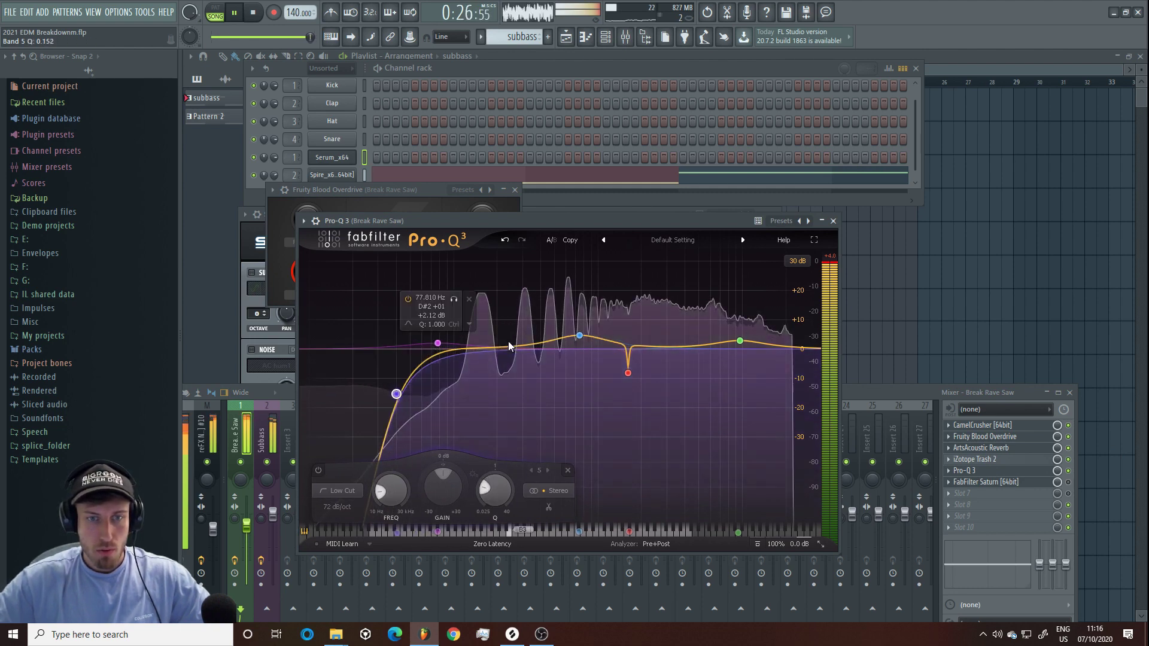
mouse_move(510, 346)
mouse_down()
mouse_move(506, 275)
mouse_move(508, 376)
mouse_move(500, 321)
mouse_move(504, 351)
mouse_up()
scroll(508, 376, up, 8)
scroll(500, 321, down, 8)
scroll(503, 341, up, 7)
key(space)
key(space)
scroll(504, 342, down, 3)
key(space)
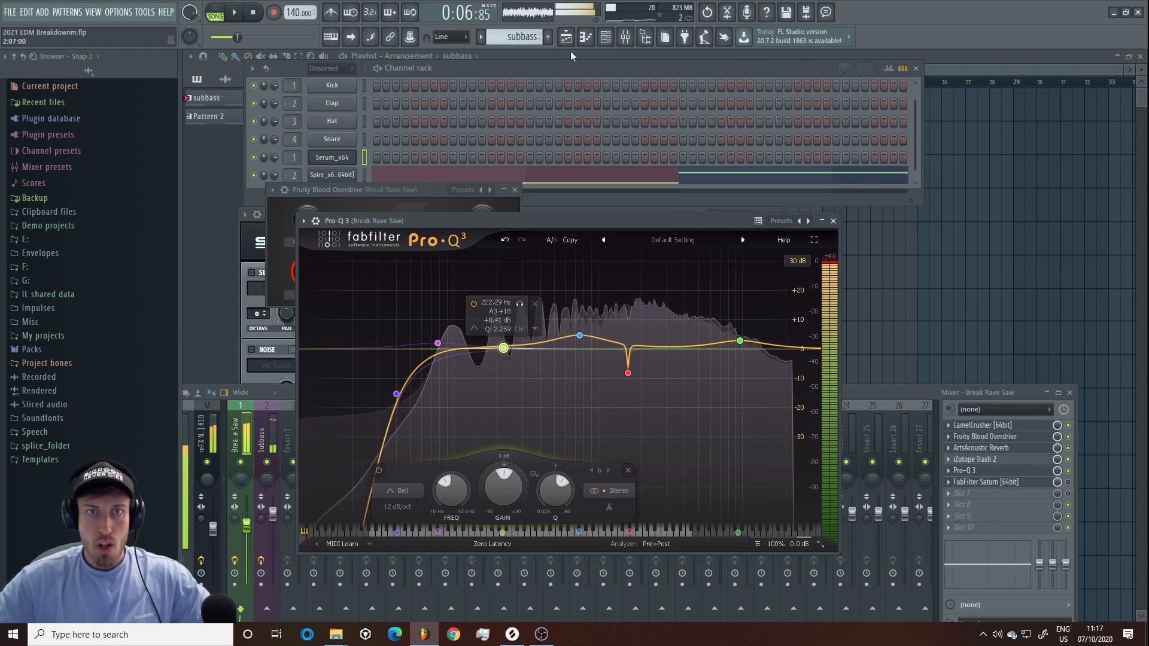
Step: Limit the playlist's time selection to the eight-bar section from bar 9 to bar 17
click(566, 38)
drag(495, 87, 541, 82)
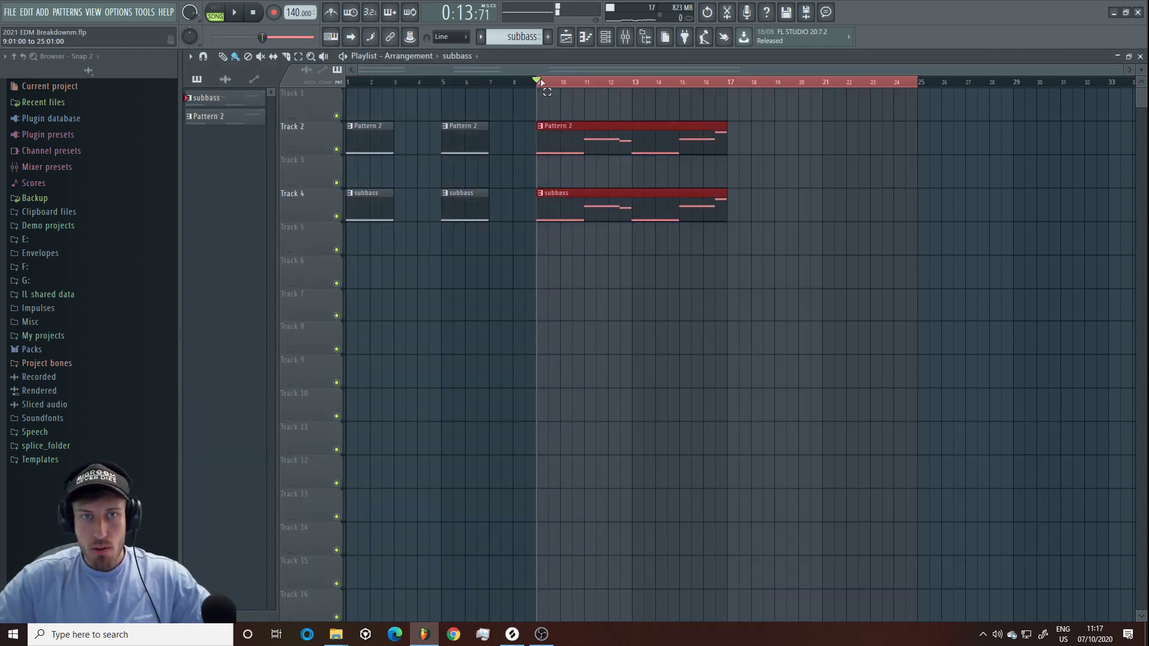
drag(918, 82, 731, 84)
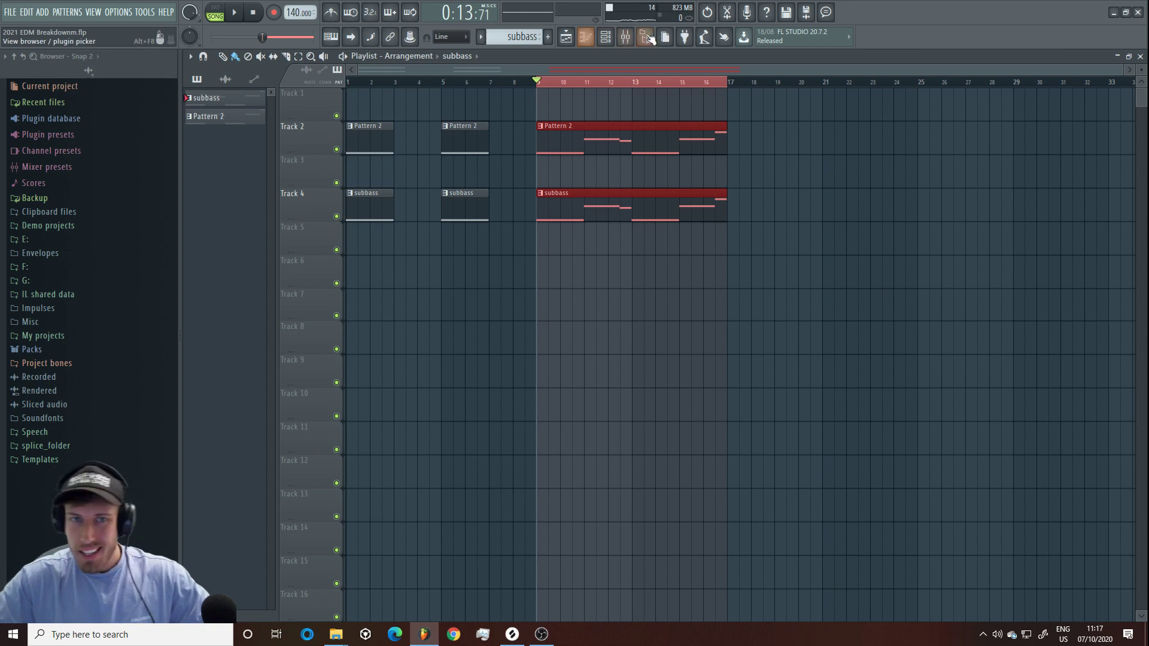
Step: Play the selected section and raise the low-mid bell around 222 Hz in the Break Rave Saw's Pro-Q 3 to +1.22 dB
click(607, 38)
click(626, 38)
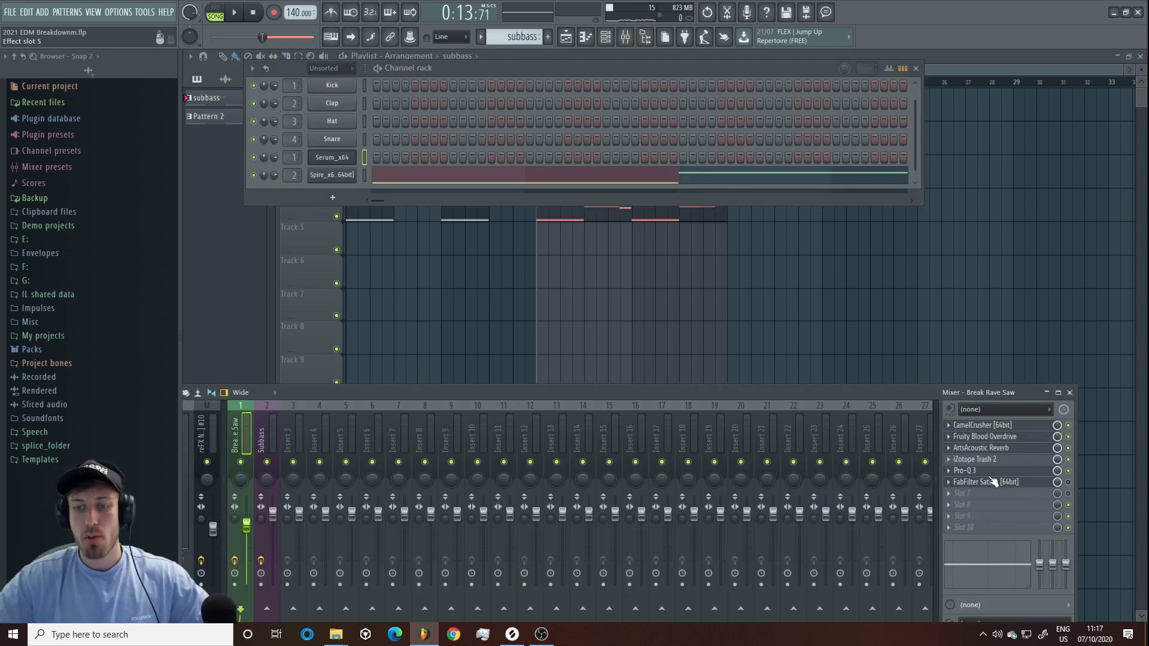
click(989, 471)
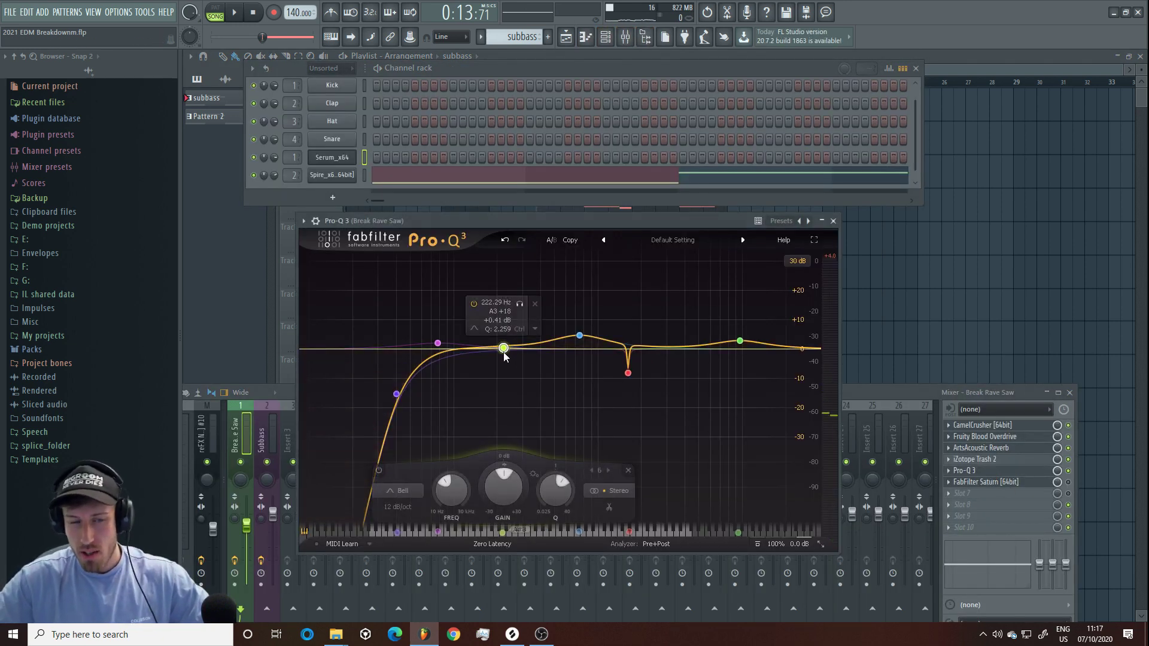
key(space)
mouse_move(504, 356)
mouse_down()
mouse_move(509, 363)
mouse_move(509, 346)
mouse_up()
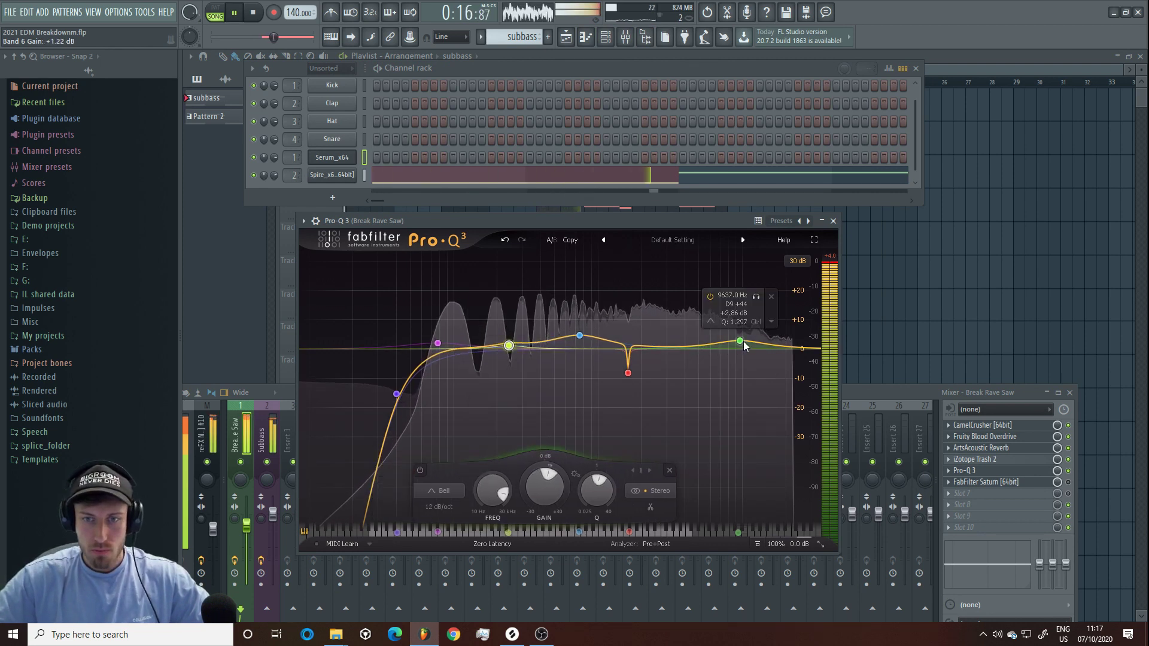
Step: Turn the high bell near 9.6 kHz into a slight cut and move the low cut to 48.749 Hz with Q 0.131
mouse_move(740, 341)
mouse_down()
mouse_move(738, 397)
mouse_move(788, 389)
mouse_move(790, 371)
mouse_move(750, 355)
mouse_up()
drag(396, 394, 407, 402)
scroll(407, 401, down, 1)
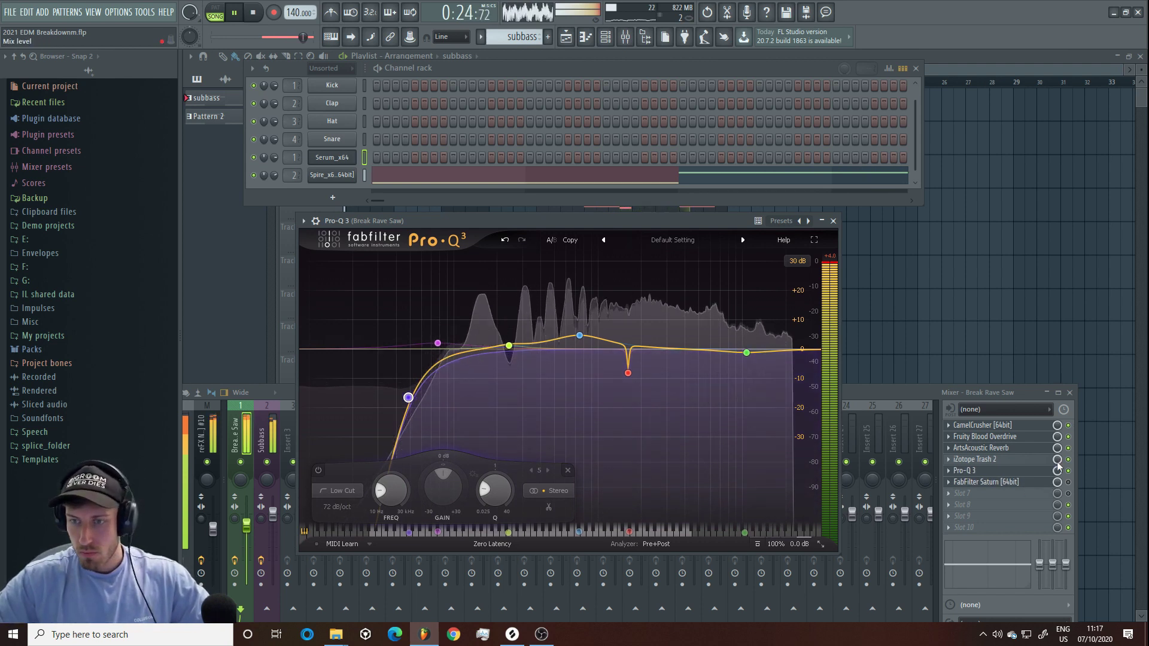
Step: Pull the upper part of the Clip Control distortion curve down to a nearly straight line in the Break Rave Saw's iZotope Trash 2
click(982, 459)
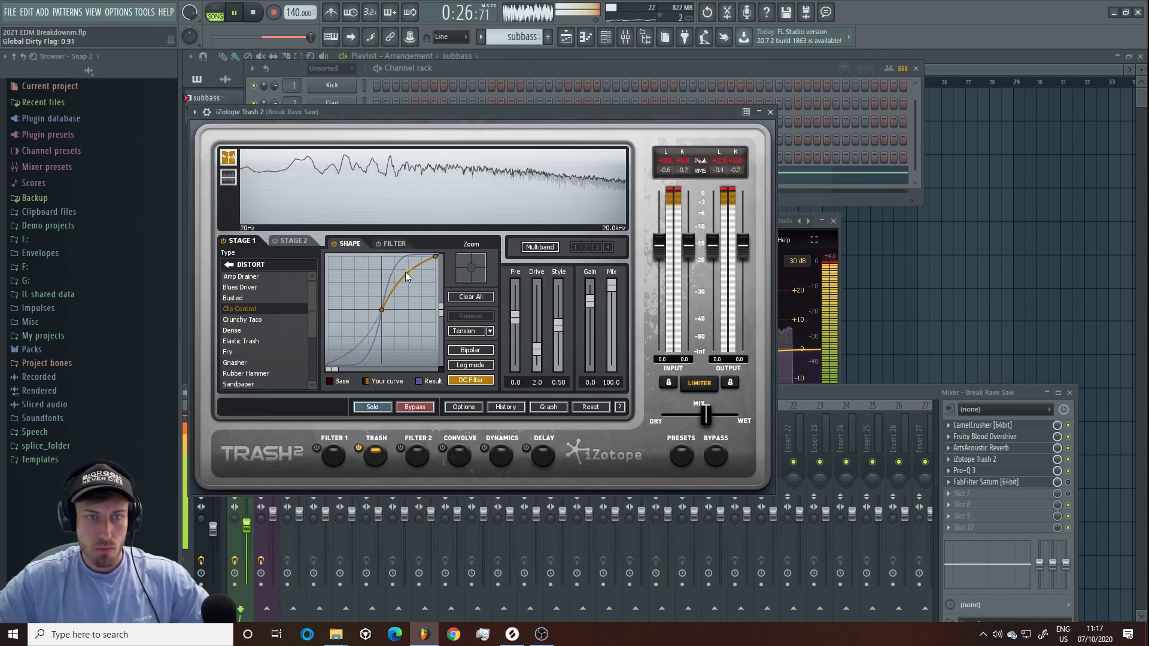
drag(405, 272, 398, 294)
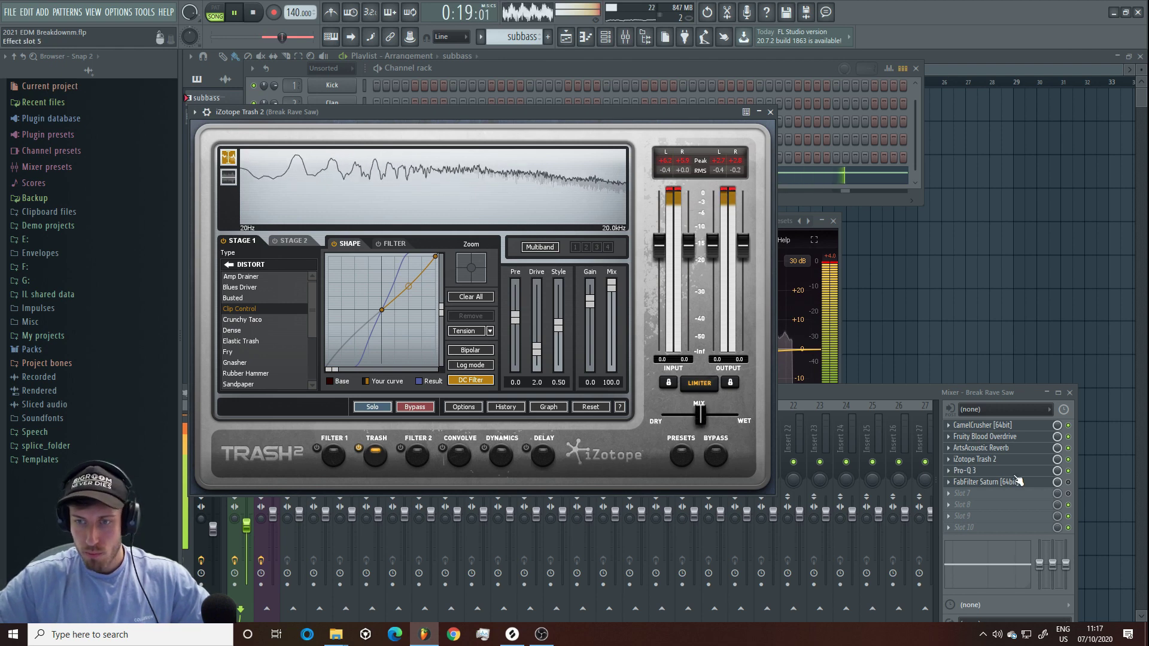
Step: Change the Break Rave Saw EQ's high bell to a high cut at about 12.7 kHz, Q 0.984, and move the low cut to 57.885 Hz
click(988, 470)
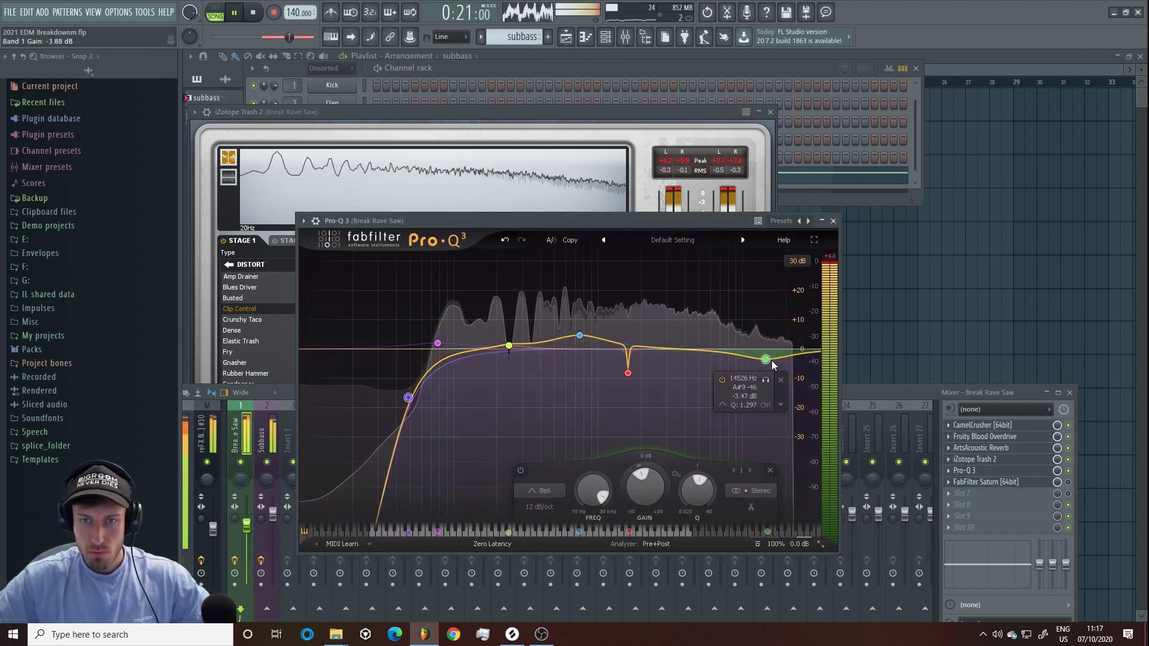
mouse_move(772, 362)
mouse_down()
mouse_move(799, 388)
mouse_move(785, 373)
mouse_up()
click(565, 491)
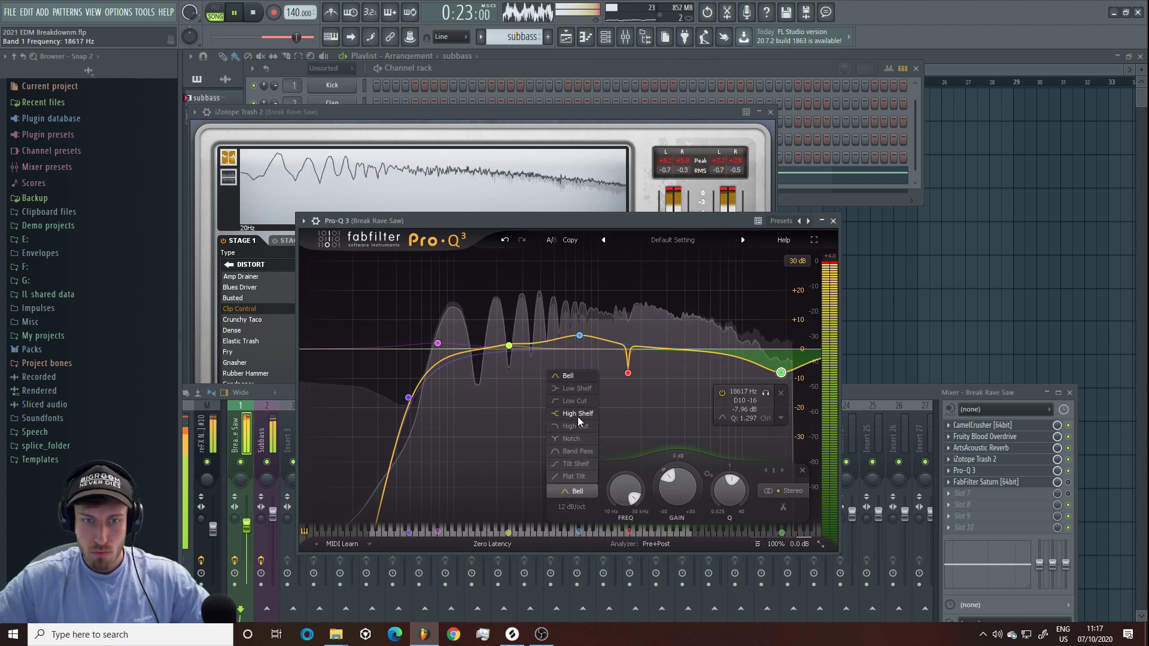
click(583, 425)
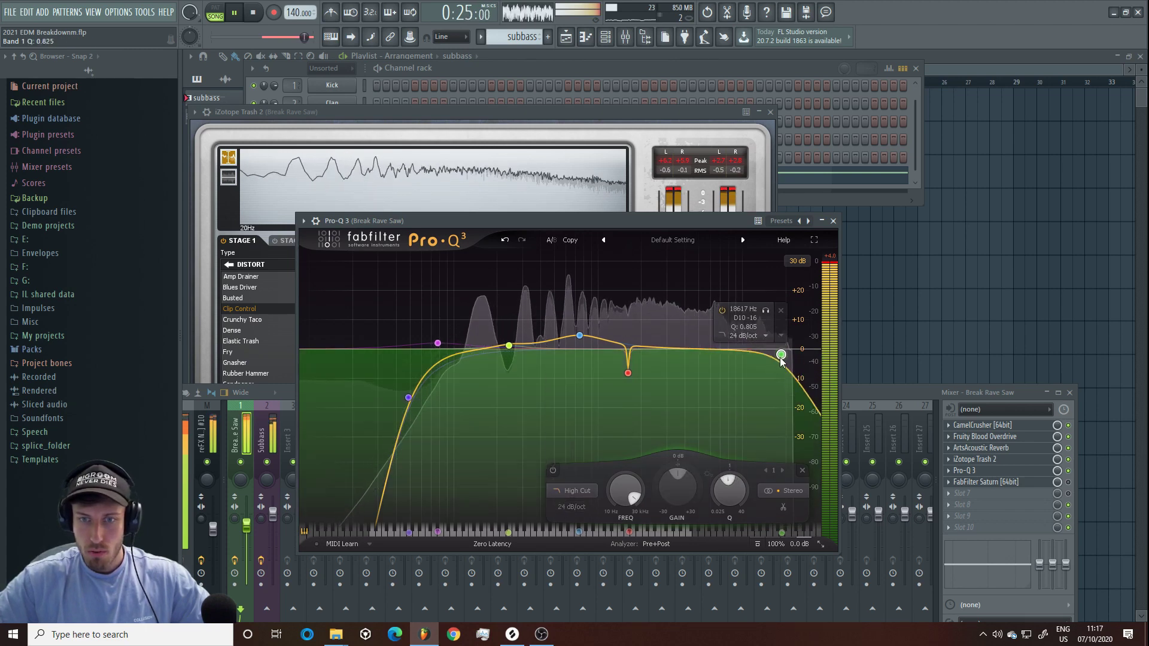
drag(781, 372, 755, 354)
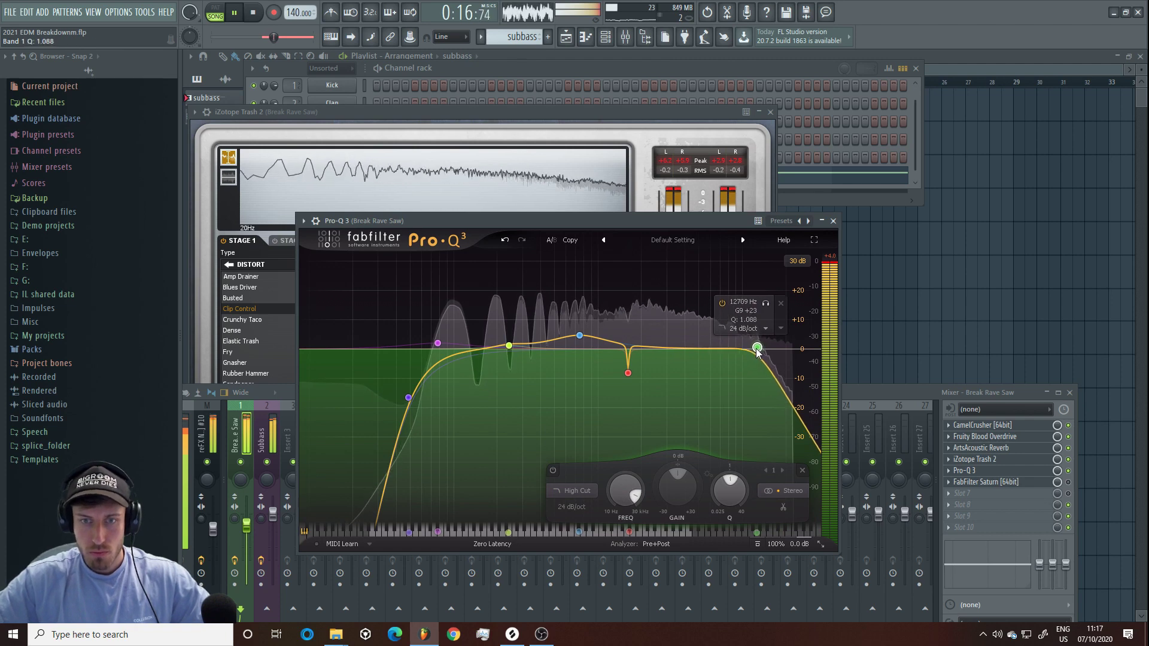
scroll(756, 355, up, 1)
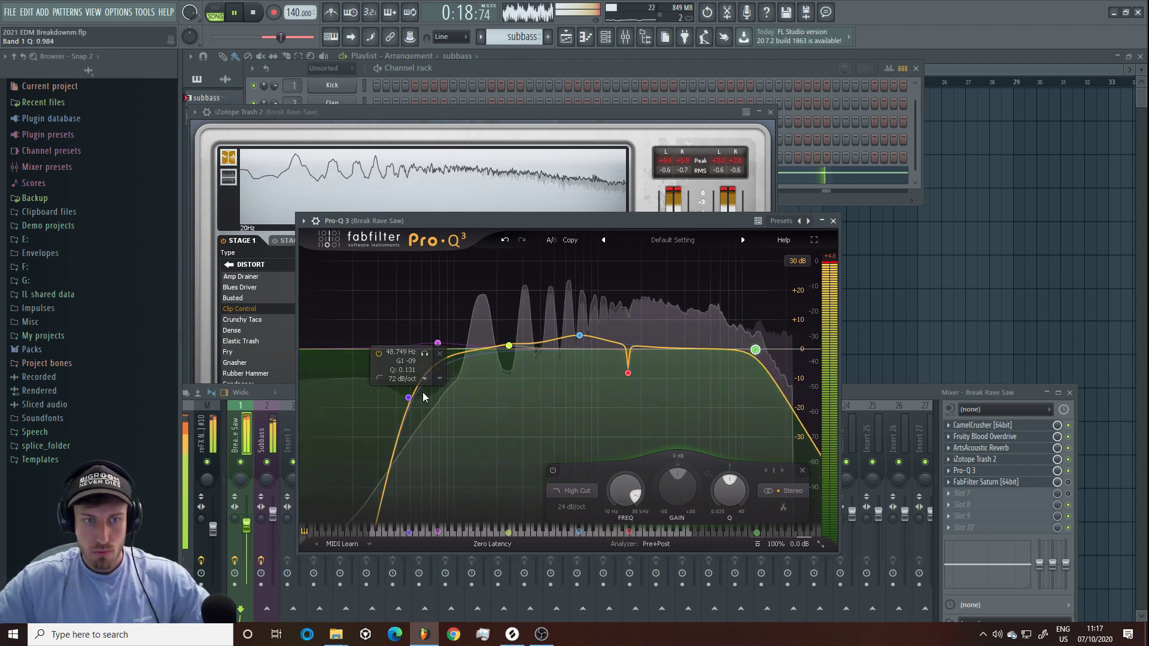
drag(413, 402, 424, 399)
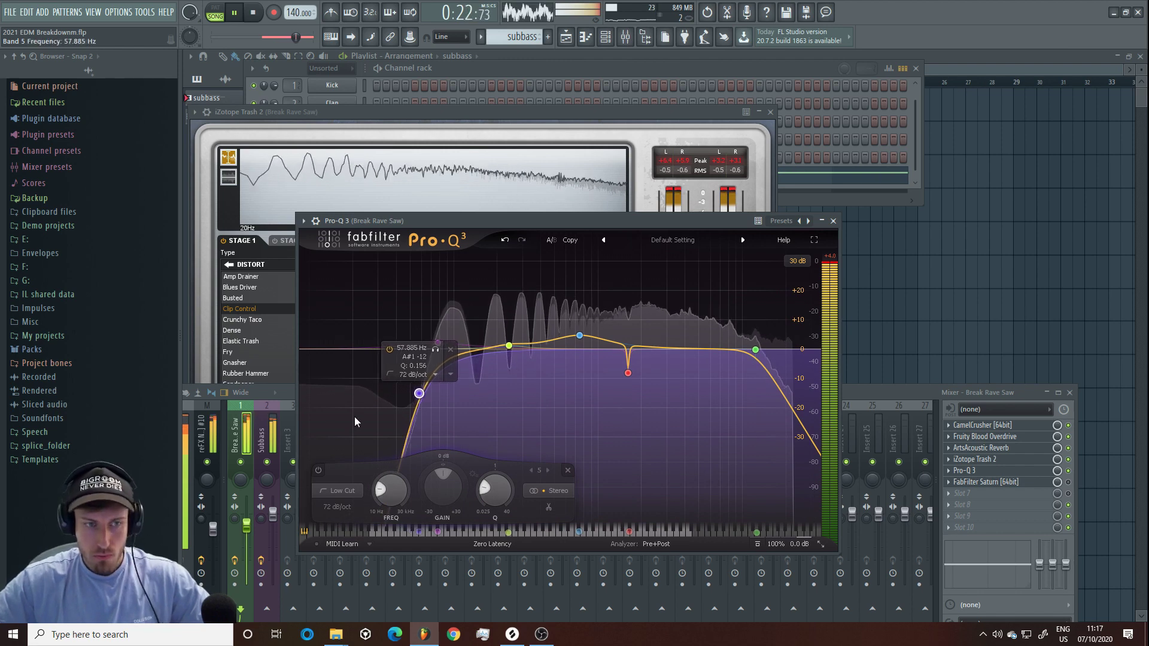
Step: In the Subbass track's Pro-Q 3, move the low shelf to 38.037 Hz and change its shape to Bell
click(262, 442)
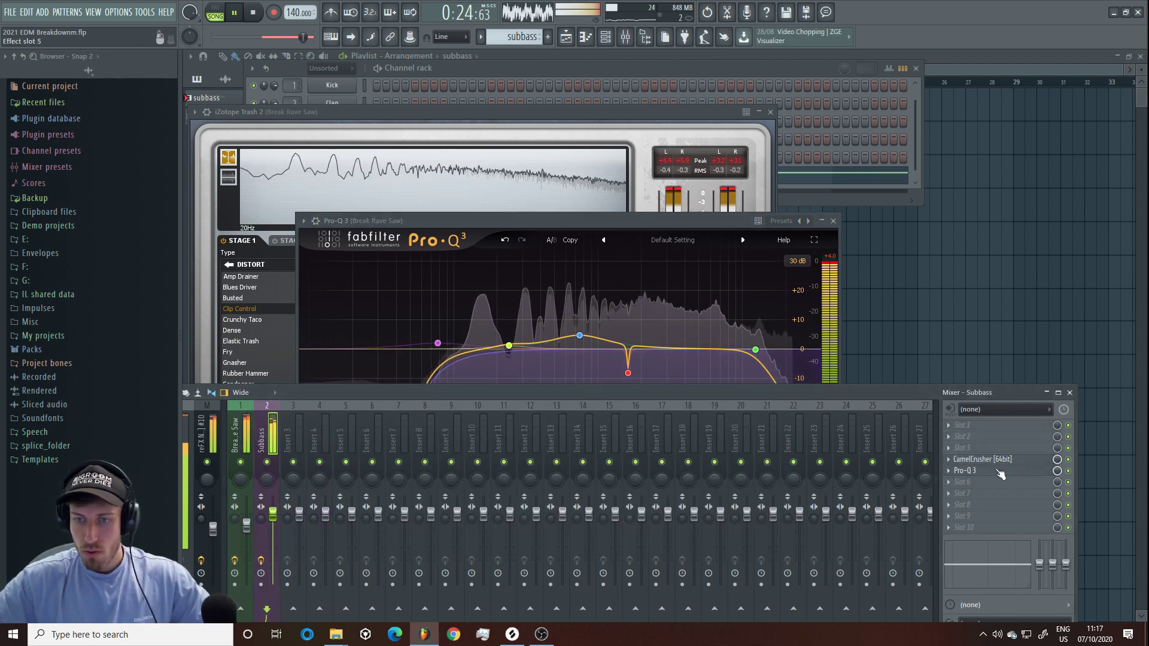
click(965, 471)
drag(333, 258, 315, 243)
click(264, 413)
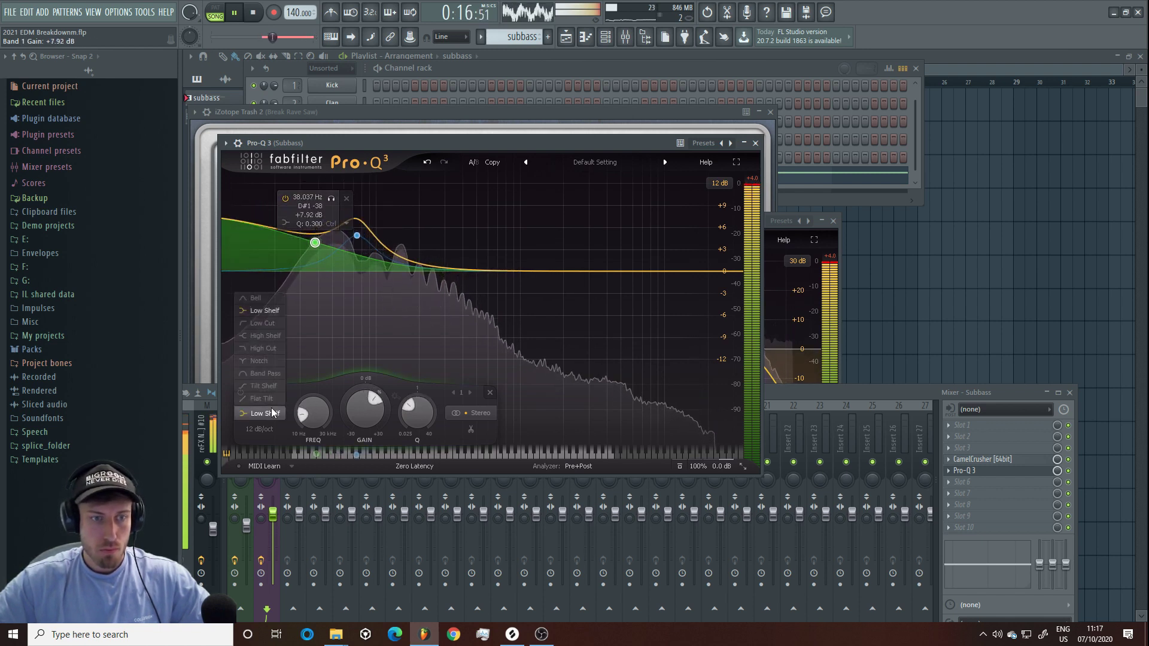
click(257, 299)
Step: Set the Subbass EQ's second low band to 72.091 Hz with +3.10 dB gain and Q 1.798
scroll(314, 218, up, 6)
drag(312, 217, 355, 249)
scroll(308, 242, down, 6)
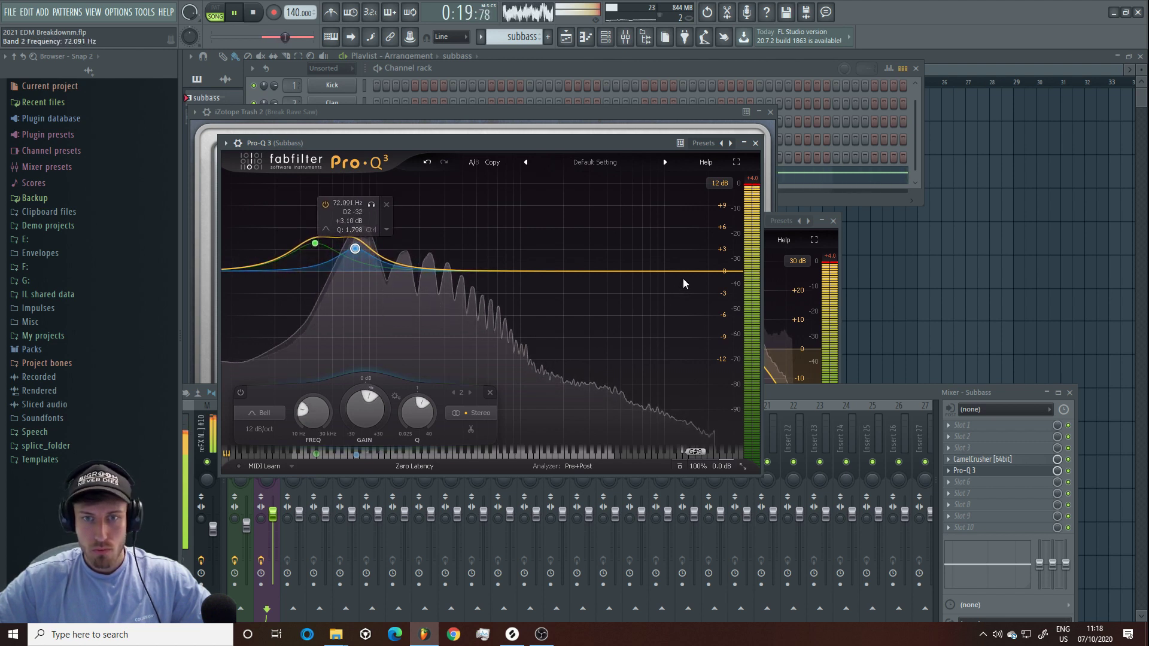
Step: Add a bell cut to the Subbass EQ at 1262.4 Hz with -12.65 dB gain and Q 1.151, then stop playback
drag(548, 270, 541, 345)
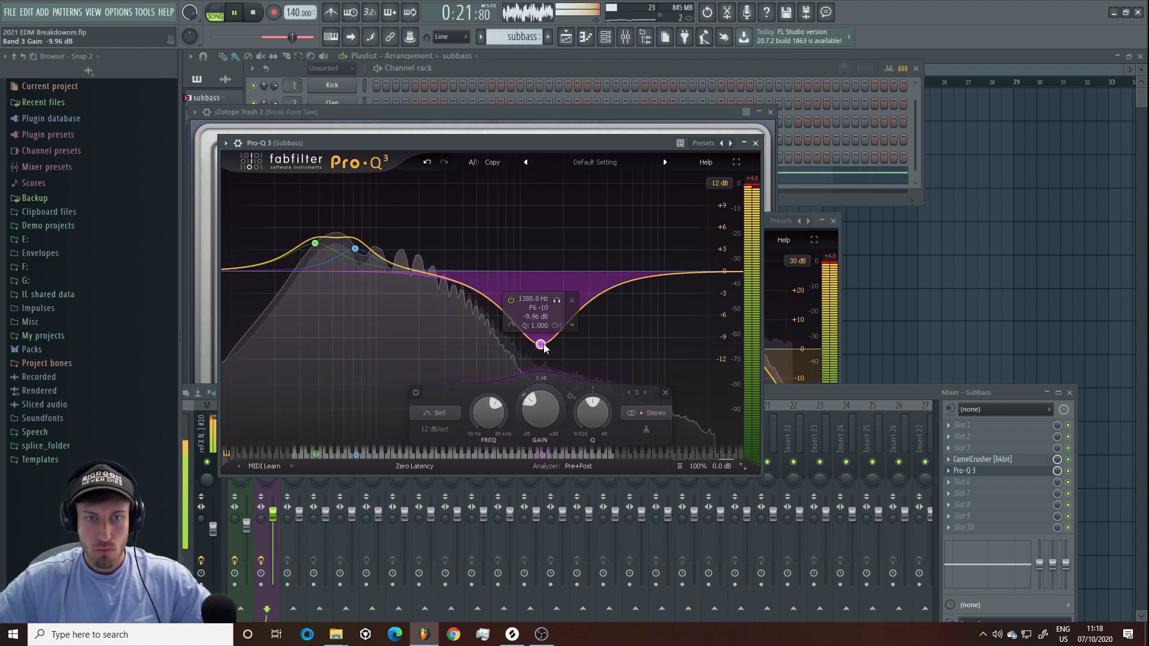
scroll(544, 348, up, 5)
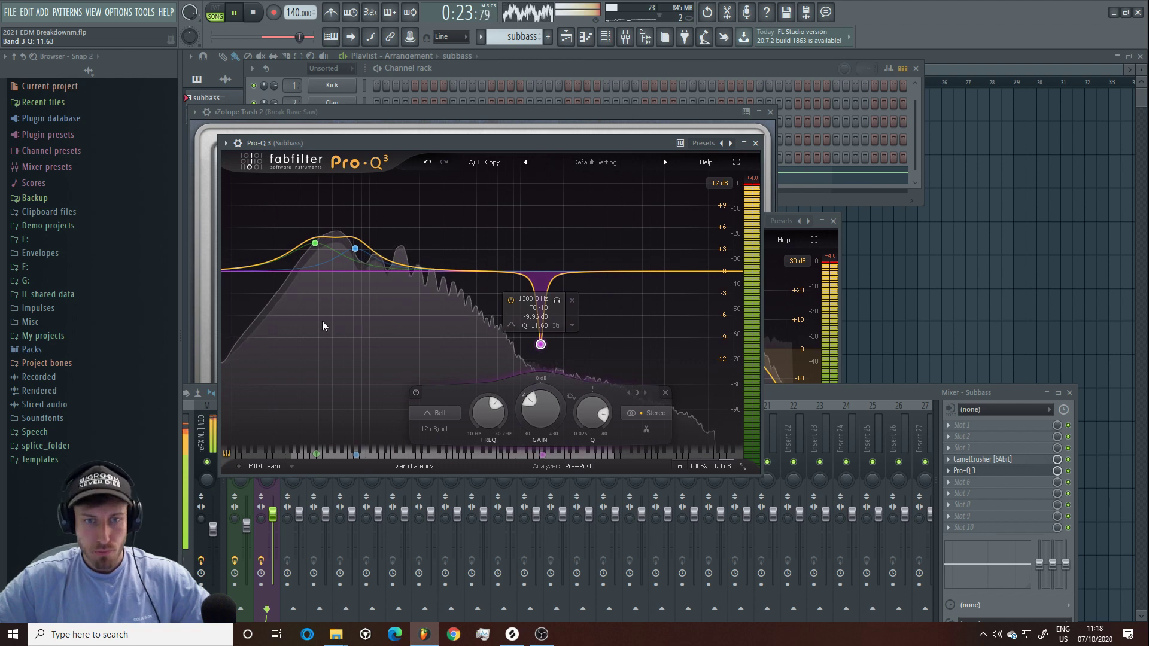
key(l)
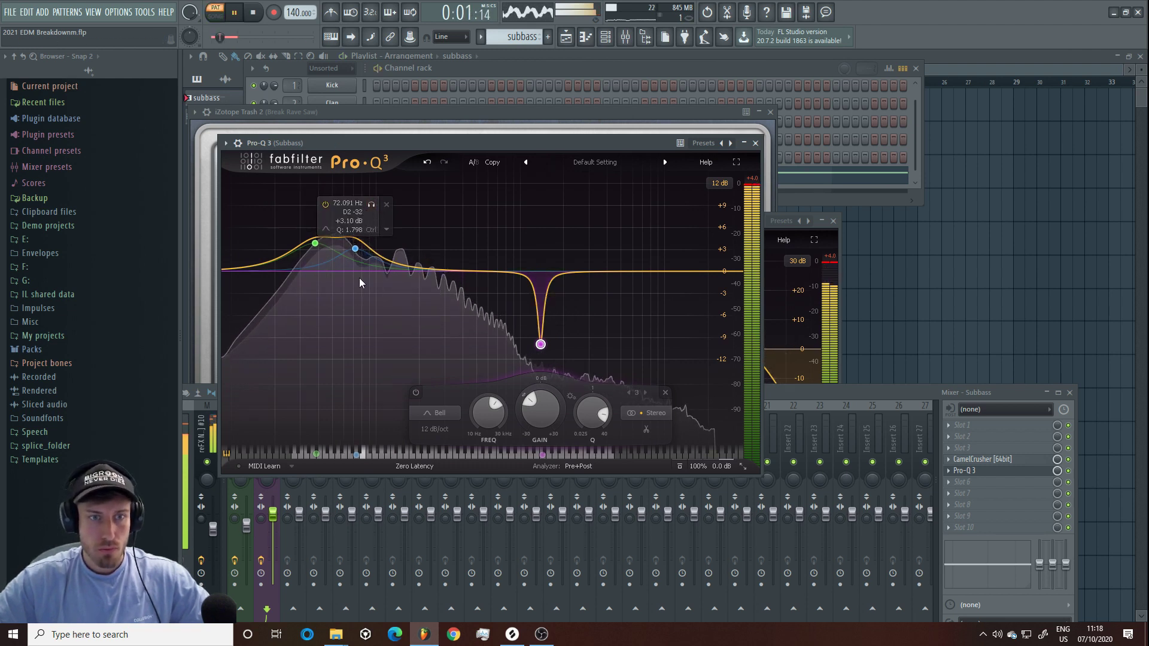
mouse_move(541, 344)
mouse_down()
mouse_move(533, 377)
mouse_move(536, 345)
mouse_up()
scroll(533, 310, down, 10)
scroll(533, 311, up, 6)
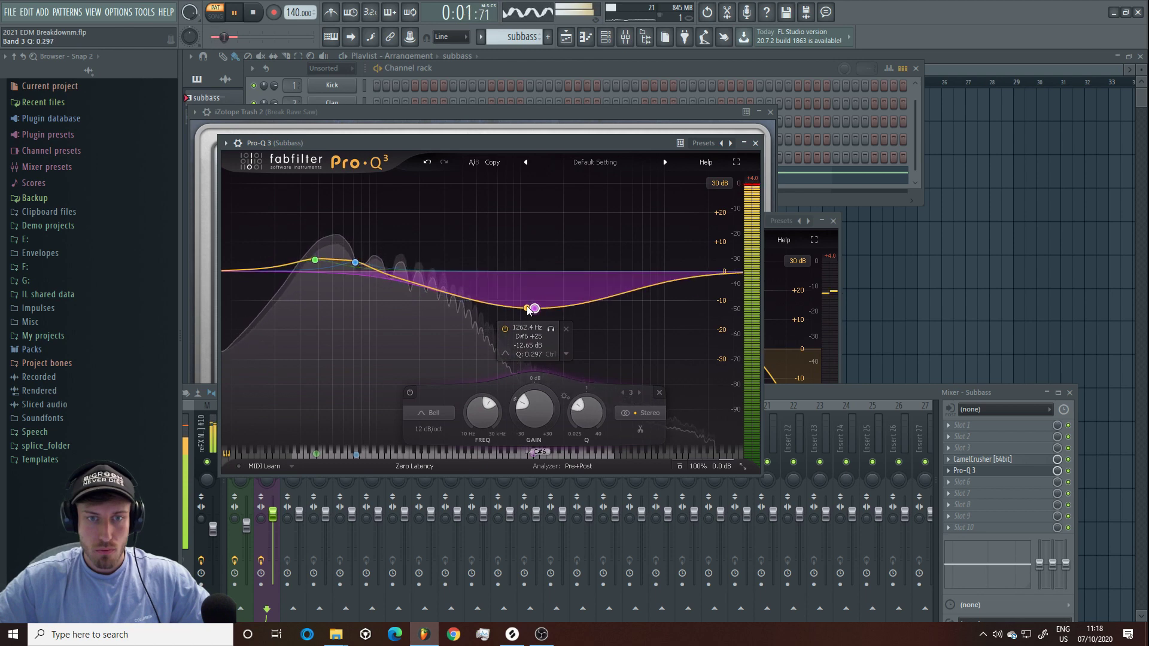
scroll(534, 313, down, 4)
key(space)
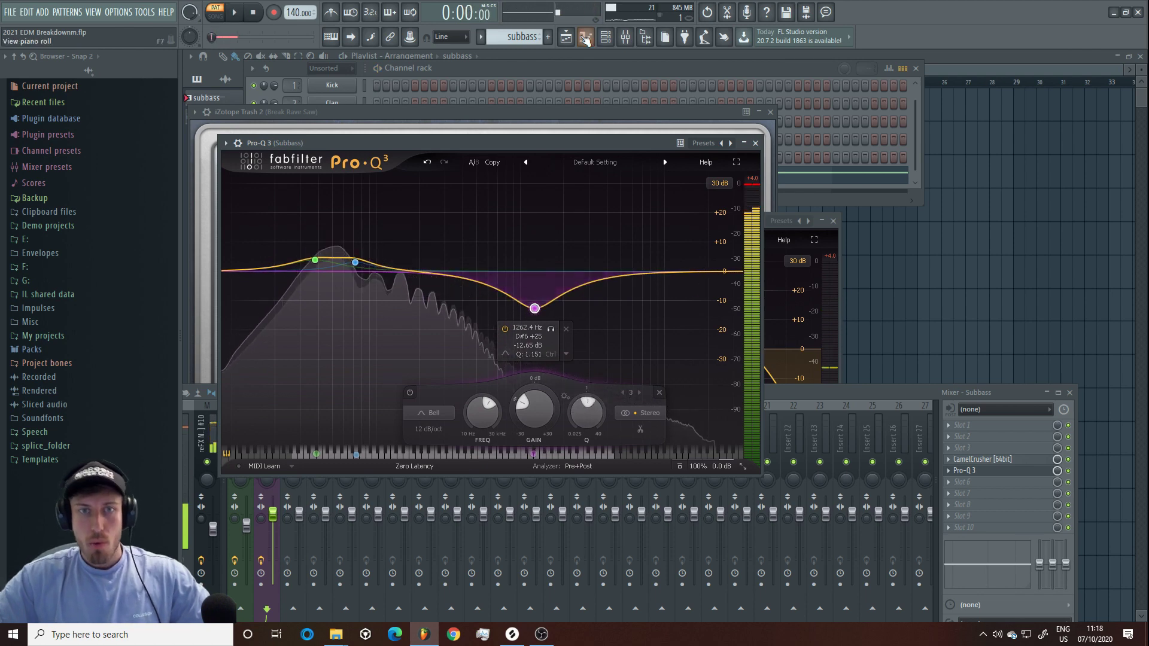
Step: Close the plugin windows and rename Pattern 2 in the playlist as Rave lead
key(F12)
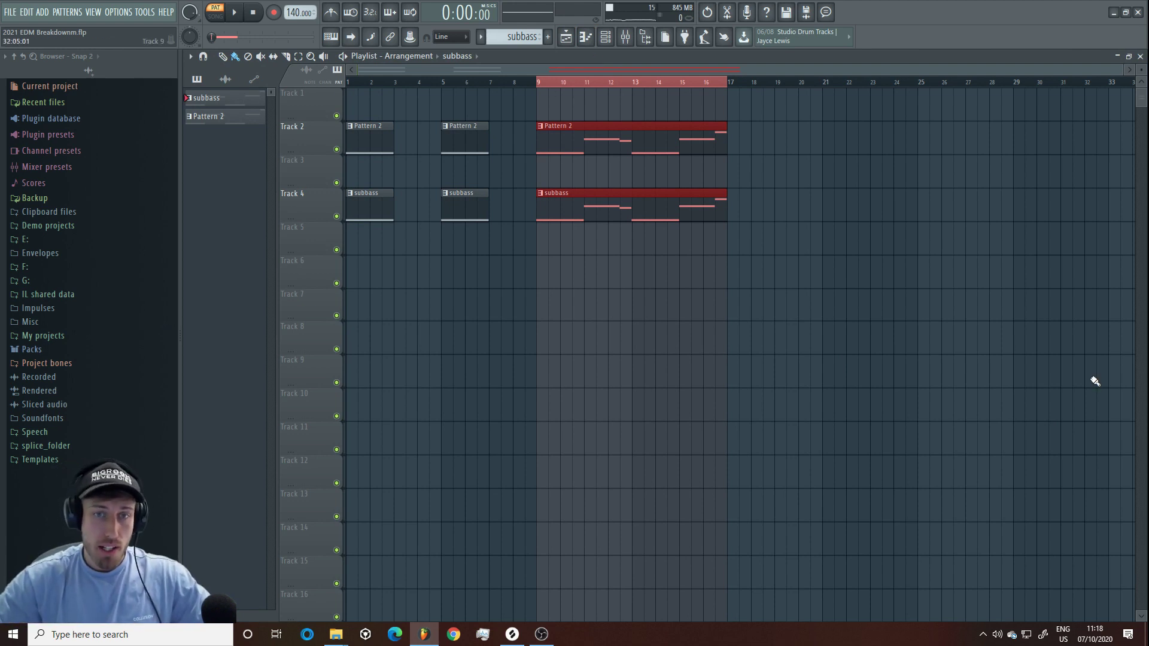
right_click(539, 131)
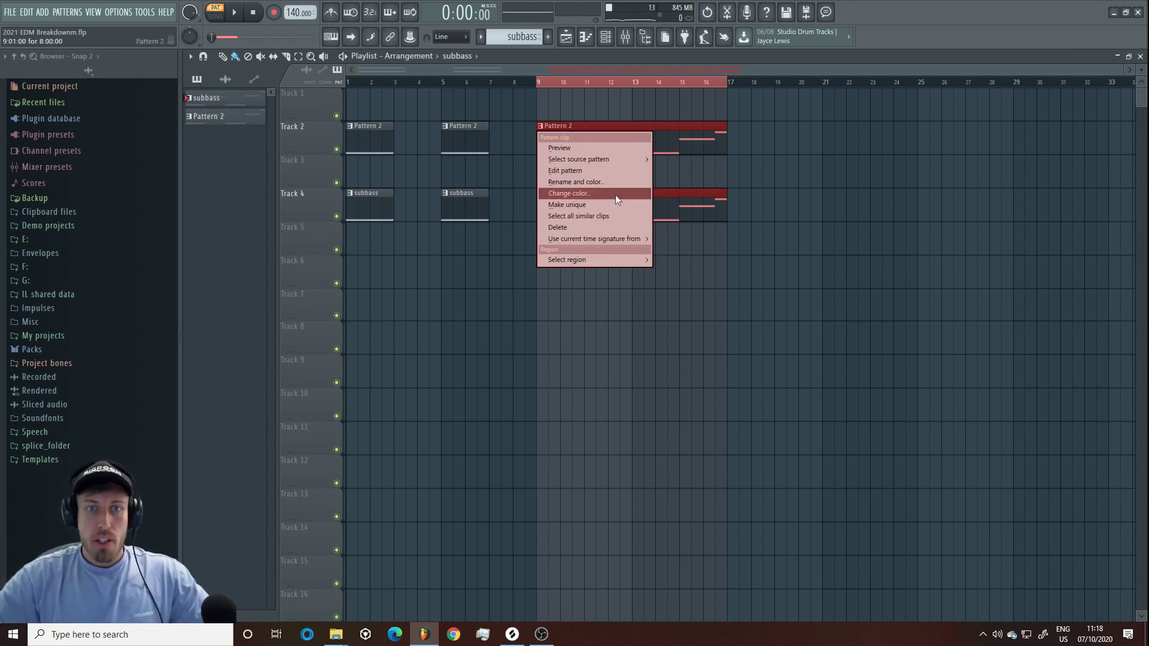
click(610, 182)
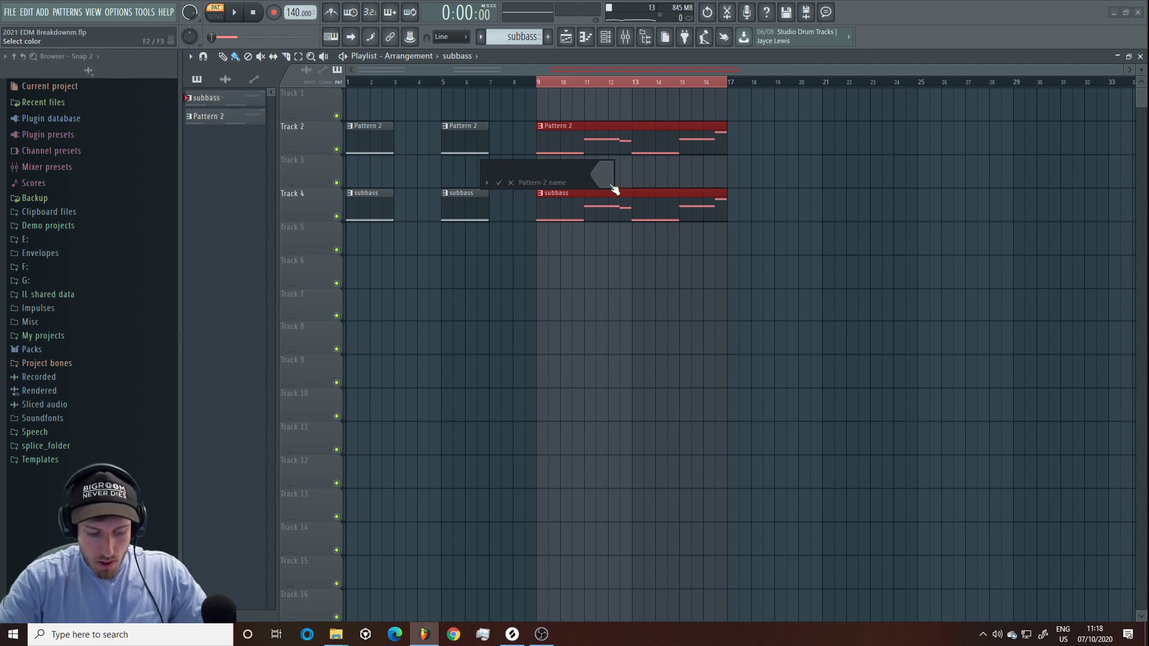
text(Rave lead)
key(Return)
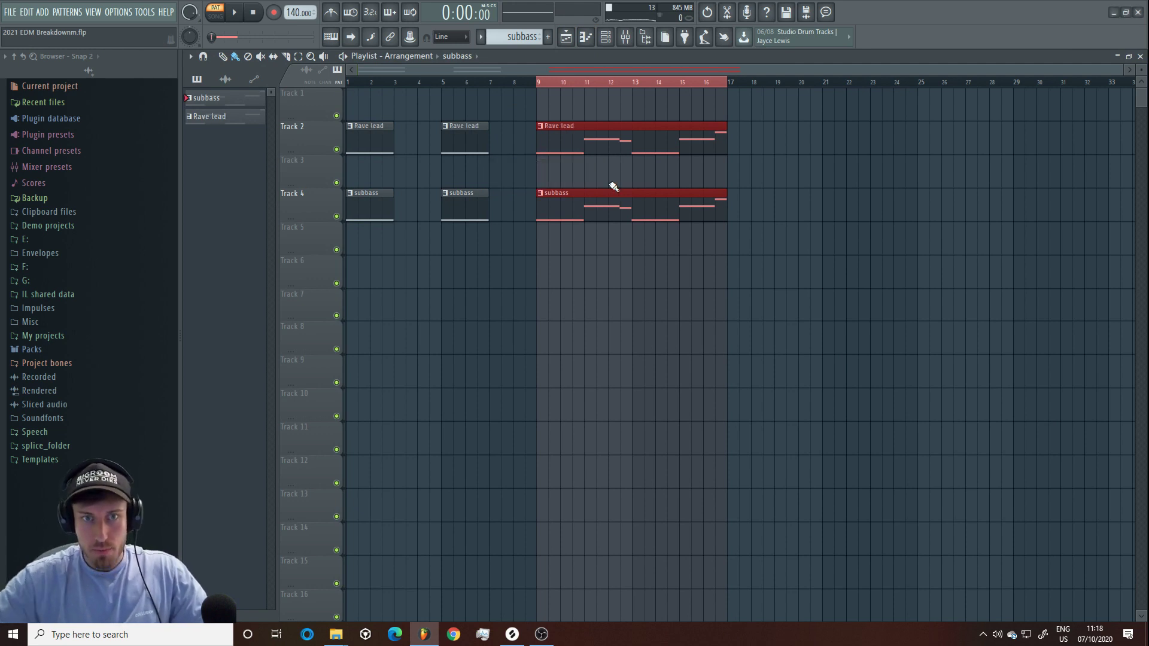
Step: Play from bar 9, nudge the Subbass EQ's mid cut and lowest band, and set its second band to 67.433 Hz, +5.96 dB
click(538, 71)
key(F9)
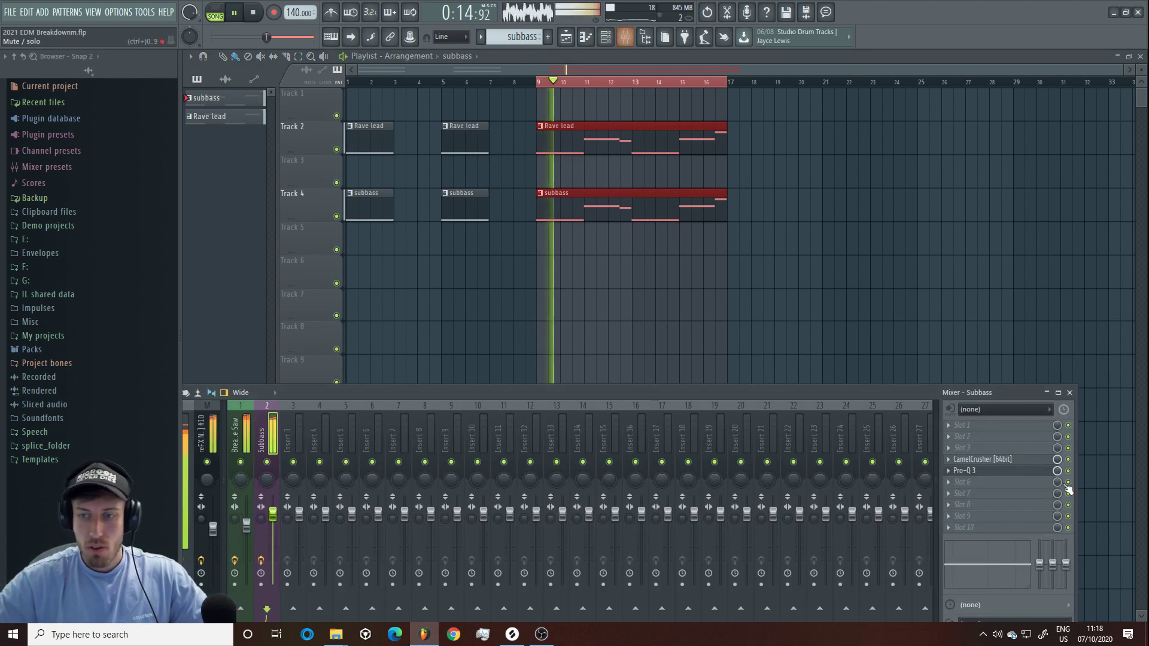
click(1016, 477)
mouse_move(533, 303)
mouse_down()
mouse_move(544, 354)
mouse_move(532, 305)
mouse_up()
drag(358, 264, 318, 261)
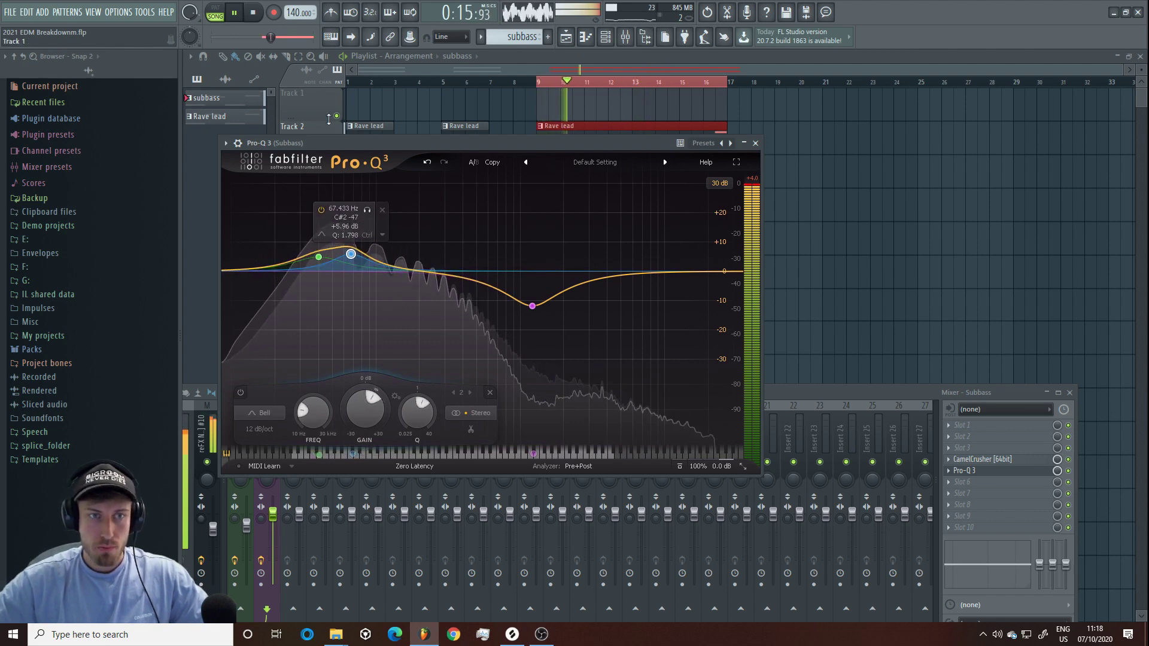
Step: Mute the Rave lead track, play the sub alone, raise its lowest EQ band and set the second band to 66.793 Hz, +5.55 dB
click(336, 149)
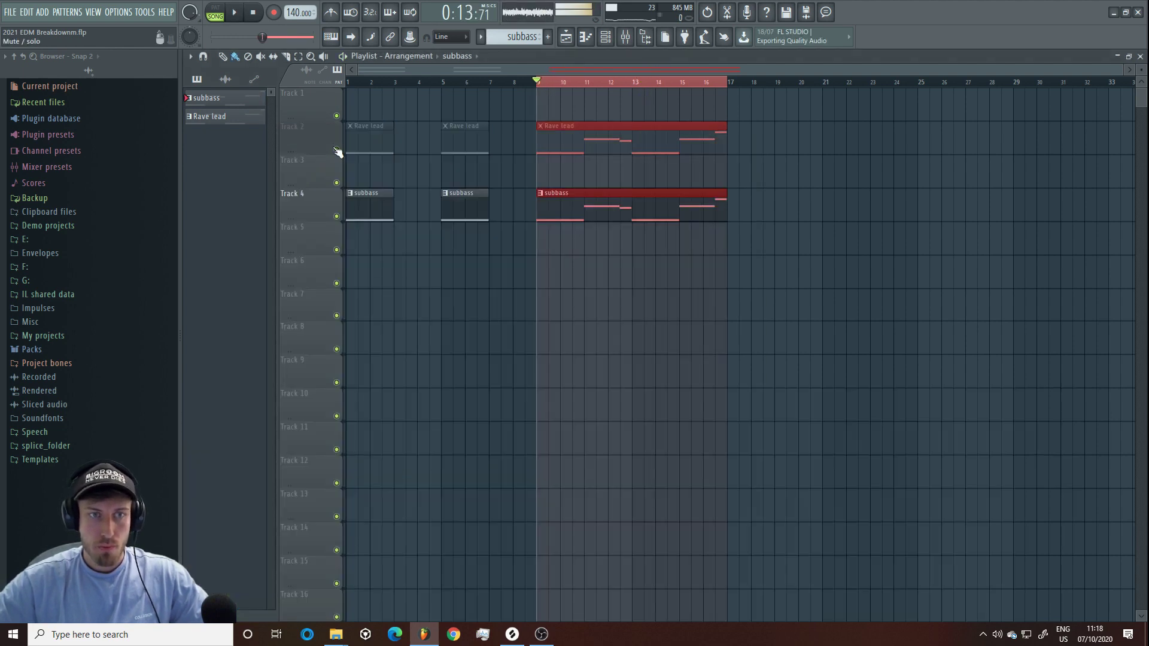
key(space)
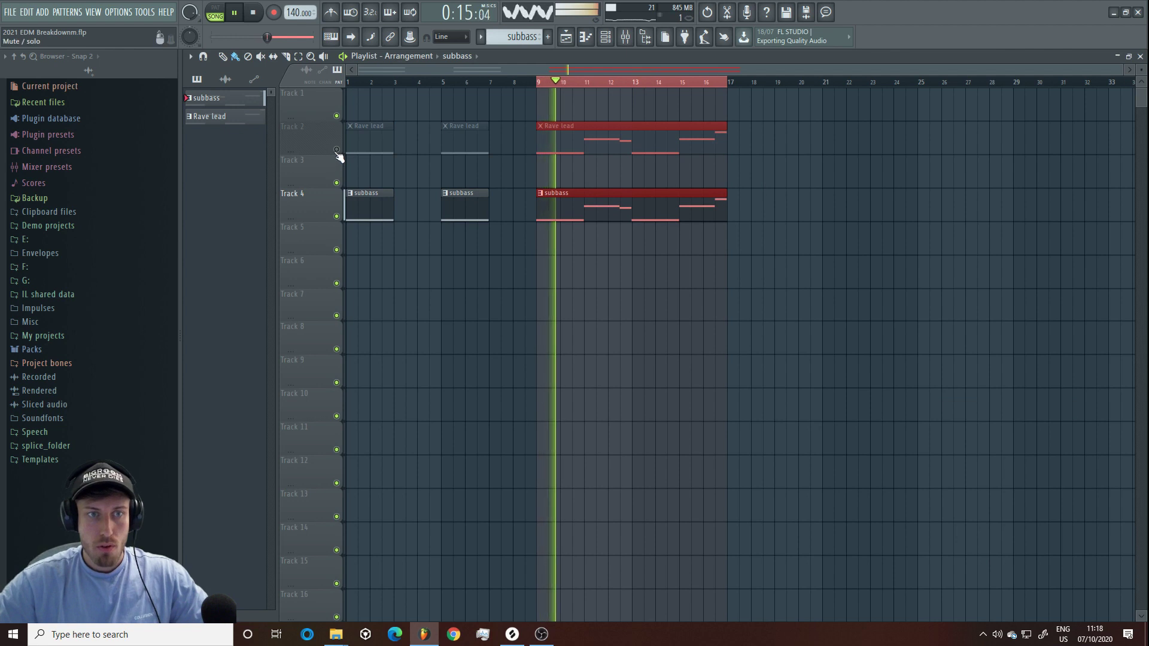
click(626, 36)
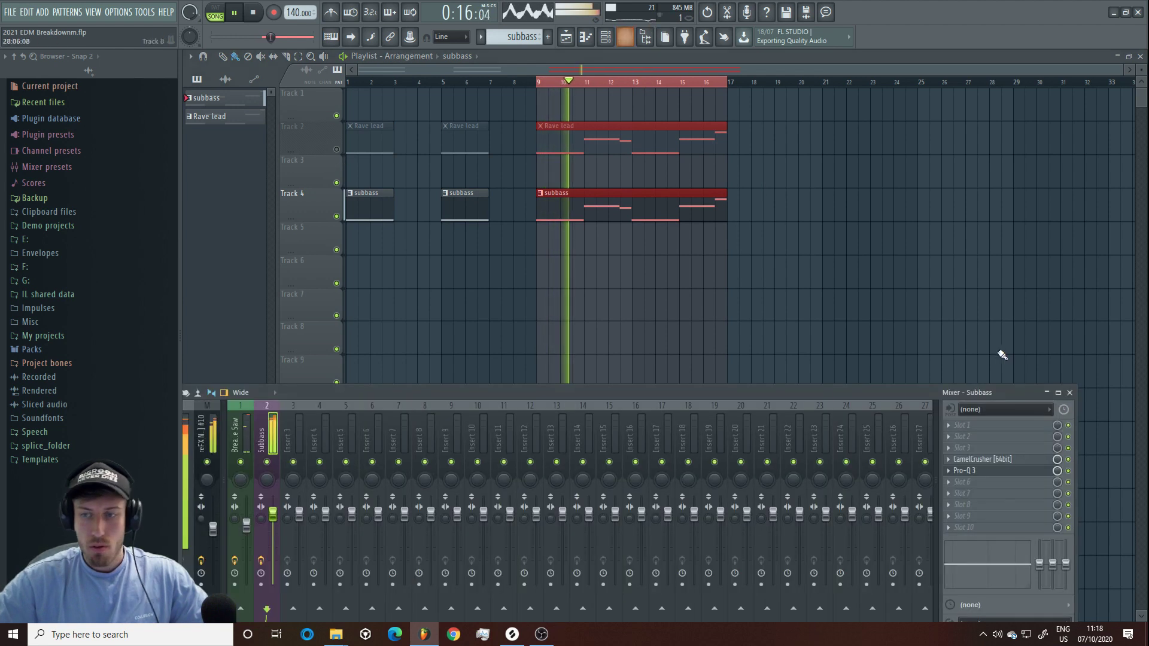
click(994, 471)
drag(318, 257, 317, 249)
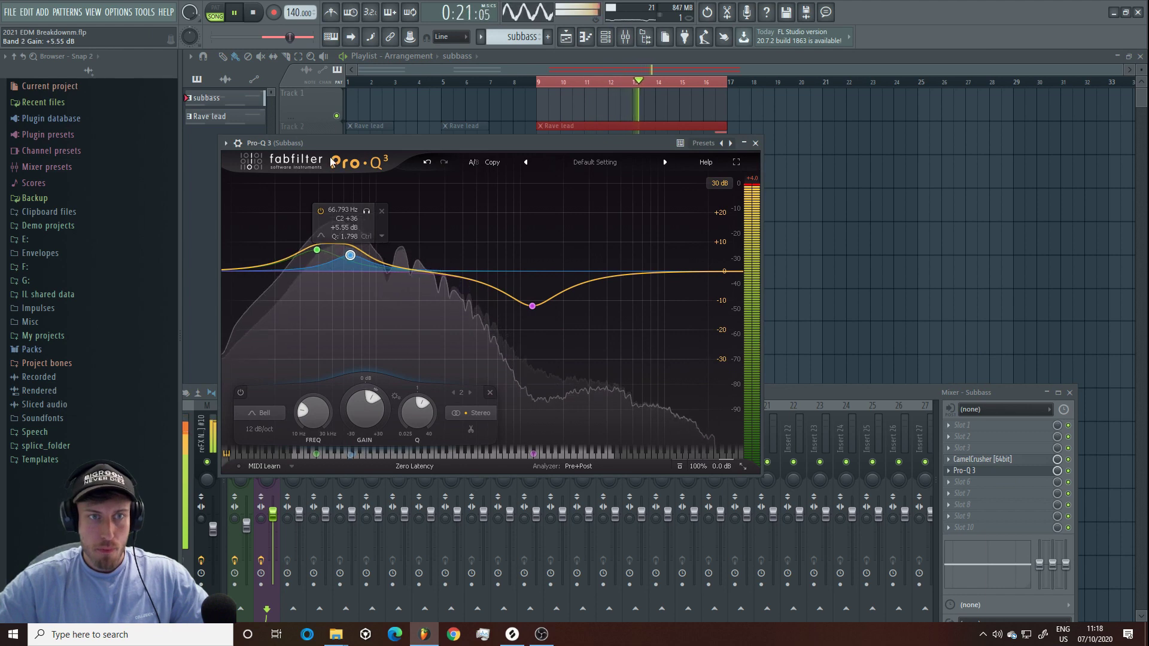
Step: Unmute the Rave lead playlist track and restart playback with both parts
click(336, 133)
click(337, 150)
key(space)
key(space)
Step: Lower the Subbass mixer volume slightly and add S1 Imager Stereo to that track with the width at 0.03
click(626, 37)
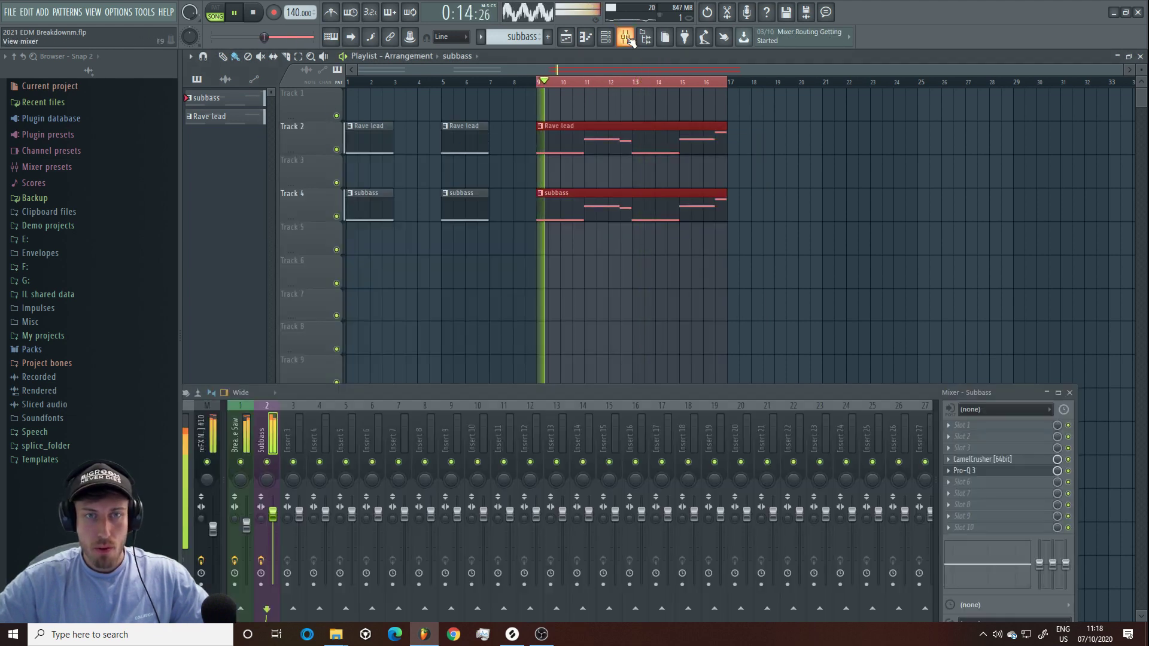
right_click(275, 519)
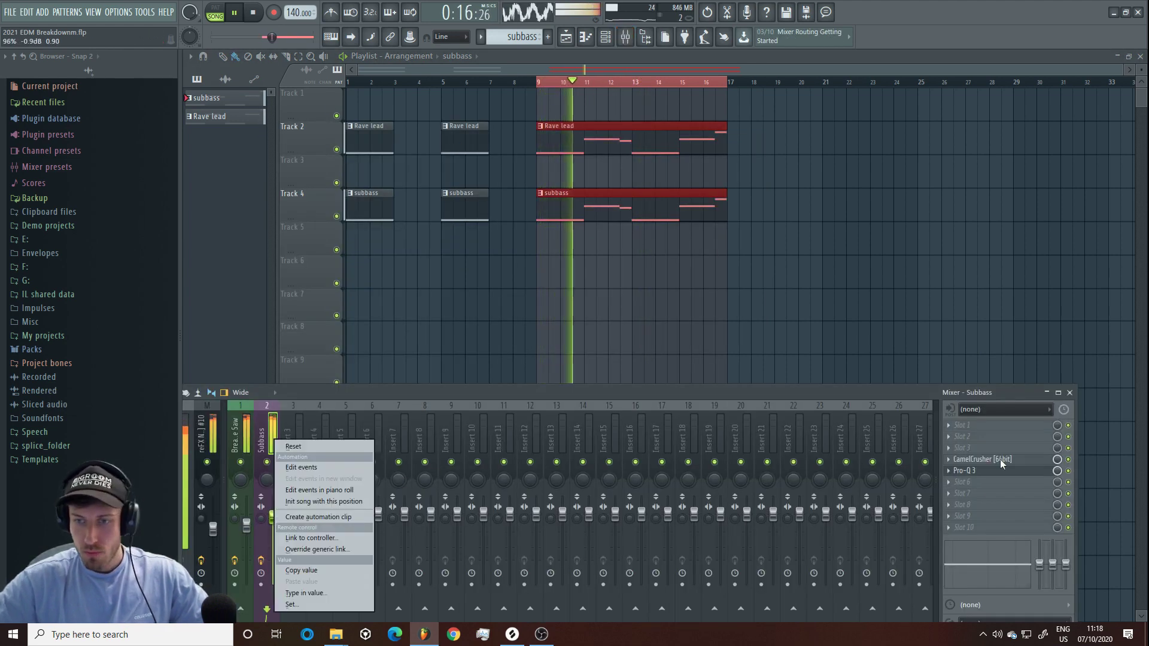
click(948, 449)
click(563, 90)
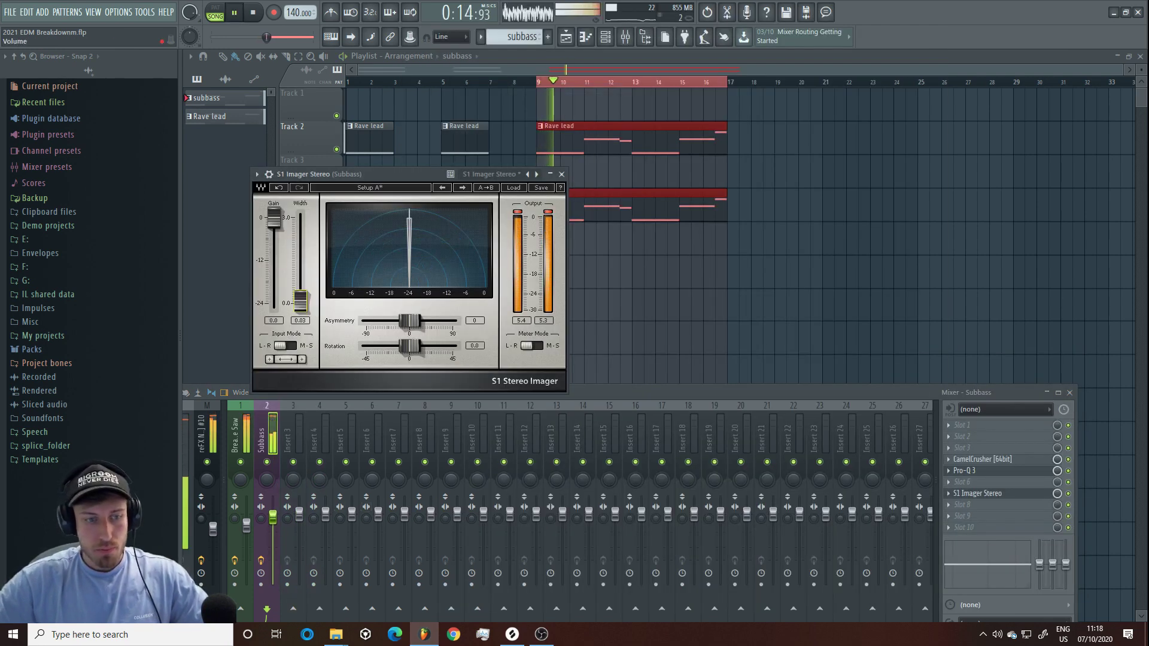
Step: Add S1 Imager Stereo to the Break Rave Saw track with width 1.31 and lower the track's volume slightly
click(246, 443)
click(981, 517)
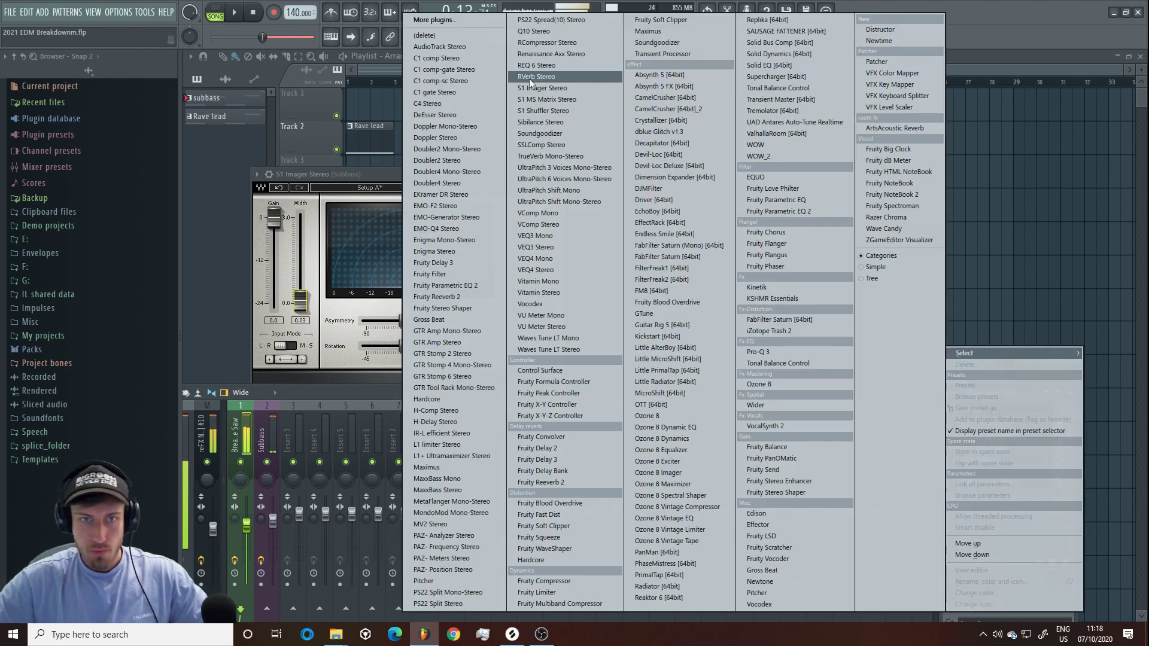
click(542, 88)
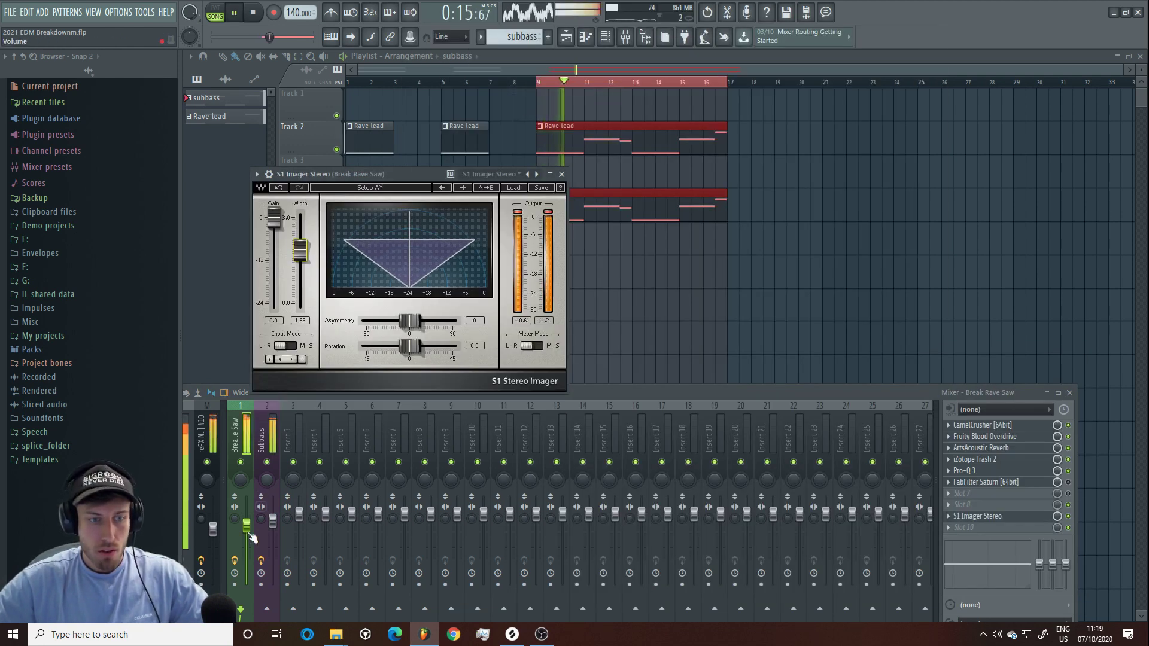
drag(246, 526, 246, 533)
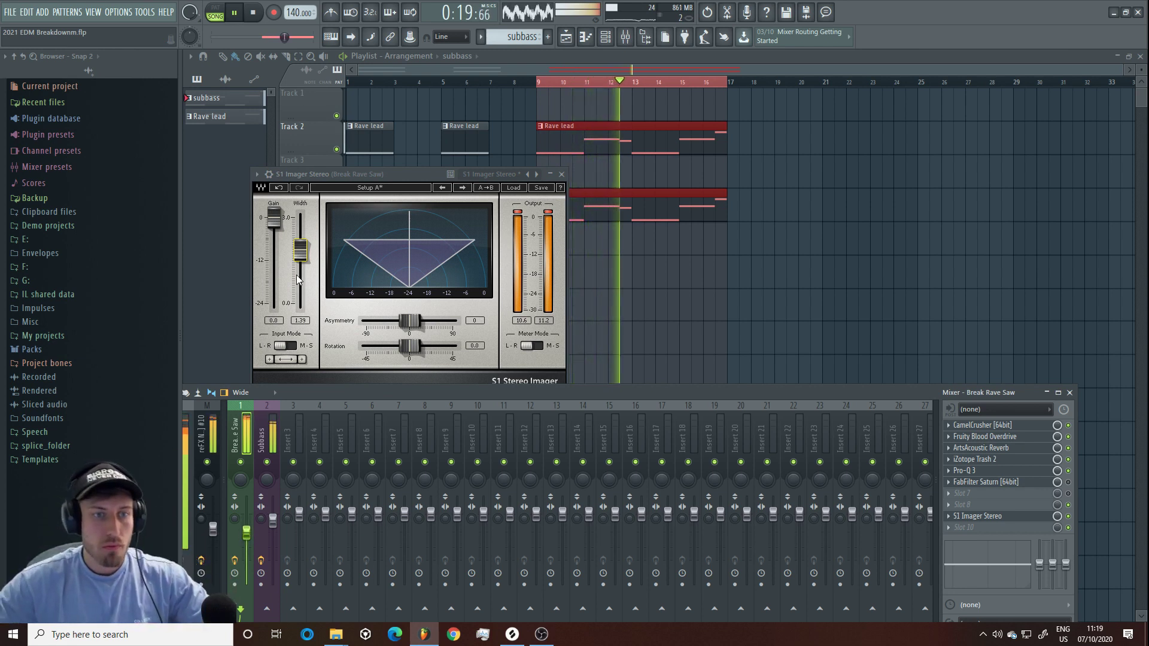
drag(299, 251, 300, 255)
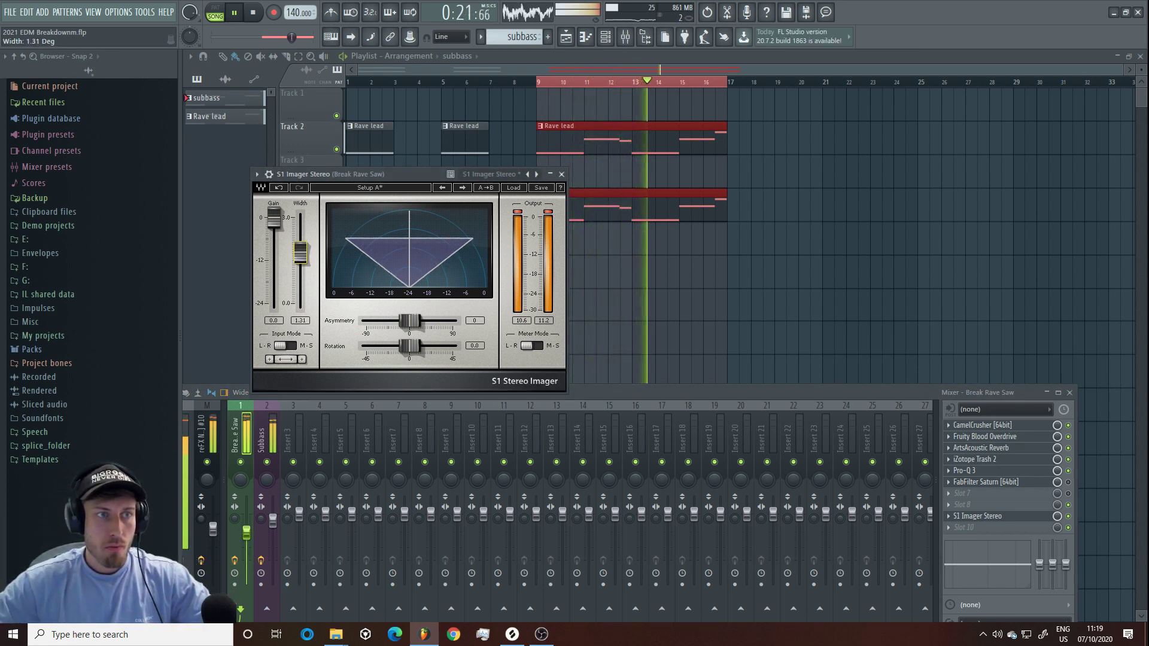
Step: Open the Rave lead pattern in the piano roll and copy all of the Serum_x64 notes
double_click(627, 143)
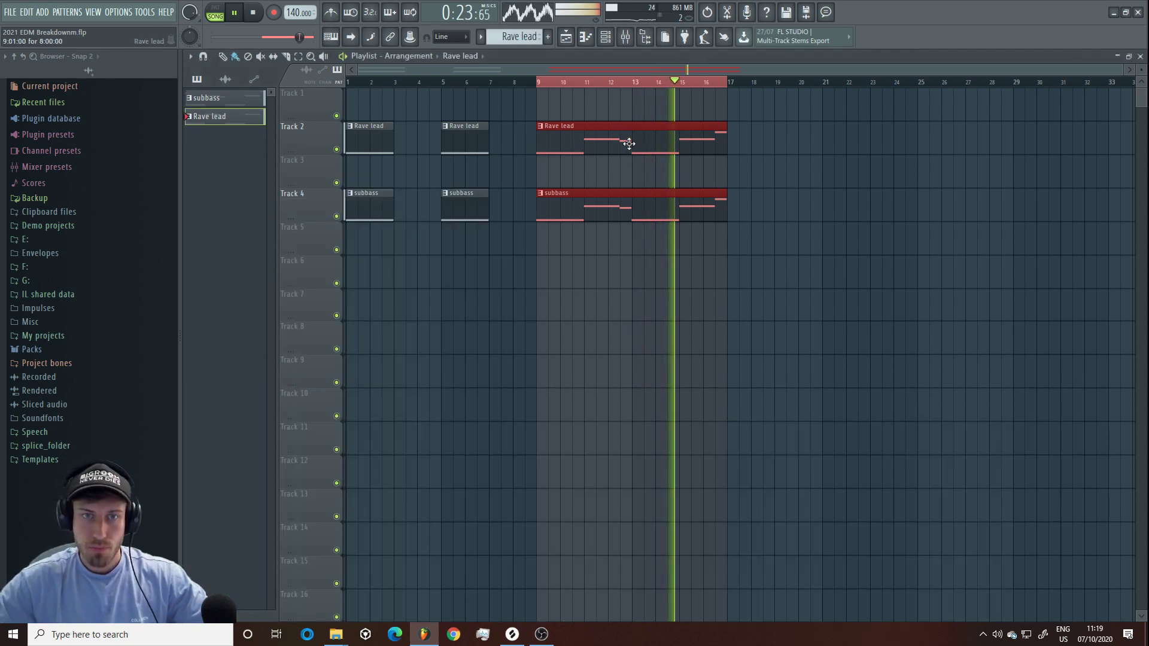
click(1034, 130)
click(606, 37)
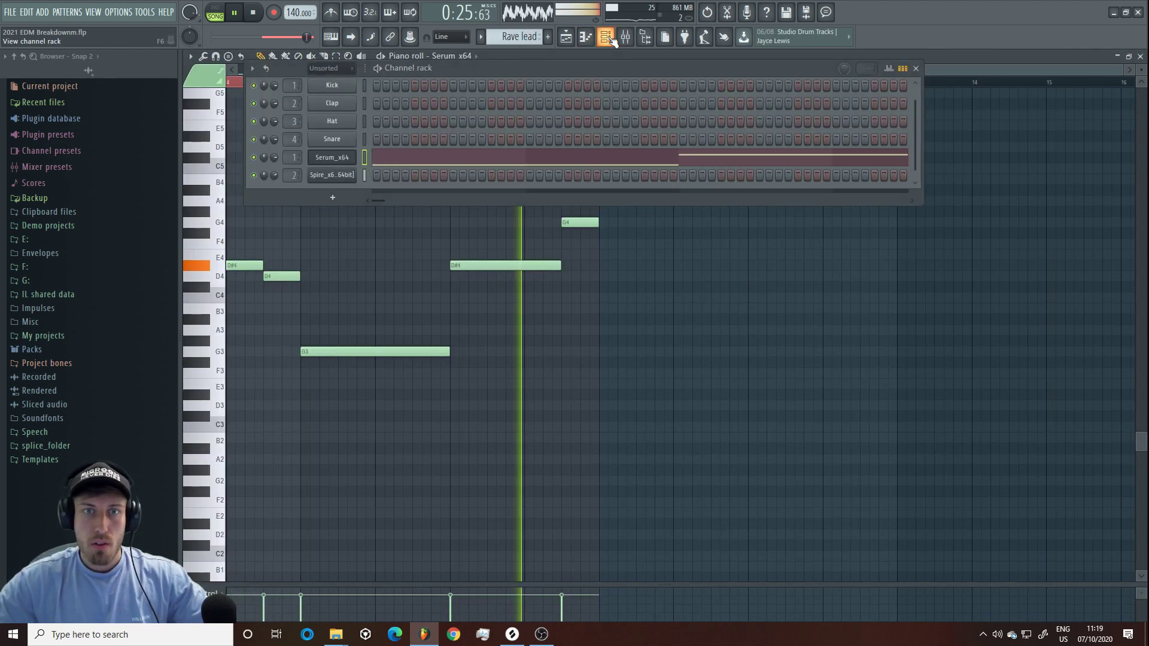
drag(961, 71, 438, 60)
click(336, 57)
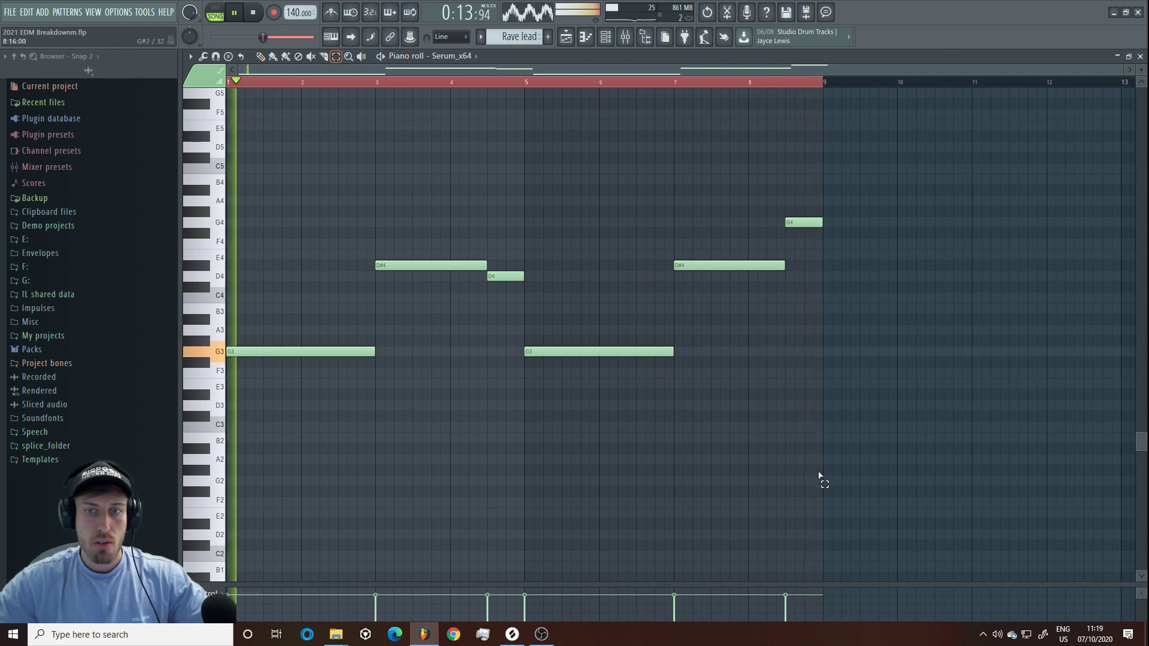
drag(820, 478, 228, 85)
Step: Stop playback and clone the Serum_x64 channel in the channel rack
key(space)
click(606, 37)
right_click(351, 156)
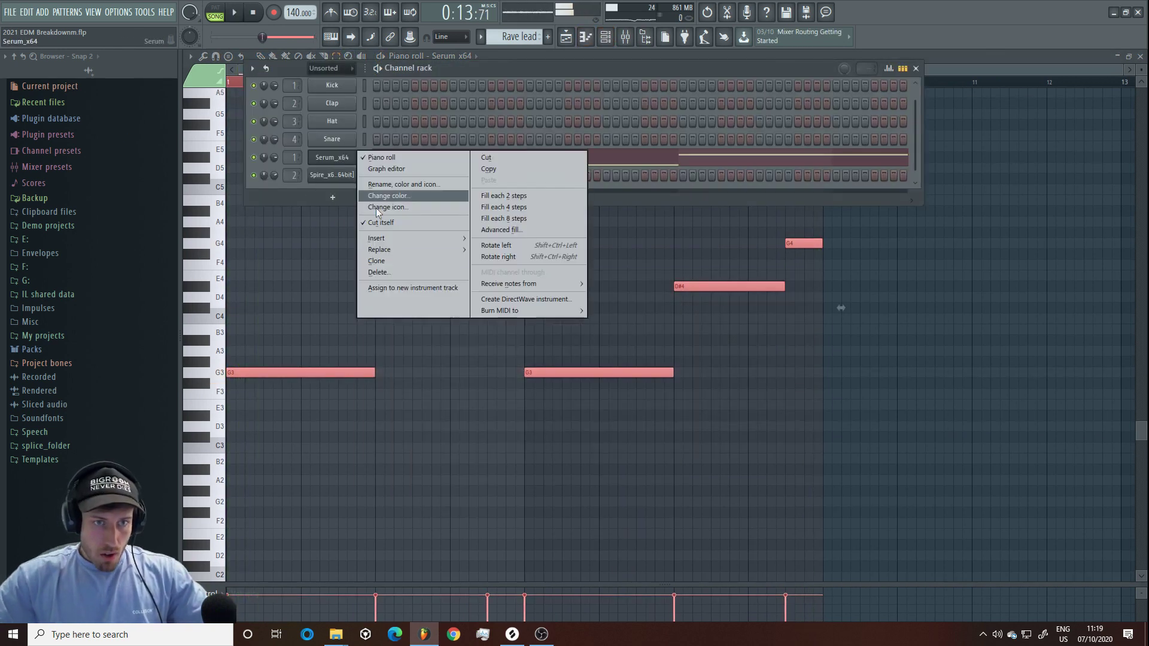
click(413, 264)
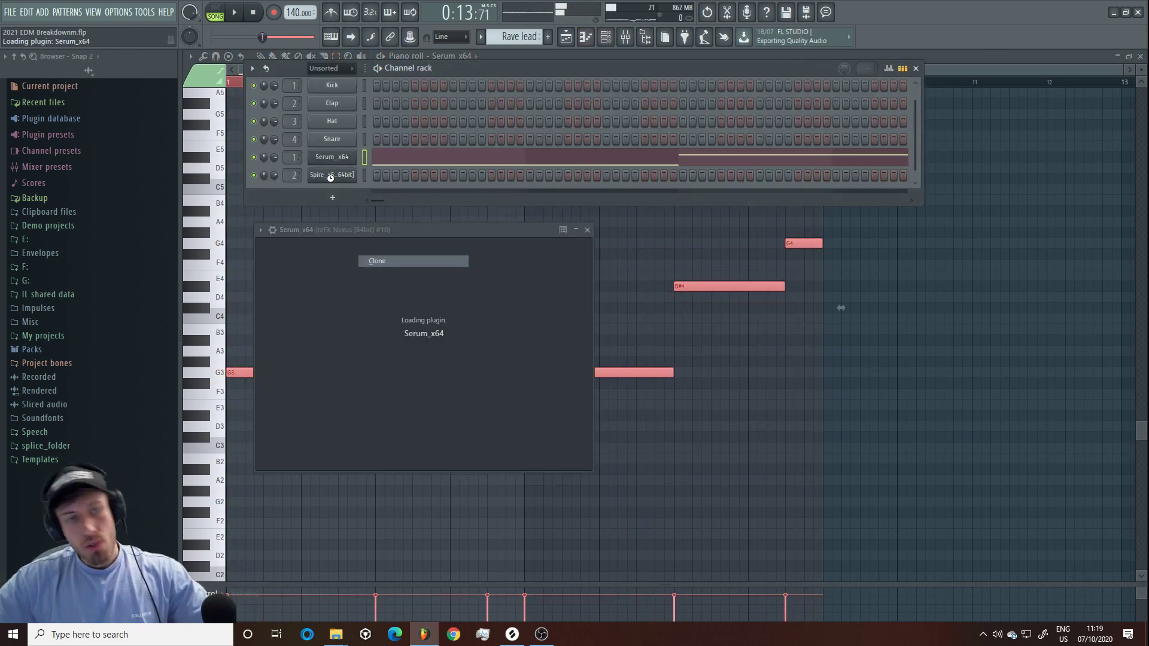
Step: Open the piano roll of Serum_x64 #2 and paste the copied notes into it
right_click(352, 170)
click(414, 185)
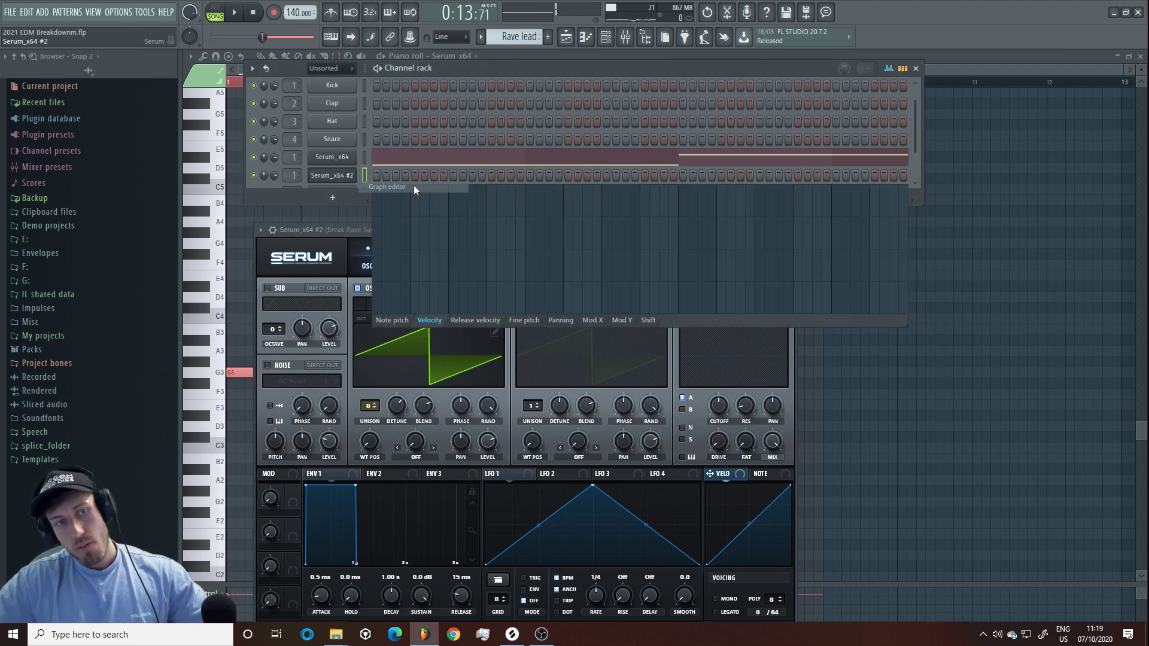
right_click(326, 171)
click(377, 175)
click(605, 37)
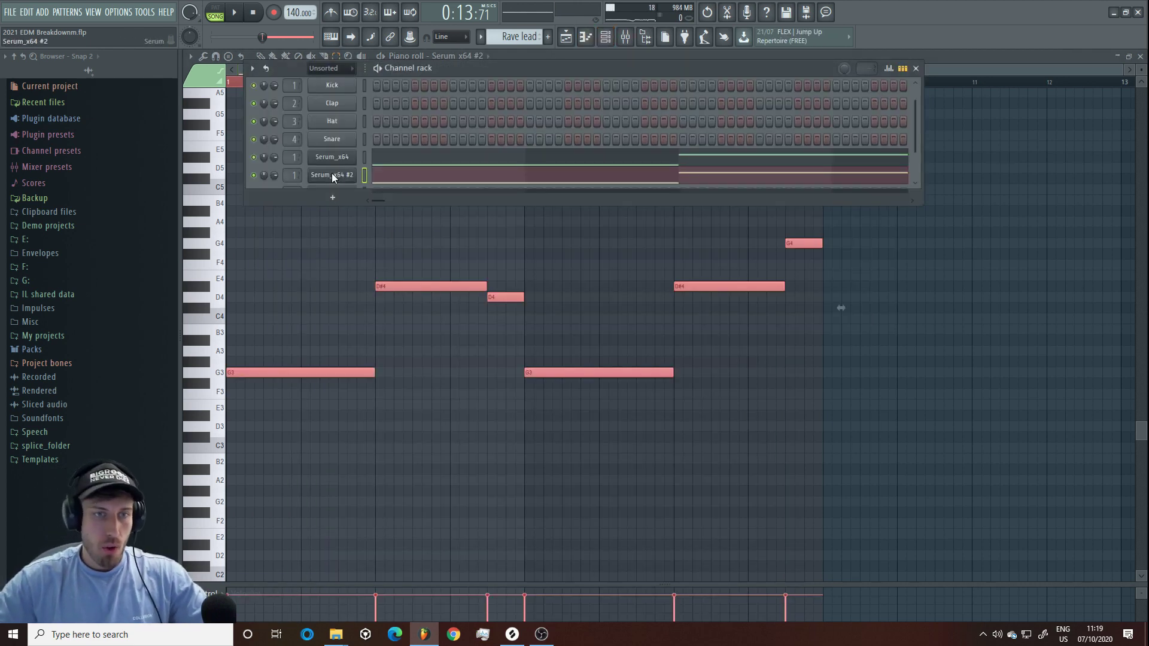
Step: Load the preset Bass - Kareful - Brit Pop Reese in Serum_x64 #2 and play the pattern in pattern mode
click(332, 174)
click(594, 255)
mouse_move(578, 380)
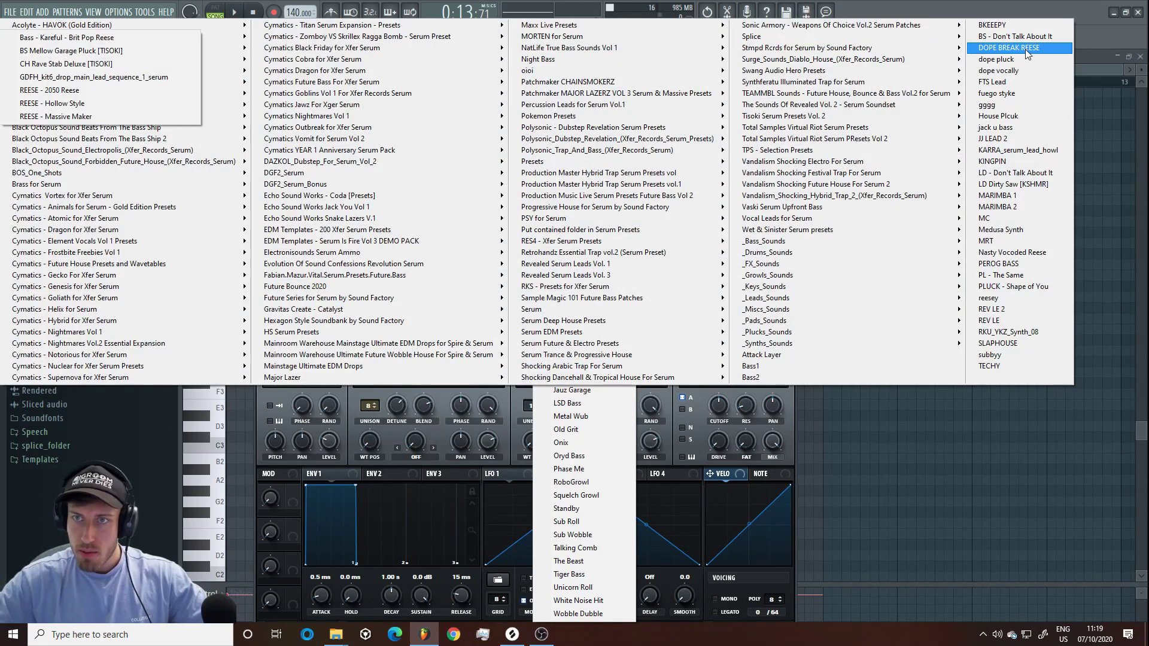
mouse_move(935, 35)
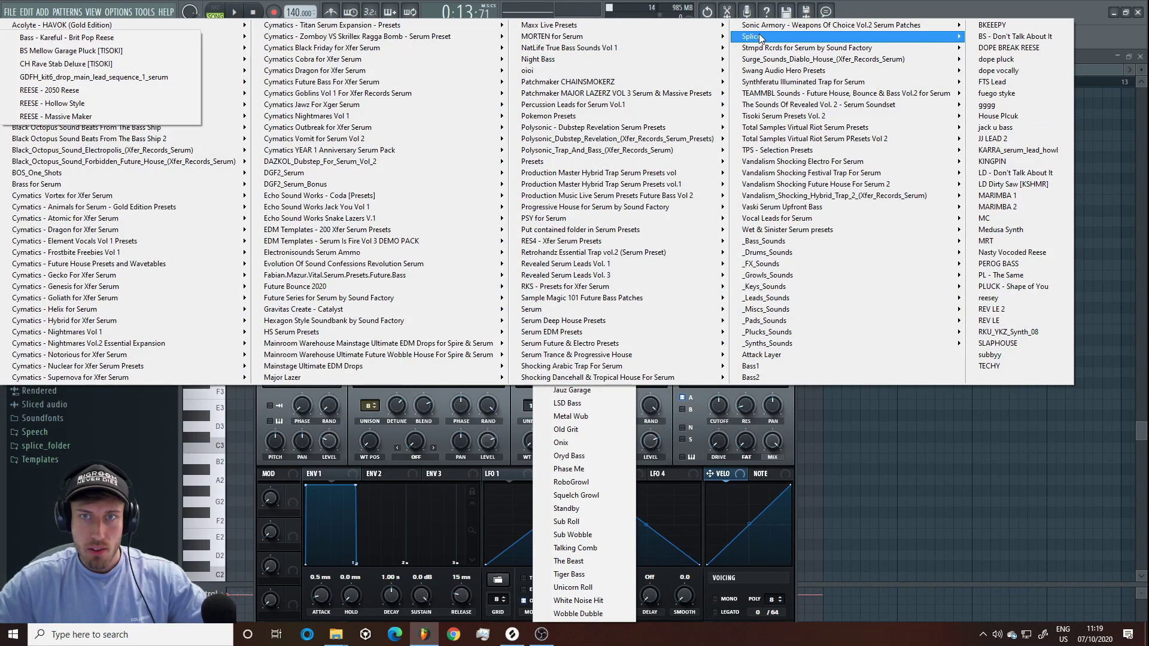
click(113, 38)
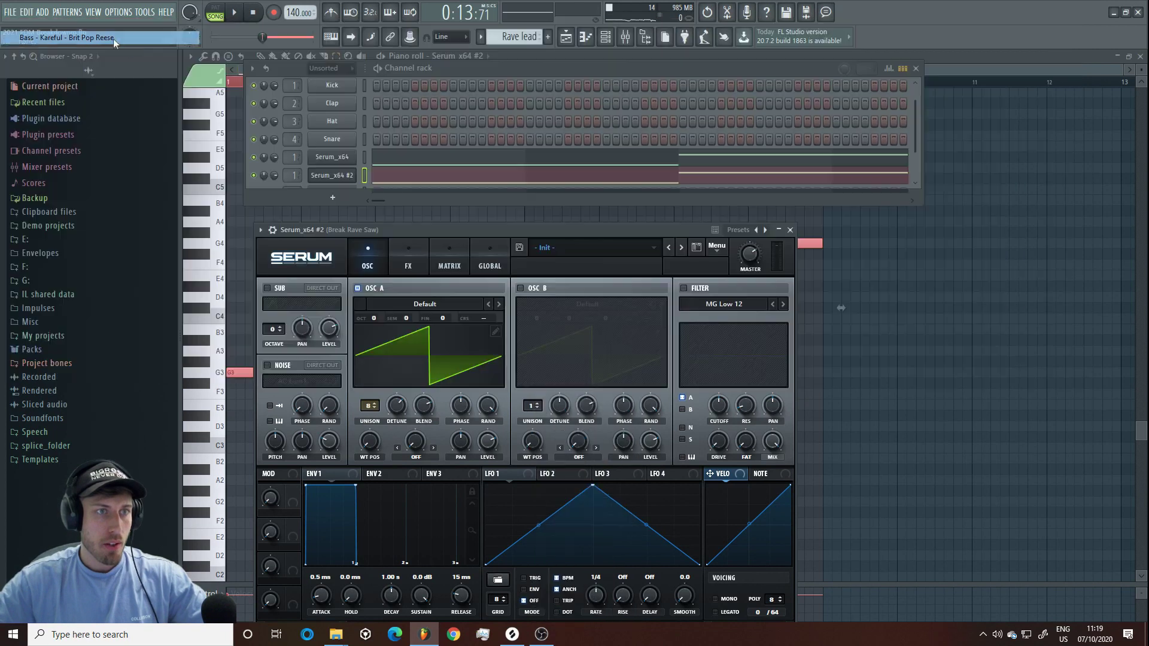
click(220, 9)
click(236, 12)
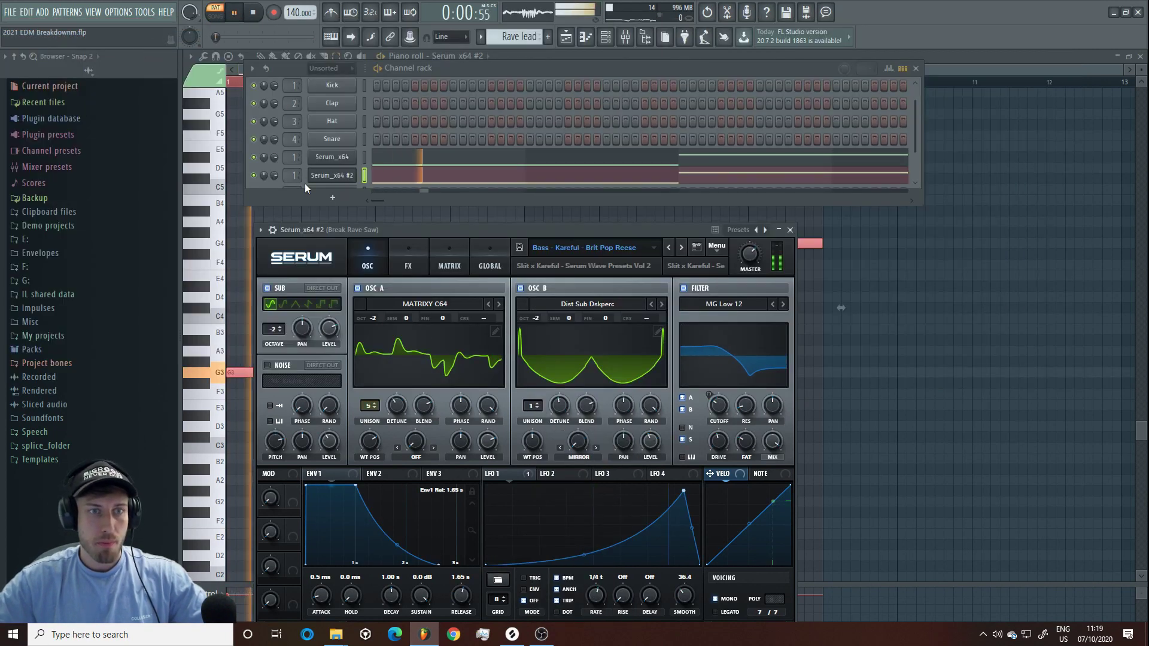
Step: Transpose all Serum_x64 #2 notes up an octave, restart playback and open the mixer
key(space)
click(205, 260)
key(ctrl+Up)
key(space)
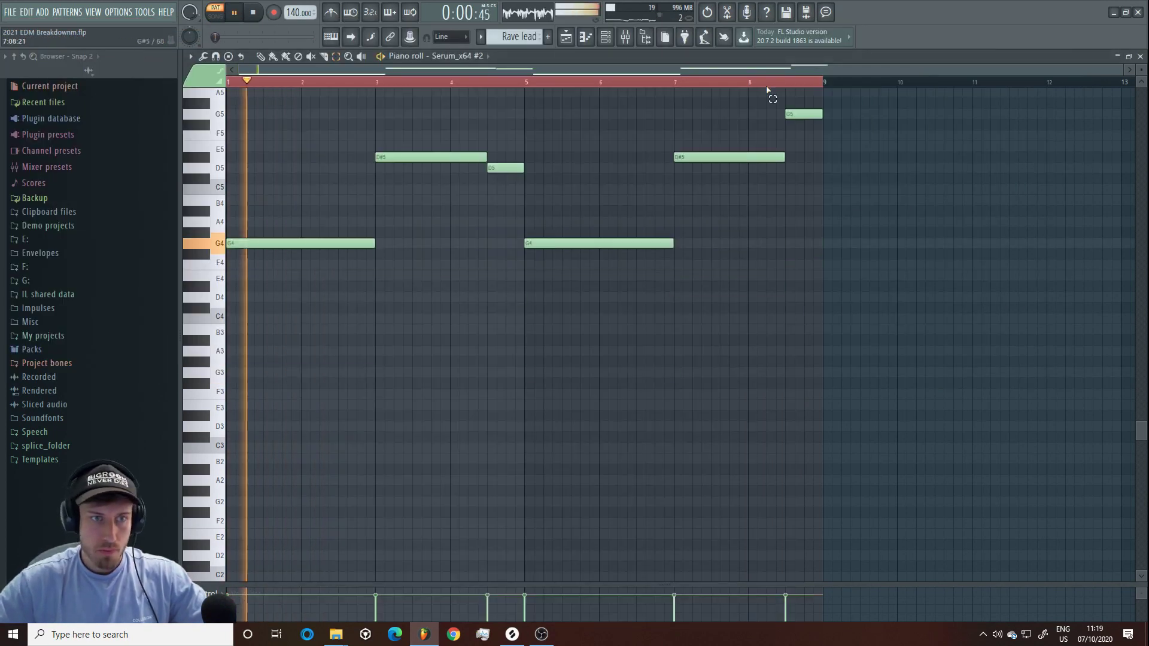
click(626, 38)
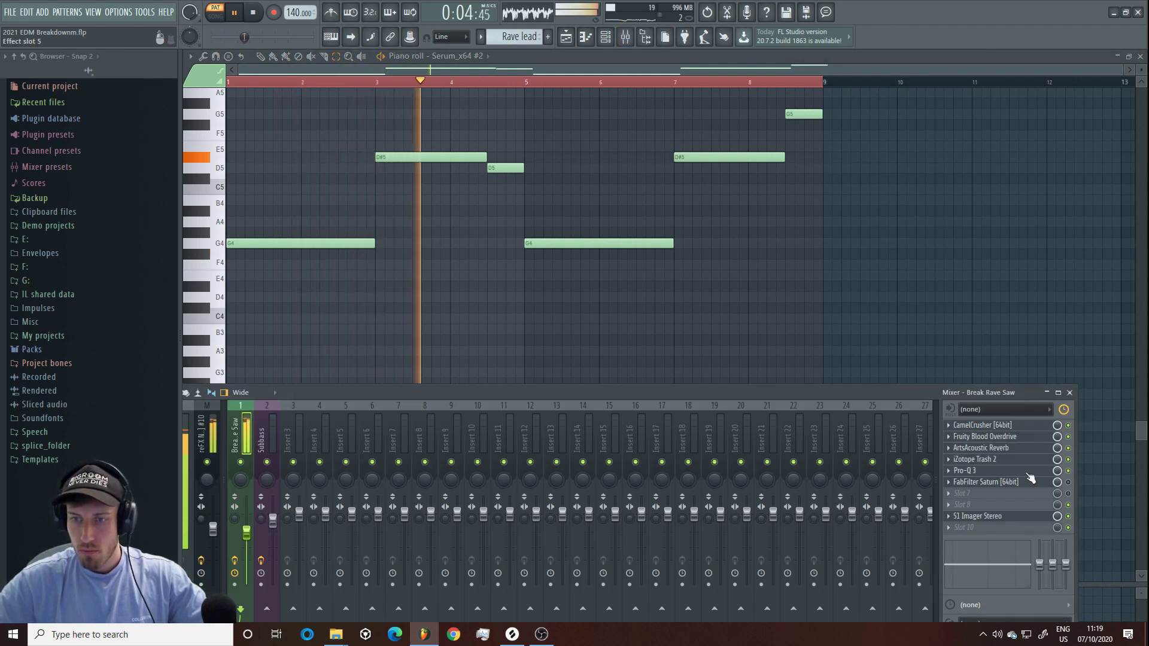
Step: Mute Serum_x64 in the channel rack and play the pattern to hear Serum_x64 #2 on its own
key(space)
click(606, 37)
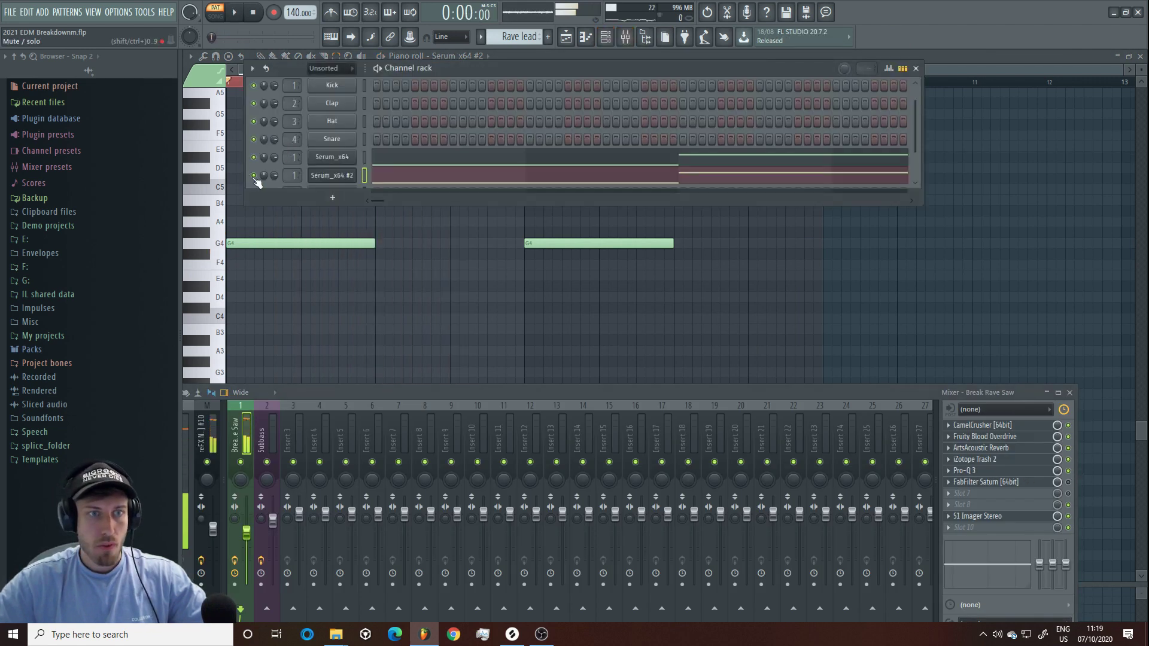
click(254, 156)
key(space)
click(253, 175)
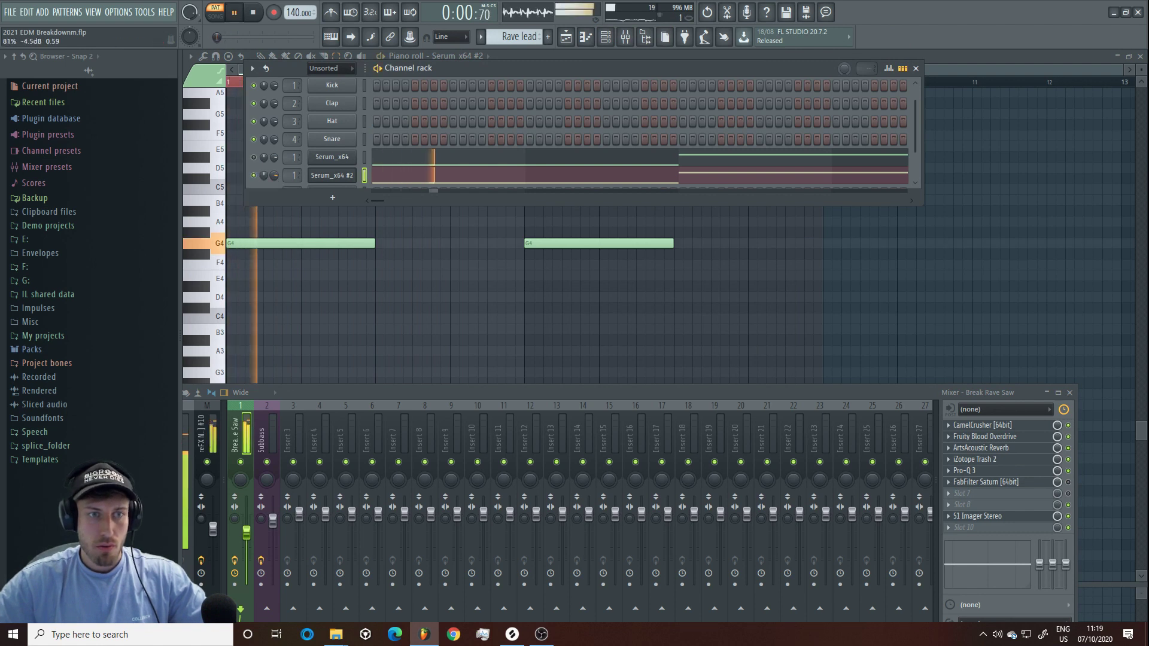
Step: Try all Serum_x64 #2 notes an octave higher during playback and return them to their original octave
click(204, 227)
key(ctrl+Up)
key(space)
key(space)
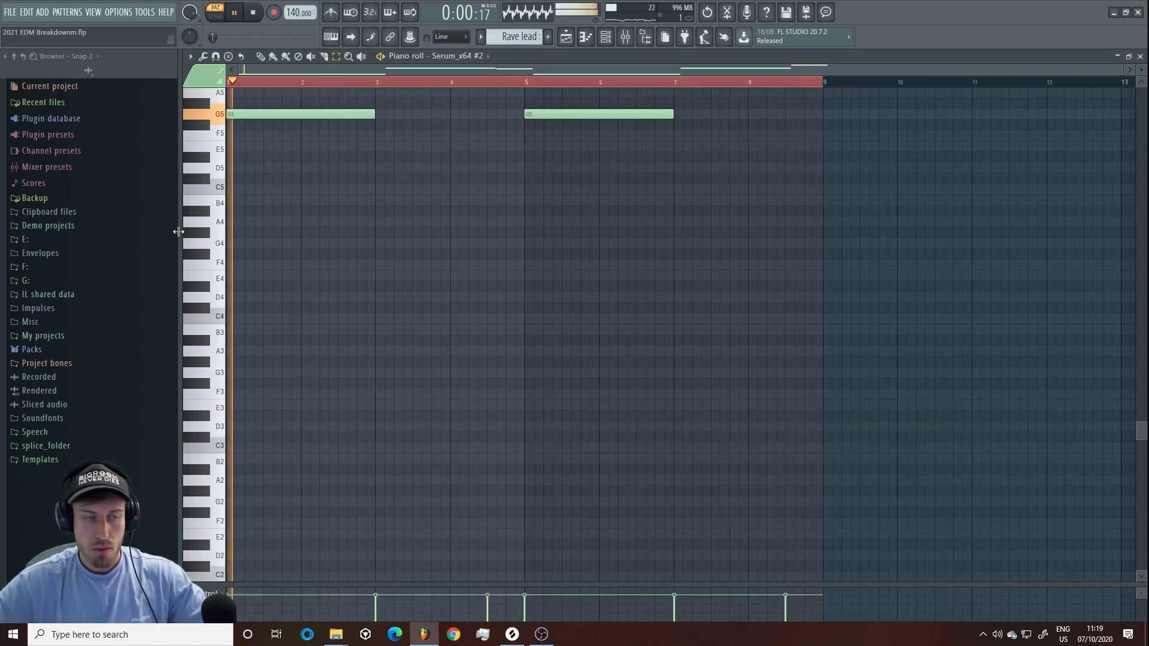
key(ctrl+a)
key(ctrl+x)
key(ctrl+z)
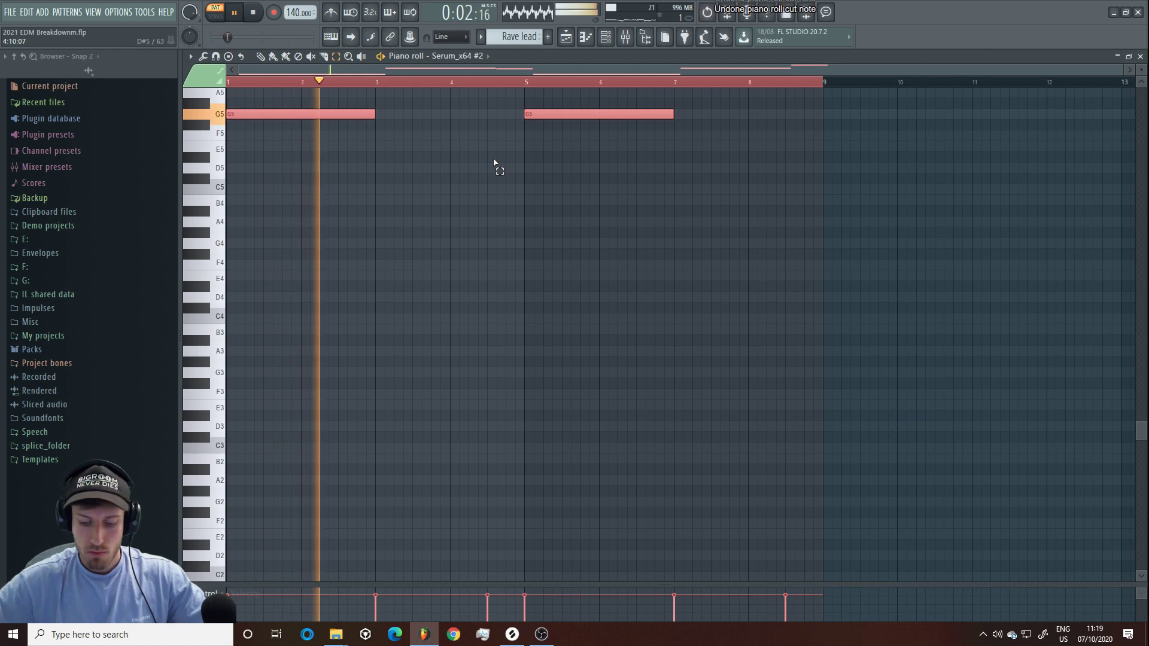
key(ctrl+Down)
click(261, 58)
ctrl+click(508, 139)
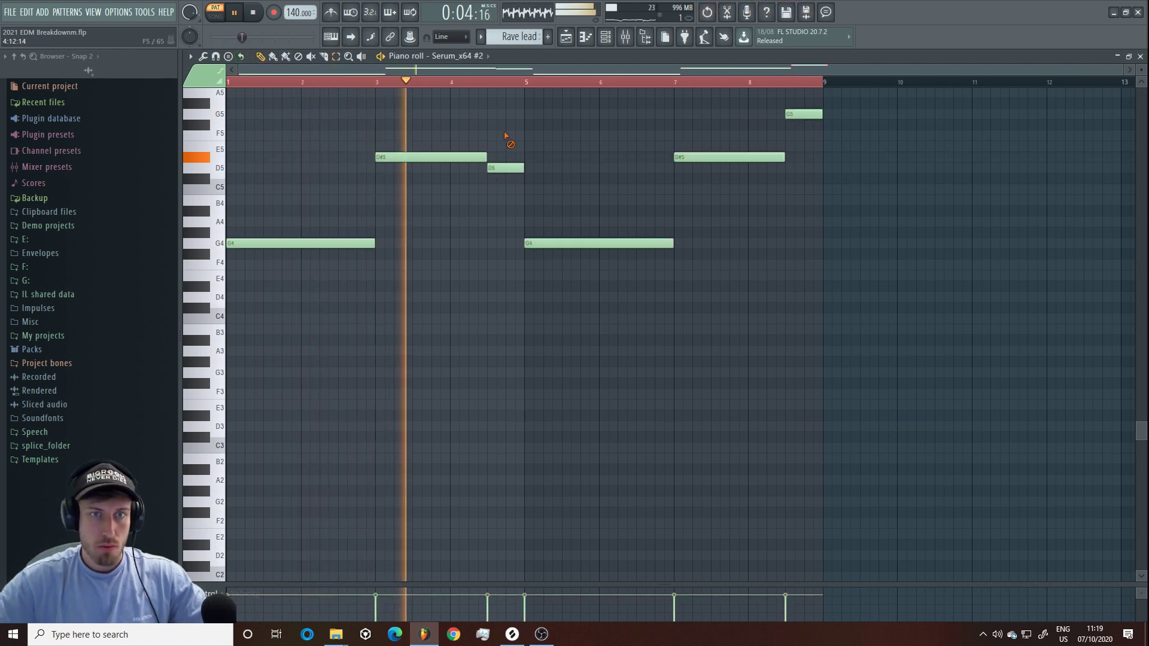
Step: Try transposing the selected Serum_x64 #2 notes down an octave and undo the transposition
ctrl+right_click(477, 163)
key(ctrl+a)
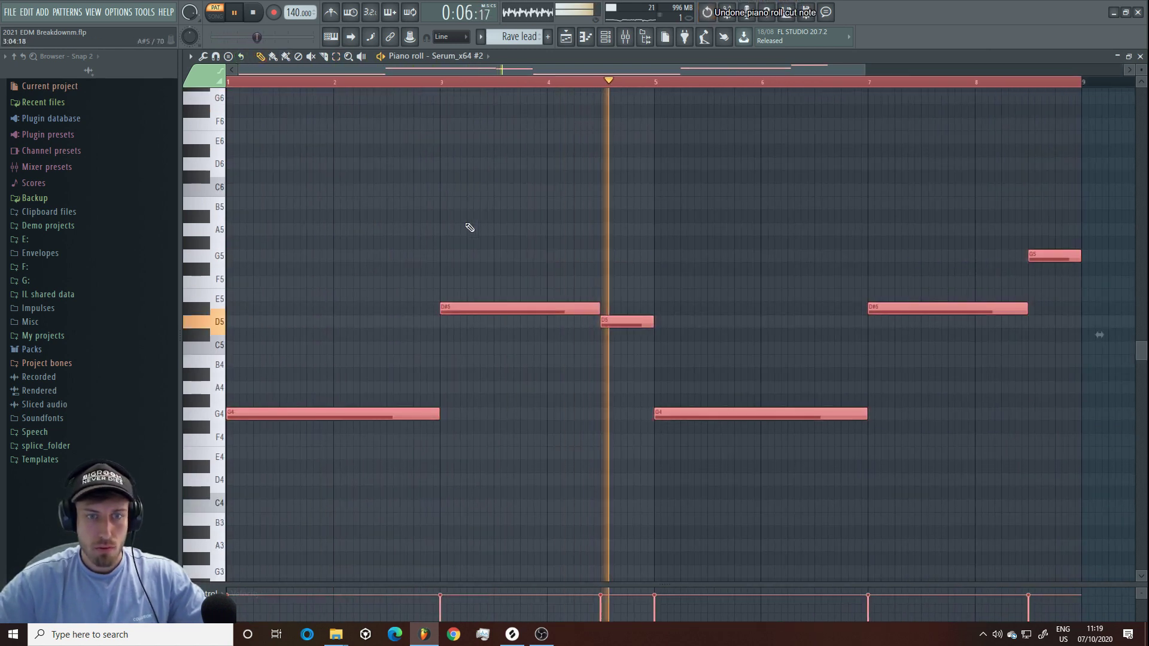
right_click(469, 311)
key(ctrl+z)
key(ctrl+Down)
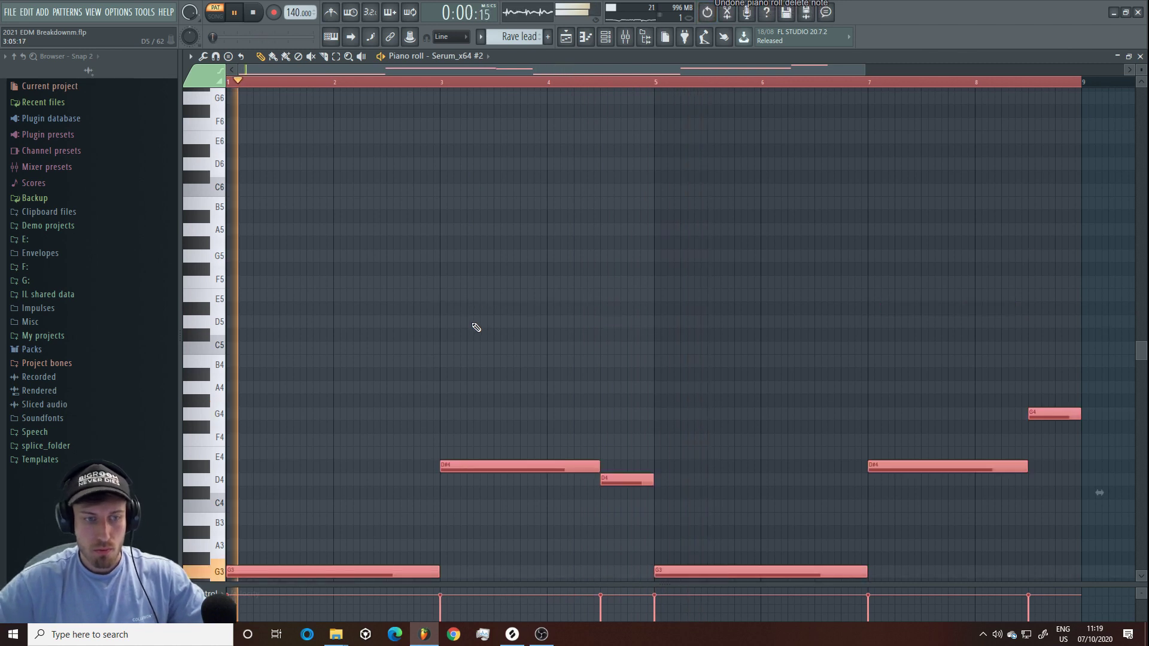
scroll(488, 282, down, 3)
key(ctrl+z)
Step: Open both Serum instances and the mixer, and compare the two layers during pattern playback
click(646, 37)
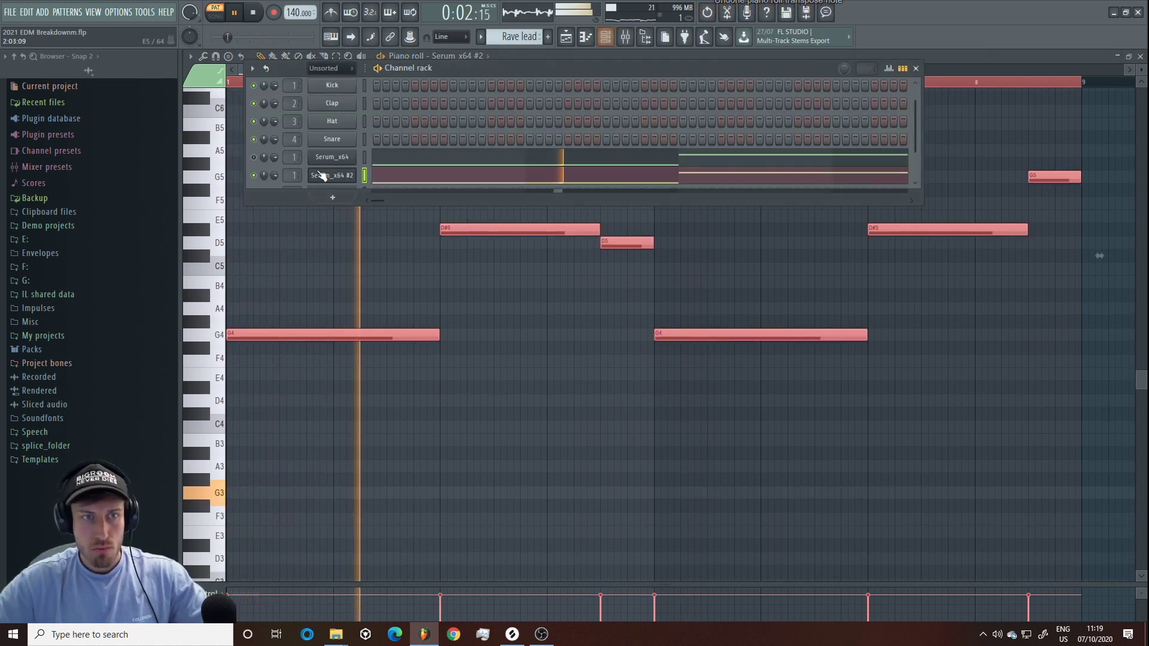
click(330, 173)
click(624, 37)
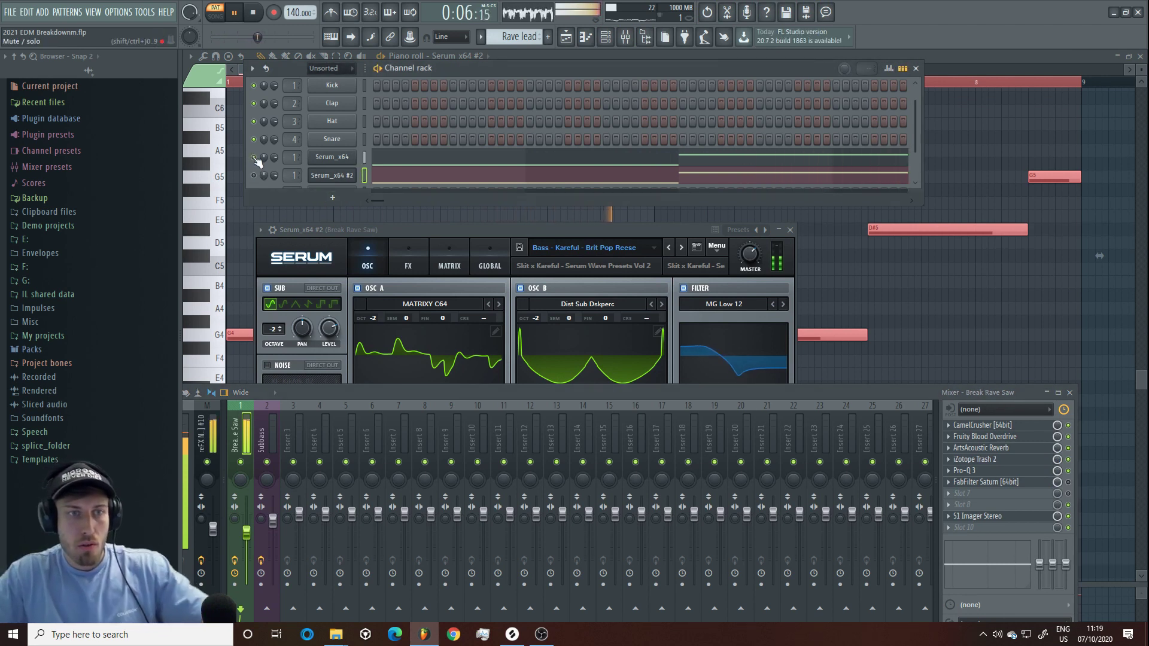
key(space)
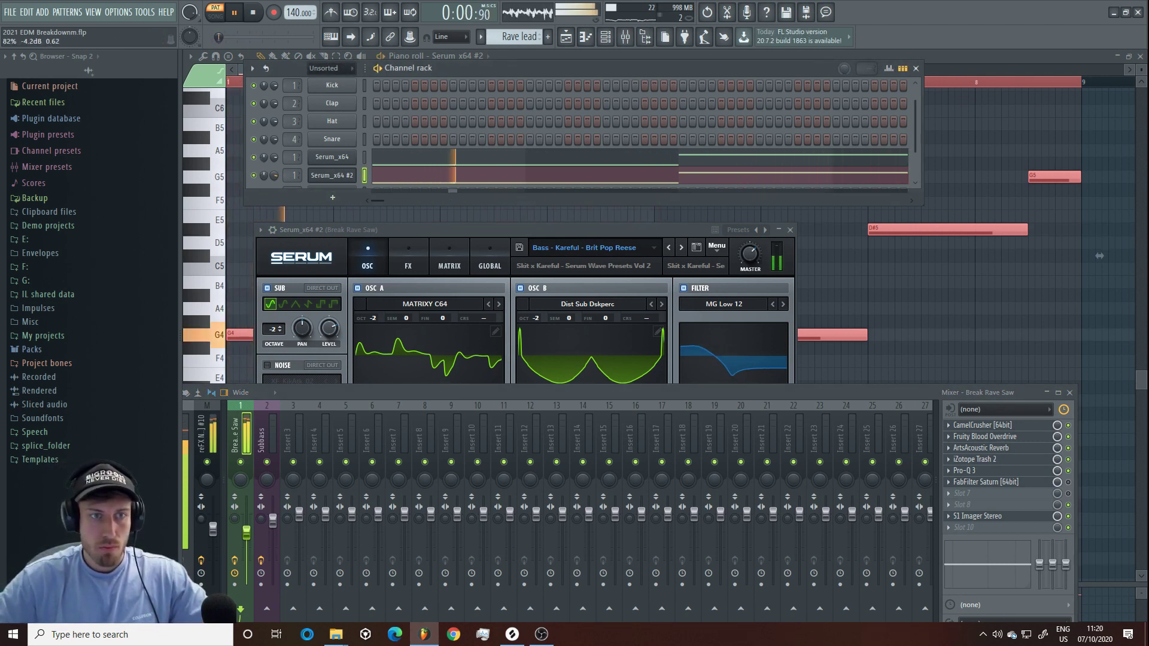
click(327, 158)
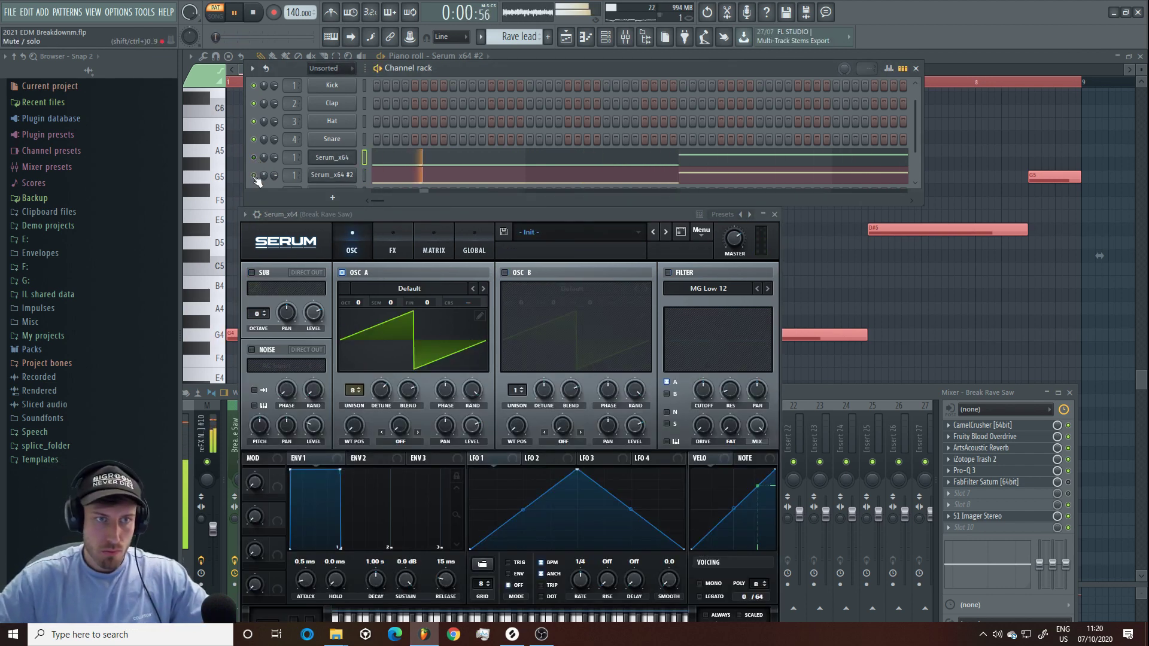
Step: Play the arrangement from bar 9 in song mode with Serum_x64 active and Serum_x64 #2 muted
click(565, 39)
click(540, 83)
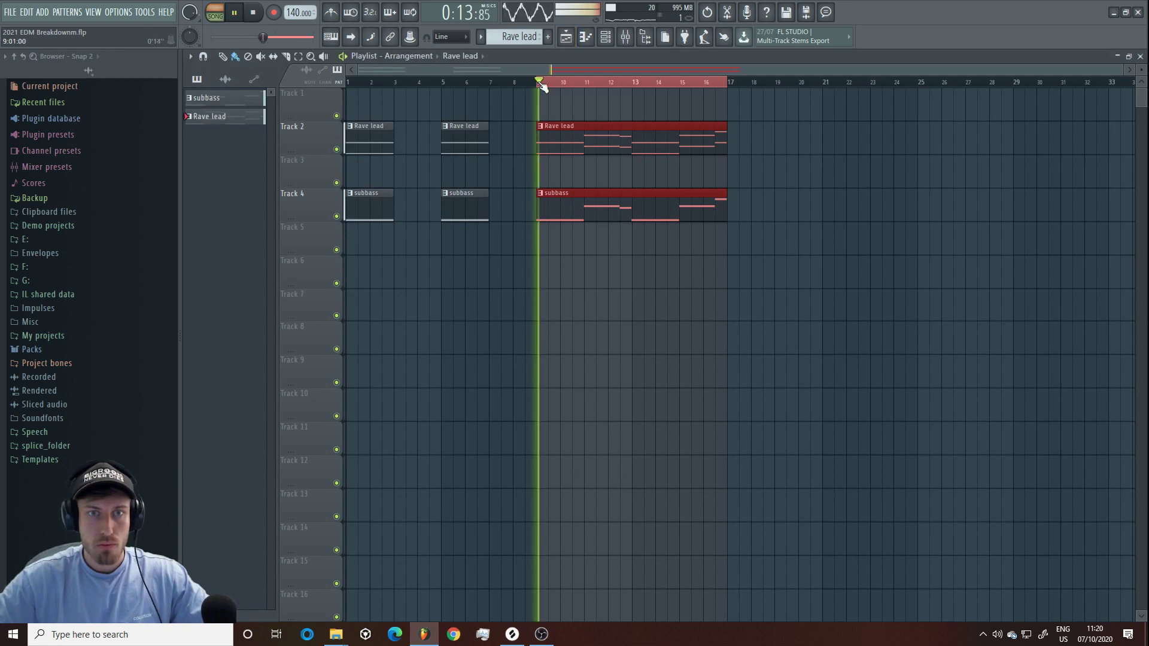
click(606, 38)
key(space)
click(253, 157)
click(254, 175)
key(space)
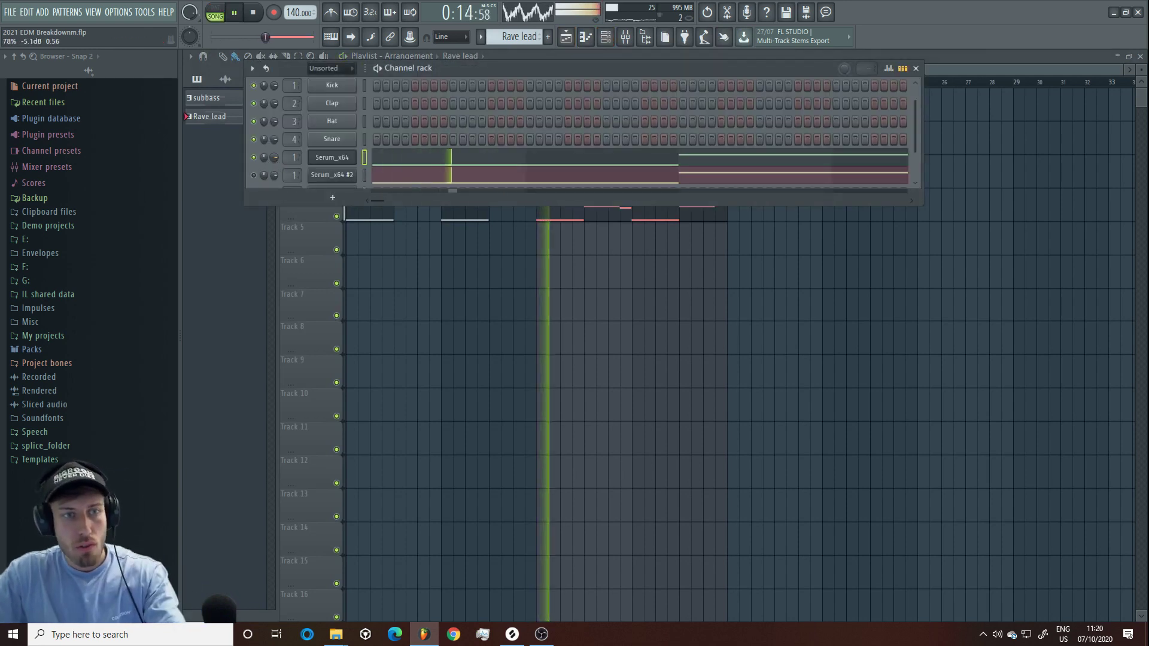
Step: Set the OSC A unison detune of Serum_x64 to 0.55
click(338, 158)
click(389, 252)
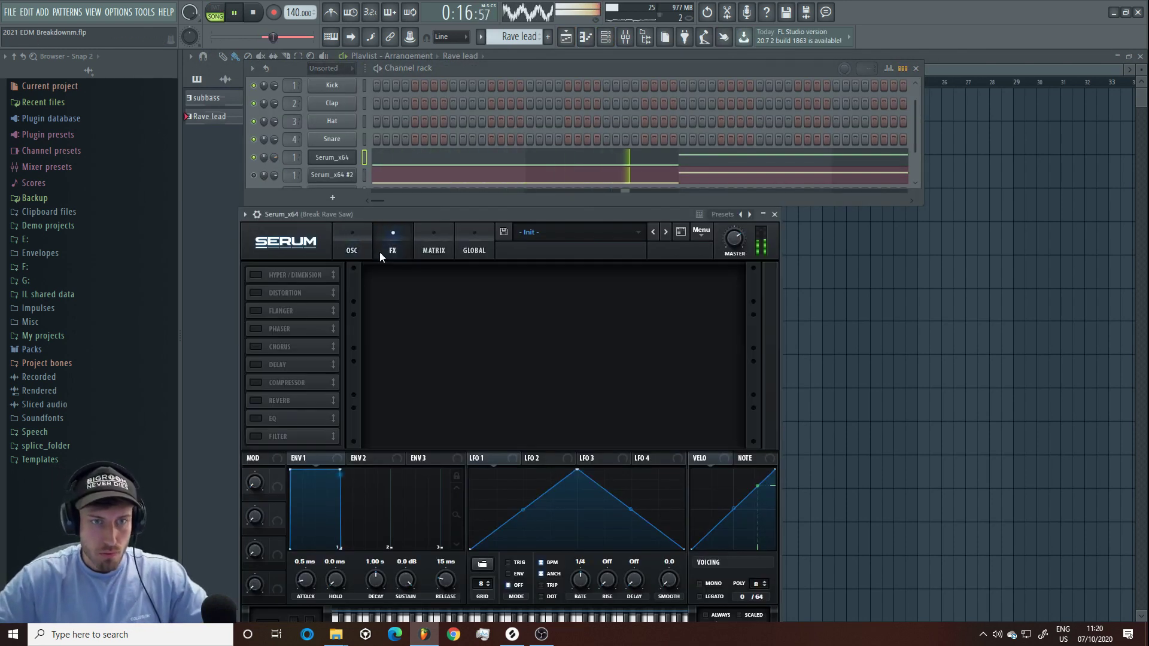
click(354, 251)
click(384, 389)
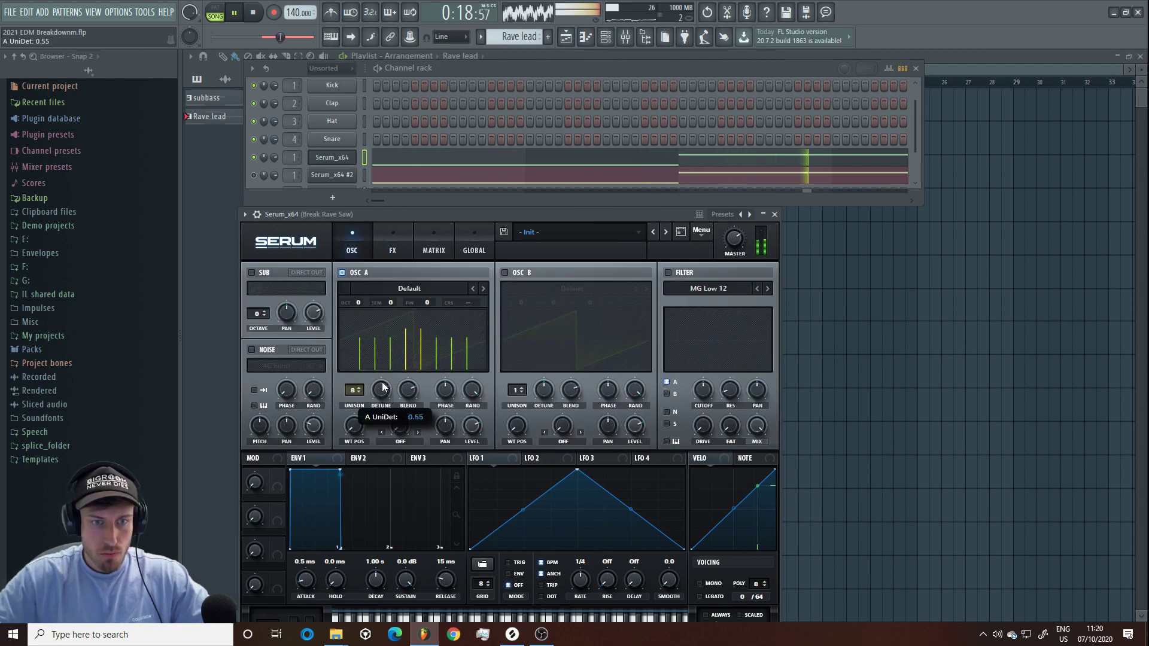
Step: Lower the high cut in the Break Rave Saw track's Pro-Q 3 and raise its low cut to about 61 Hz
click(625, 36)
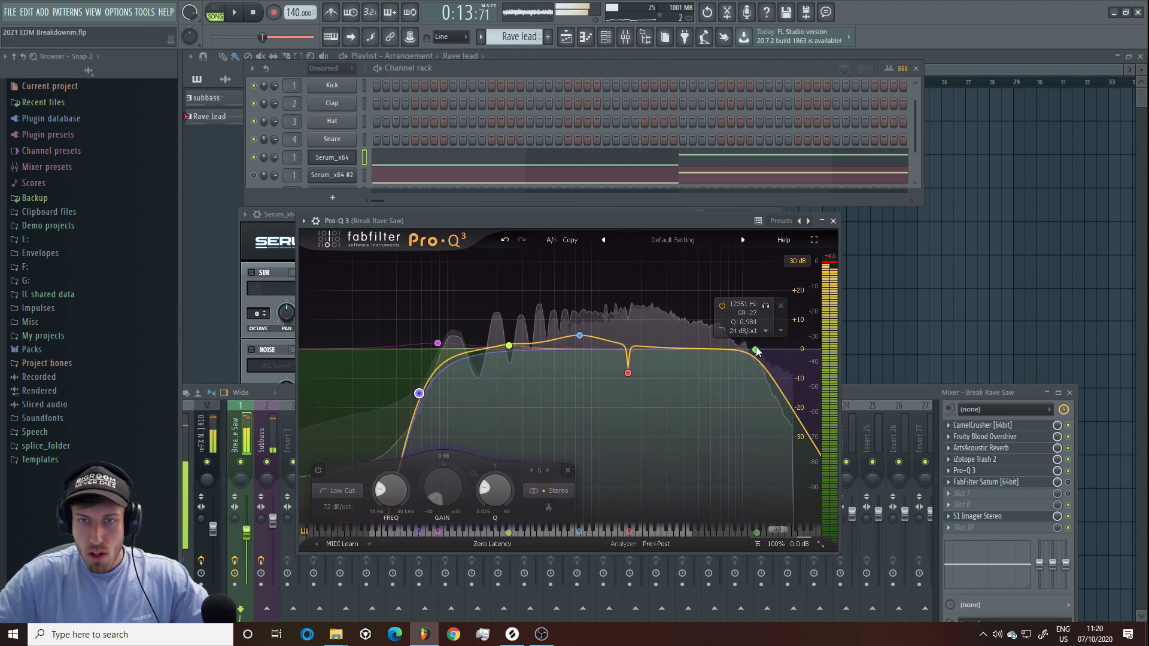
mouse_move(755, 351)
mouse_down()
mouse_move(777, 354)
mouse_move(668, 376)
mouse_move(698, 351)
mouse_move(745, 356)
mouse_up()
drag(420, 394, 427, 400)
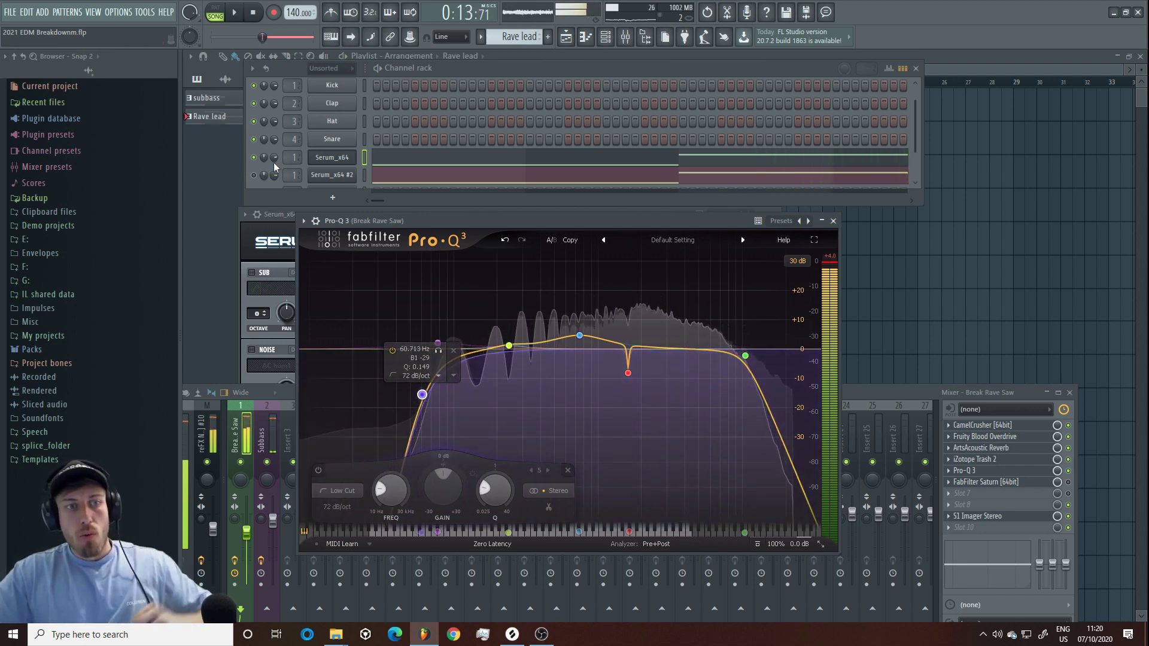
Step: Switch to Splice and add the vocal sample HOS001_01_You_Don_t_See_Me_125BPM_Cm_Outro to playlist Track 6 at bar 9
click(567, 41)
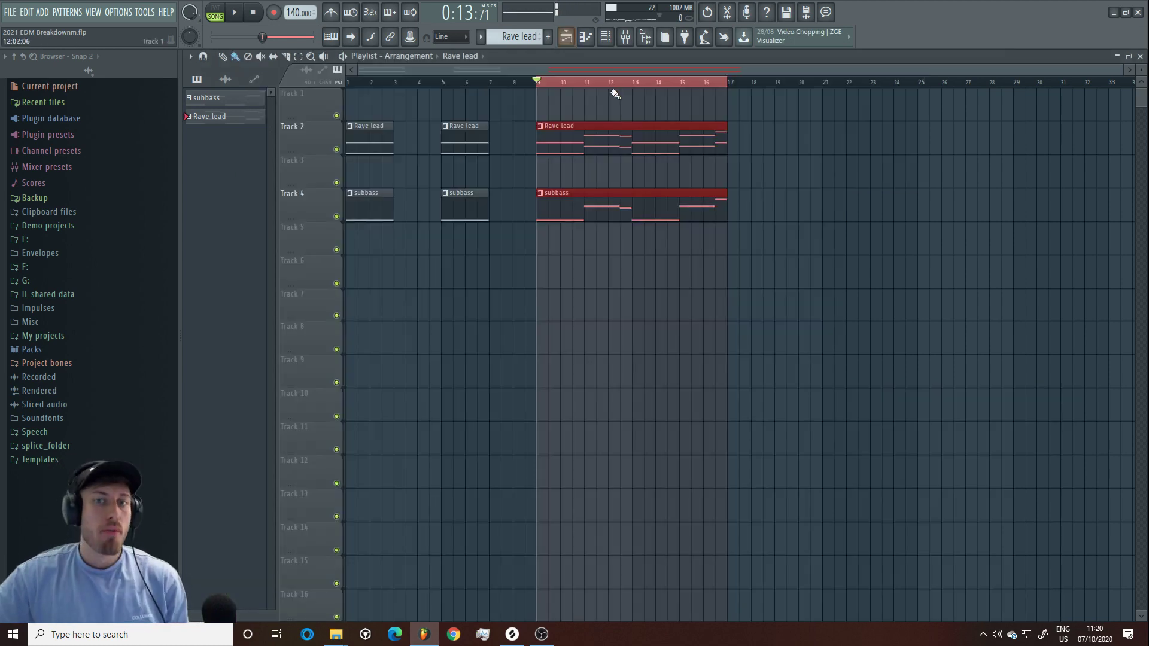
drag(787, 290, 977, 321)
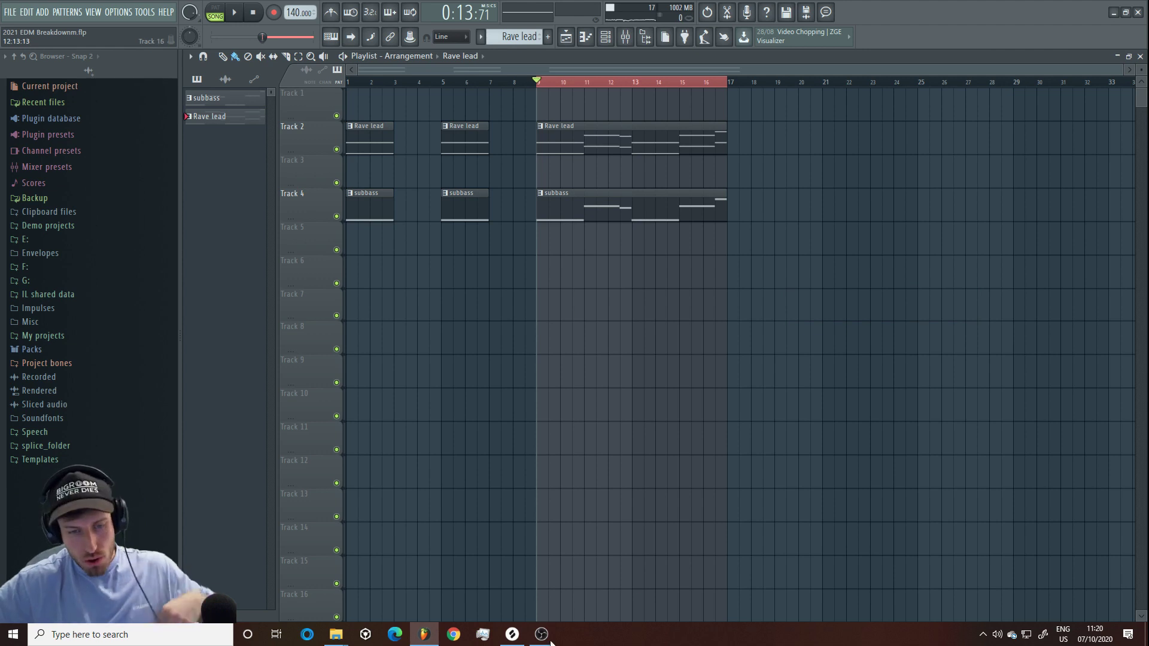
click(511, 635)
scroll(899, 264, up, 5)
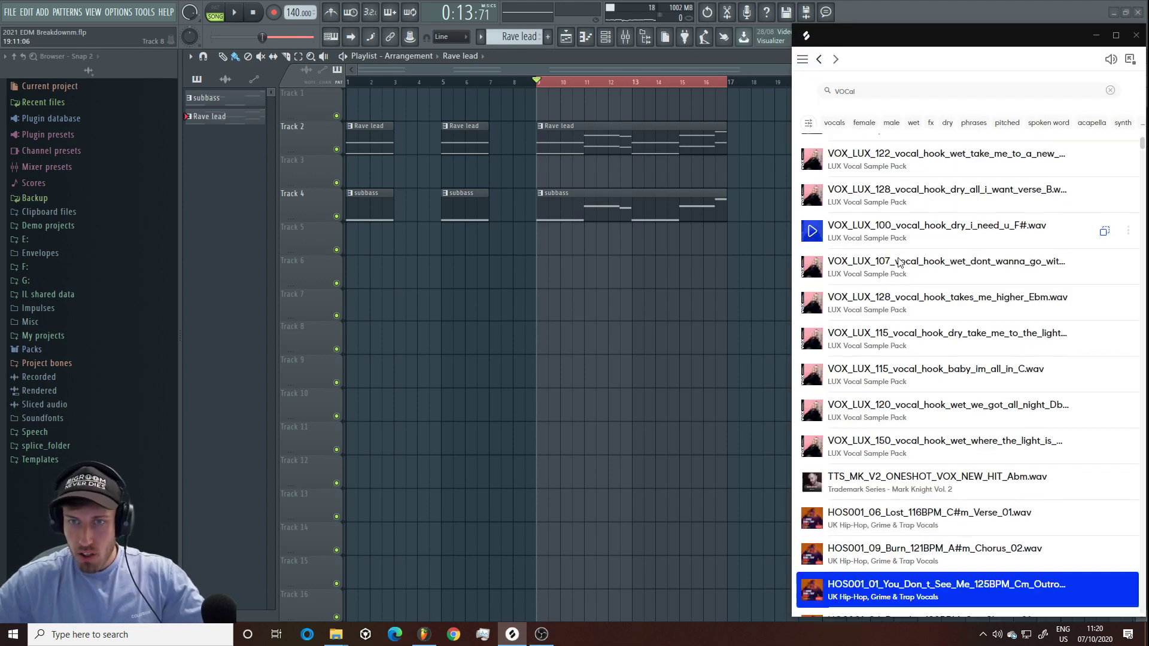
scroll(900, 264, up, 3)
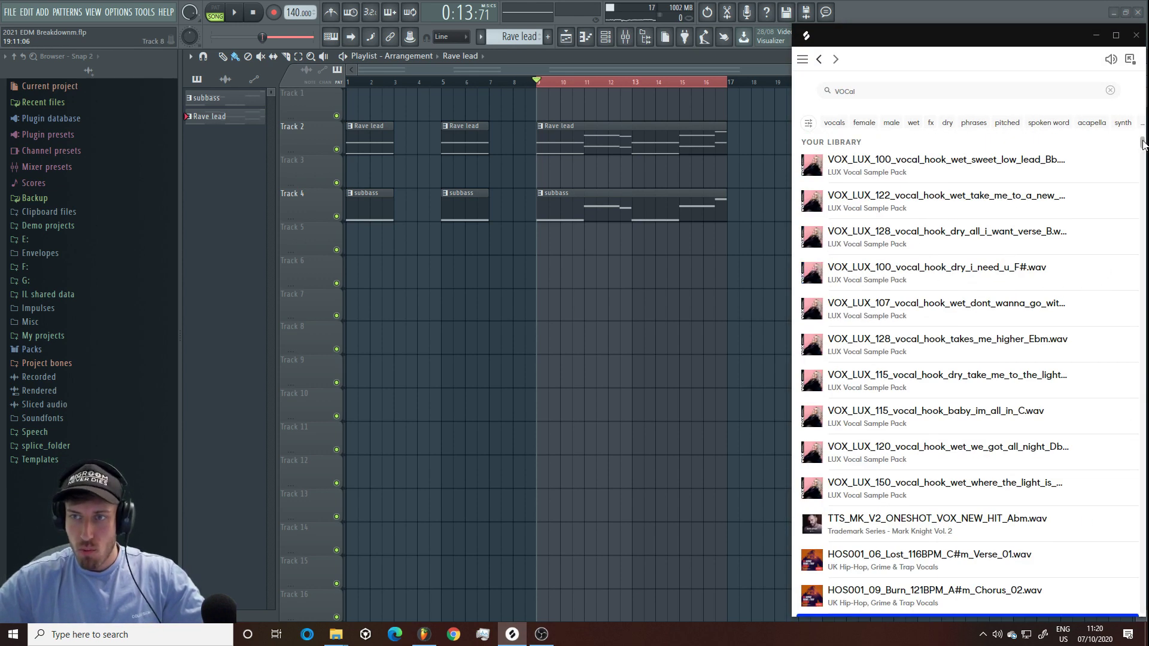
drag(1143, 143, 1144, 148)
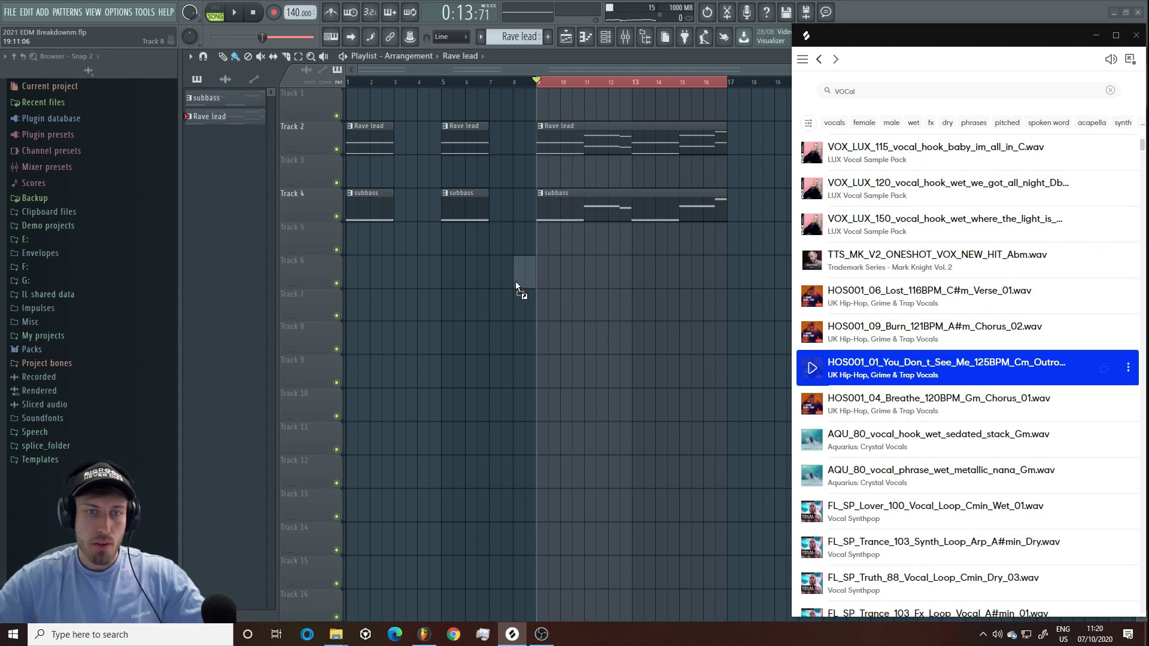
drag(515, 281, 544, 261)
Step: Fit the vocal clip on Track 6 to the project tempo using a source tempo of 125 BPM
right_click(544, 259)
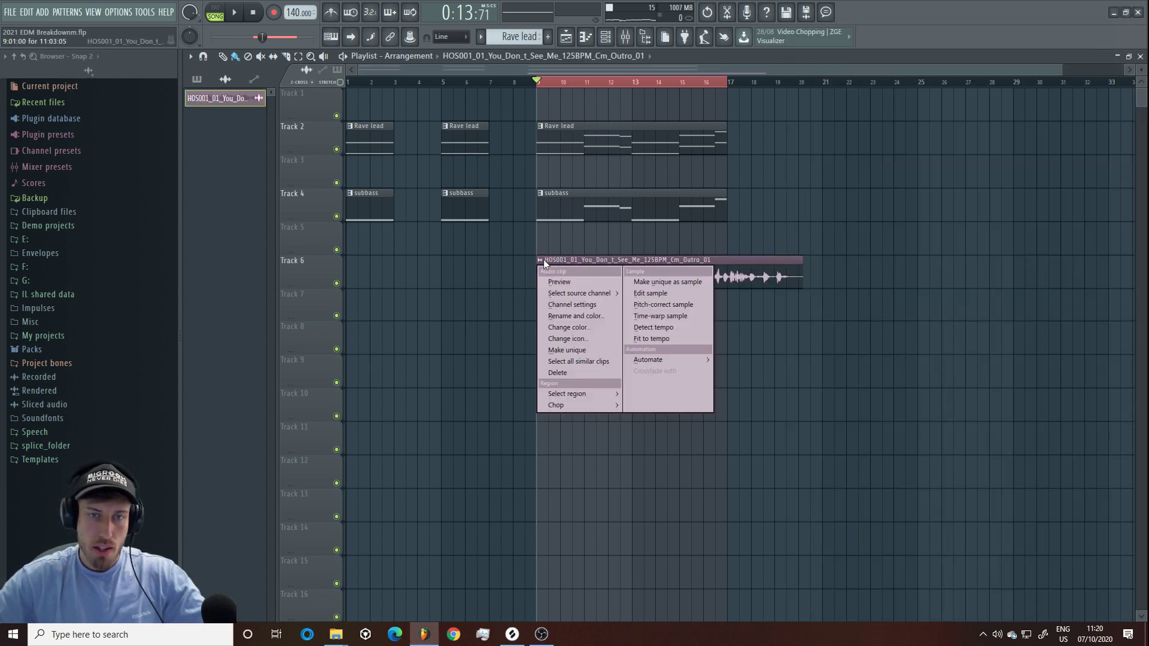
click(665, 339)
drag(584, 123, 695, 341)
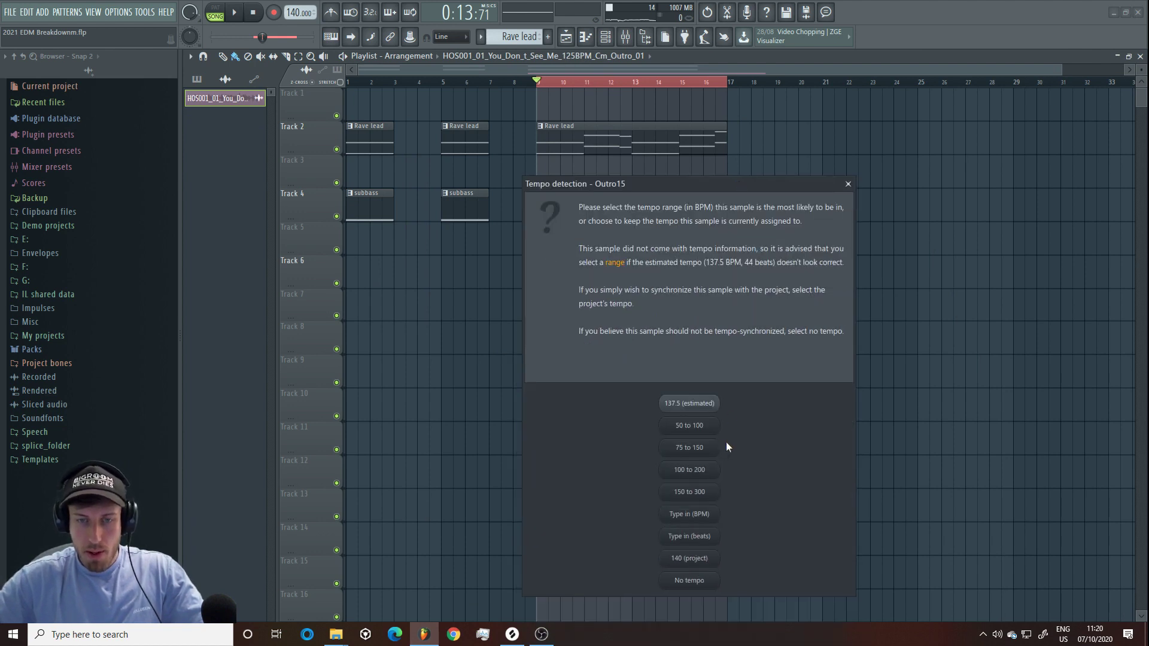
click(694, 516)
text(125)
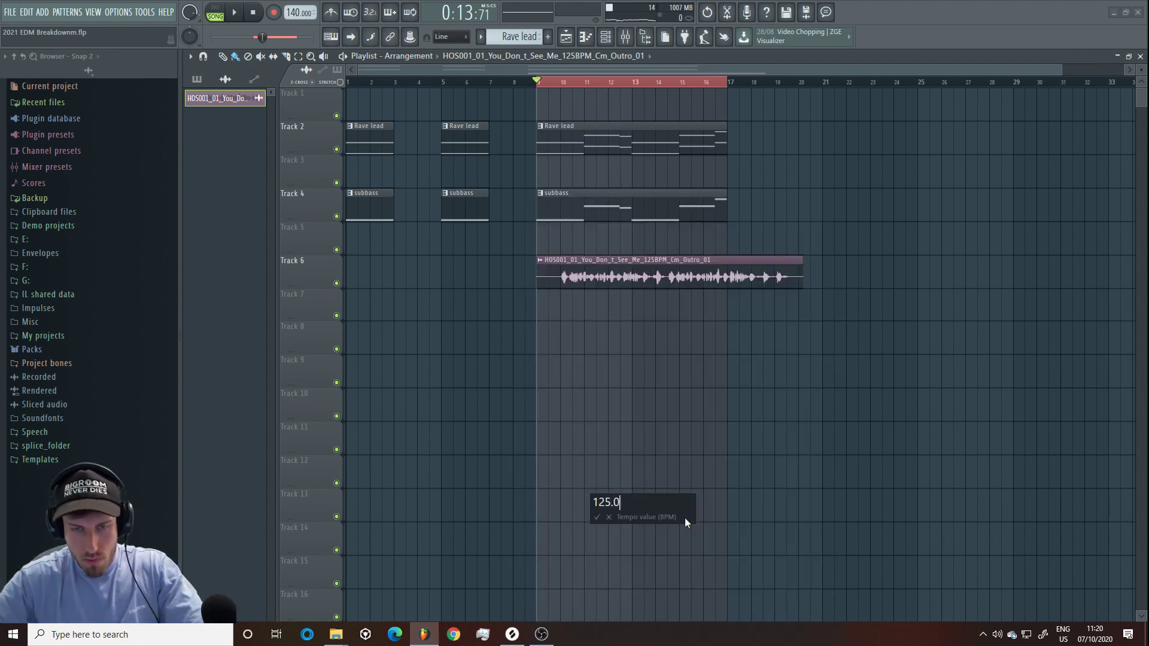
key(Return)
Step: Move the vocal clip to start at bar 8 and lower its time-stretching pitch in the channel settings
drag(600, 279, 577, 282)
key(space)
double_click(577, 281)
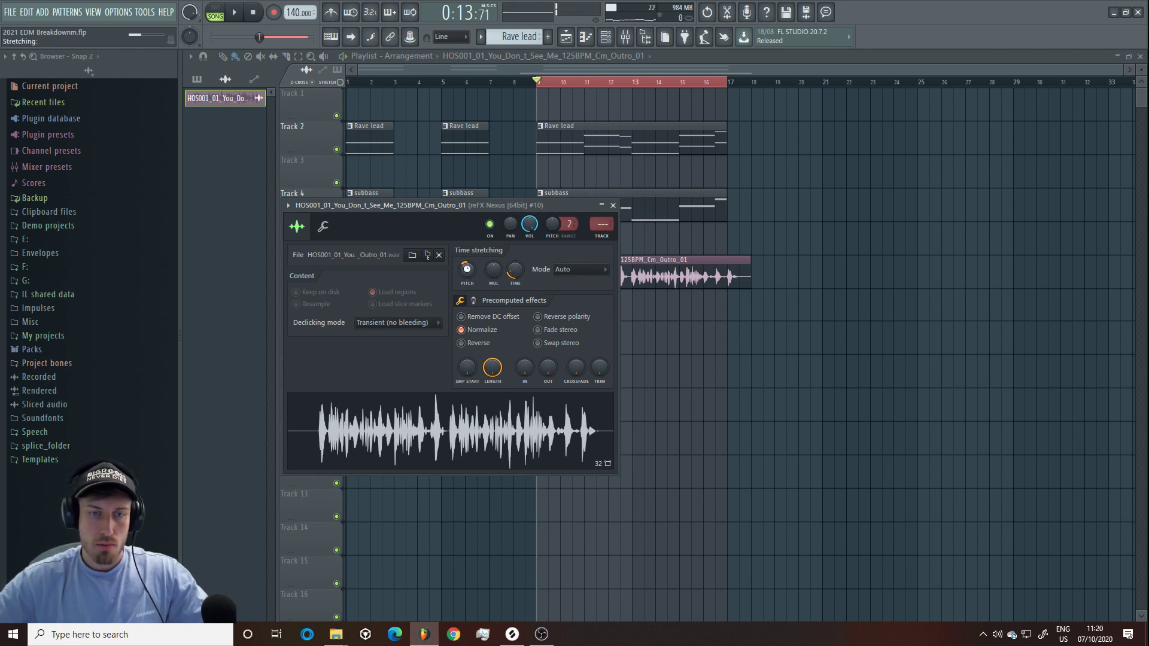
Step: Route the vocal sample to mixer insert 5 and load Fruity Parametric EQ 2 on it
key(space)
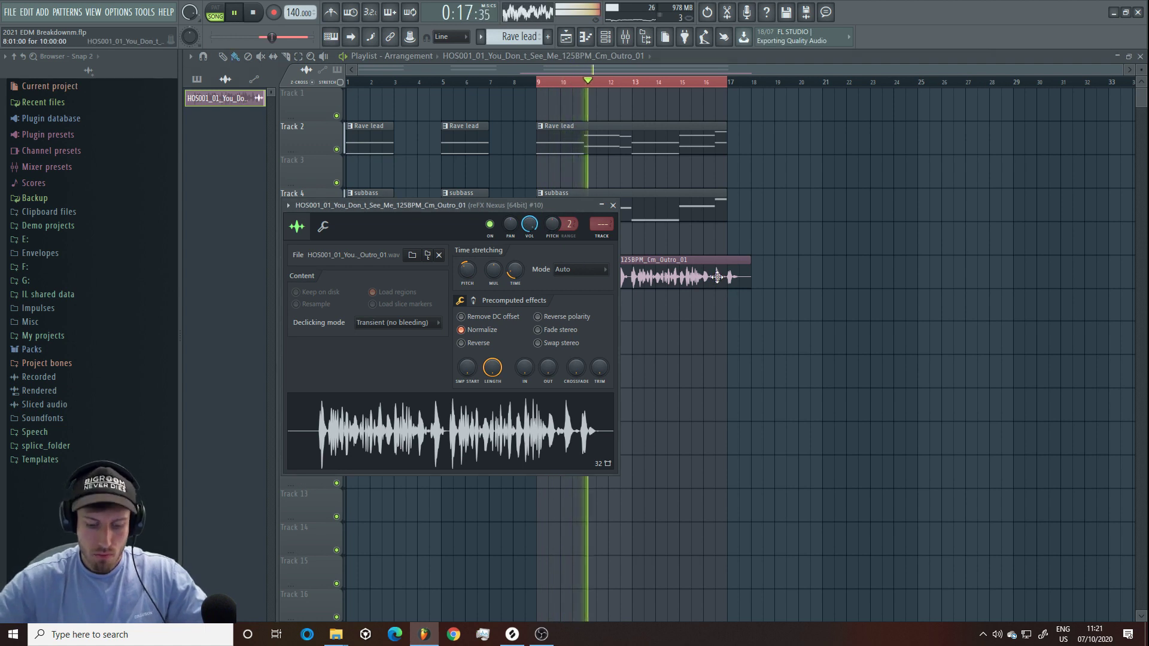
key(ctrl+l)
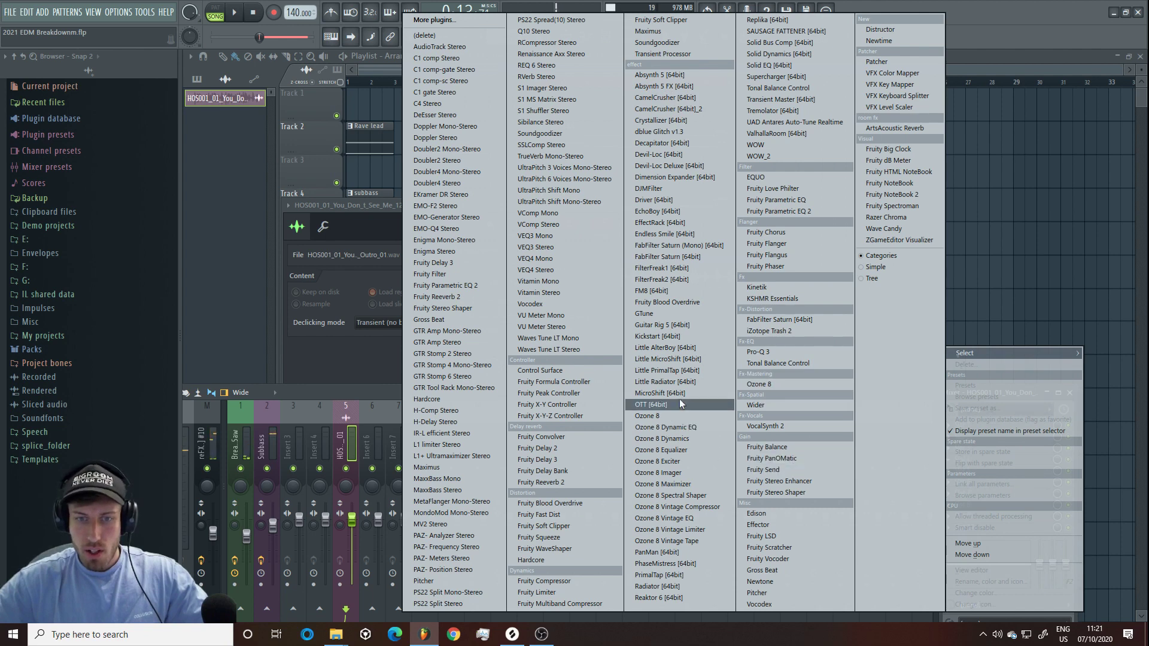
click(791, 213)
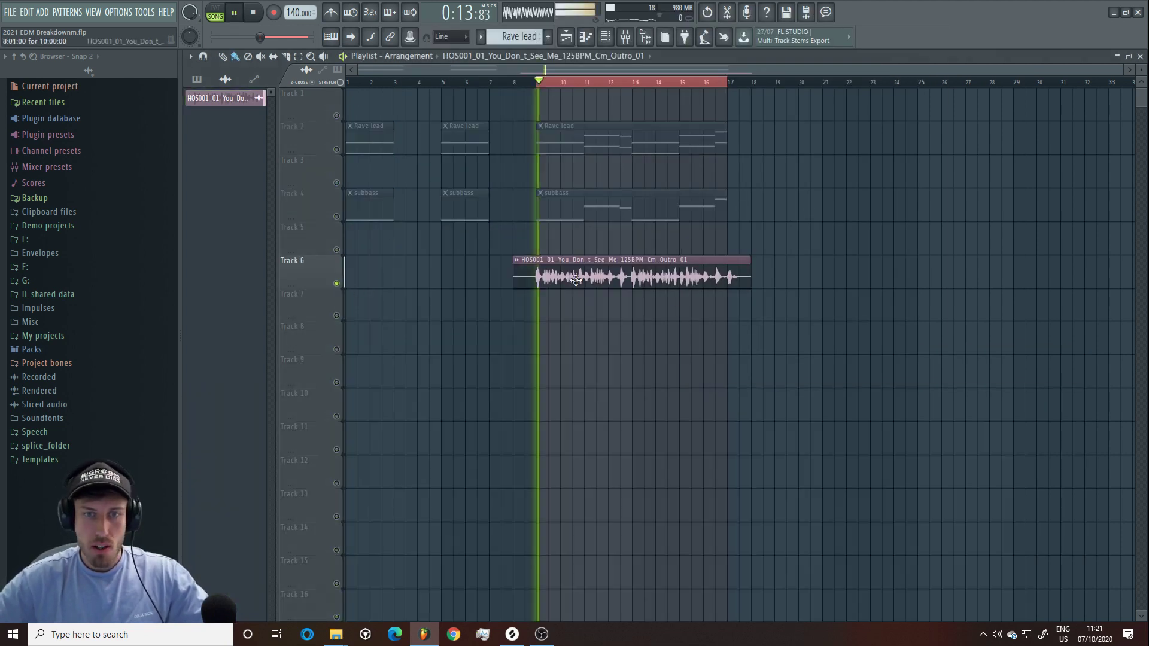
Step: Slice the vocal clip on Track 6 at bar 11
key(c)
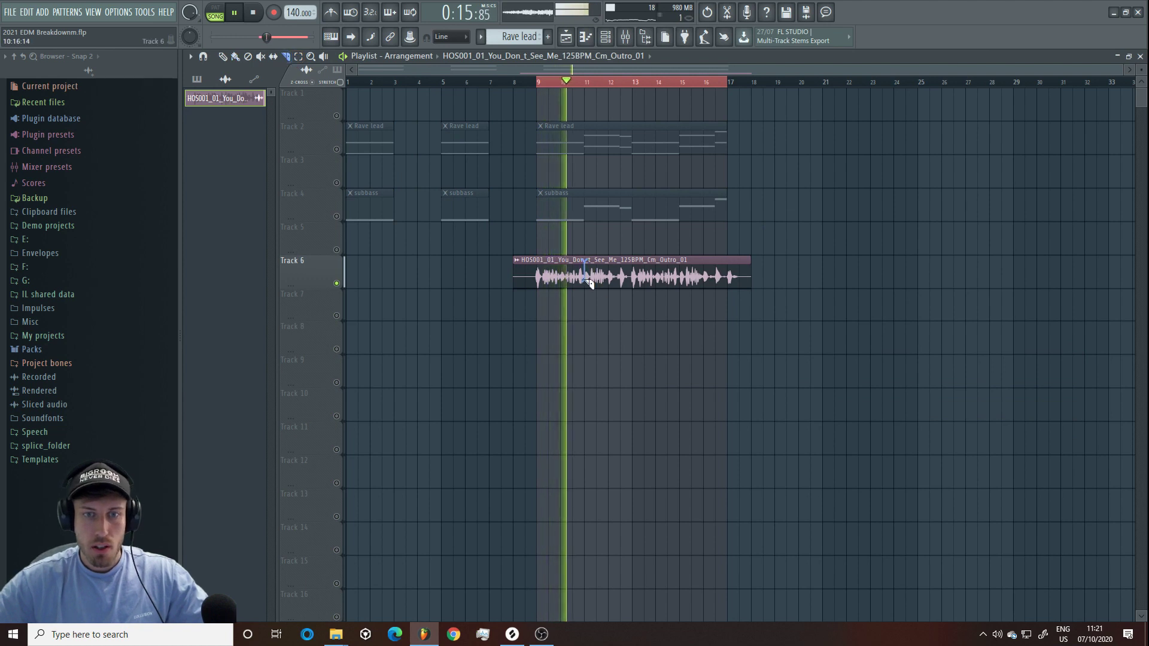
click(590, 283)
click(235, 56)
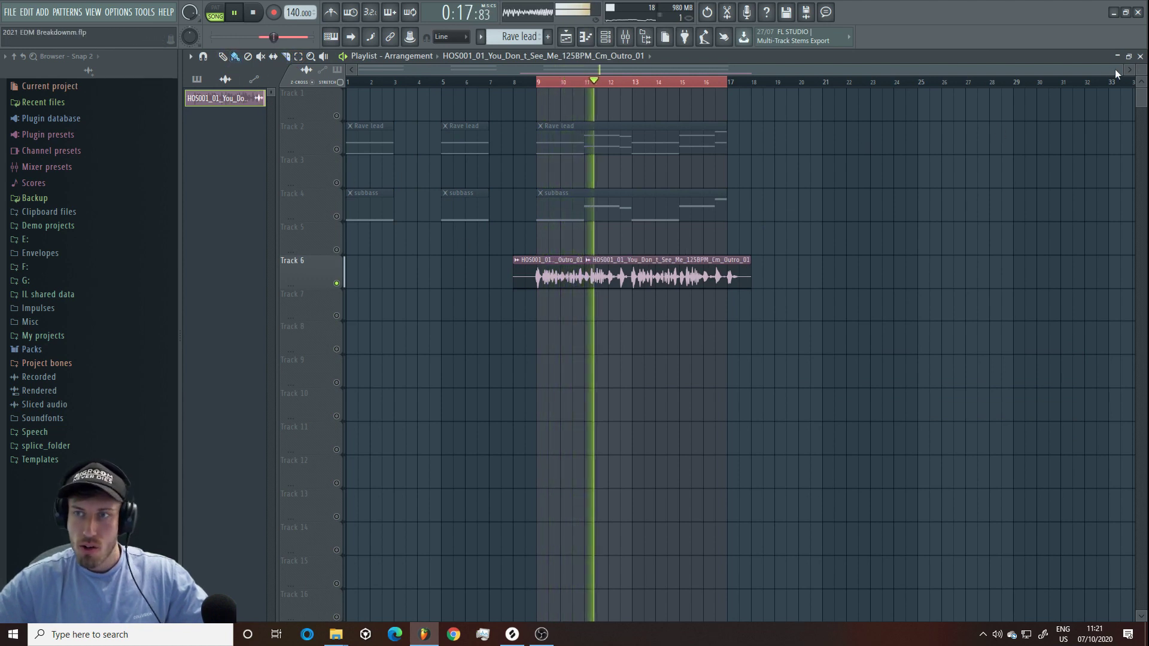
Step: Arrange the trimmed vocal slices back to back on Track 6 between bars 9 and 13, and open the mixer
drag(1125, 71, 780, 94)
key(space)
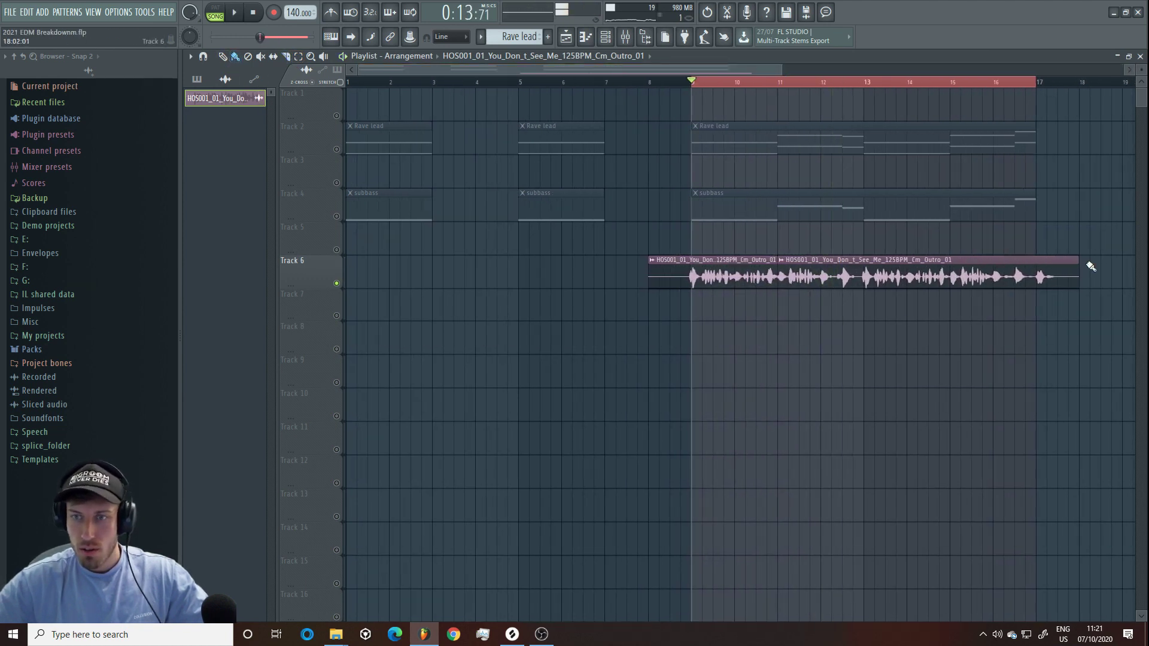
drag(1076, 272, 798, 264)
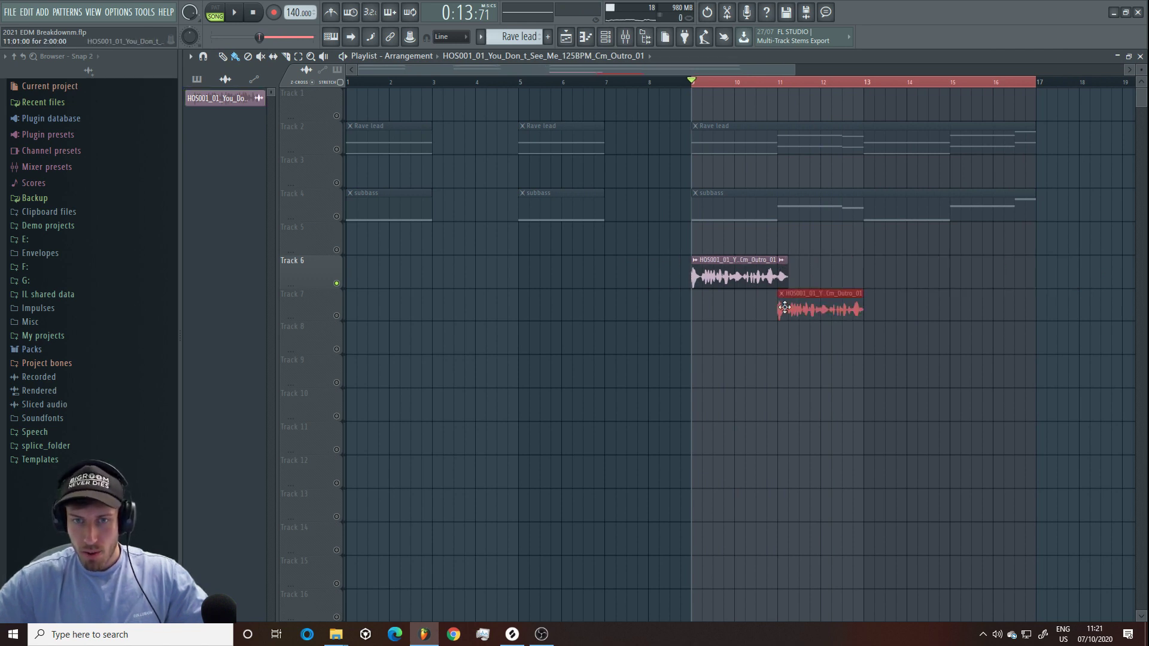
key(space)
drag(785, 308, 830, 272)
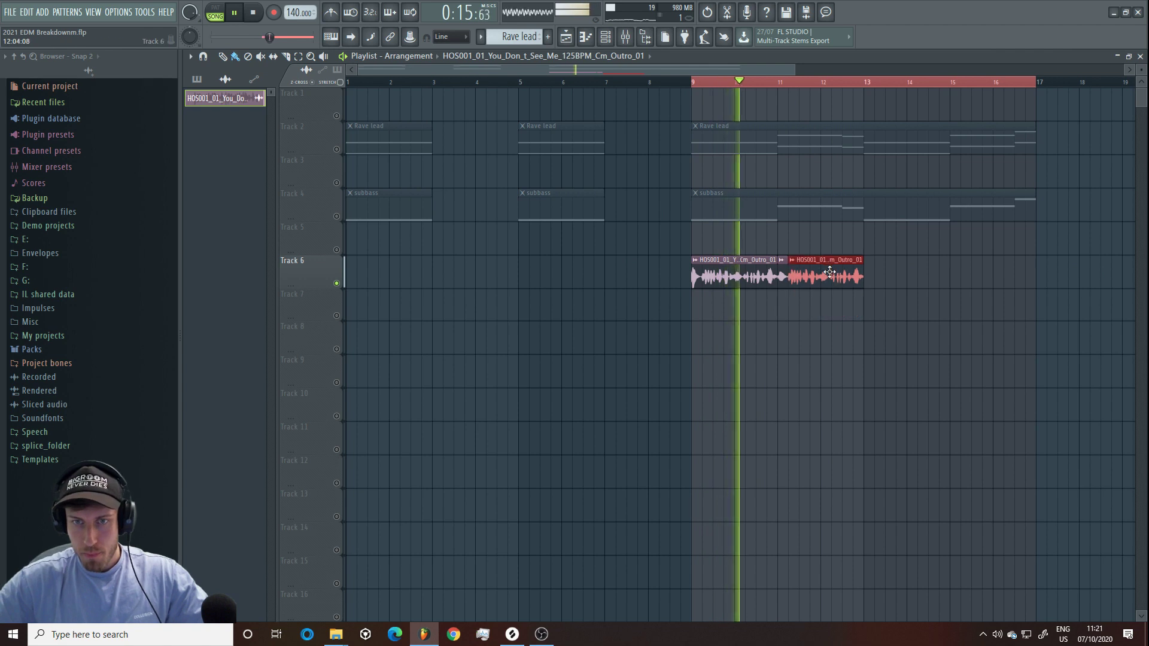
key(F9)
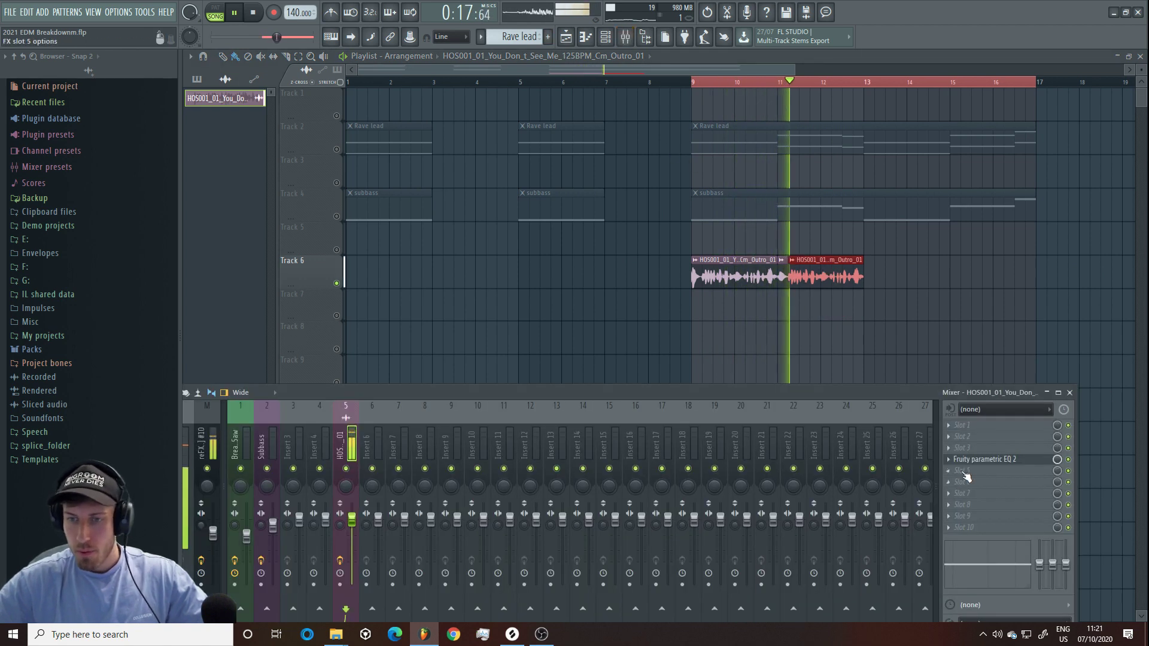
Step: Flatten the band 1 low cut in the vocal's Fruity Parametric EQ 2 and raise its main level while looping the vocal
click(982, 459)
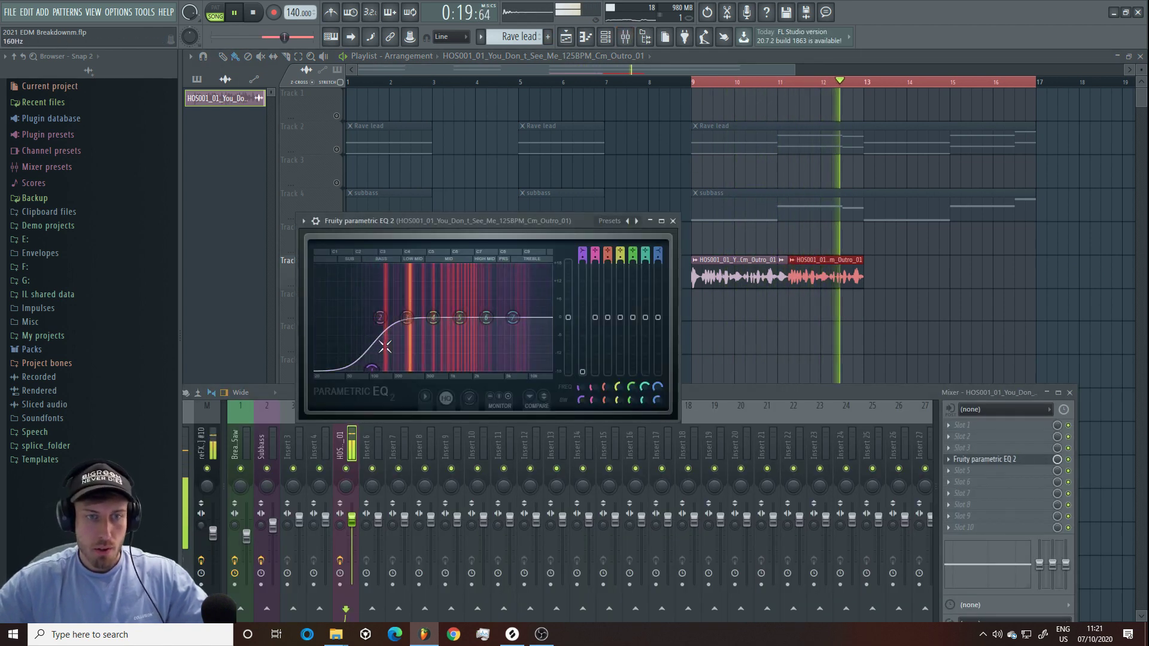
drag(372, 369, 362, 320)
drag(568, 318, 568, 285)
key(space)
key(space)
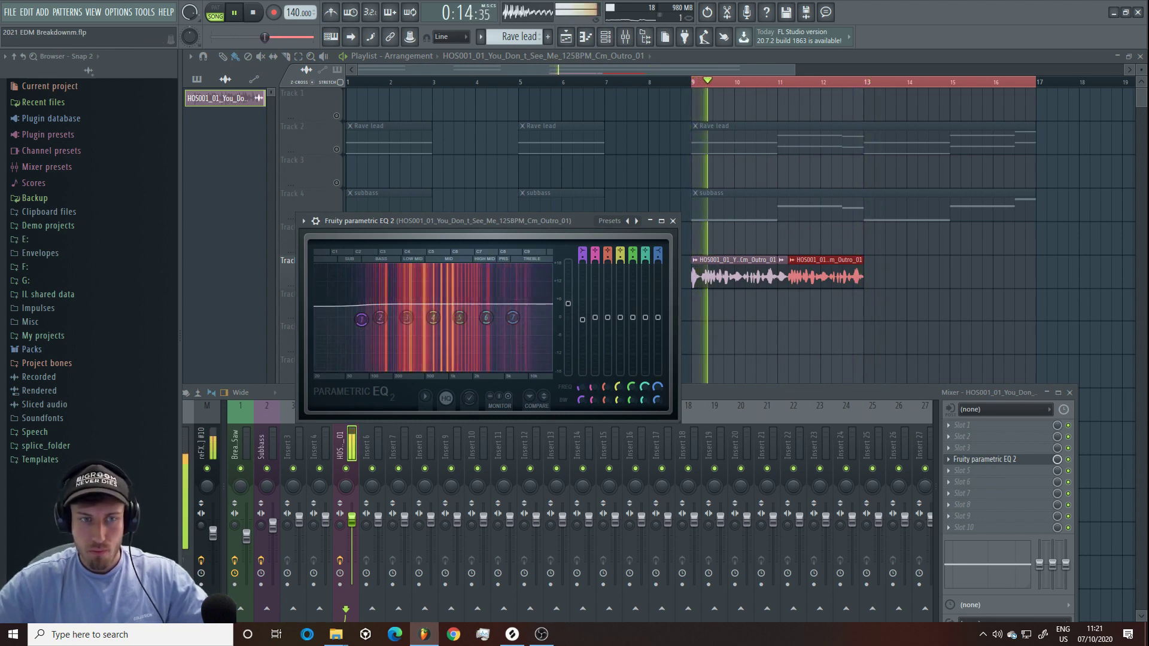
key(space)
Step: Unmute the subbass track, play it together with the vocal, and open the vocal's channel settings and the mixer
click(331, 208)
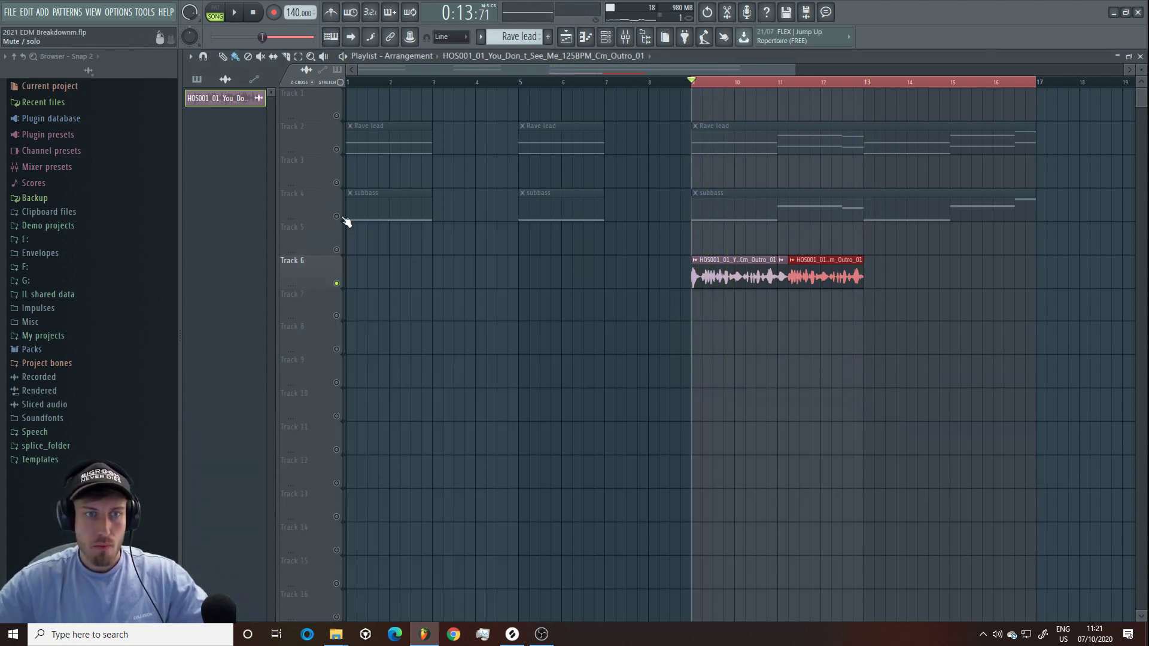
click(336, 216)
key(space)
double_click(746, 275)
click(627, 37)
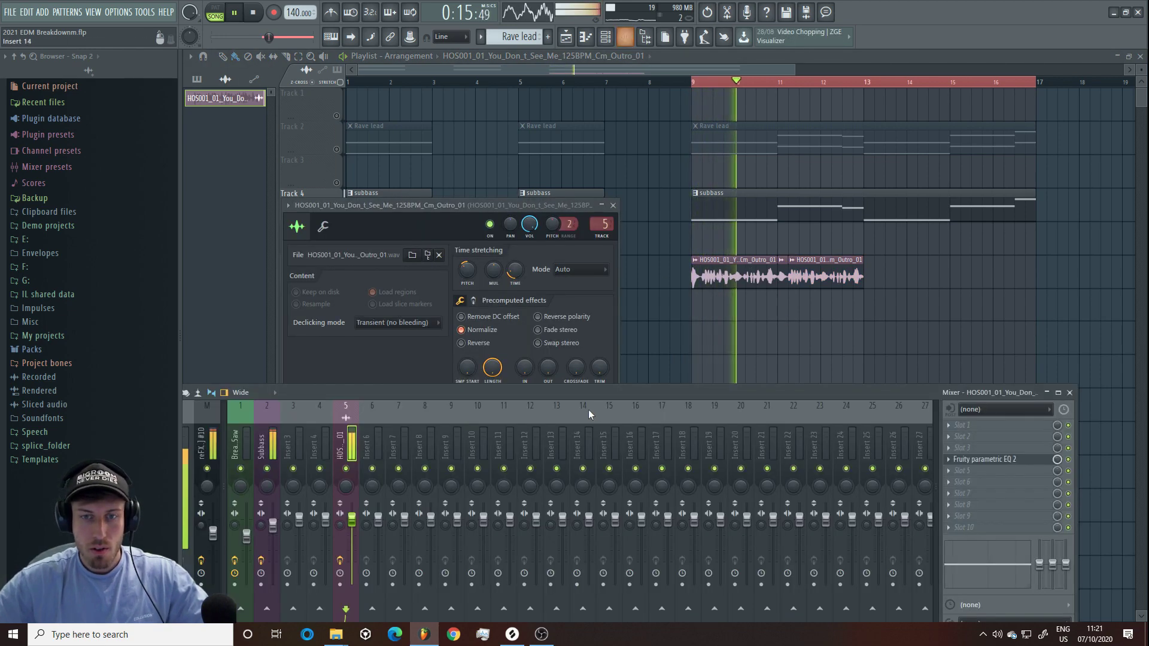
Step: Raise the vocal EQ's main level slightly and turn band 1 into a high-pass filter, shifted to a lower cutoff frequency
click(1017, 437)
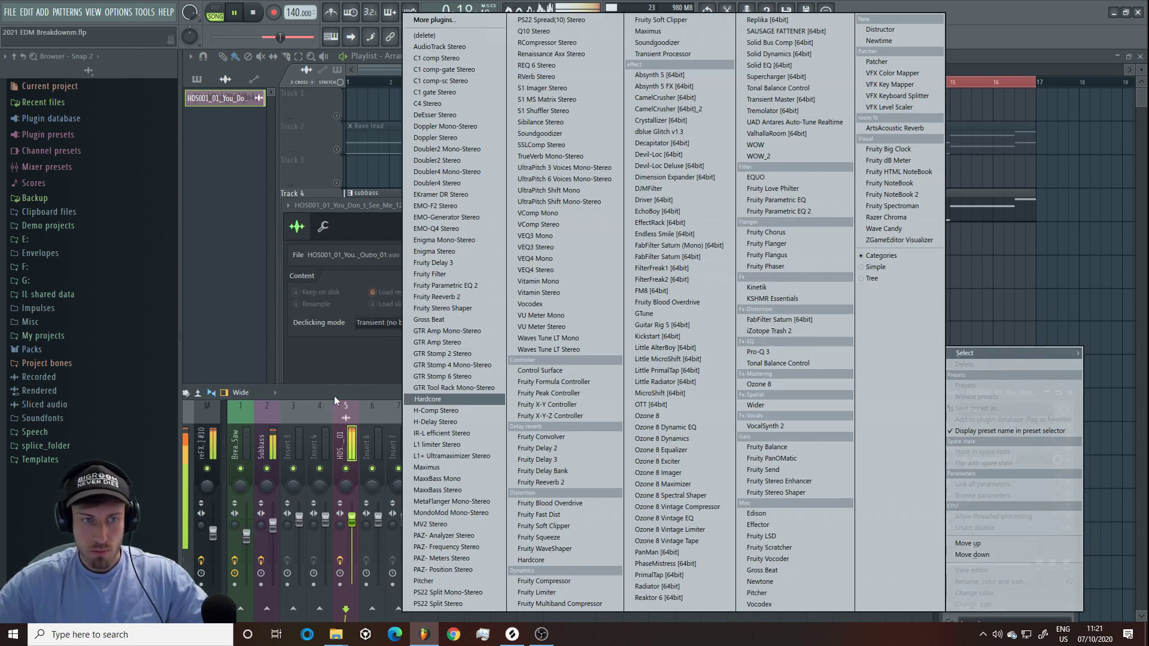
click(446, 285)
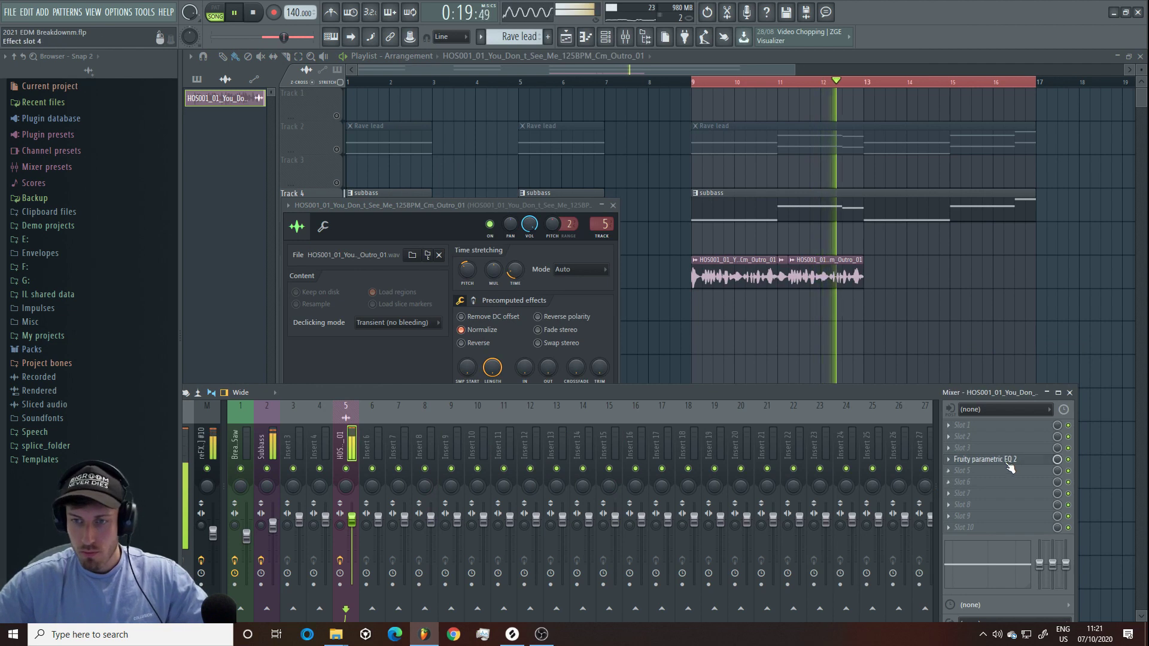
drag(575, 308, 575, 305)
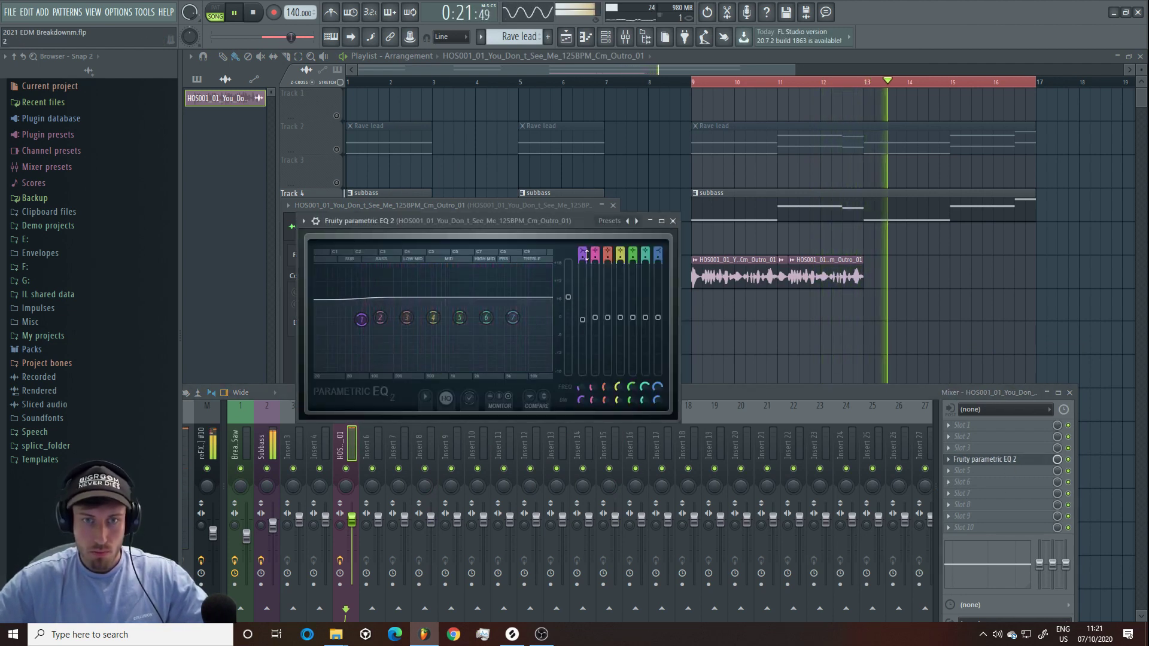
drag(583, 252, 583, 259)
key(space)
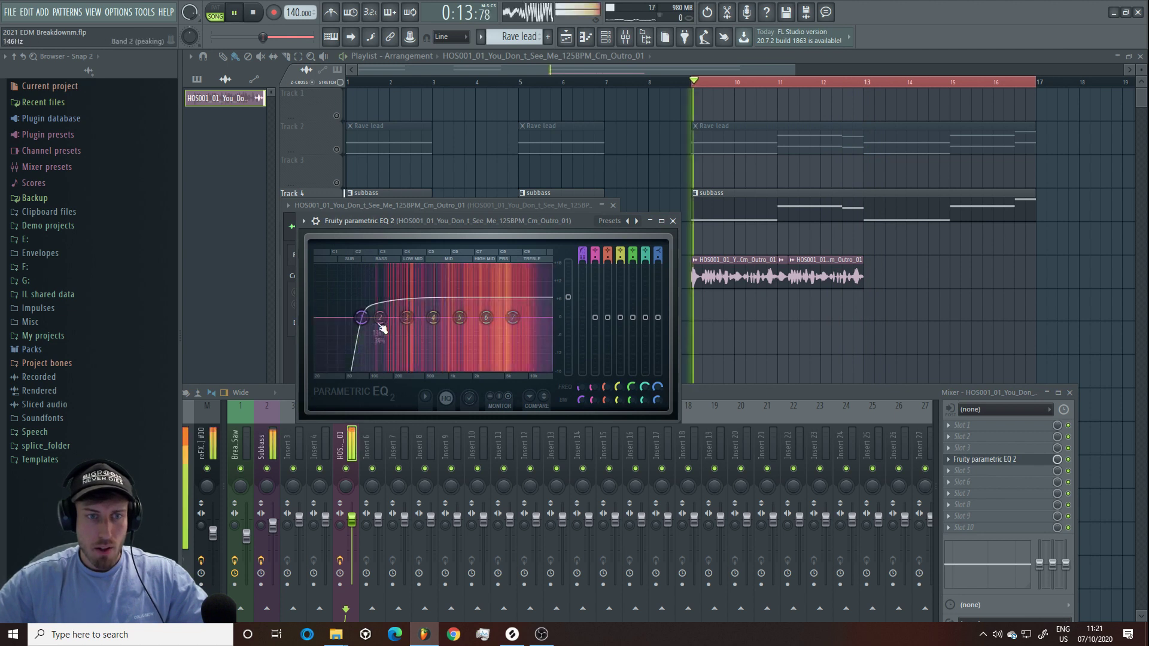
drag(361, 318, 356, 318)
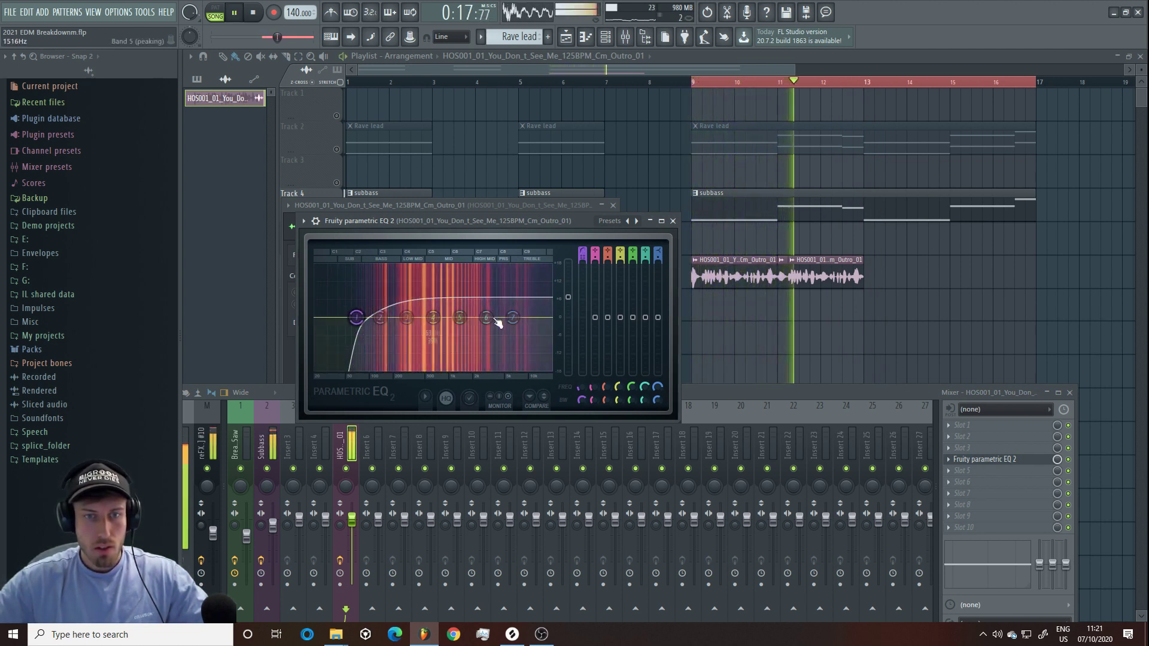
Step: Load ArtsAcoustic Reverb in slot 2 of the vocal's mixer insert and apply its Vocal Delay preset
click(958, 436)
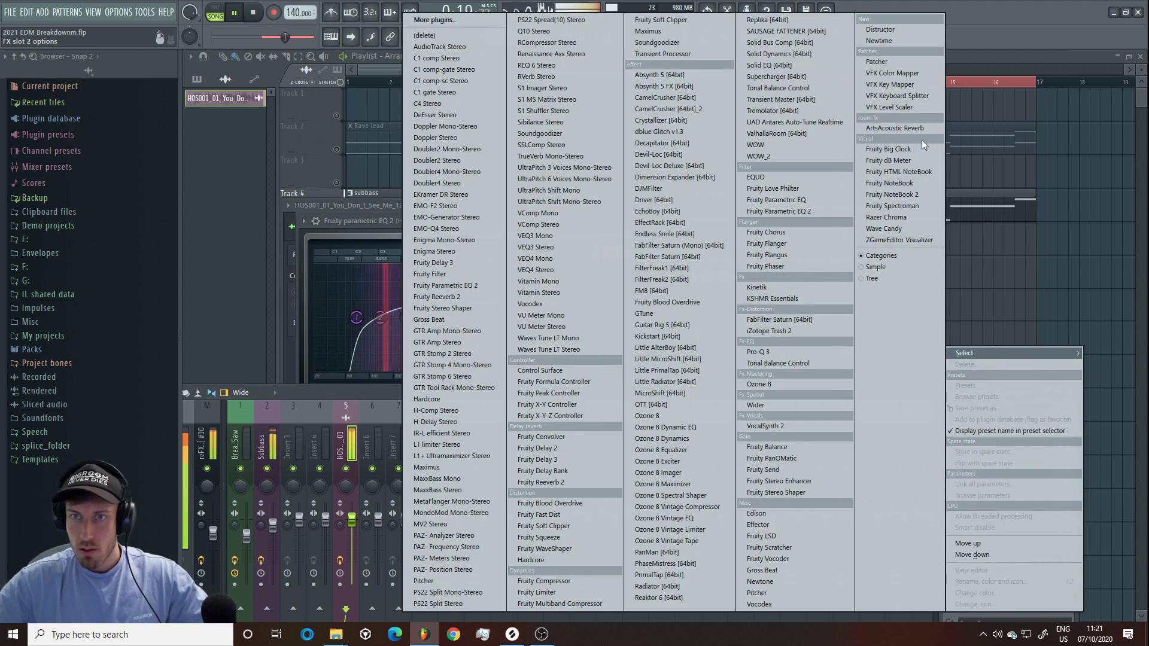
click(802, 129)
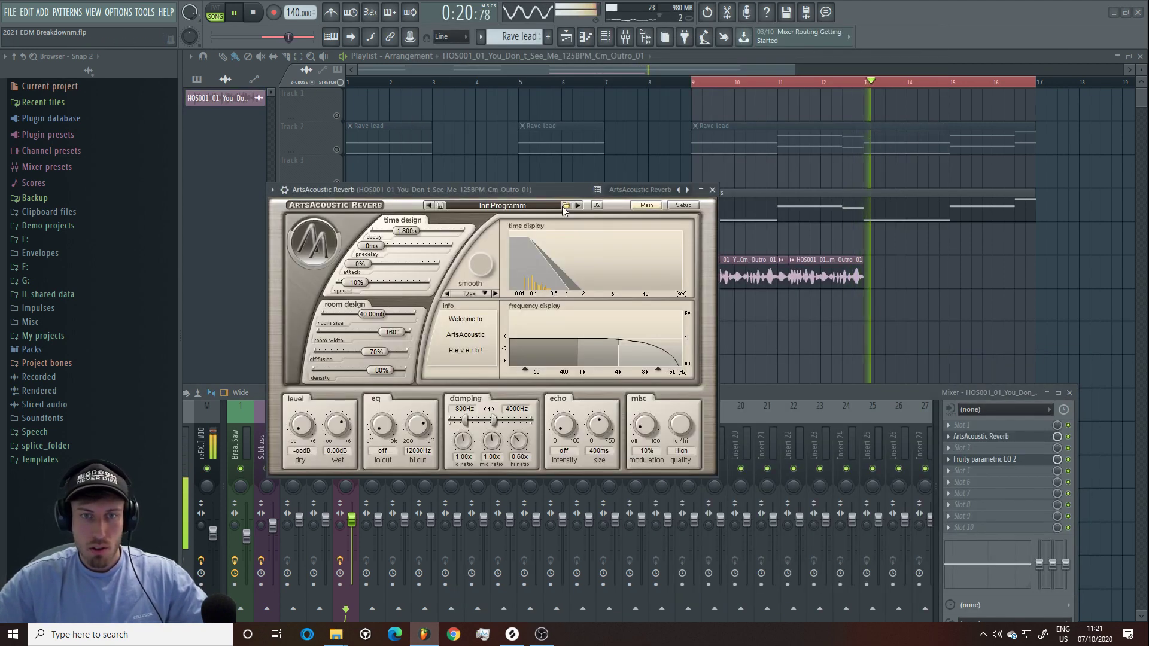
click(566, 205)
click(472, 233)
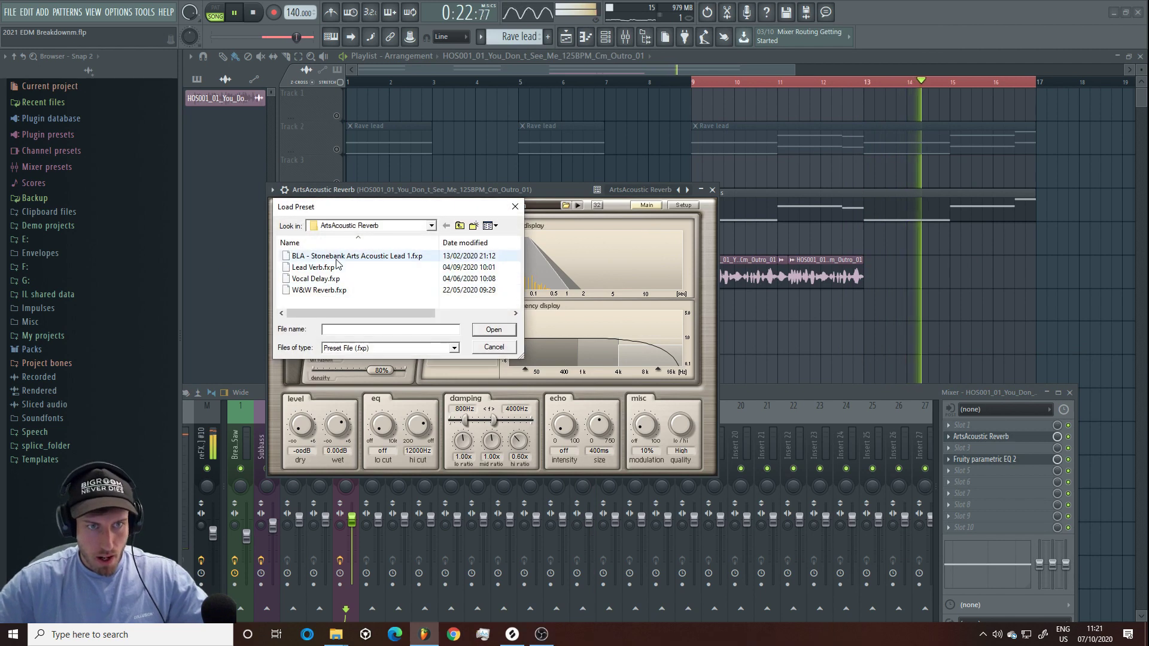
click(334, 269)
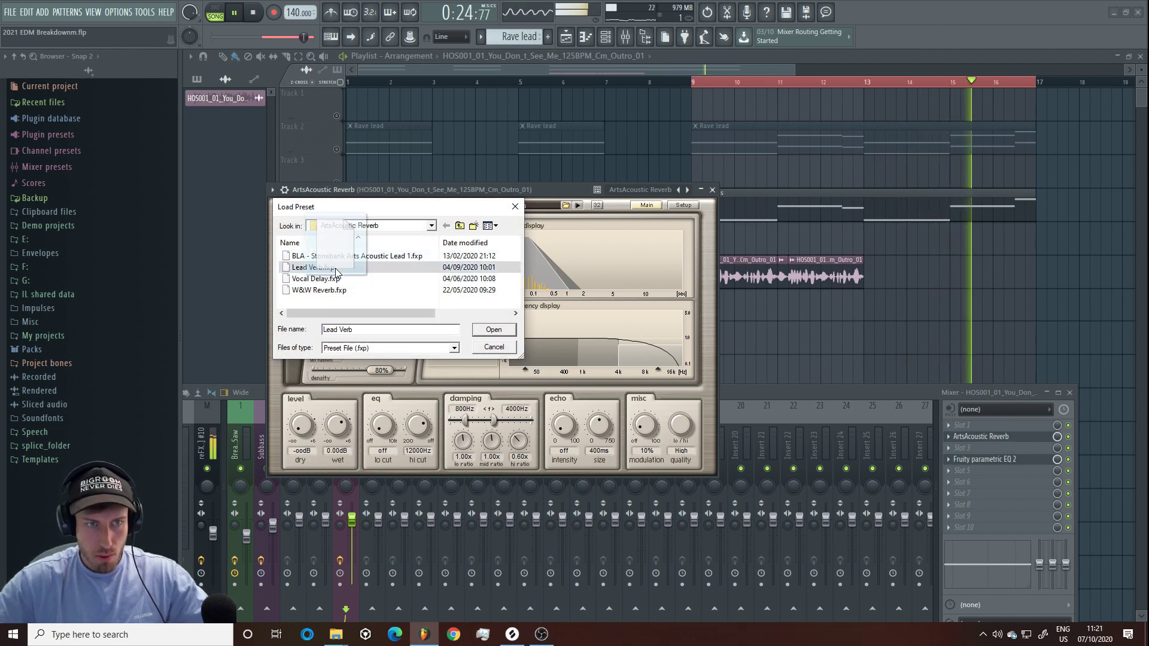
double_click(316, 279)
Step: Shorten the playlist loop to bars 9 to 13 with only the vocal playing, and reduce the ArtsAcoustic Reverb mix level
click(746, 200)
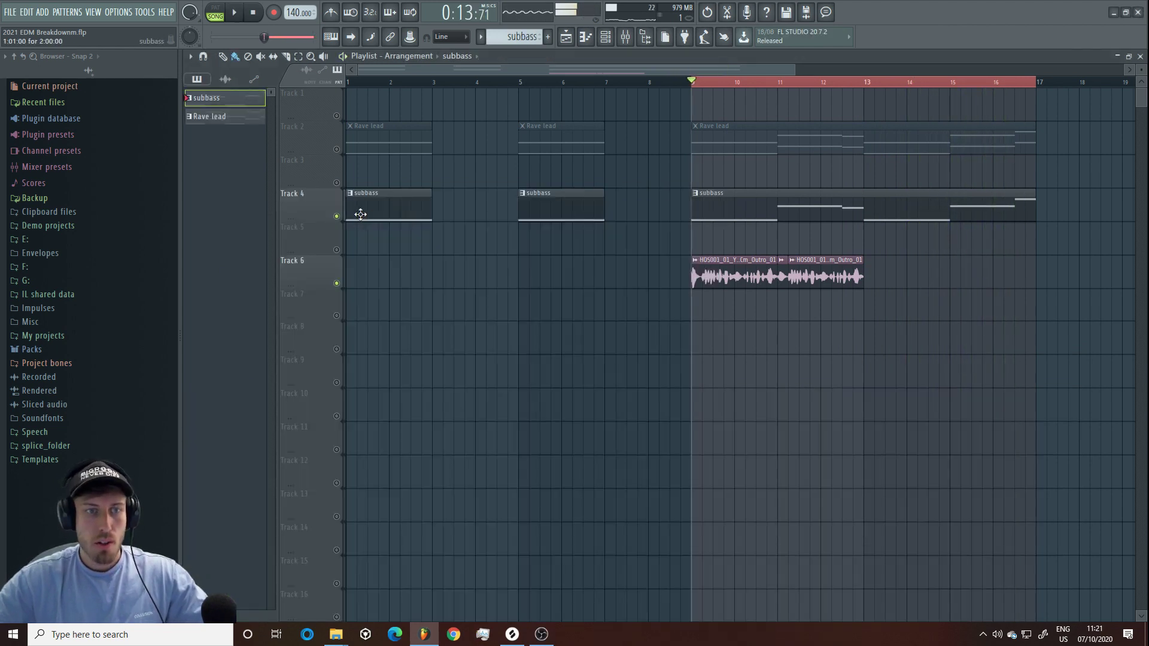
drag(1061, 90, 867, 89)
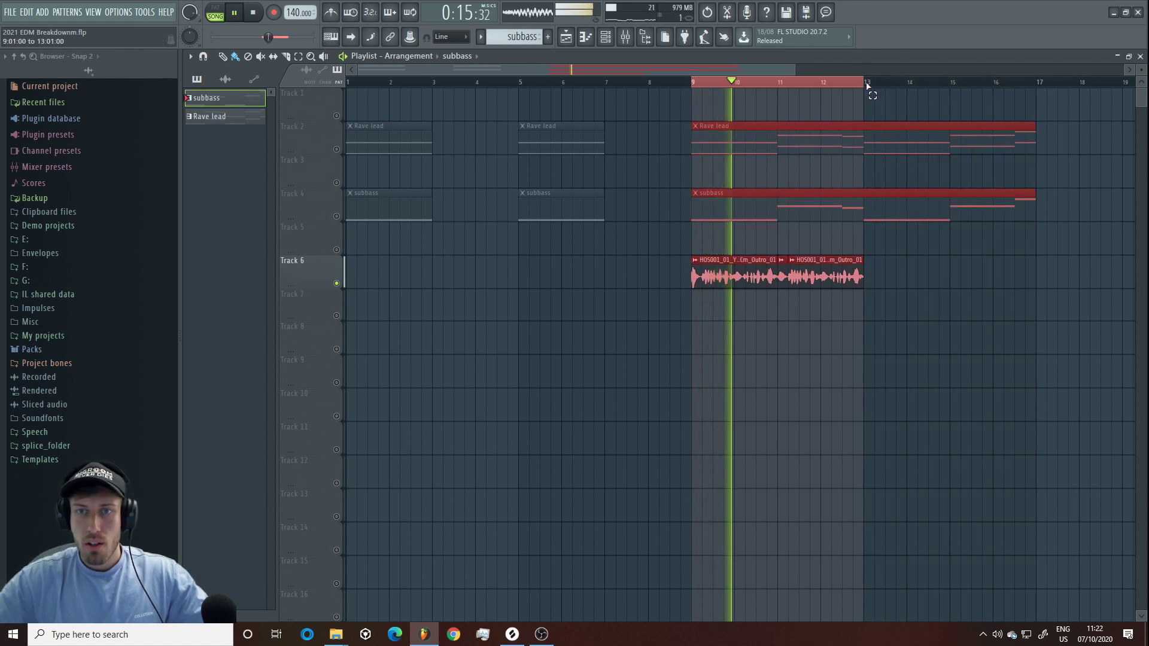
click(625, 37)
click(1009, 440)
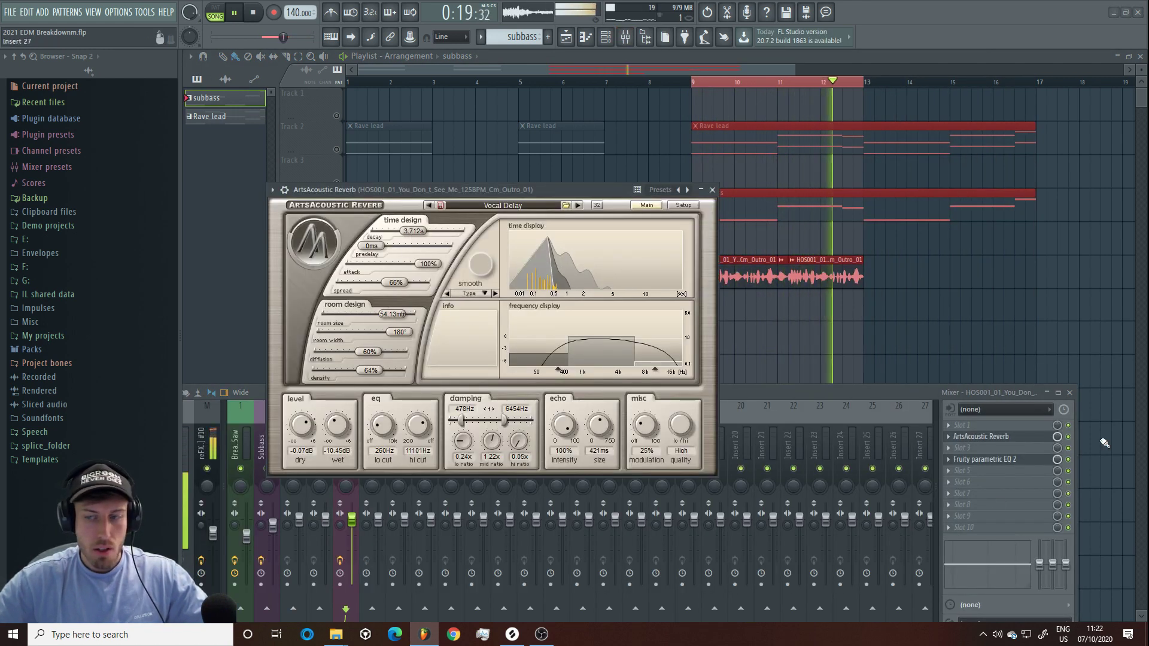
click(1058, 437)
Step: Load Fruity Delay 3 in slot 3 of the vocal insert with the vocal delay preset, and readjust the ArtsAcoustic Reverb mix level
click(1012, 449)
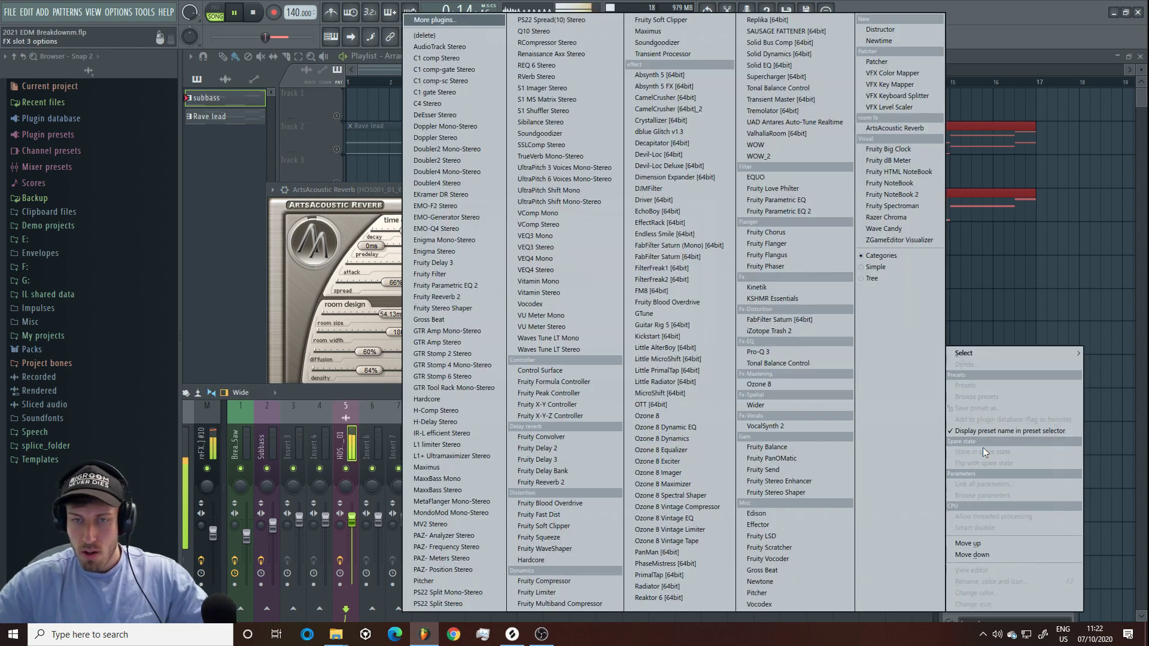
click(434, 263)
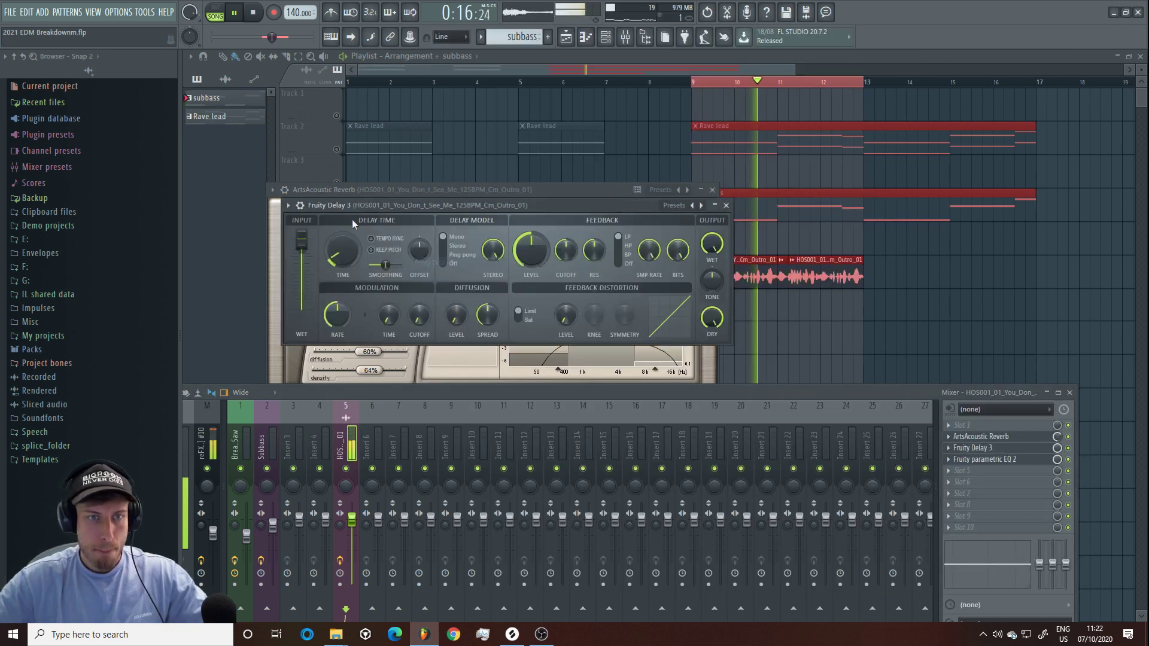
click(296, 207)
mouse_move(328, 248)
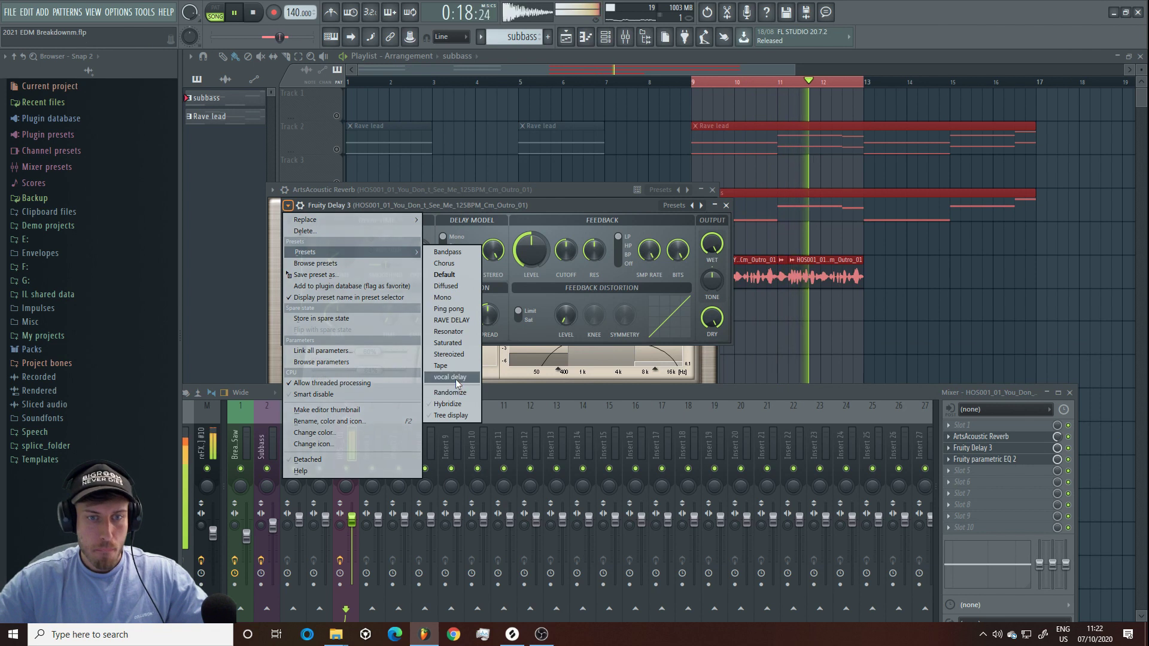
click(498, 257)
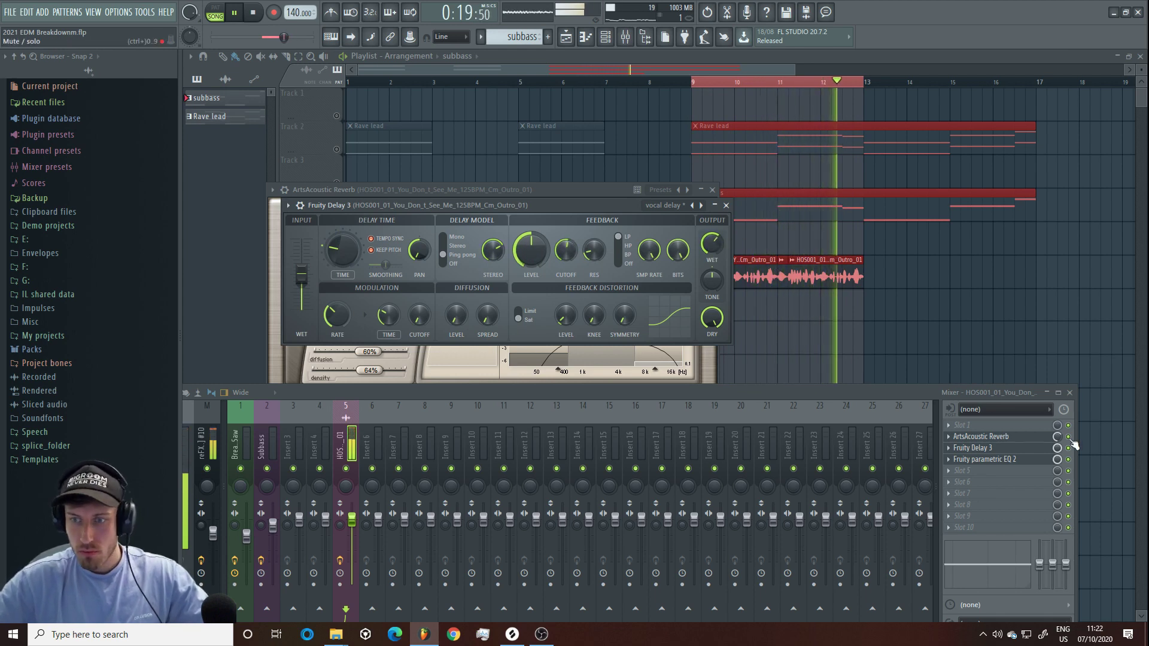
drag(1058, 436, 1057, 449)
Step: Unmute the subbass track and load KSHMR Essentials in slot 8 of the vocal's mixer insert
key(F12)
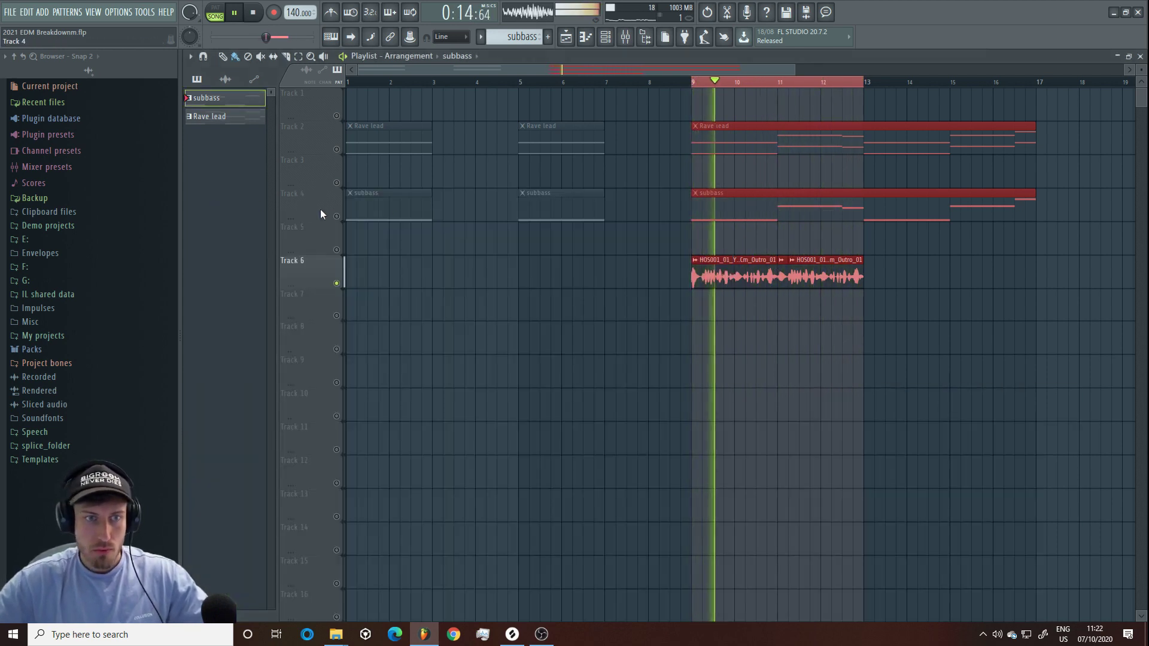
click(731, 217)
click(695, 259)
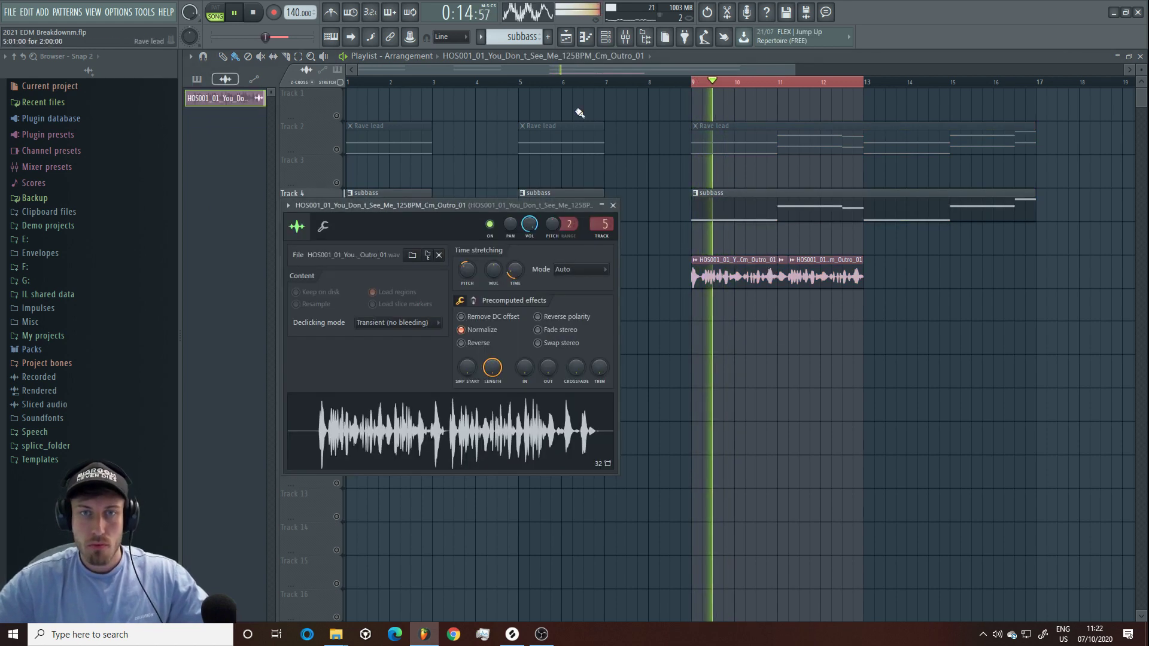
click(625, 37)
click(961, 505)
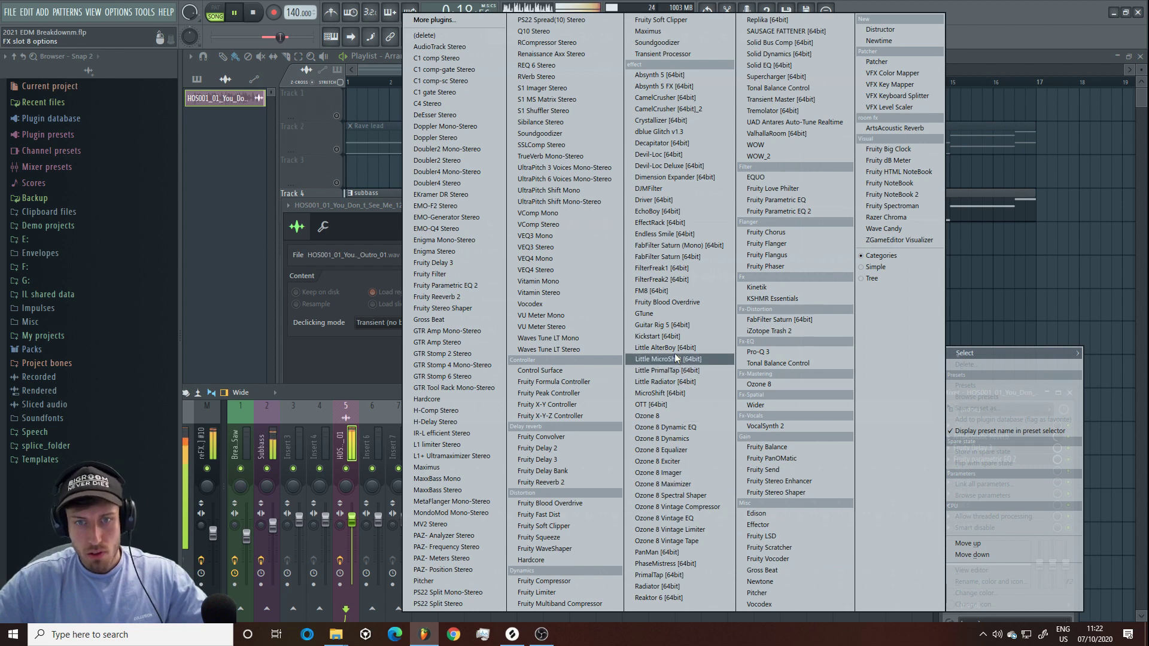
click(769, 298)
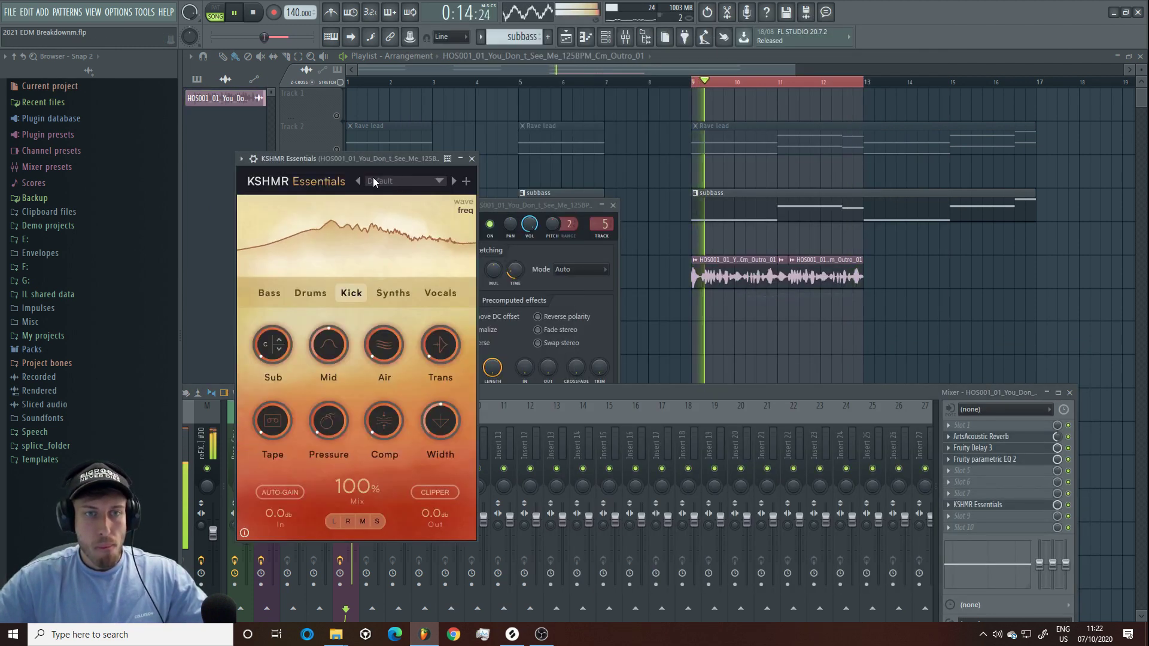
Step: Switch KSHMR Essentials to a VOCALS preset and raise its Glue and Air amounts
click(358, 180)
click(358, 179)
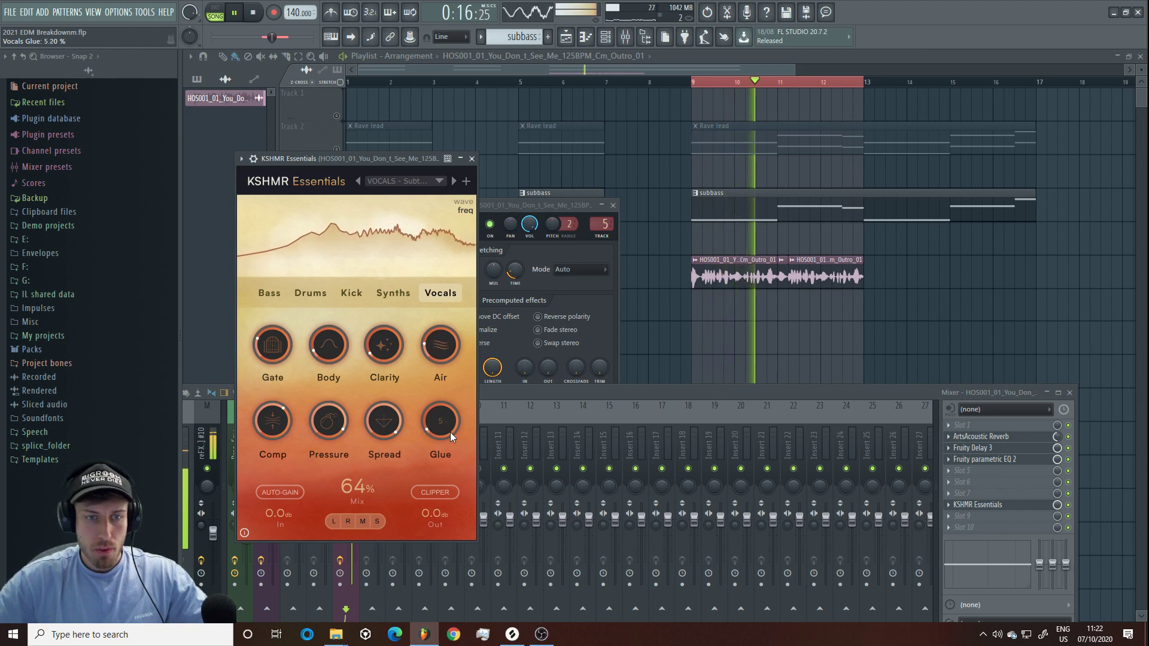
drag(441, 344, 413, 238)
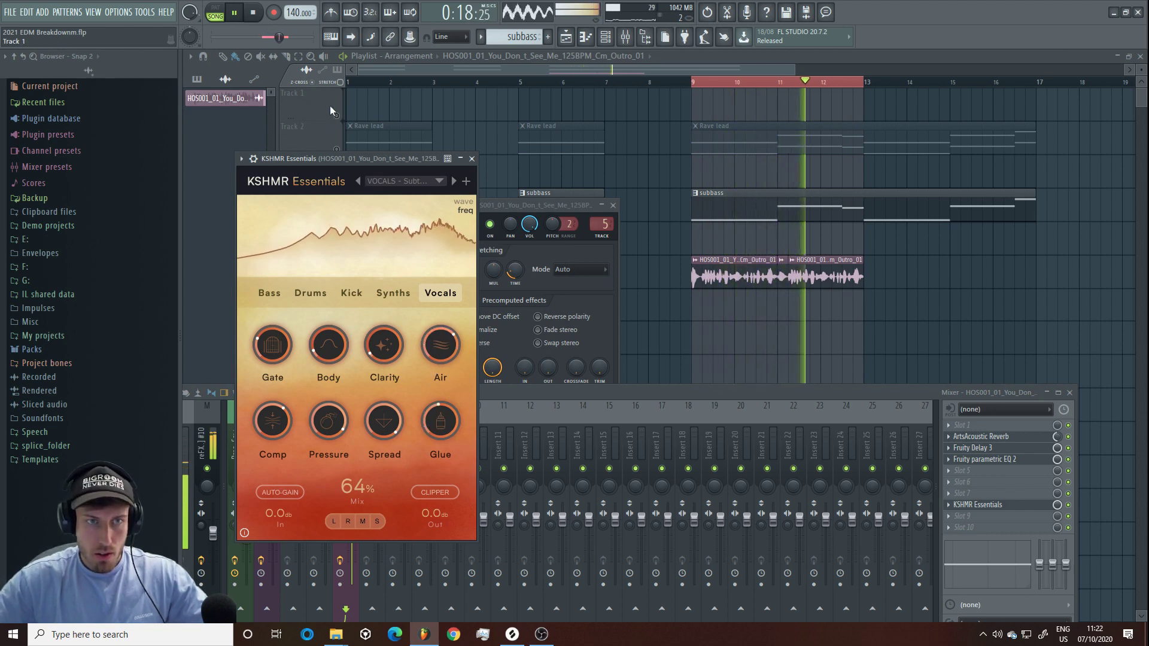
Step: Mute the subbass track, play the vocal alone, and set the KSHMR Essentials mix to 19%
key(F12)
key(space)
click(625, 39)
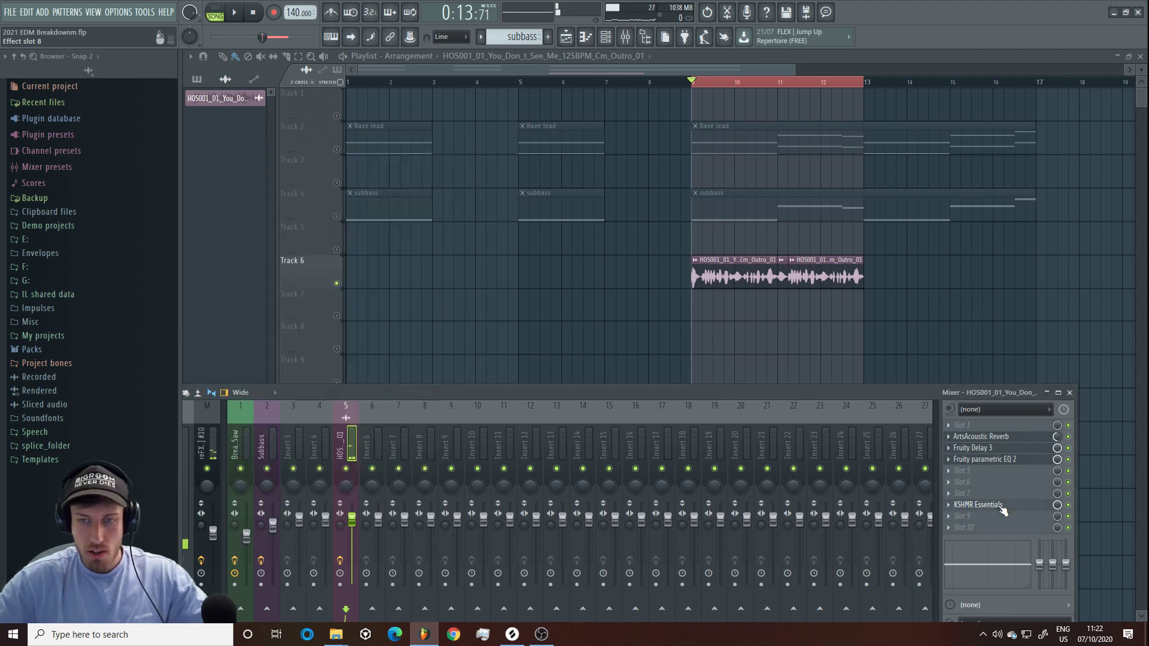
key(space)
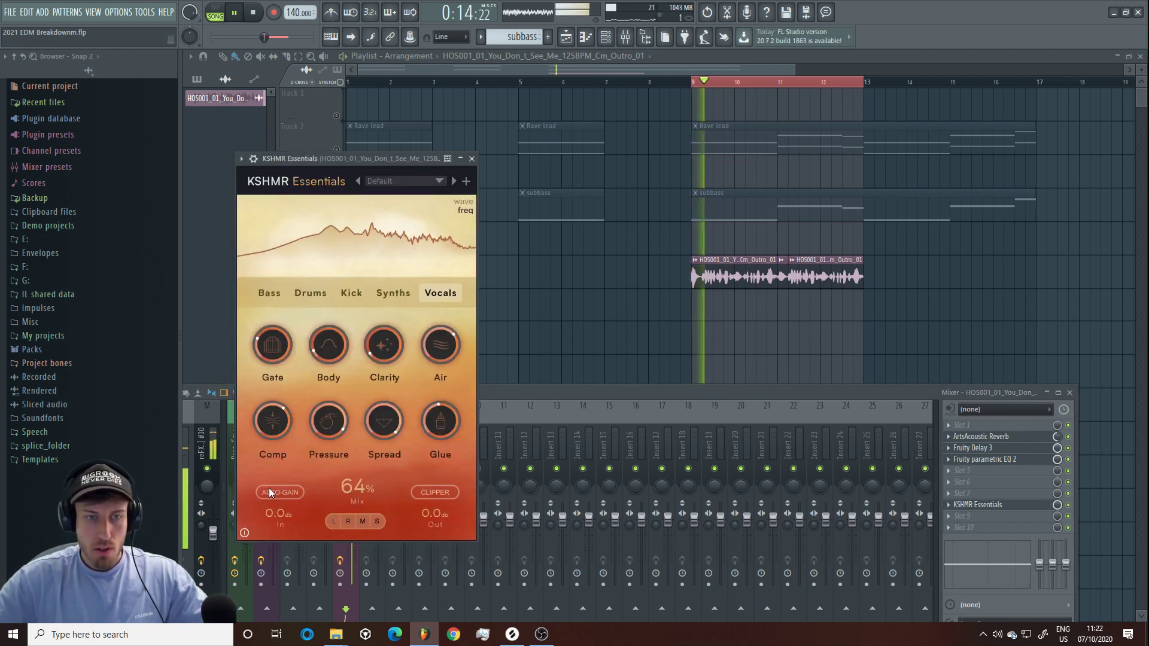
drag(359, 492, 355, 546)
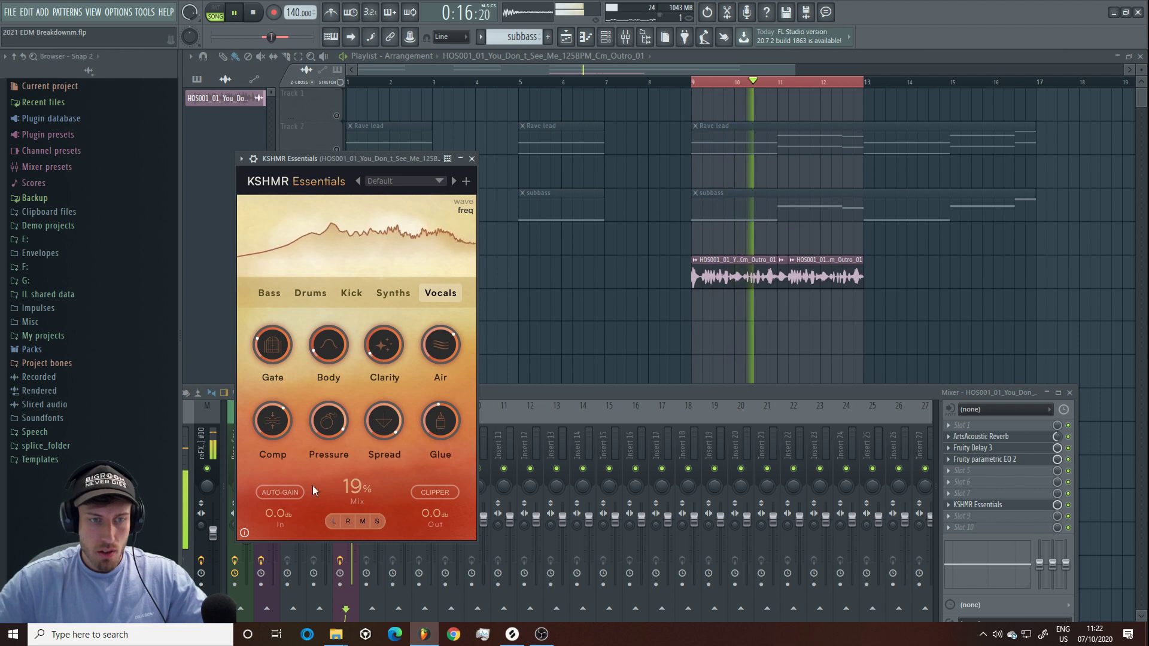
Step: Raise Body and Clarity in KSHMR Essentials, set Air to about 62%, and fine-tune the mix amount
drag(328, 349, 290, 192)
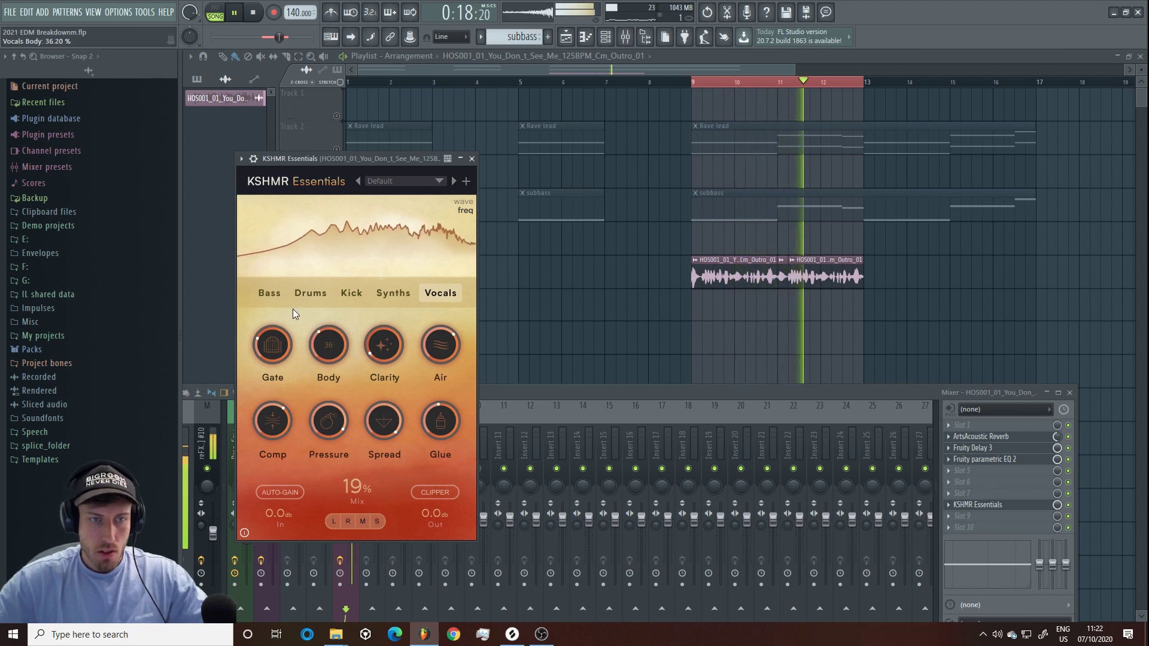
drag(379, 325, 344, 322)
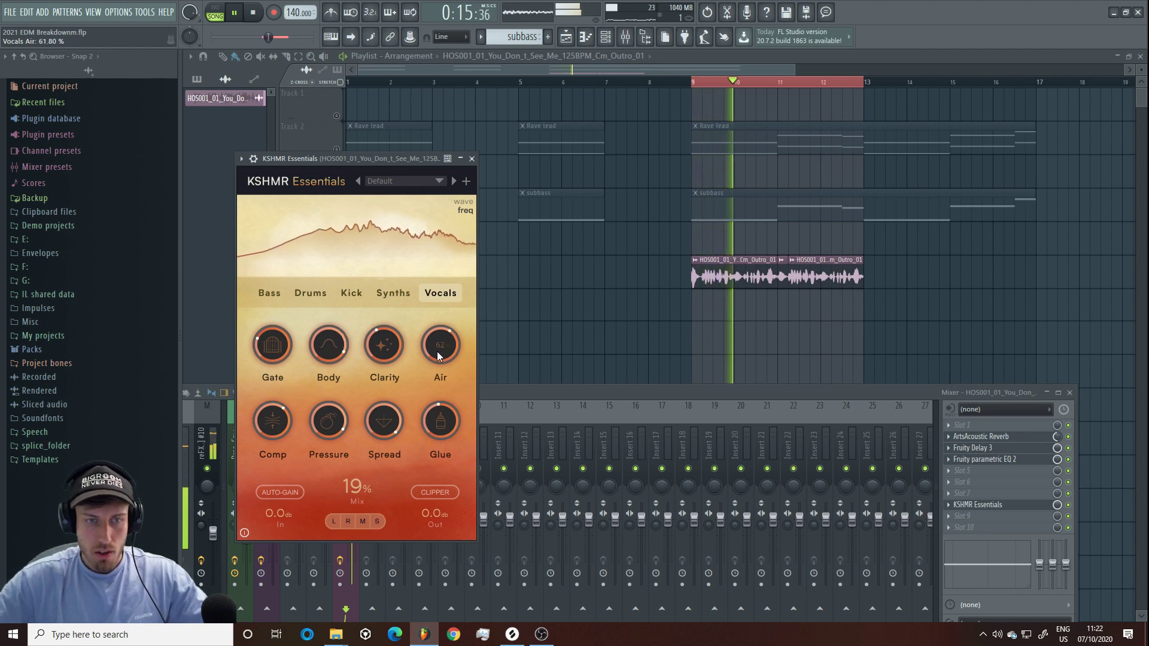
mouse_move(357, 486)
mouse_down()
mouse_move(339, 317)
mouse_move(353, 565)
mouse_move(349, 481)
mouse_up()
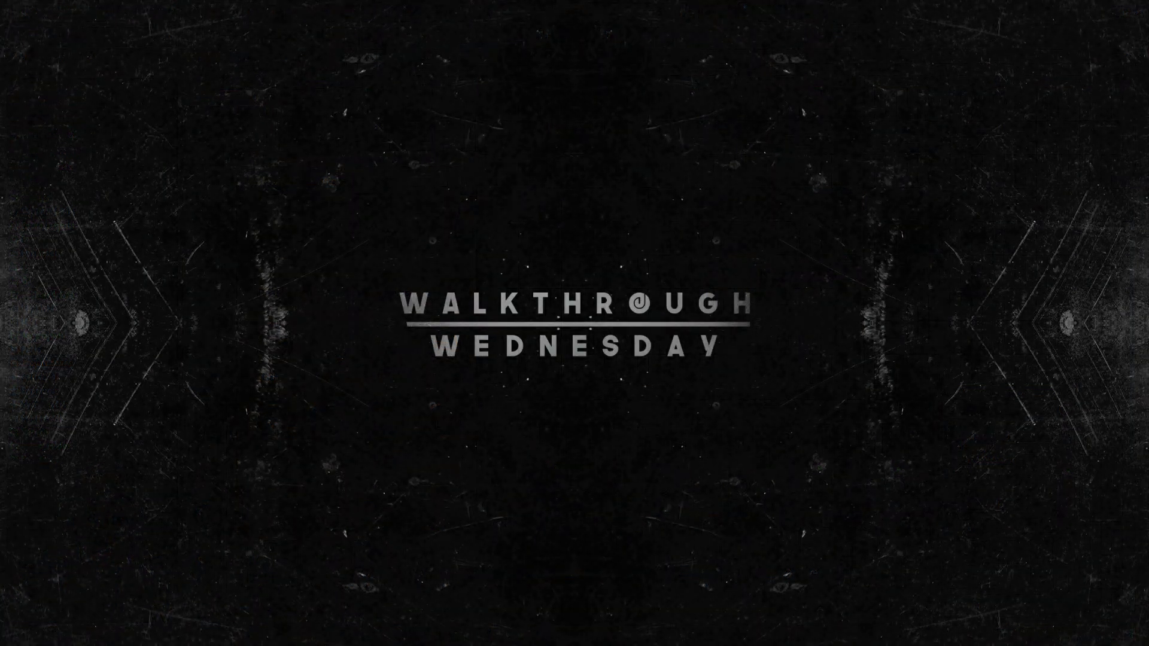